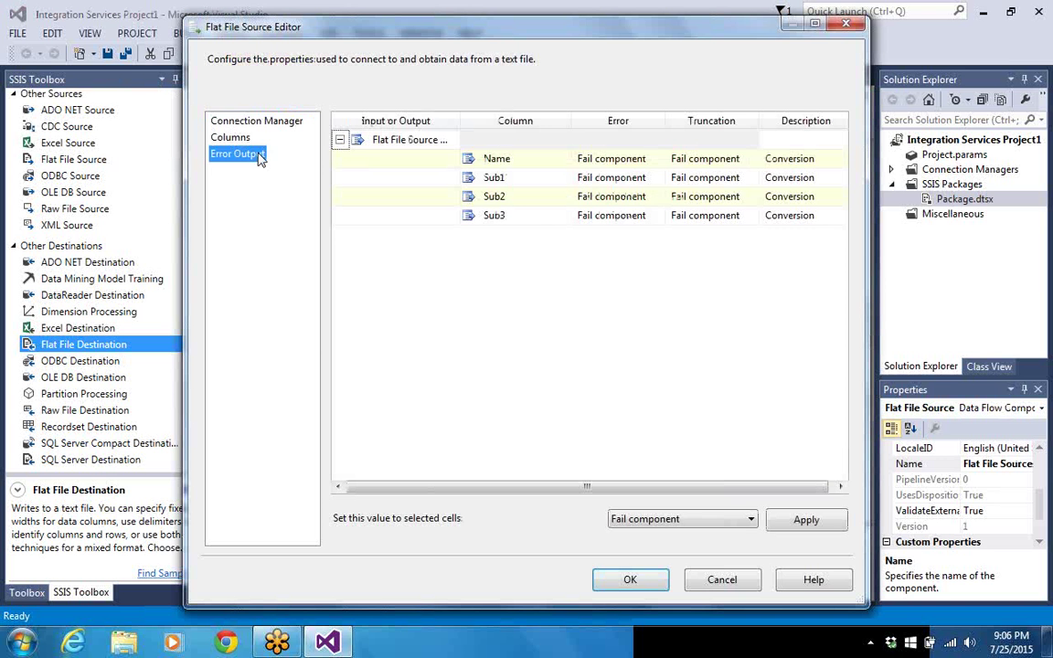
Set error and truncation handling to Redirect row for the Name, Sub1, Sub2 and Sub3 columns of the Flat File Source.
{"action": "key", "text": "shift+Right"}
{"action": "key", "text": "shift+Right"}
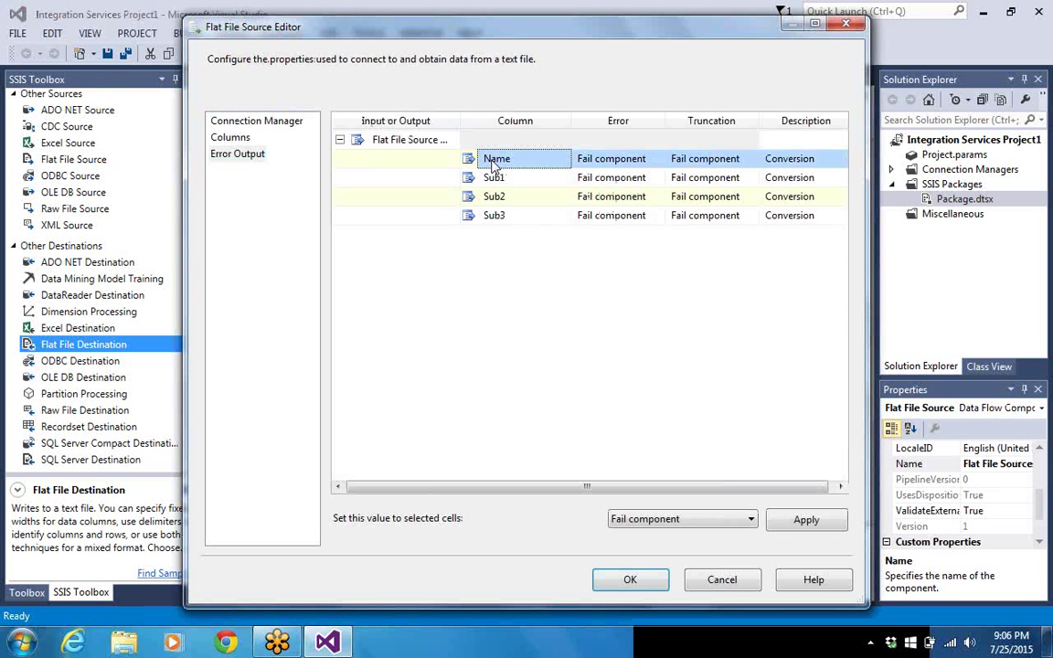
{"action": "key", "text": "shift+Right"}
{"action": "key", "text": "shift+Down"}
{"action": "key", "text": "shift+Down"}
{"action": "key", "text": "shift+Down"}
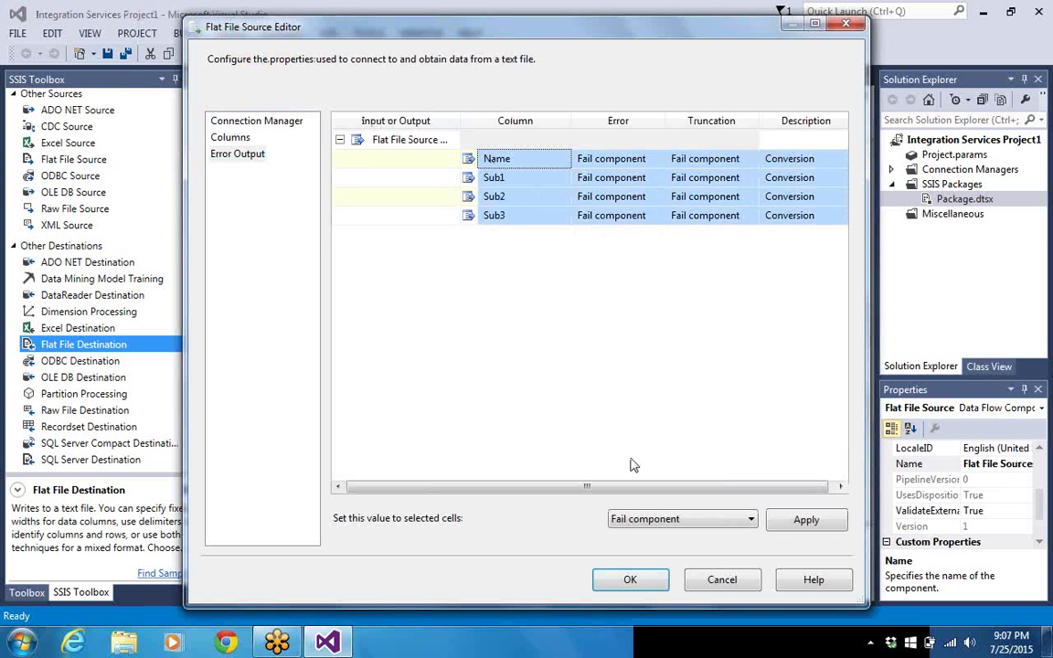
{"action": "left_click", "coordinate": [749, 521]}
{"action": "left_click", "coordinate": [734, 561]}
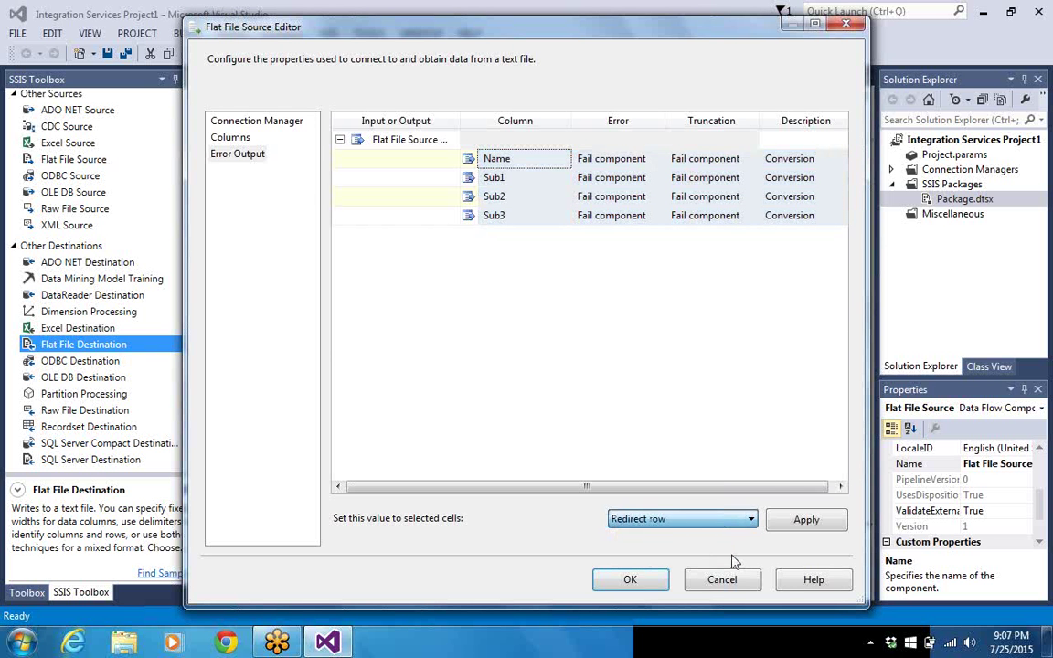
{"action": "left_click", "coordinate": [773, 523]}
{"action": "left_click", "coordinate": [630, 579]}
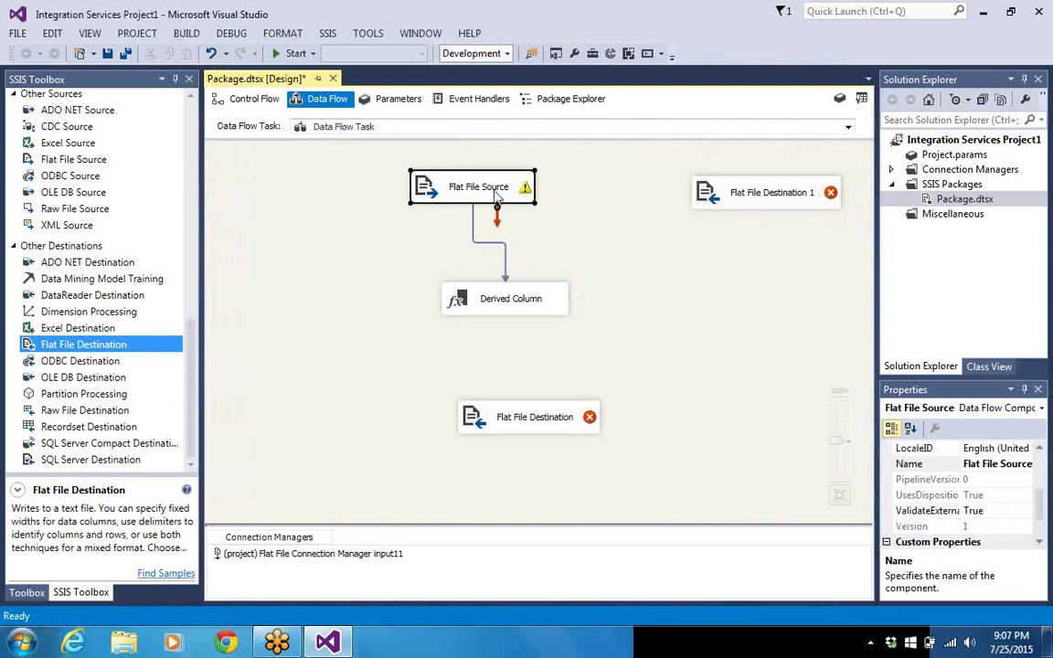
Connect the Flat File Source error output to Flat File Destination 1, accepting the Redirect row settings for all columns.
{"action": "left_click_drag", "start_coordinate": [497, 228], "coordinate": [704, 201]}
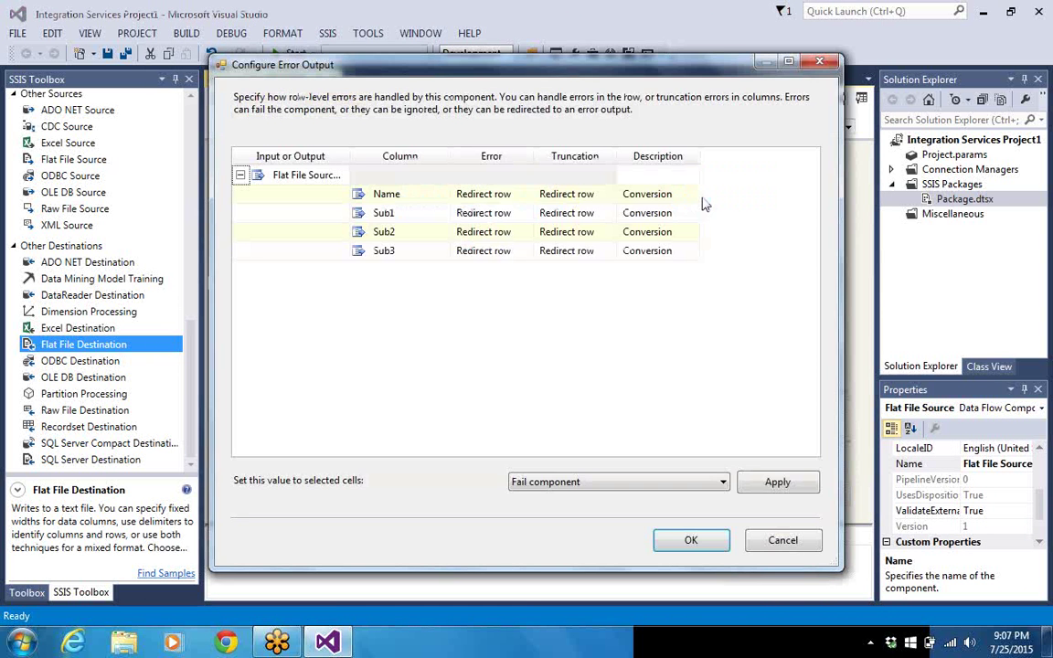
{"action": "left_click", "coordinate": [413, 197]}
{"action": "key", "text": "shift+Right"}
{"action": "key", "text": "shift+Right"}
{"action": "key", "text": "shift+Right"}
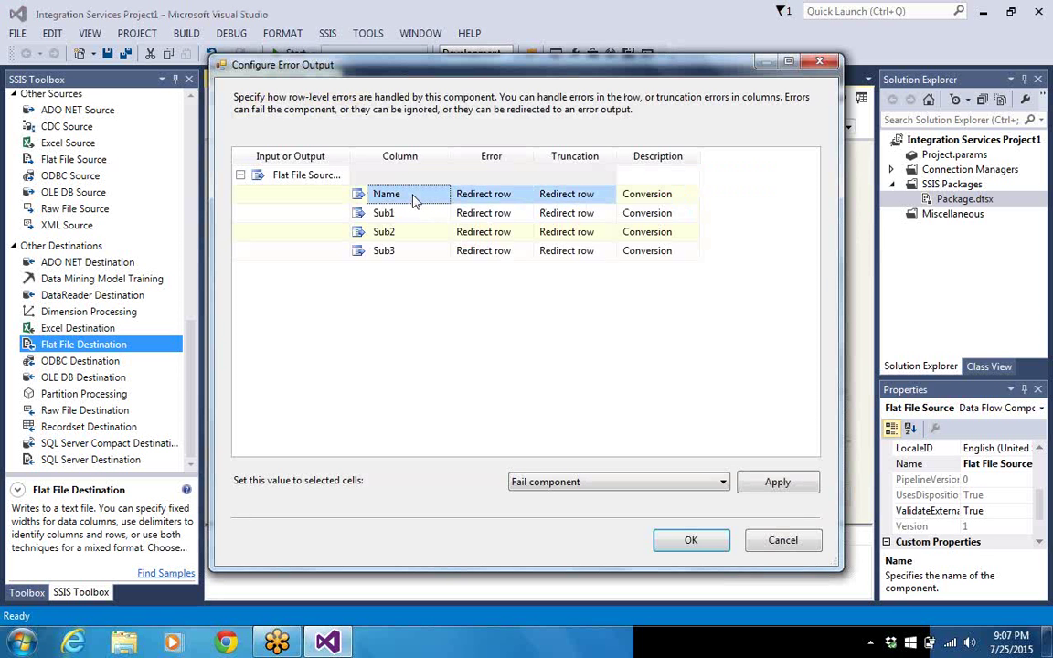
{"action": "key", "text": "shift+Down"}
{"action": "key", "text": "shift+Down"}
{"action": "key", "text": "shift+Down"}
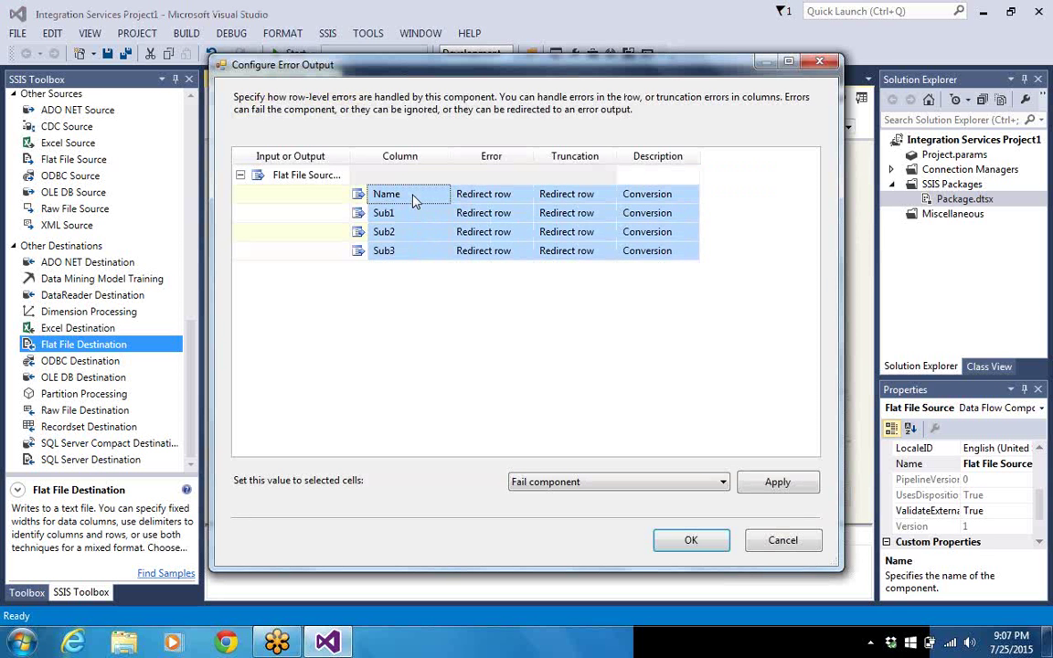
{"action": "left_click", "coordinate": [704, 540]}
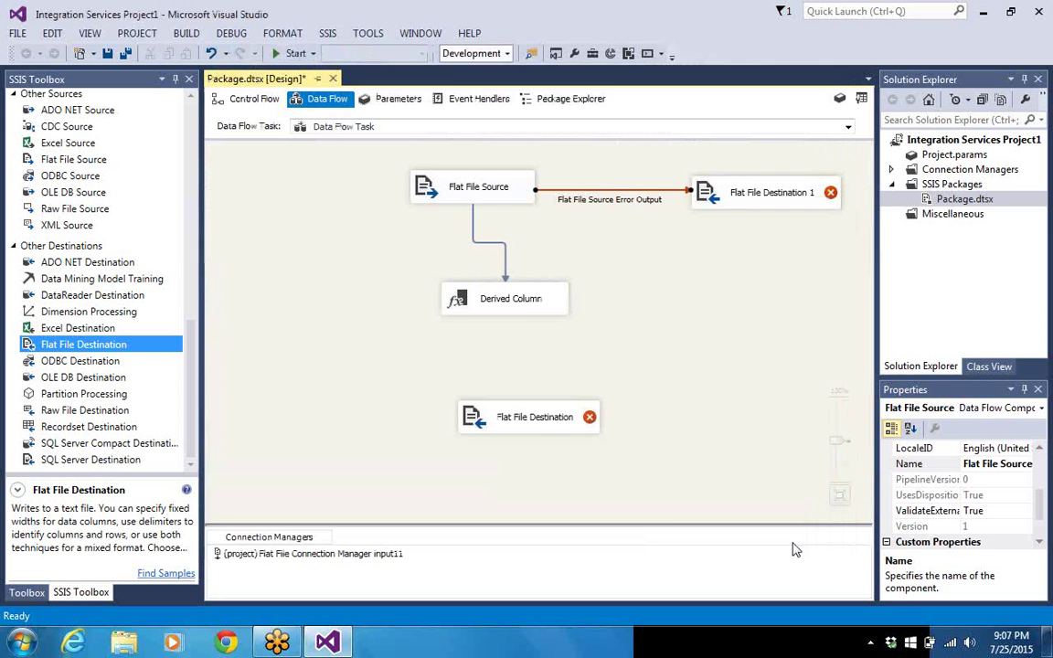
{"action": "left_click", "coordinate": [731, 192]}
{"action": "left_click", "coordinate": [930, 172]}
{"action": "right_click", "coordinate": [892, 173]}
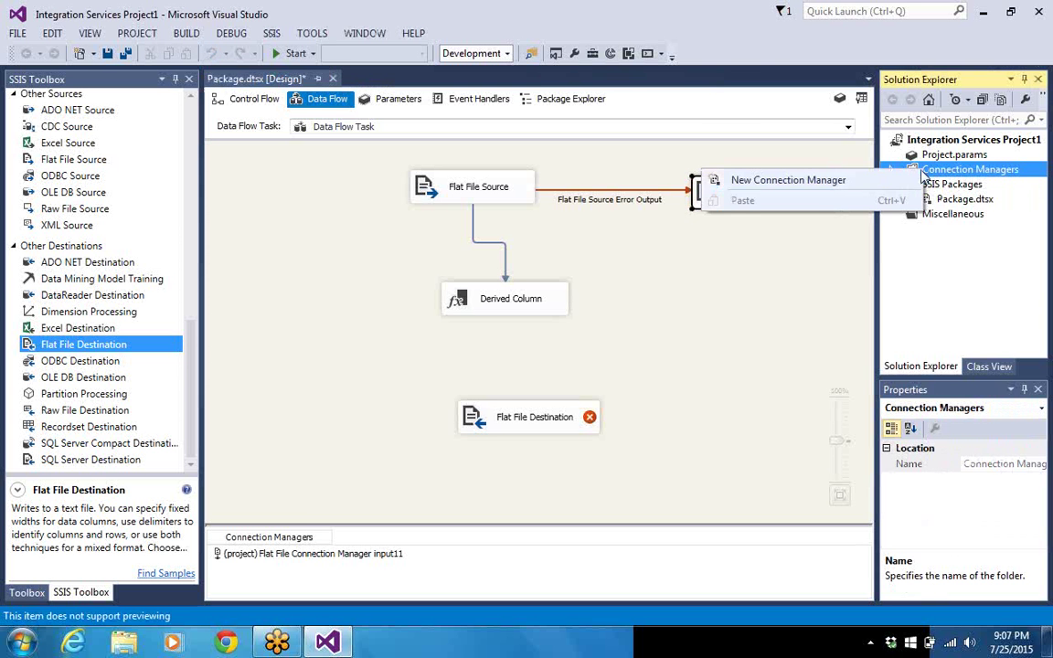
{"action": "left_click", "coordinate": [889, 186]}
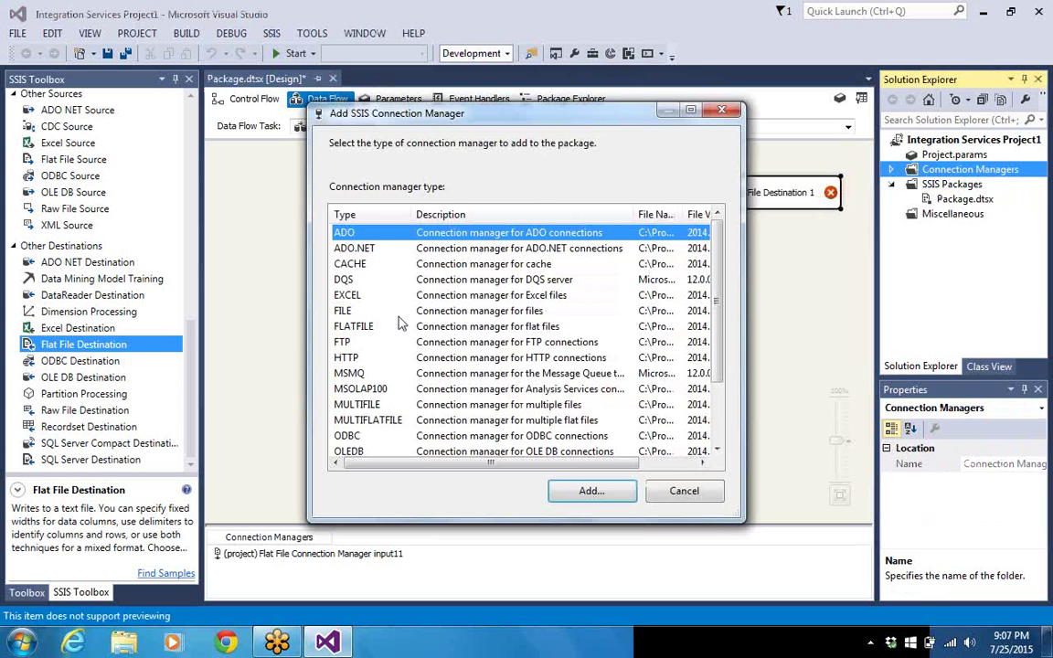
{"action": "left_click", "coordinate": [383, 326]}
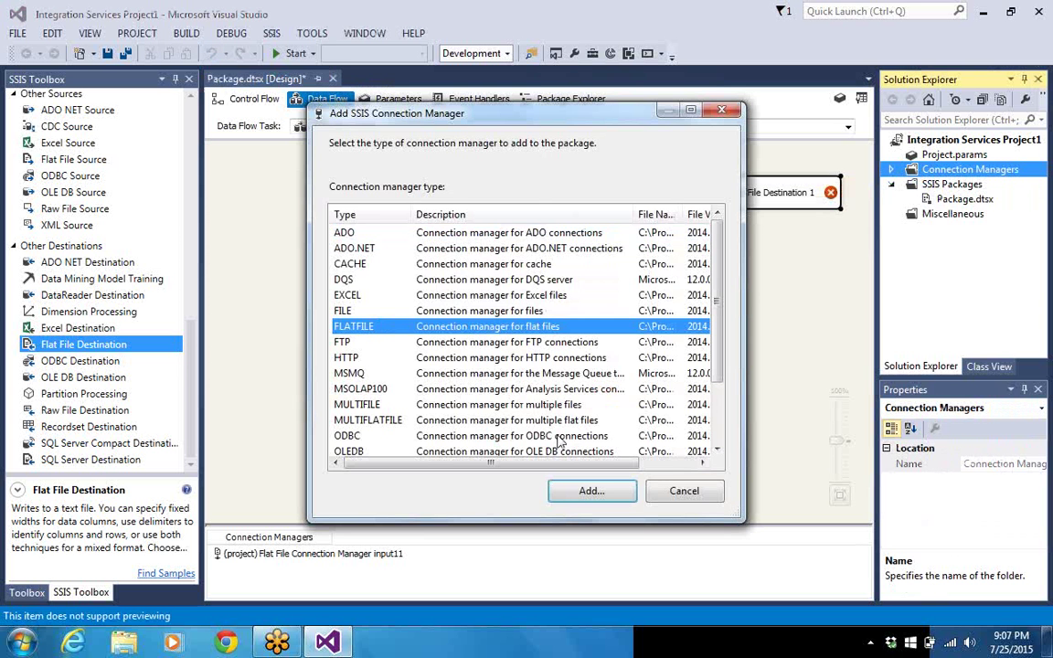
{"action": "left_click", "coordinate": [592, 491]}
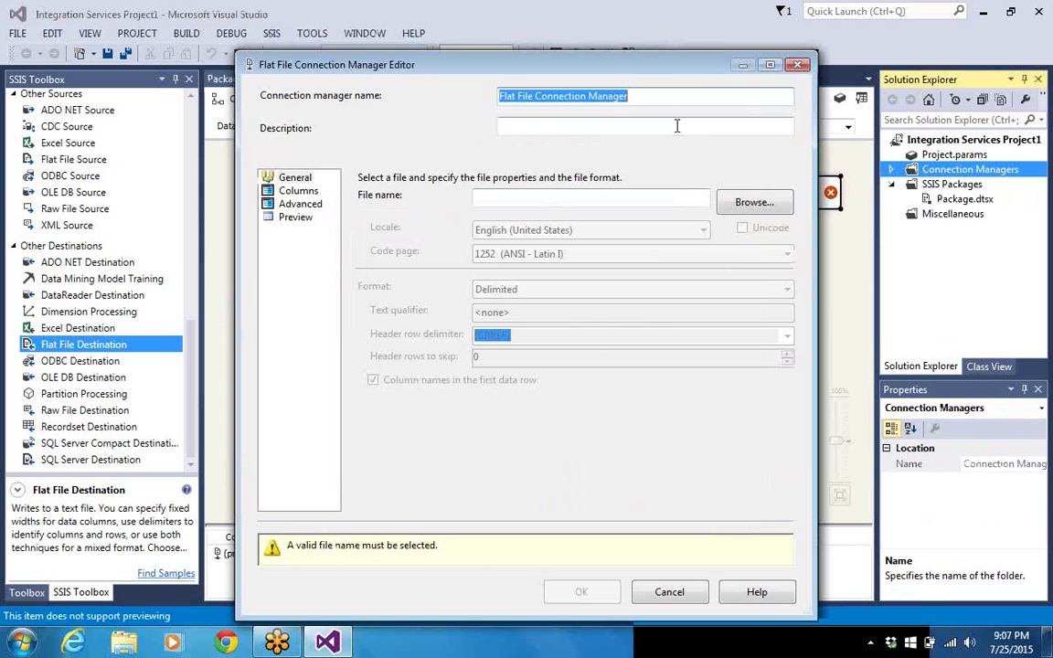
{"action": "left_click", "coordinate": [677, 96]}
{"action": "type", "text": "E"}
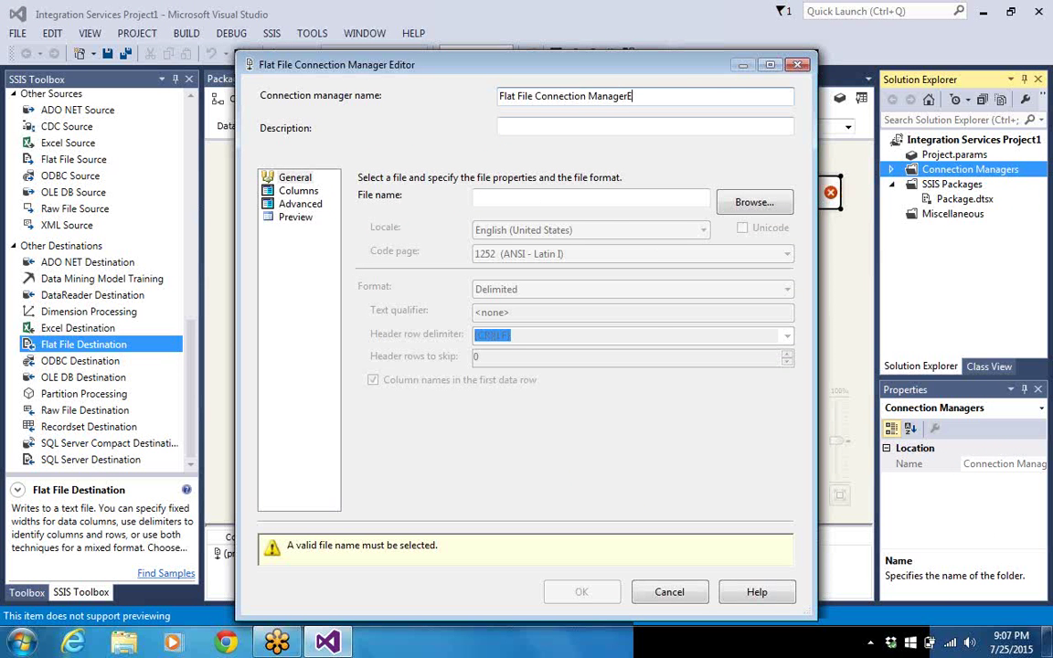
{"action": "type", "text": "rror11"}
{"action": "left_click", "coordinate": [768, 208]}
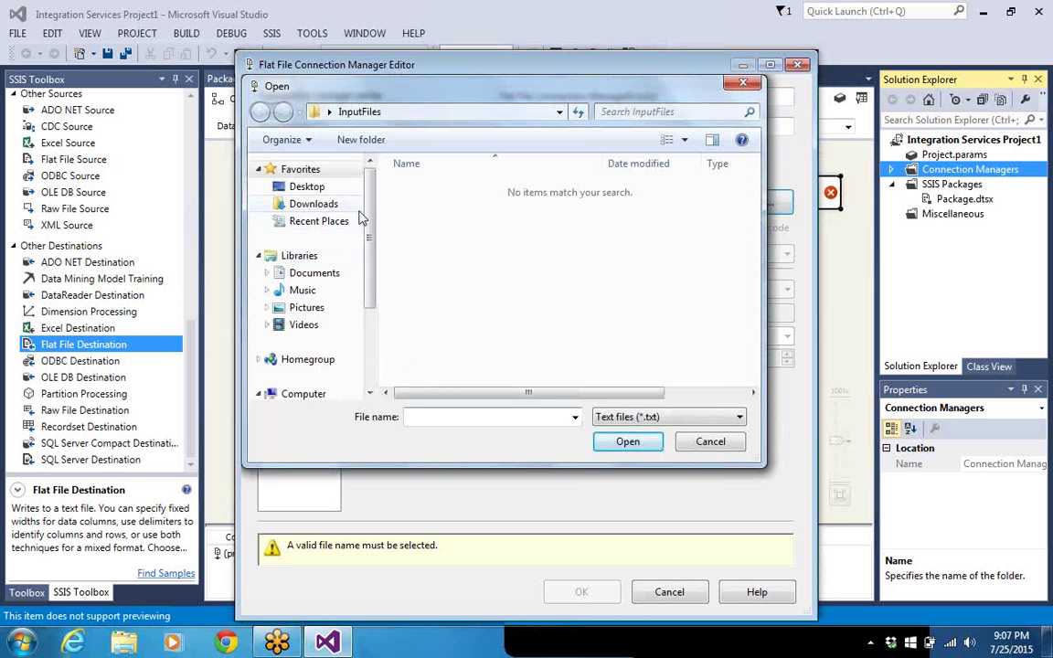
{"action": "left_click", "coordinate": [318, 187]}
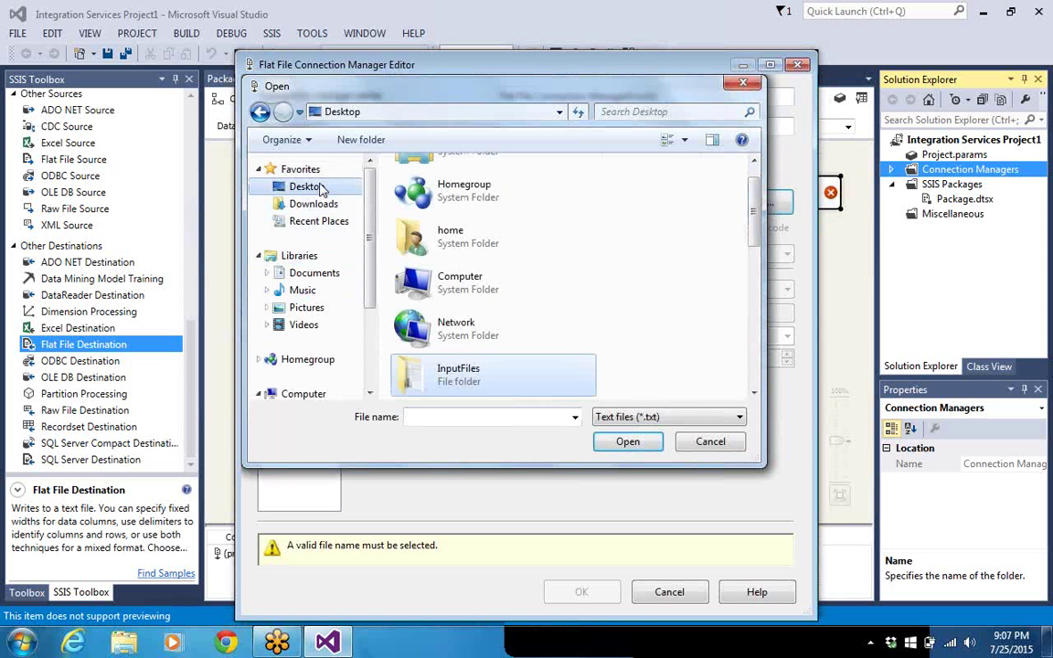
{"action": "scroll", "coordinate": [374, 231], "scroll_direction": "down", "scroll_amount": 3}
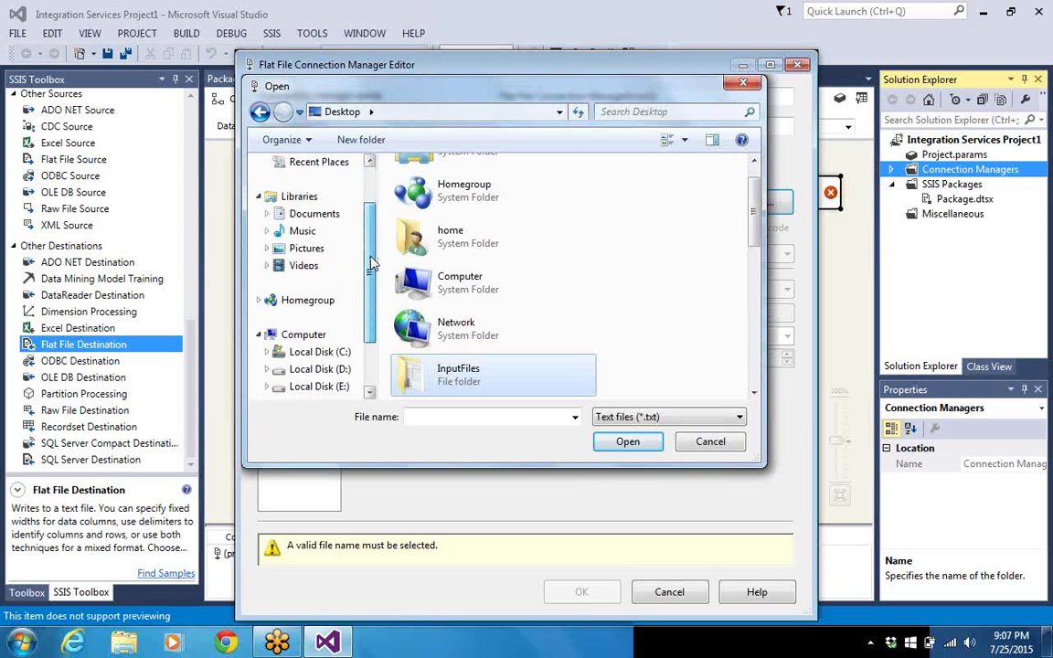
{"action": "left_click_drag", "start_coordinate": [757, 228], "coordinate": [757, 331]}
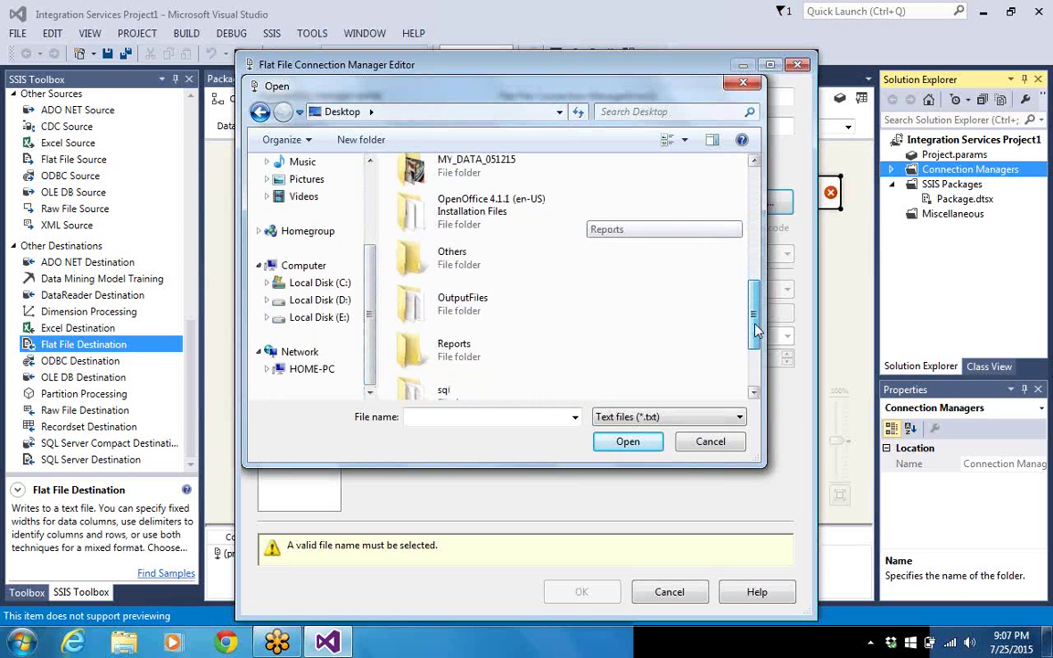
{"action": "left_click", "coordinate": [530, 311]}
{"action": "double_click", "coordinate": [531, 312]}
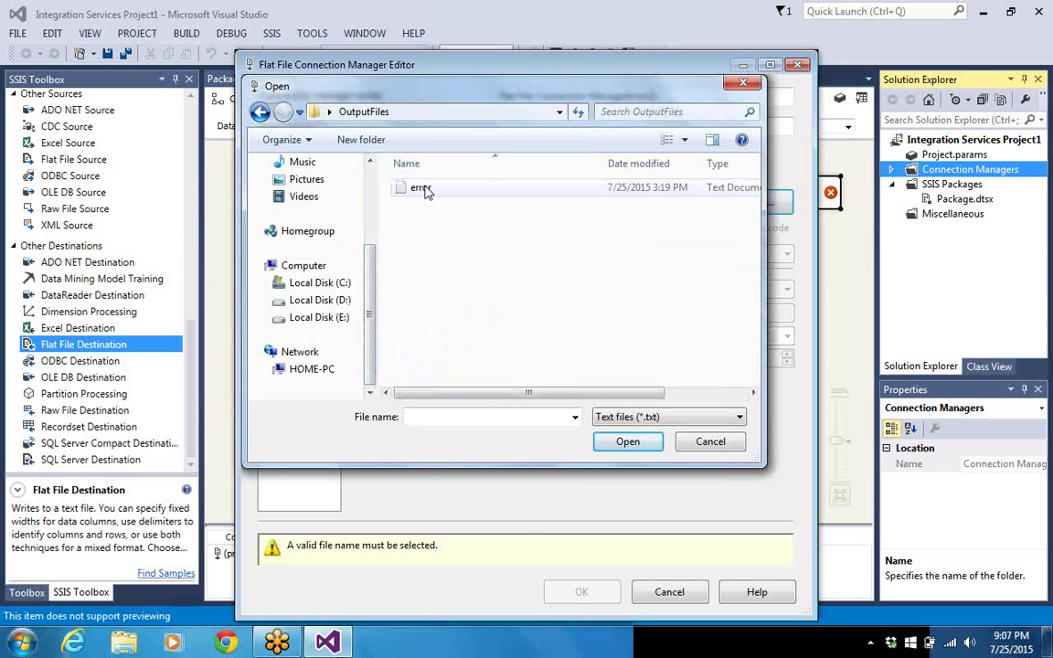
{"action": "double_click", "coordinate": [420, 189]}
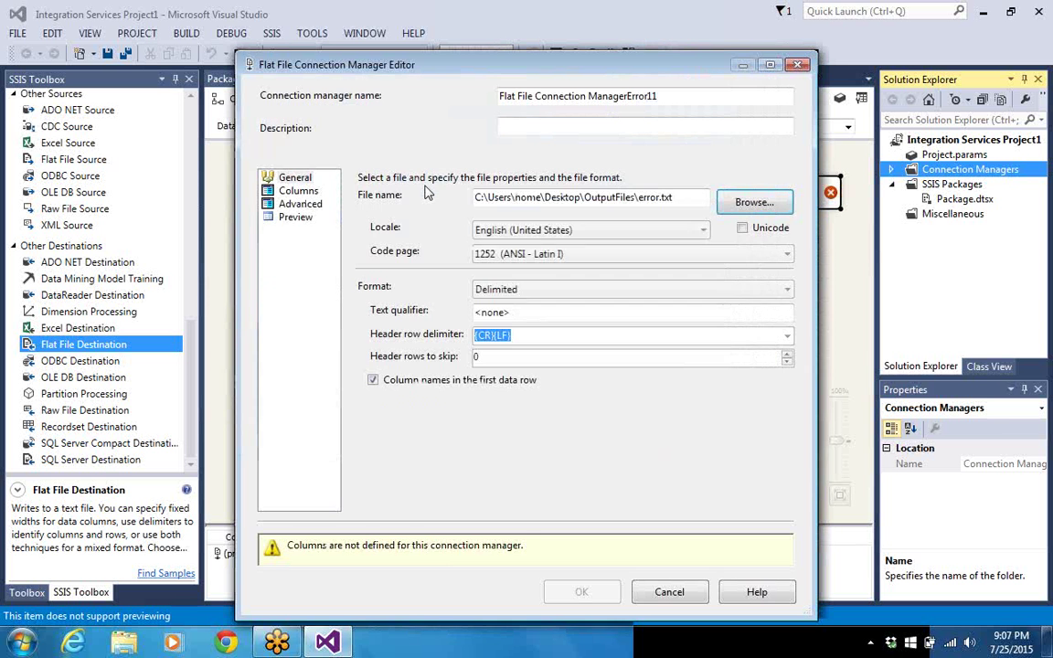
{"action": "left_click", "coordinate": [298, 191]}
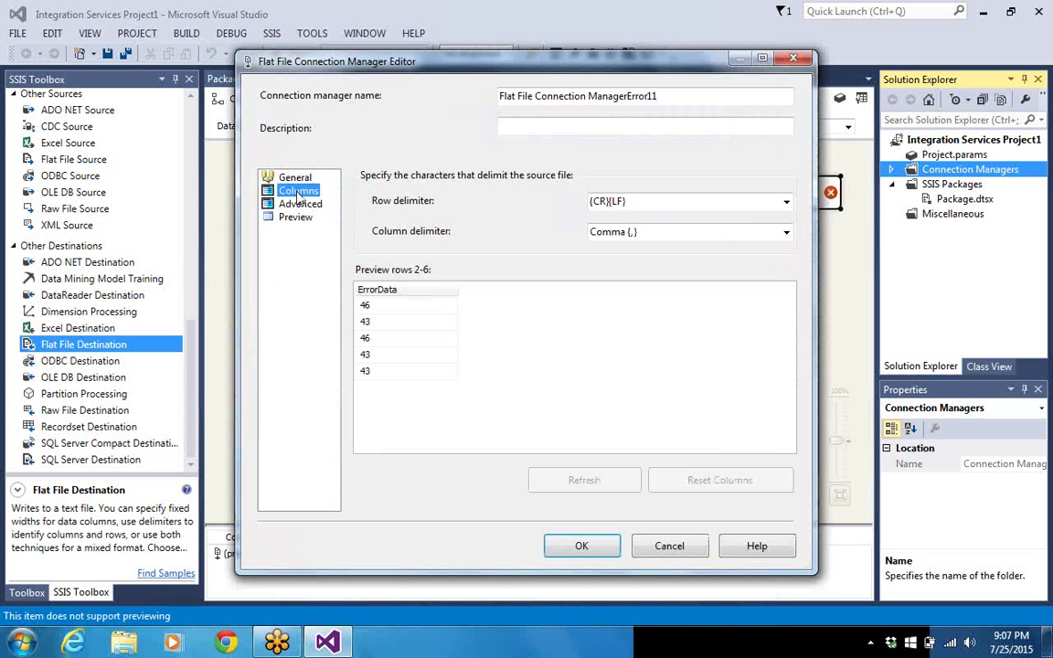
{"action": "left_click", "coordinate": [671, 547]}
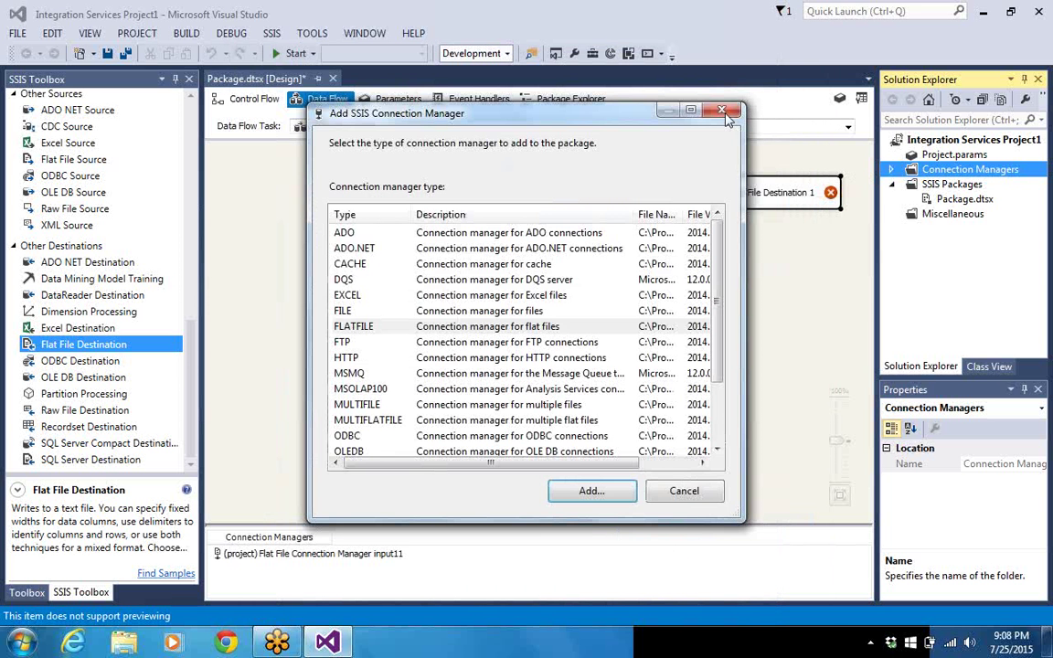
{"action": "left_click", "coordinate": [655, 105]}
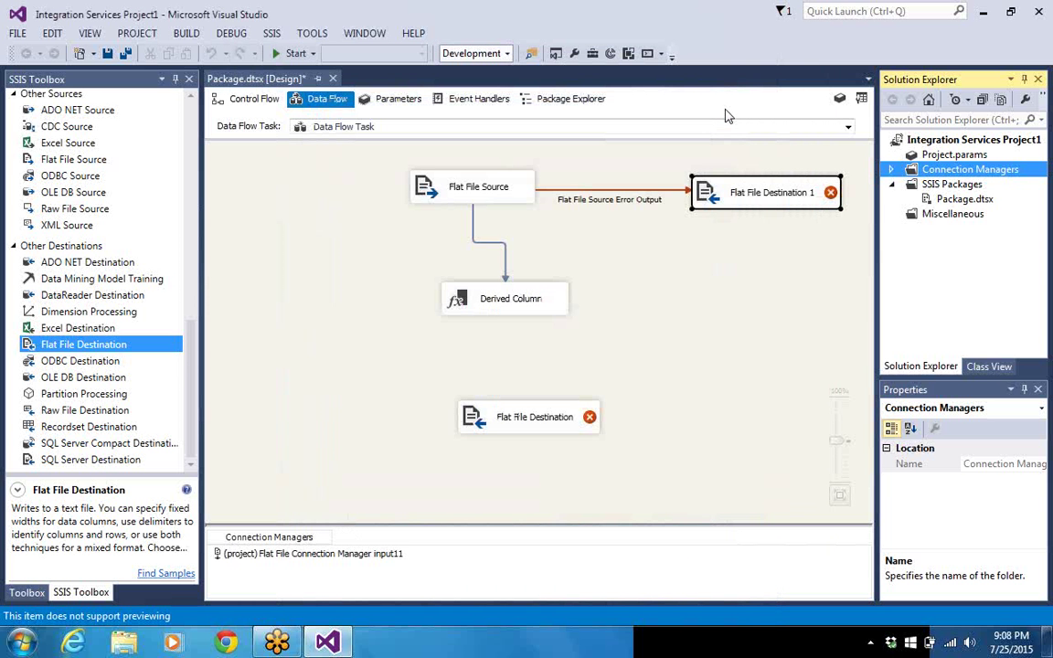
Open the error text file from the desktop's OutputFiles folder in Notepad and delete all data rows below the ErrorData header.
{"action": "left_click", "coordinate": [986, 11]}
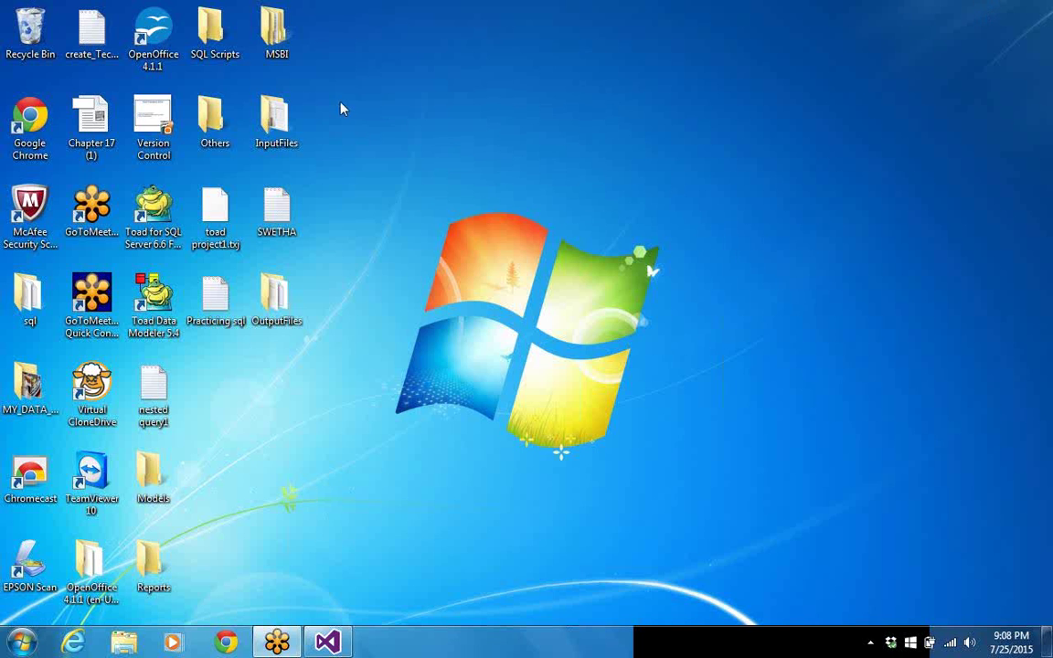
{"action": "double_click", "coordinate": [272, 296]}
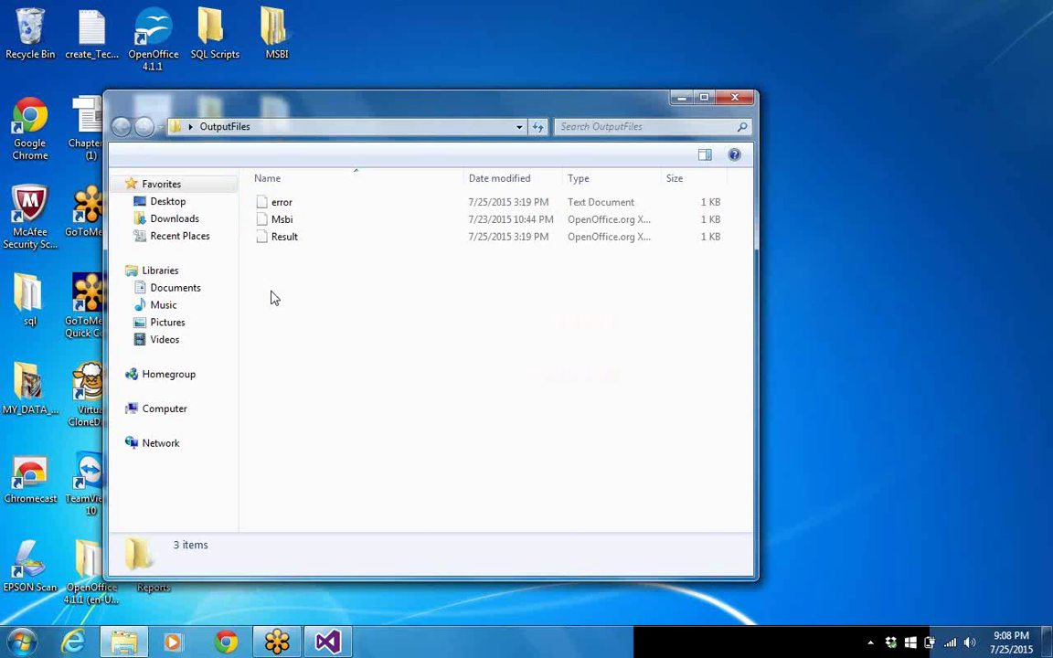
{"action": "left_click", "coordinate": [282, 204]}
{"action": "right_click", "coordinate": [288, 209]}
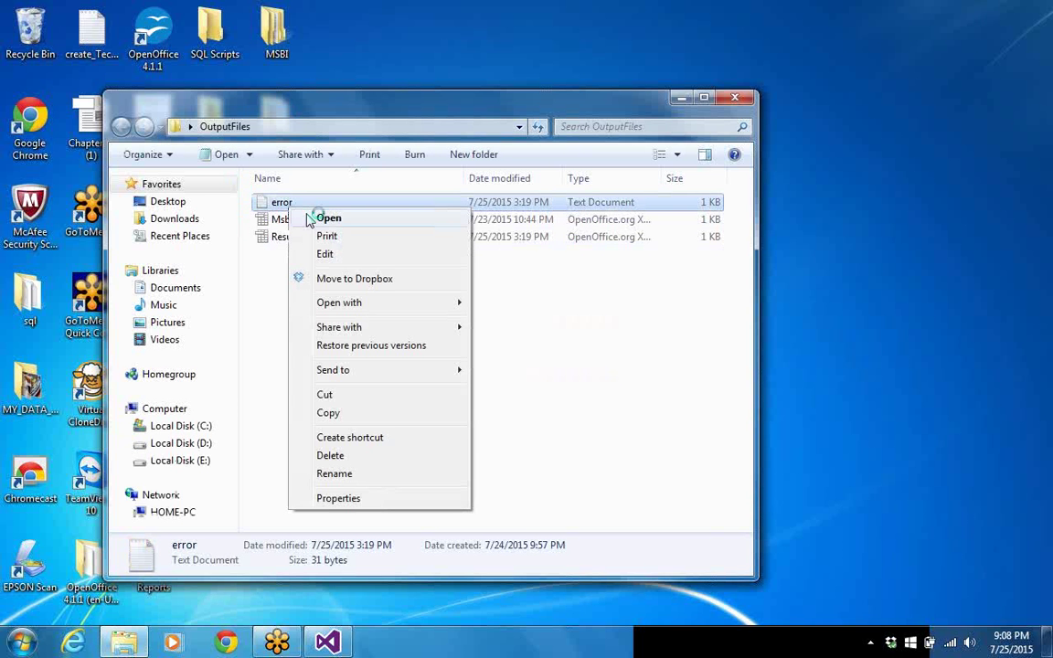
{"action": "left_click", "coordinate": [309, 220]}
{"action": "left_click_drag", "start_coordinate": [313, 174], "coordinate": [294, 110]}
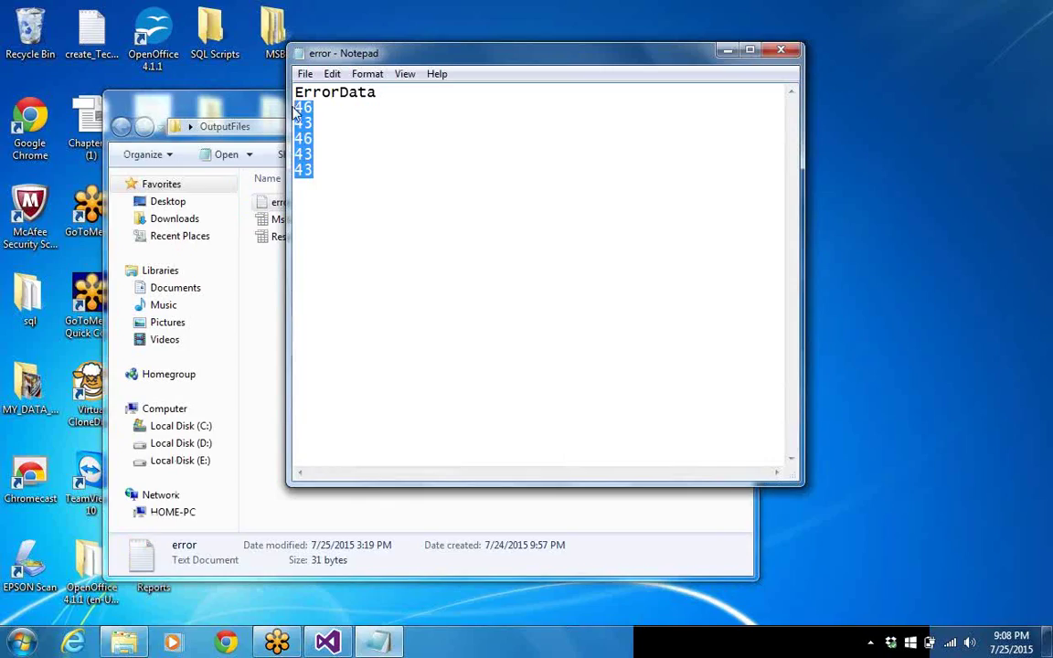
{"action": "key", "text": "Delete"}
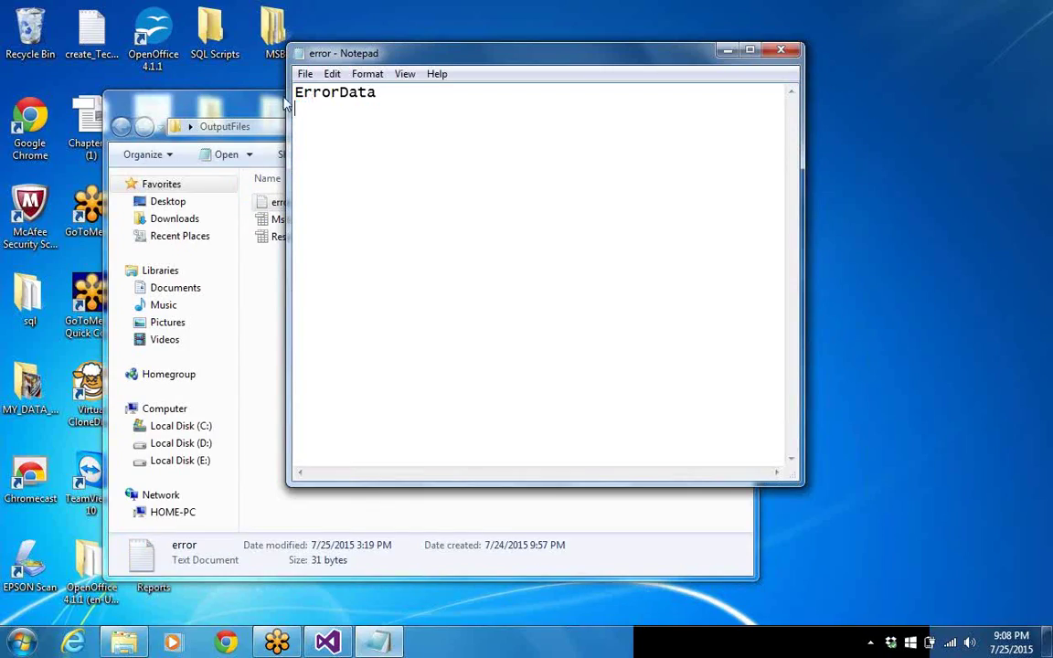
Add a Name column before ErrorData in the error file's header line, then save and close the file.
{"action": "key", "text": "Up"}
{"action": "type", "text": "Name,"}
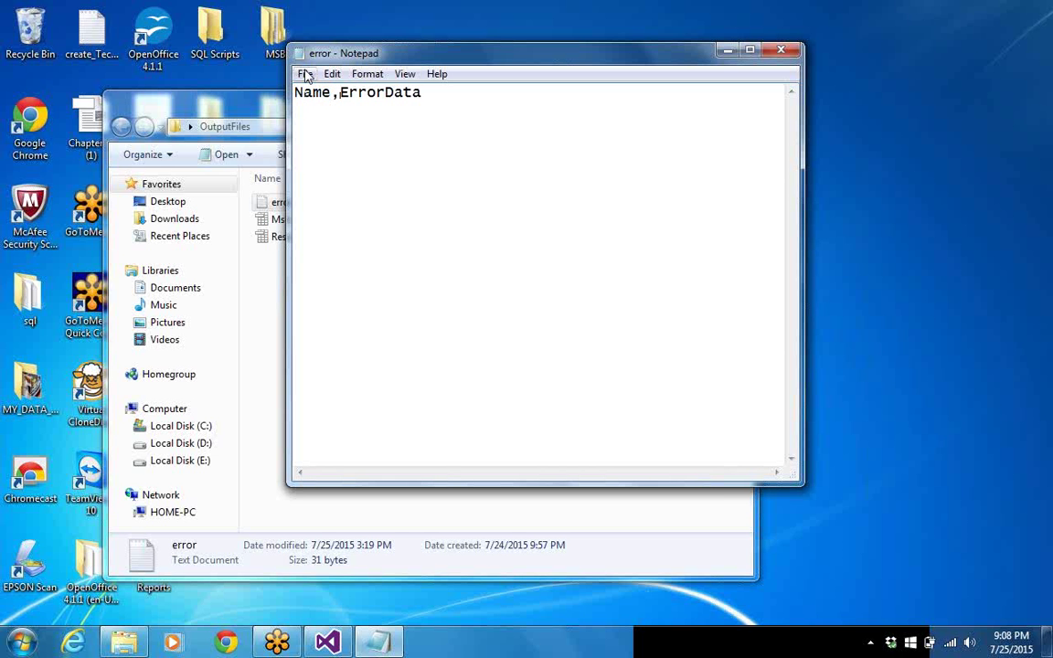
{"action": "left_click", "coordinate": [305, 75]}
{"action": "left_click", "coordinate": [330, 129]}
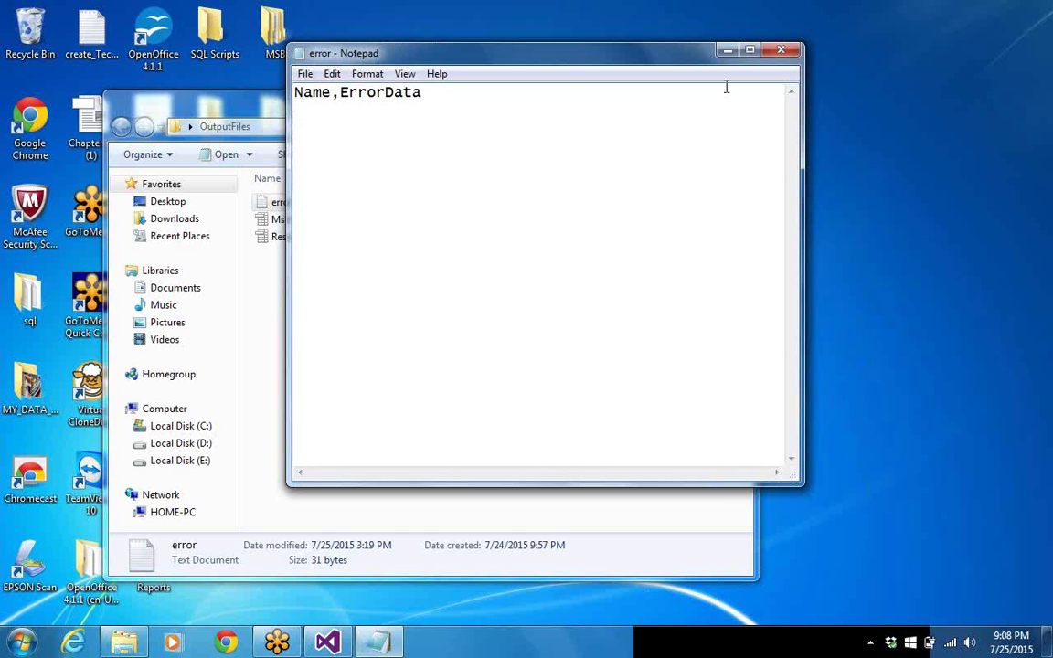
{"action": "left_click", "coordinate": [780, 52]}
Try to delete all data rows below the Name,Result,Total header of the Result file in Notepad and save it.
{"action": "left_click", "coordinate": [316, 238]}
{"action": "right_click", "coordinate": [316, 238]}
{"action": "mouse_move", "coordinate": [425, 351]}
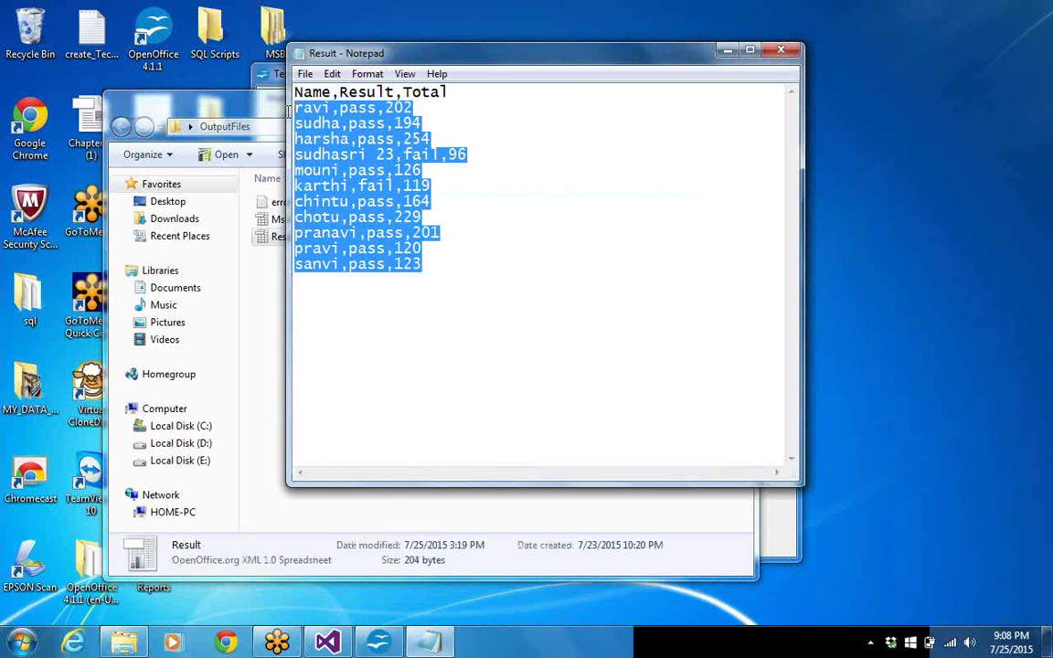
{"action": "key", "text": "Delete"}
{"action": "left_click", "coordinate": [304, 73]}
{"action": "left_click", "coordinate": [331, 128]}
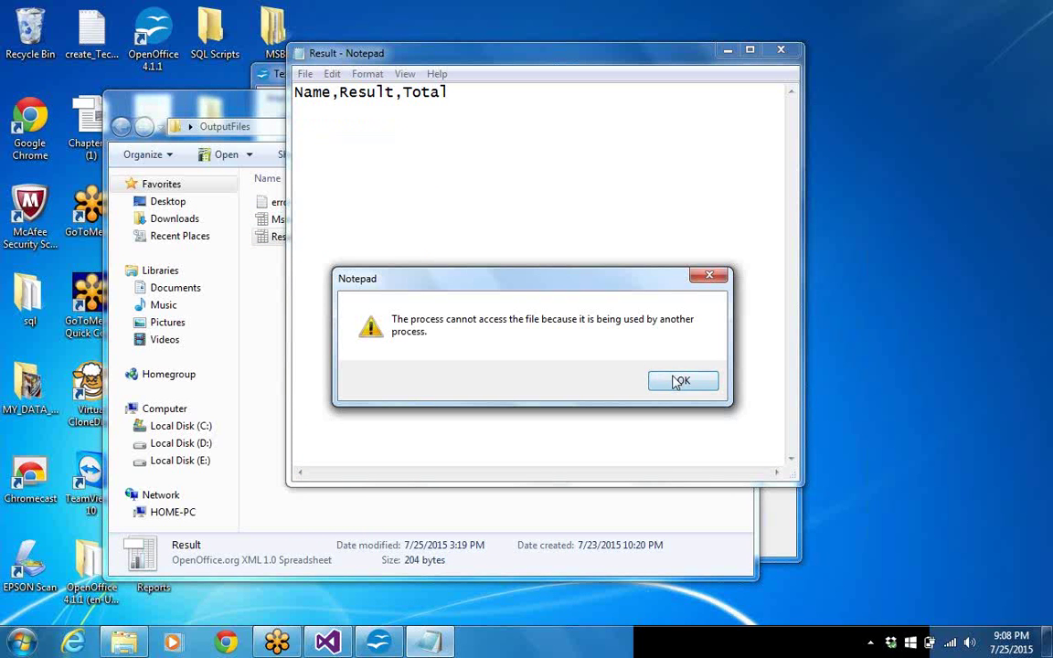
{"action": "left_click", "coordinate": [678, 381]}
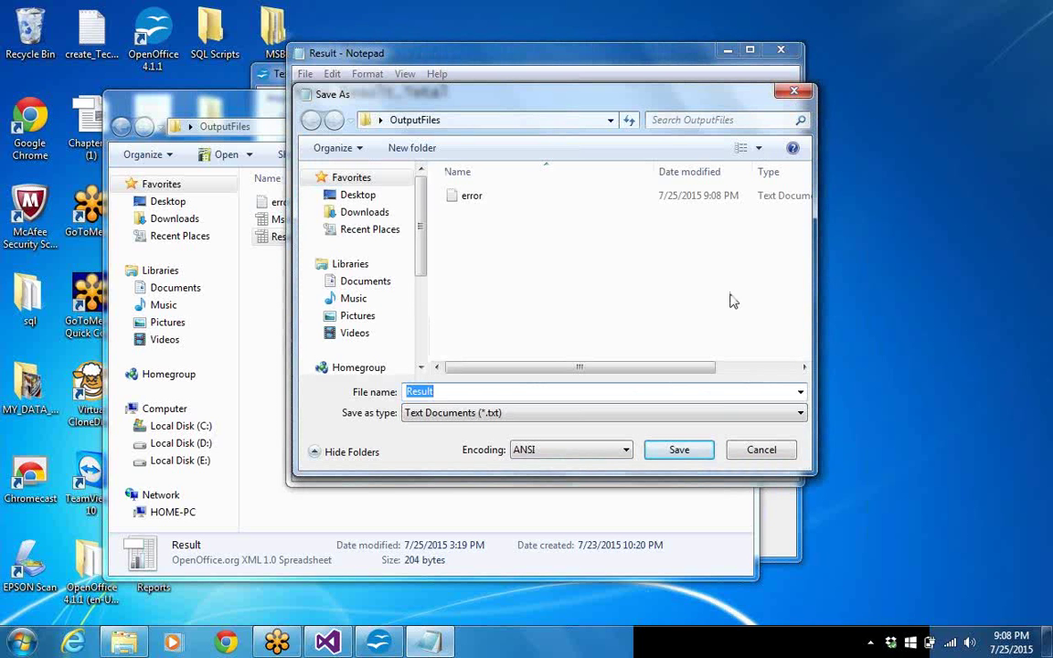
{"action": "left_click", "coordinate": [794, 92]}
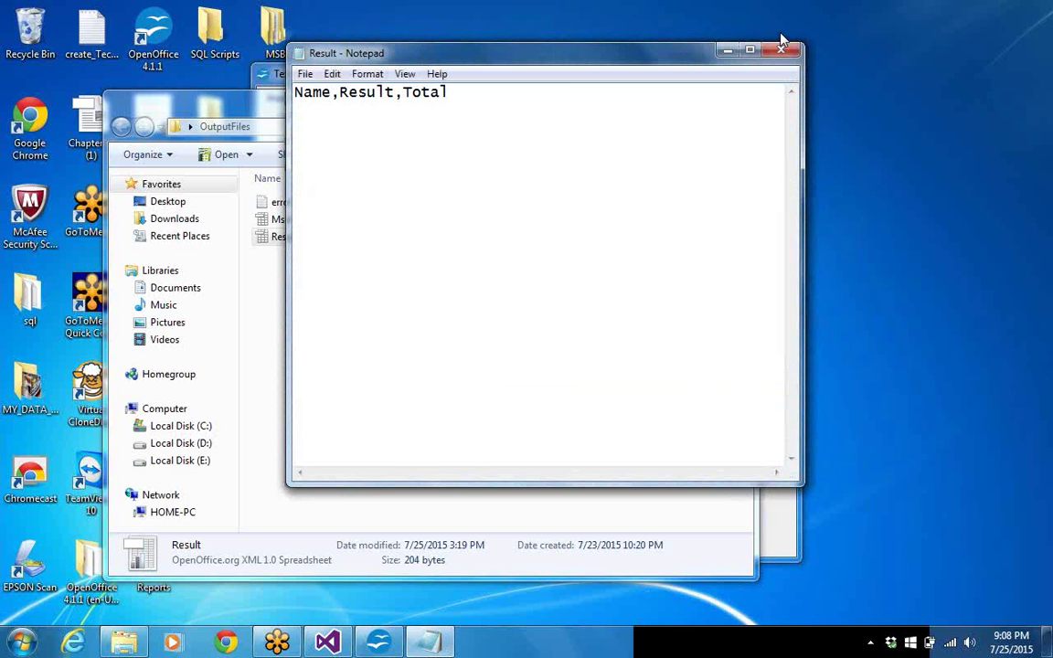
{"action": "left_click", "coordinate": [781, 49]}
{"action": "left_click", "coordinate": [558, 330]}
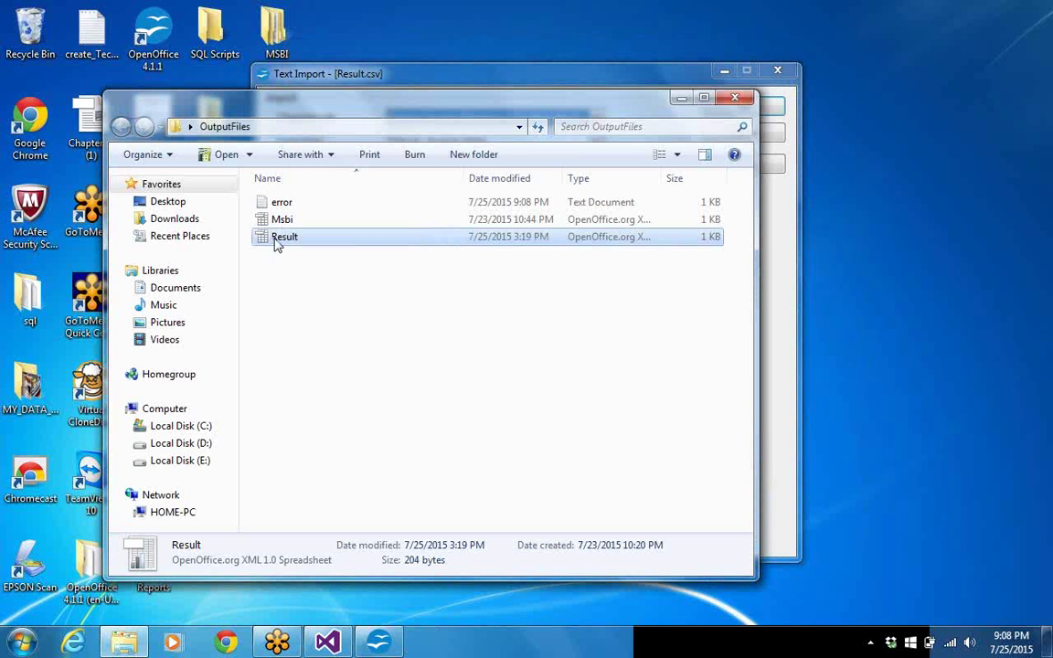
{"action": "left_click", "coordinate": [455, 71]}
{"action": "left_click", "coordinate": [780, 70]}
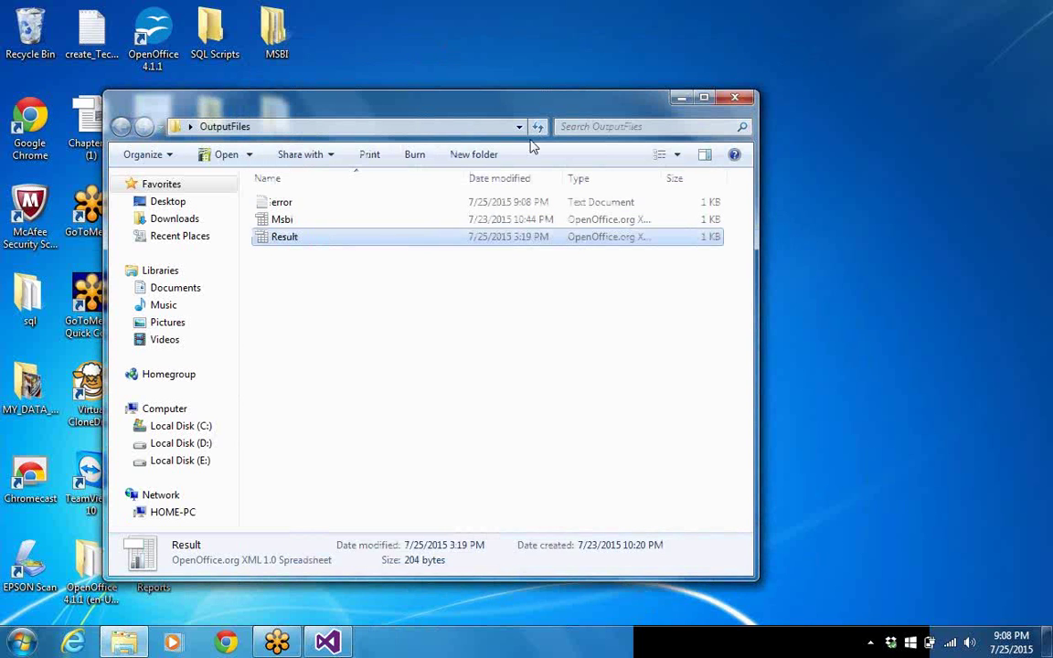
Delete all data rows below the Name,Result,Total header of the Result file in Notepad, save it, and close the file and the OutputFiles folder.
{"action": "right_click", "coordinate": [376, 240]}
{"action": "mouse_move", "coordinate": [466, 359]}
{"action": "left_click", "coordinate": [580, 355]}
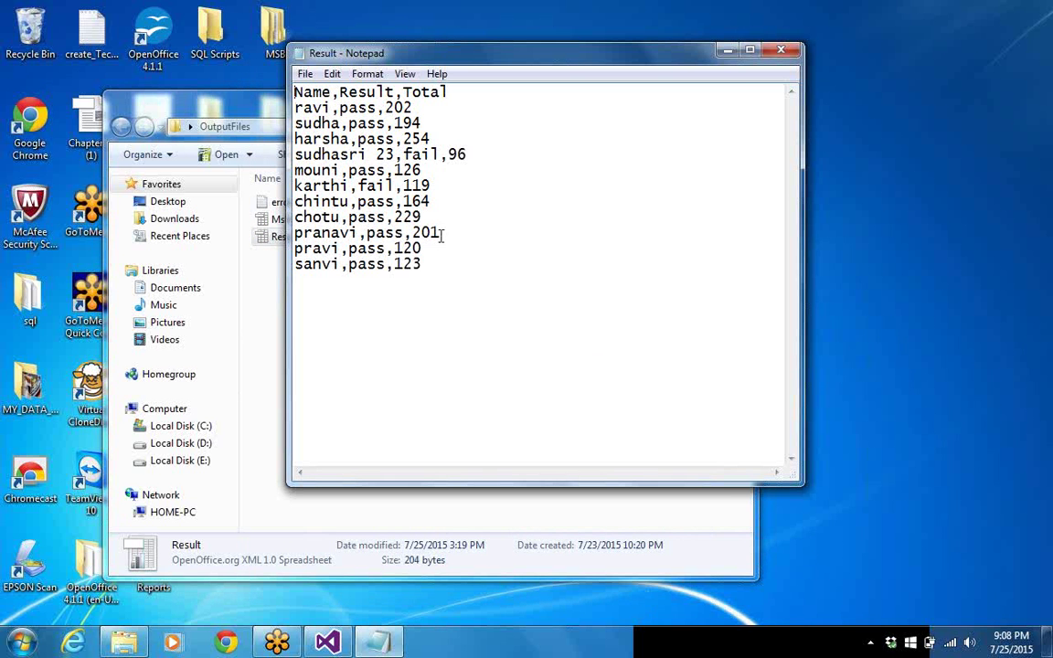
{"action": "left_click_drag", "start_coordinate": [425, 264], "coordinate": [290, 108]}
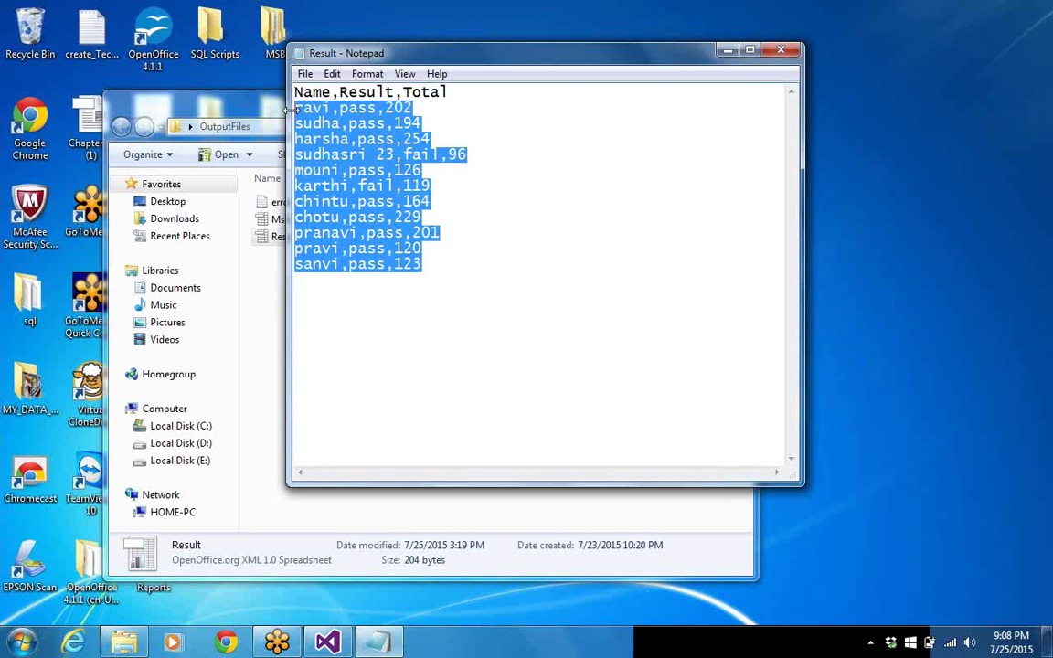
{"action": "key", "text": "Delete"}
{"action": "left_click", "coordinate": [305, 73]}
{"action": "left_click", "coordinate": [322, 129]}
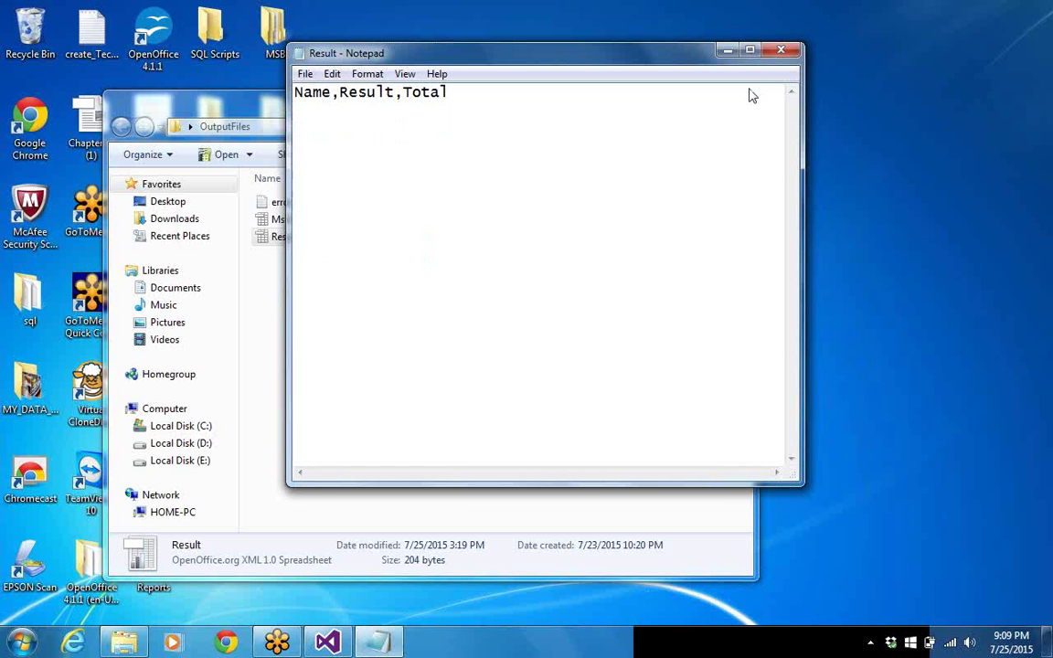
{"action": "left_click", "coordinate": [785, 50]}
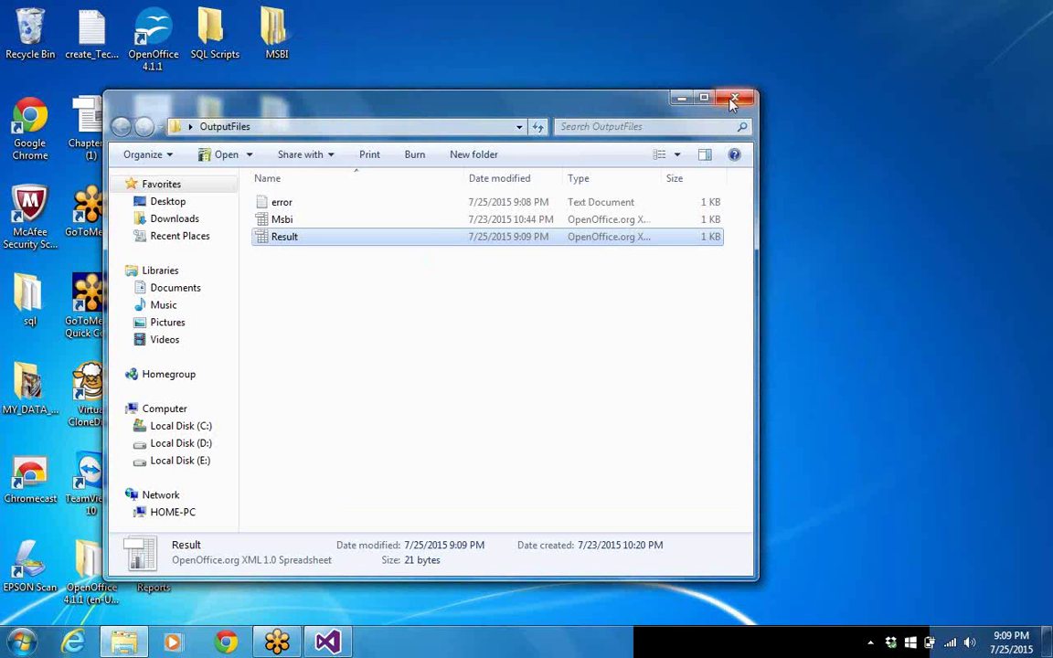
{"action": "left_click", "coordinate": [731, 104]}
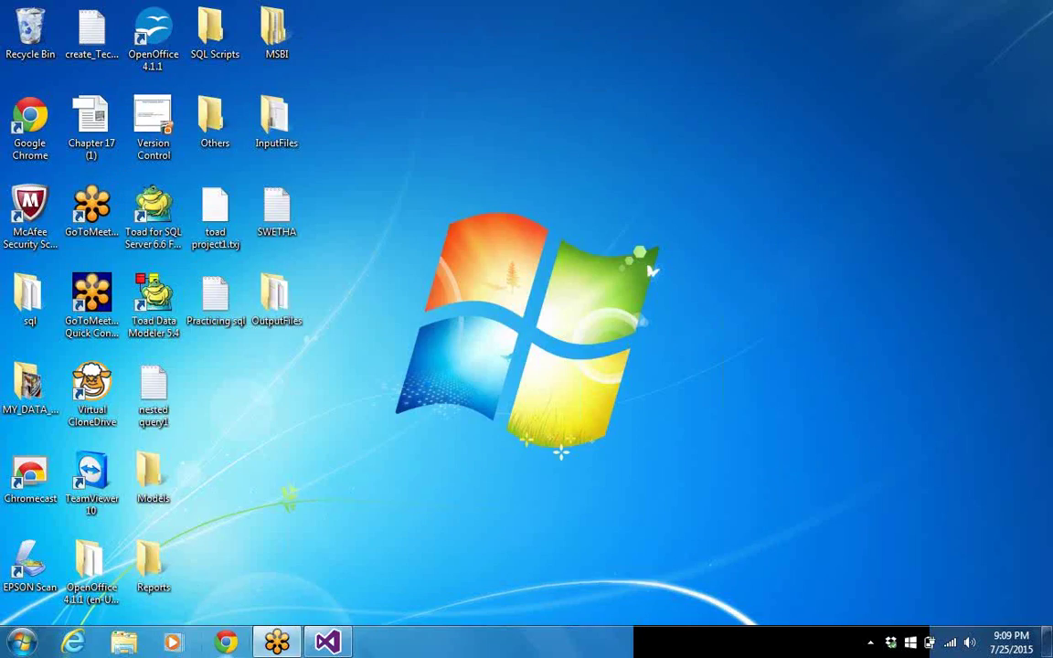
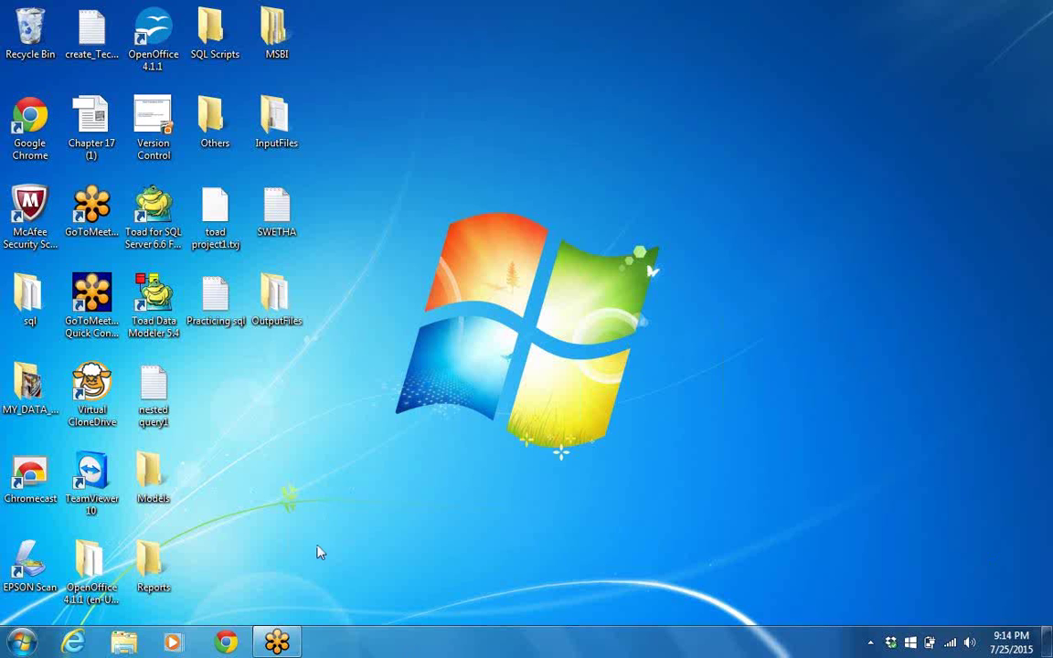
Start SQL Server Data Tools for Visual Studio 2013 as administrator and recover the Integration Services Project1.dtproj file.
{"action": "left_click", "coordinate": [22, 645]}
{"action": "left_click", "coordinate": [26, 569]}
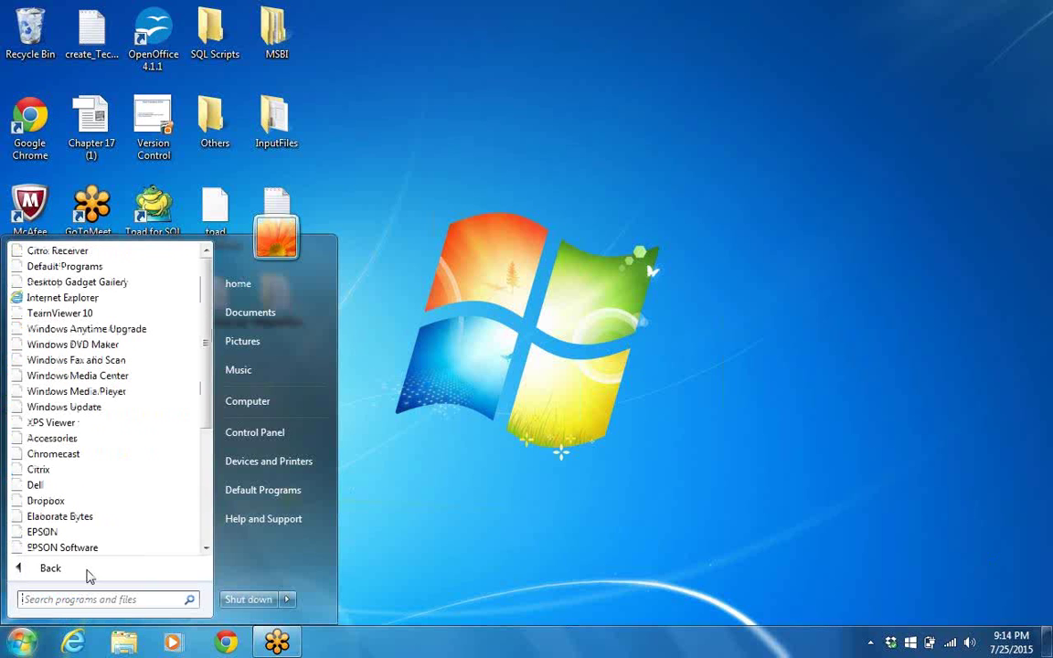
{"action": "scroll", "coordinate": [137, 452], "scroll_direction": "down", "scroll_amount": 5}
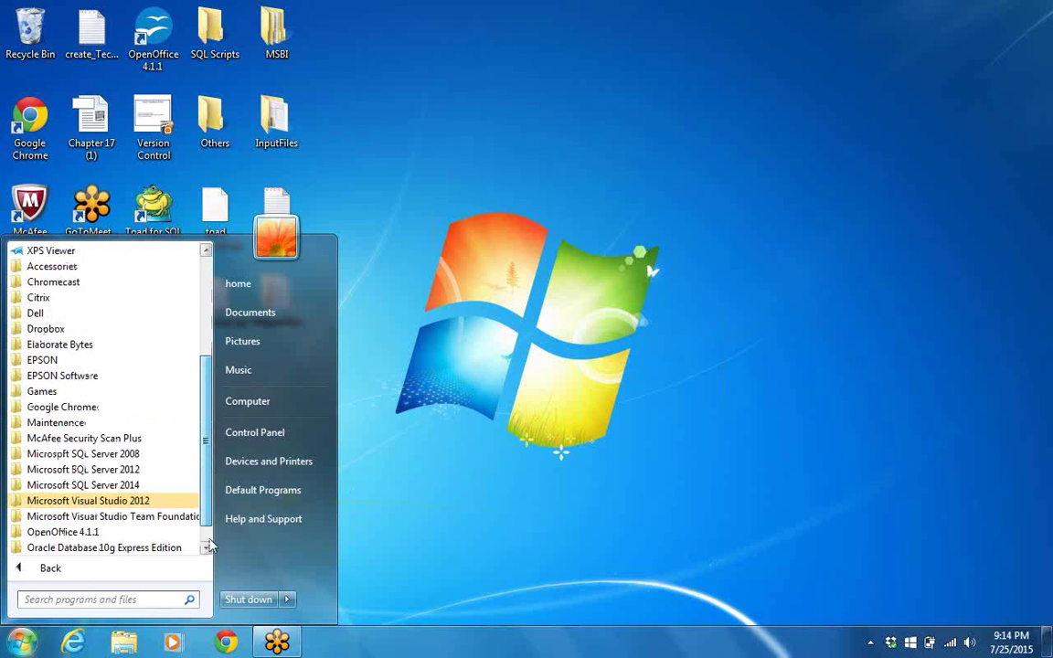
{"action": "left_click", "coordinate": [134, 454]}
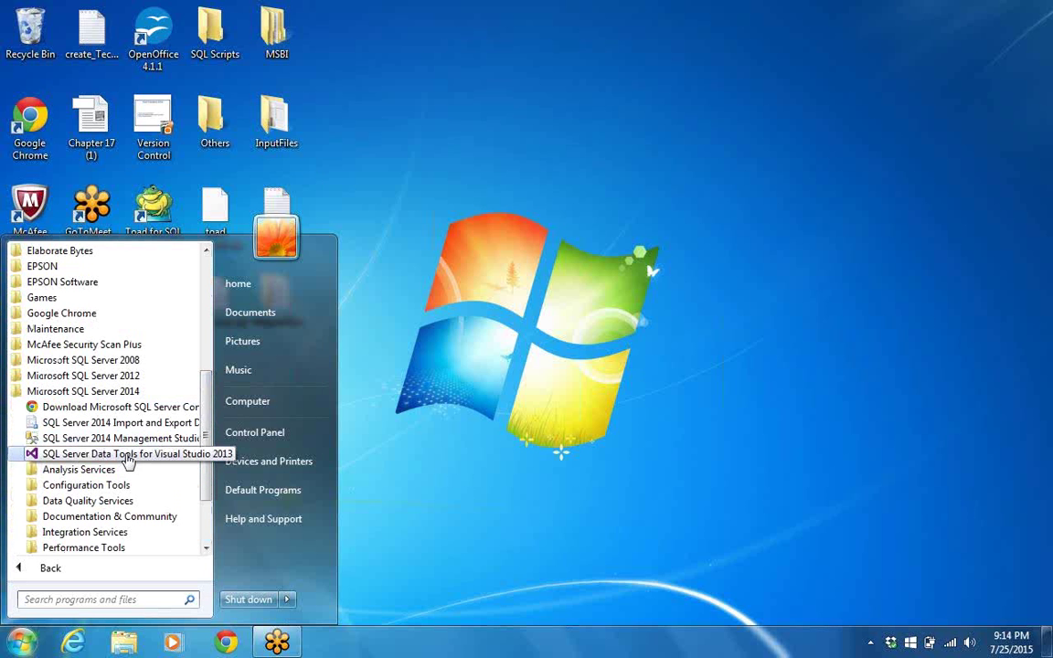
{"action": "right_click", "coordinate": [128, 460]}
{"action": "left_click", "coordinate": [197, 210]}
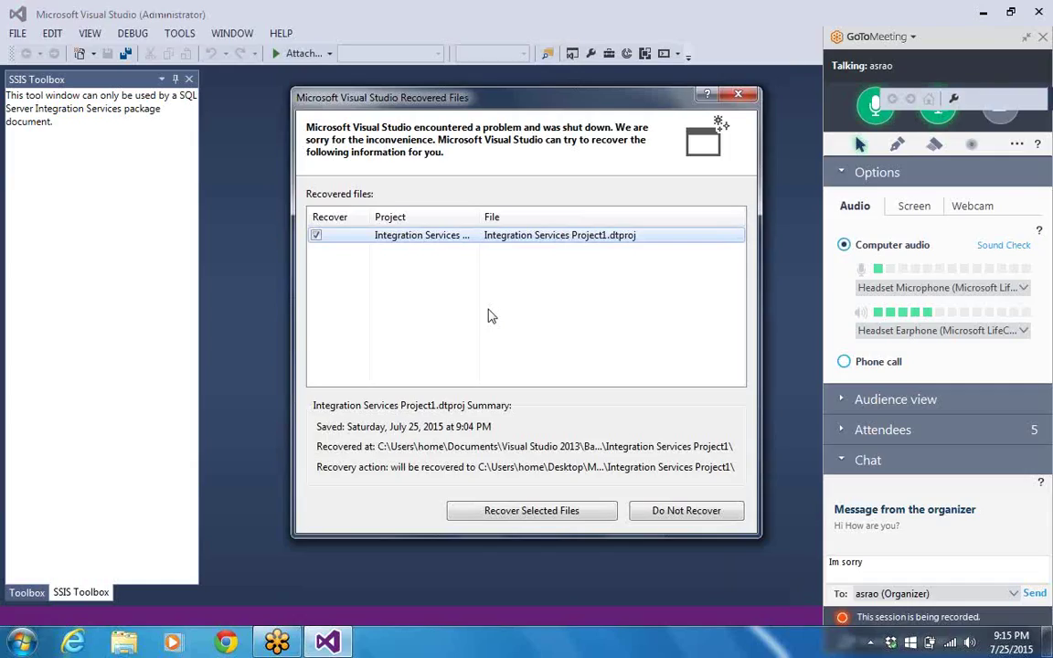
{"action": "left_click", "coordinate": [532, 512]}
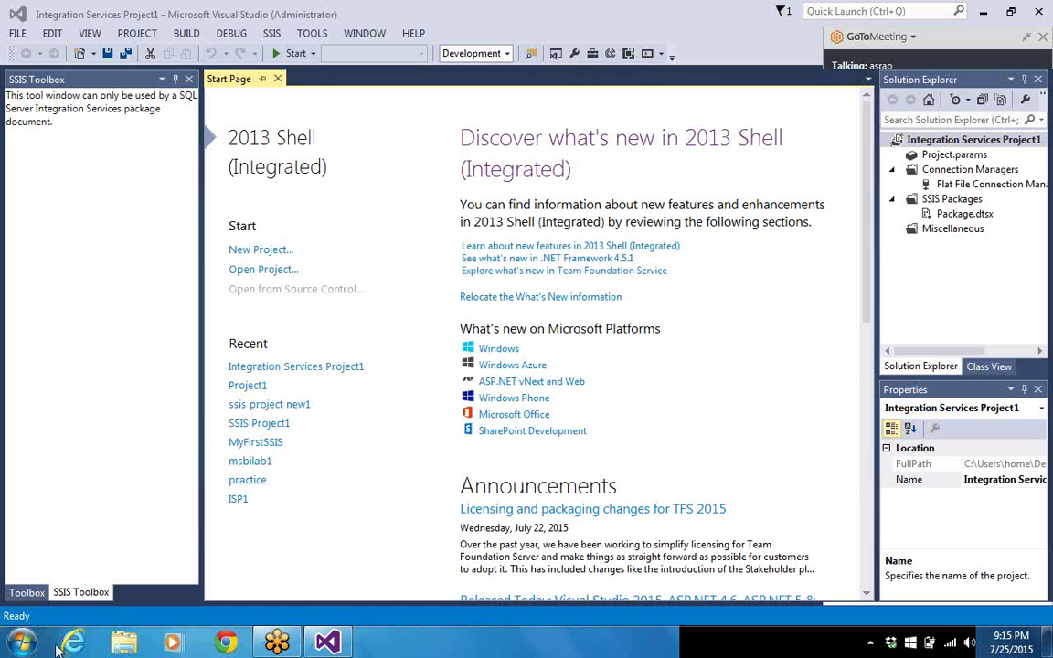
{"action": "left_click", "coordinate": [42, 594]}
{"action": "left_click", "coordinate": [81, 593]}
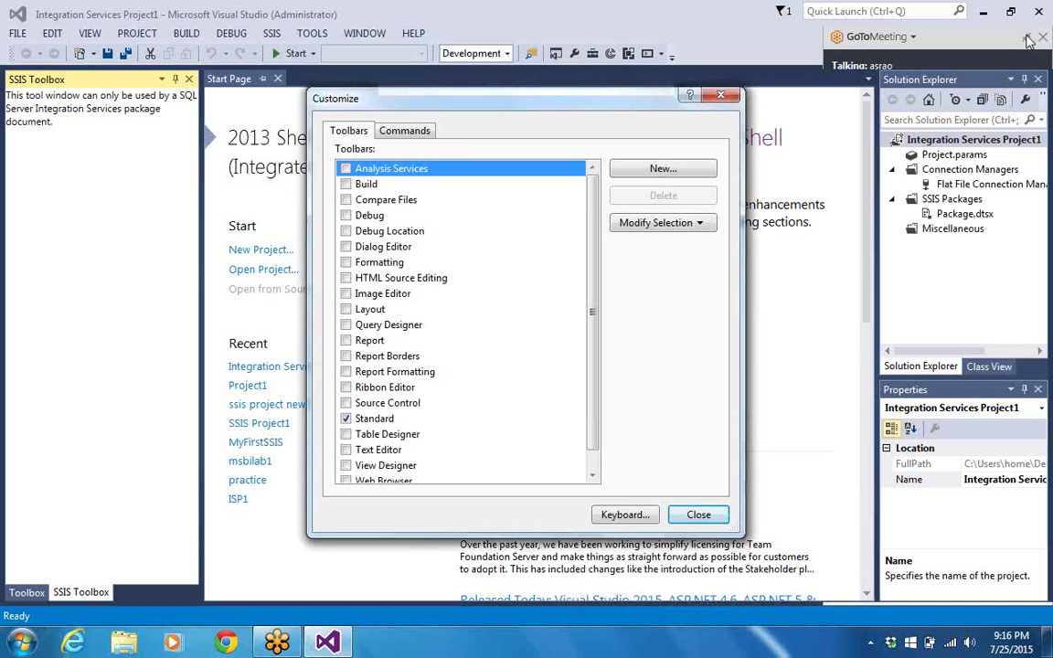
{"action": "left_click", "coordinate": [699, 515]}
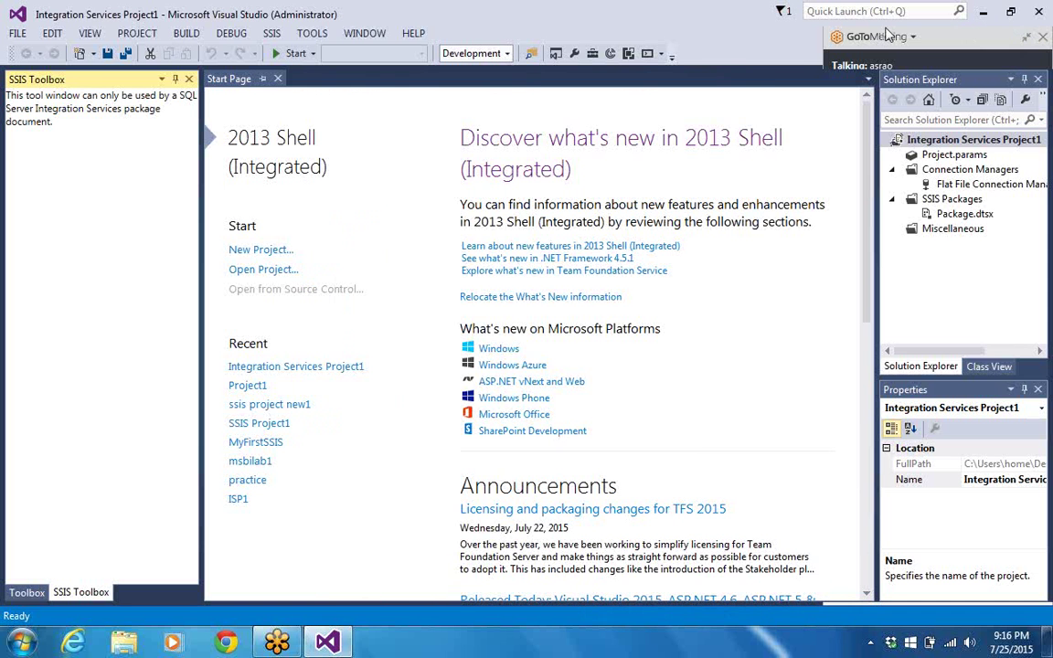
{"action": "left_click", "coordinate": [983, 12]}
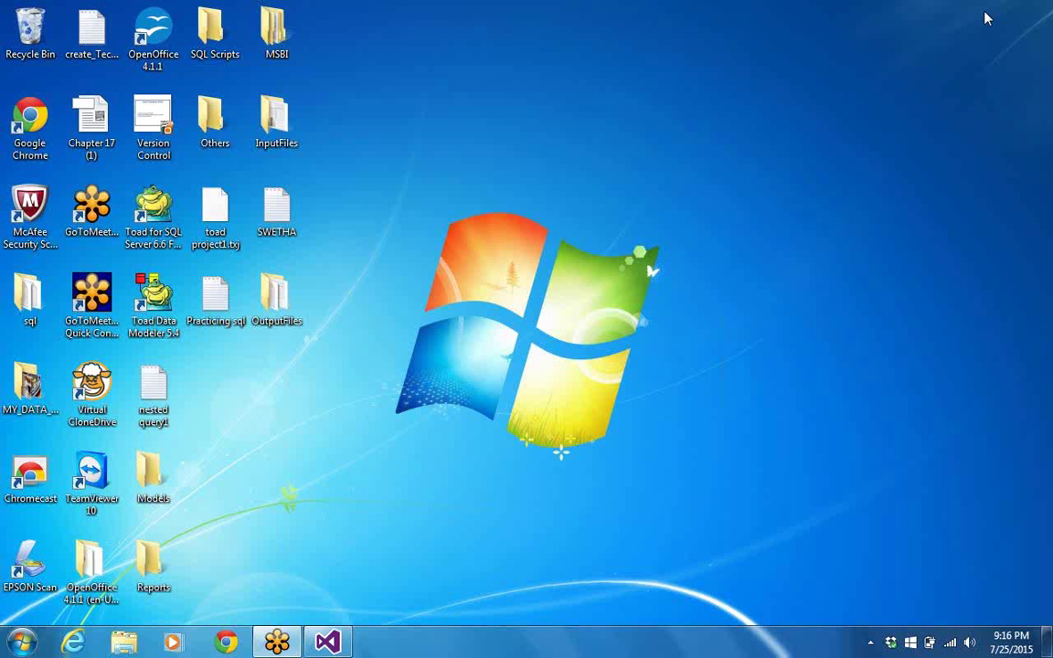
{"action": "left_click", "coordinate": [331, 645]}
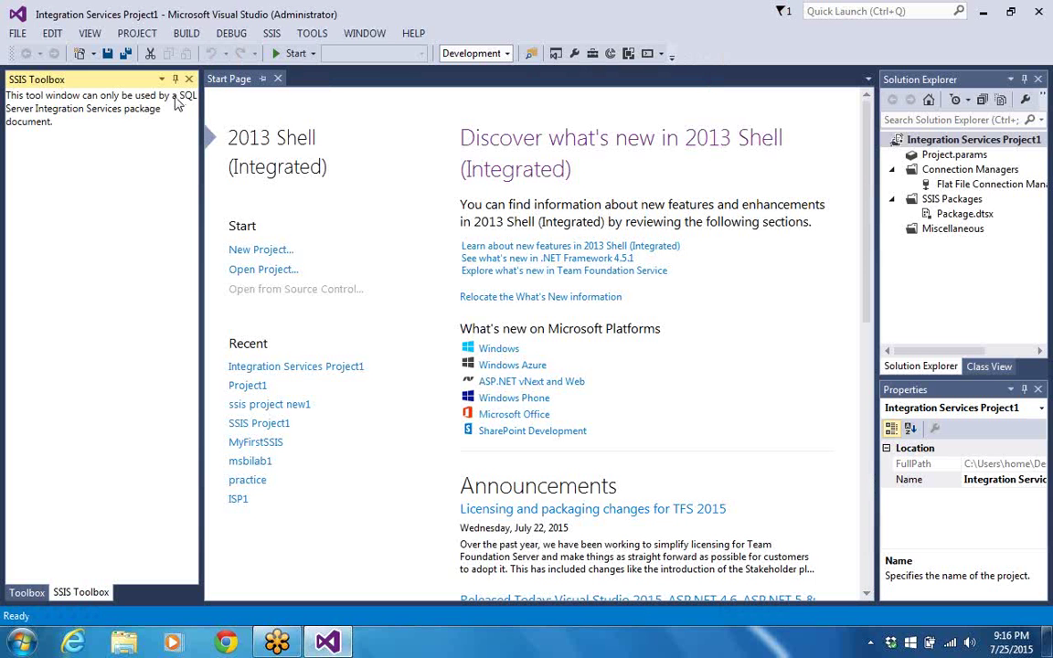
{"action": "left_click", "coordinate": [23, 35]}
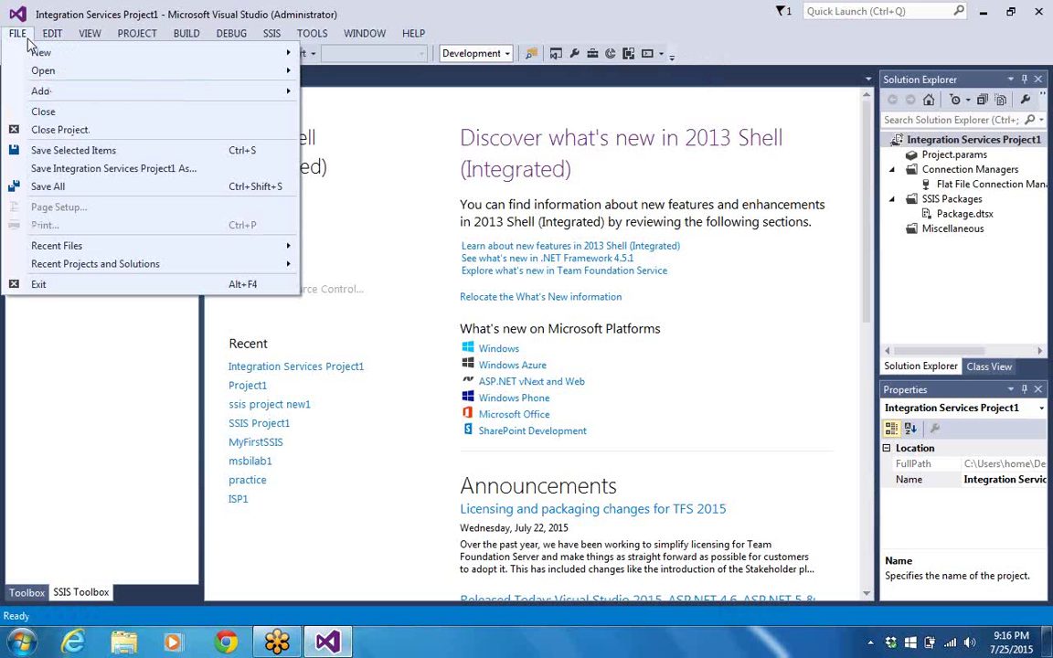
{"action": "left_click", "coordinate": [340, 54]}
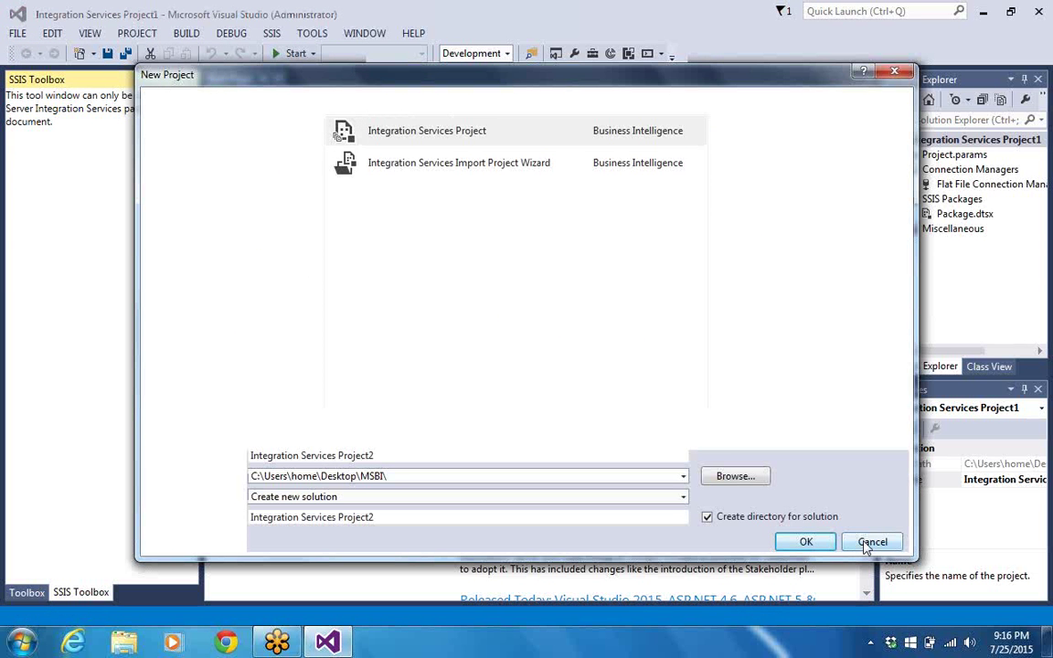
{"action": "left_click", "coordinate": [869, 543]}
Start a new project with its own solution in the desktop's MSBI folder and name it SSIS_Package.
{"action": "left_click", "coordinate": [22, 40]}
{"action": "mouse_move", "coordinate": [114, 53]}
{"action": "left_click", "coordinate": [344, 56]}
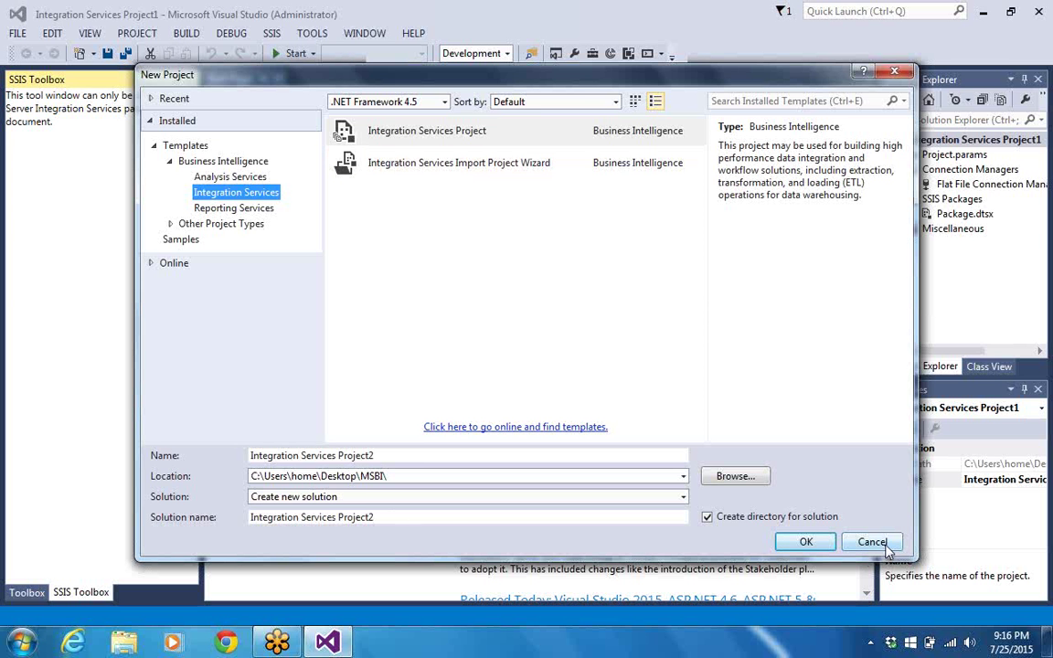
{"action": "left_click", "coordinate": [372, 455]}
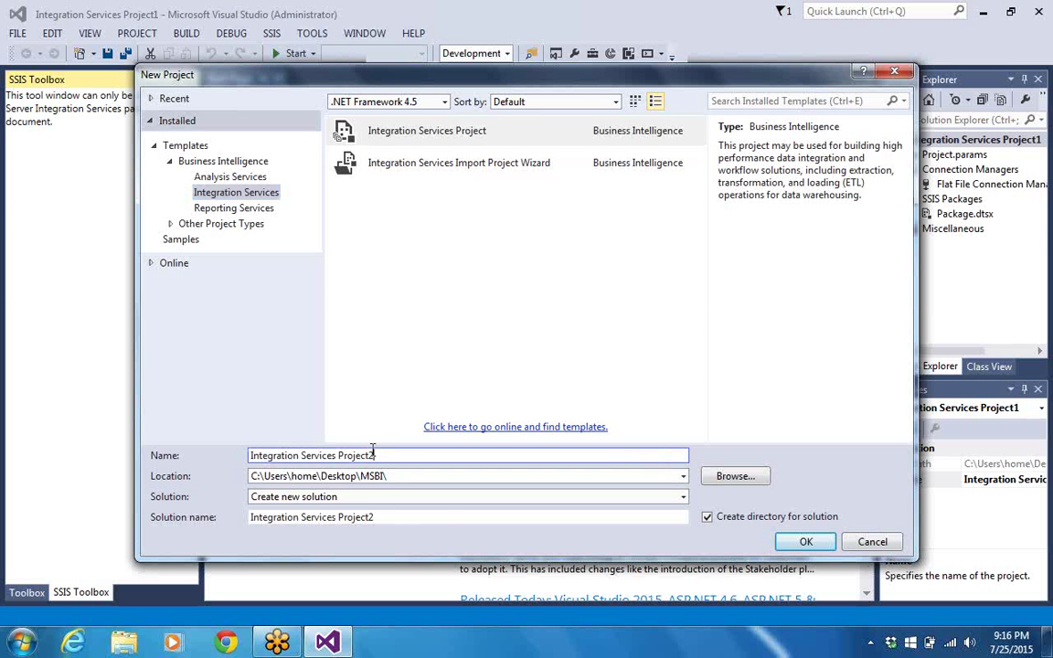
{"action": "left_click_drag", "start_coordinate": [372, 455], "coordinate": [219, 458]}
{"action": "type", "text": "SSIs"}
{"action": "key", "text": "BackSpace"}
{"action": "type", "text": "S_"}
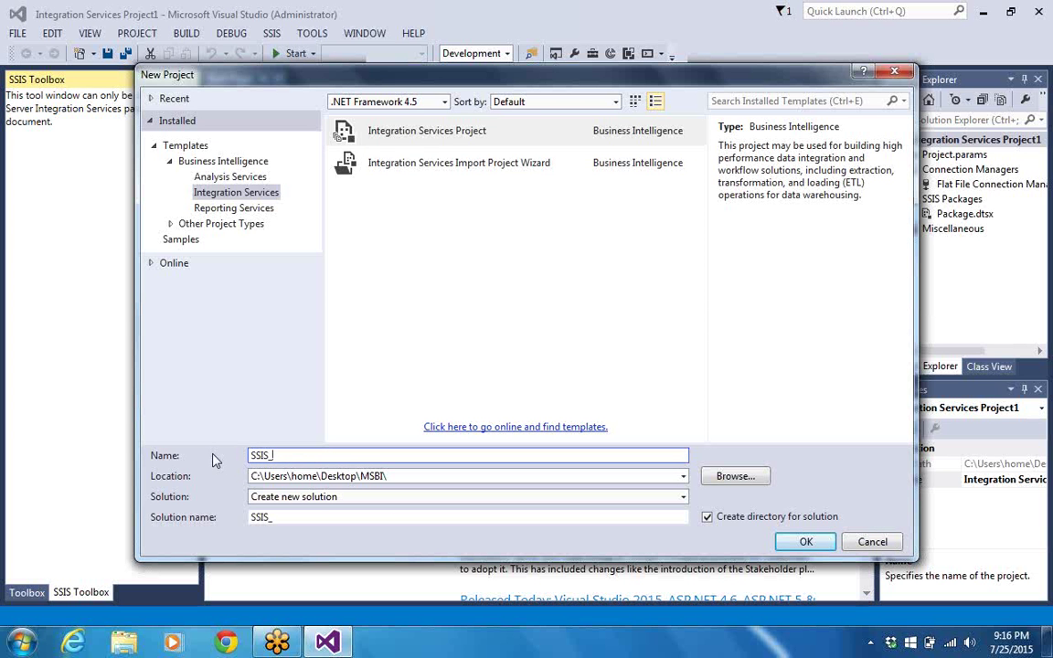
{"action": "key", "text": "BackSpace"}
{"action": "type", "text": "."}
{"action": "type", "text": "P"}
{"action": "type", "text": "ack"}
{"action": "type", "text": "age"}
Create the project from the Integration Services Project template and close the Getting Started window.
{"action": "left_click", "coordinate": [361, 128]}
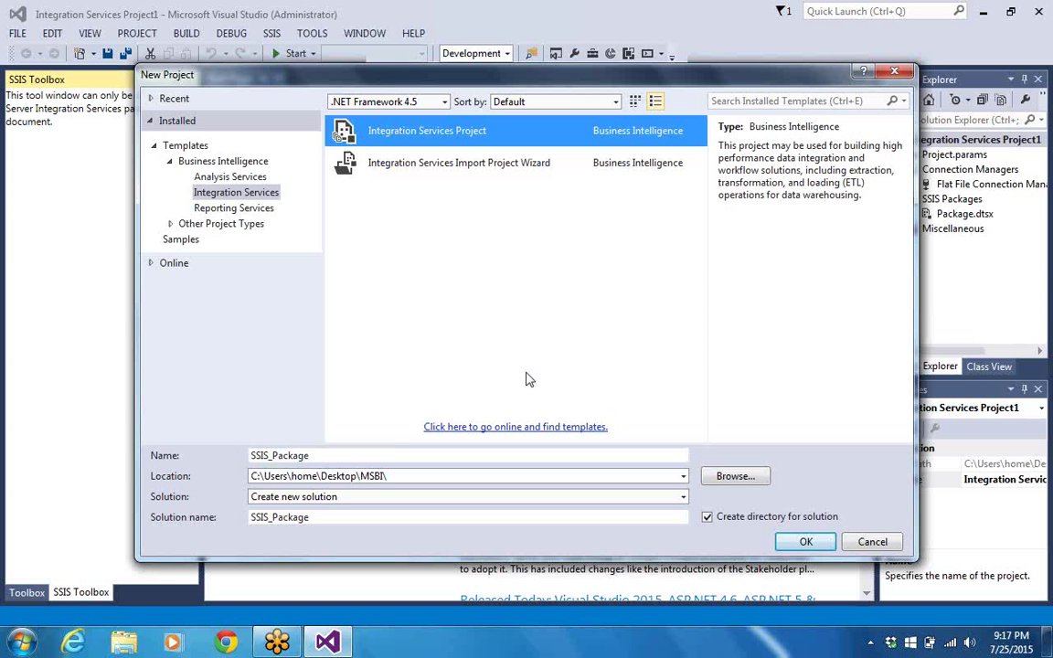
{"action": "left_click", "coordinate": [806, 543]}
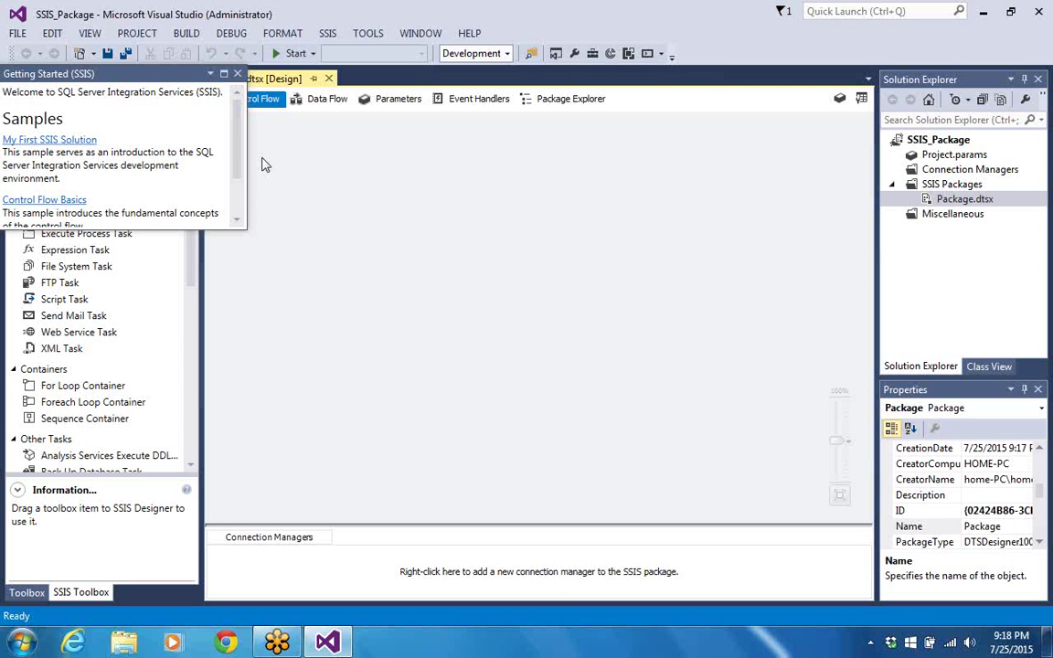
{"action": "left_click", "coordinate": [236, 77]}
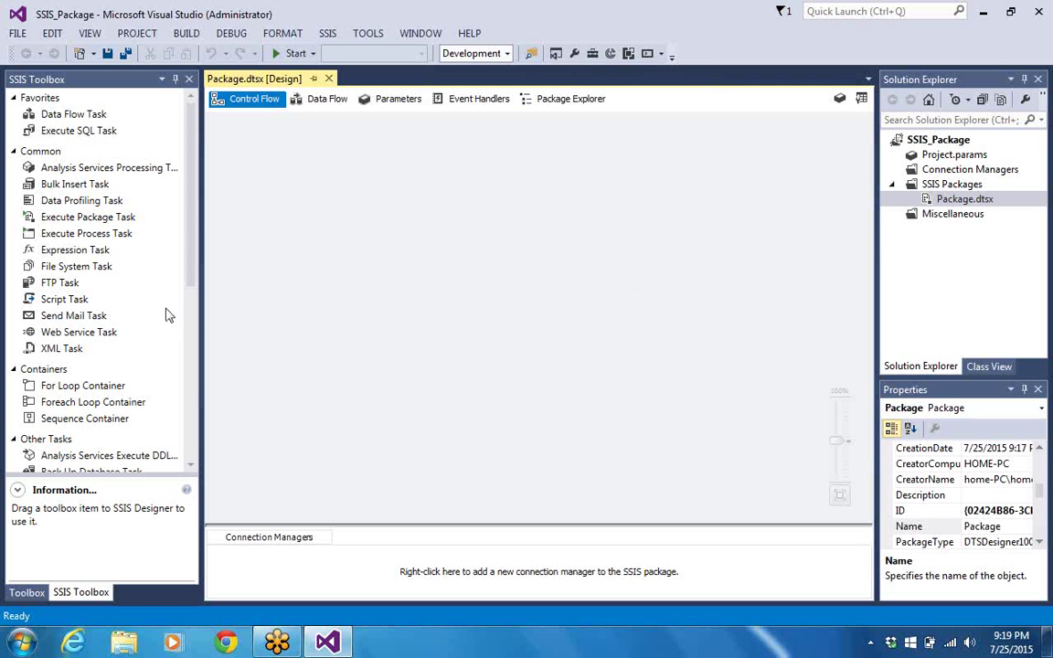
Examine the control flow tasks and containers offered in the SSIS Toolbox, down to the Other Tasks group.
{"action": "left_click", "coordinate": [192, 281]}
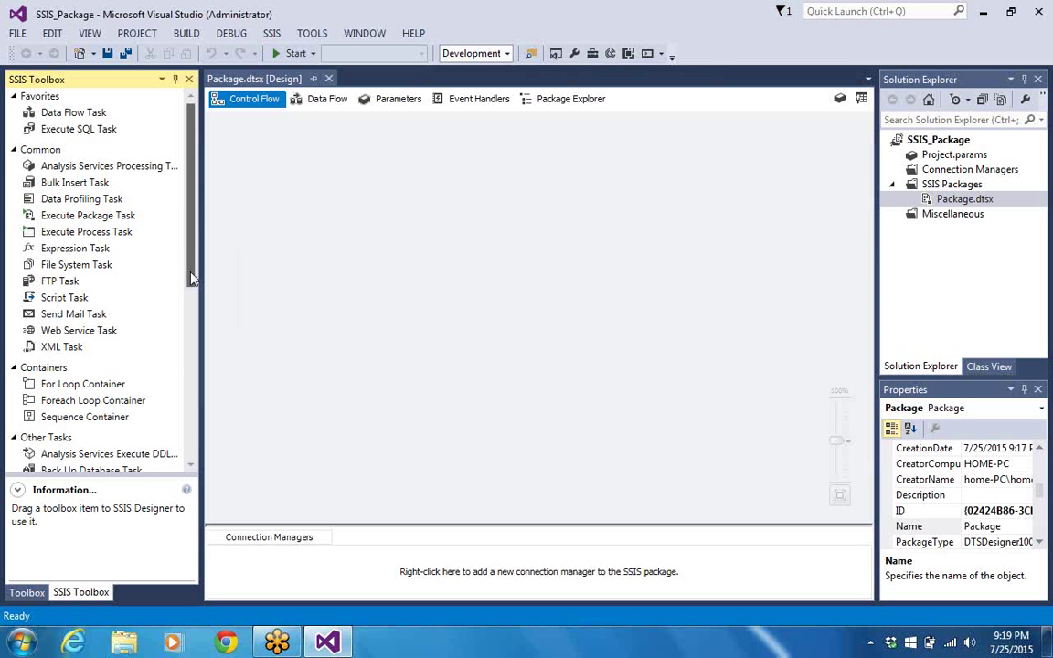
{"action": "left_click_drag", "start_coordinate": [192, 276], "coordinate": [192, 289]}
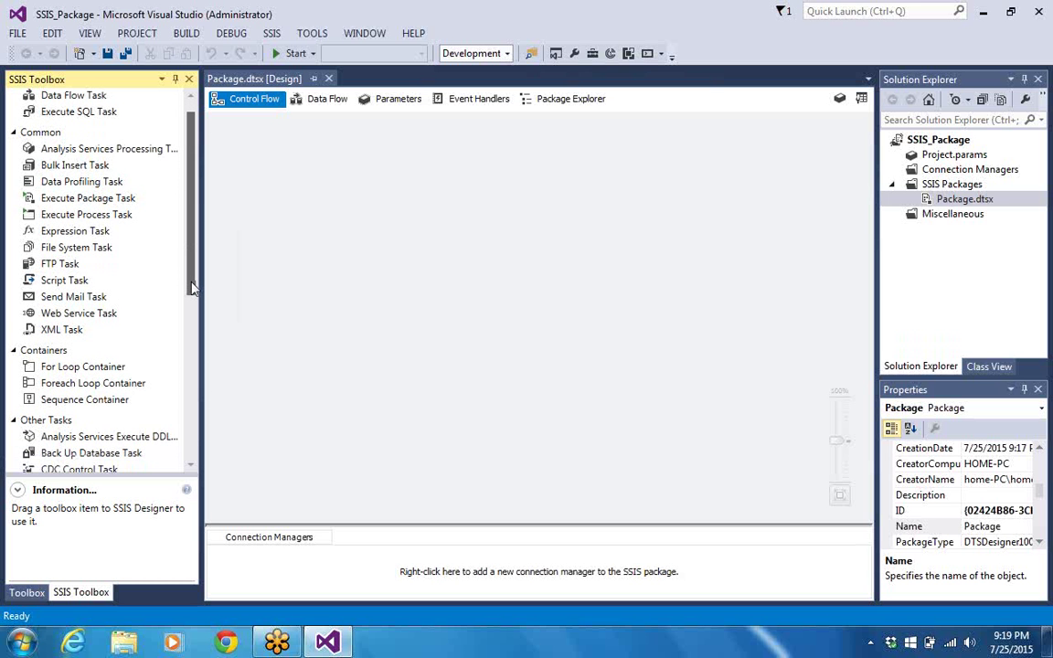
{"action": "left_click_drag", "start_coordinate": [193, 289], "coordinate": [193, 306]}
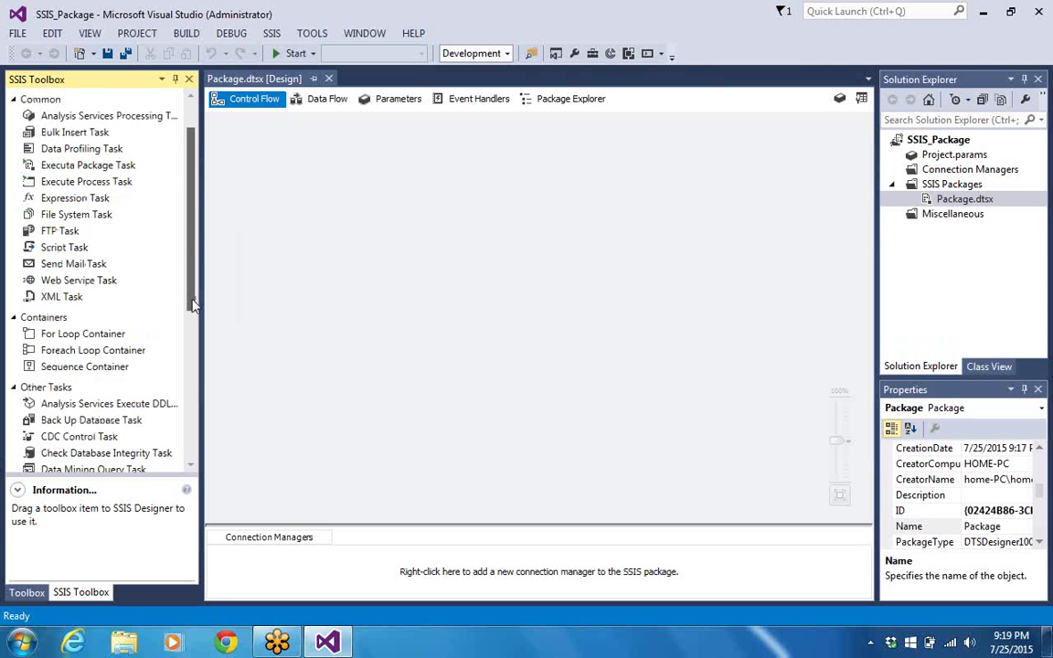
{"action": "left_click_drag", "start_coordinate": [192, 306], "coordinate": [196, 364]}
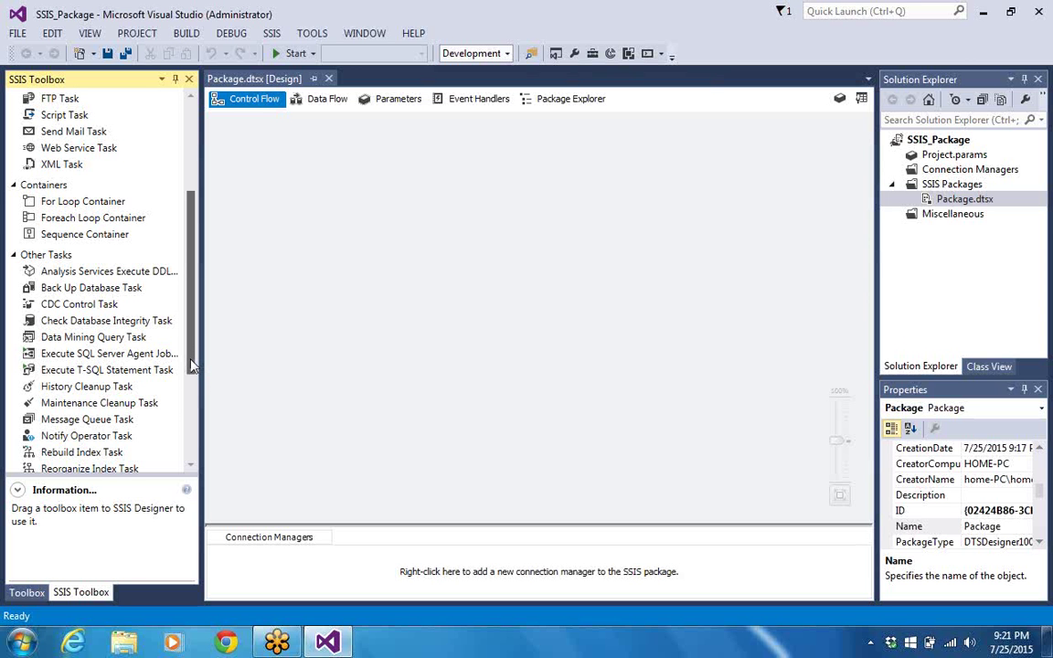
{"action": "left_click_drag", "start_coordinate": [193, 365], "coordinate": [192, 369]}
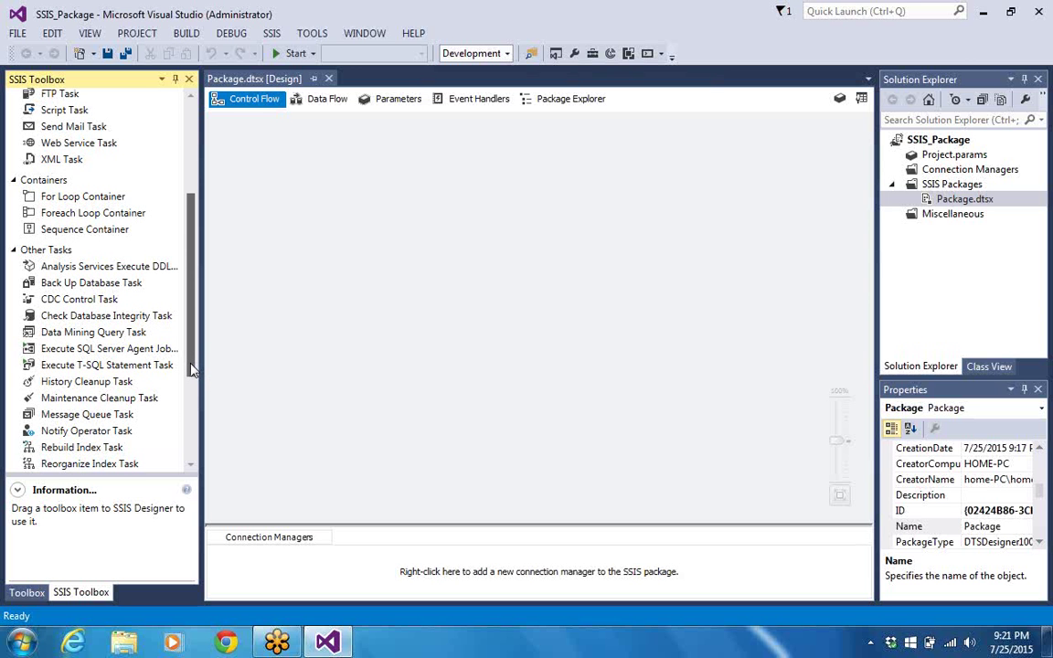
{"action": "left_click_drag", "start_coordinate": [192, 369], "coordinate": [194, 424]}
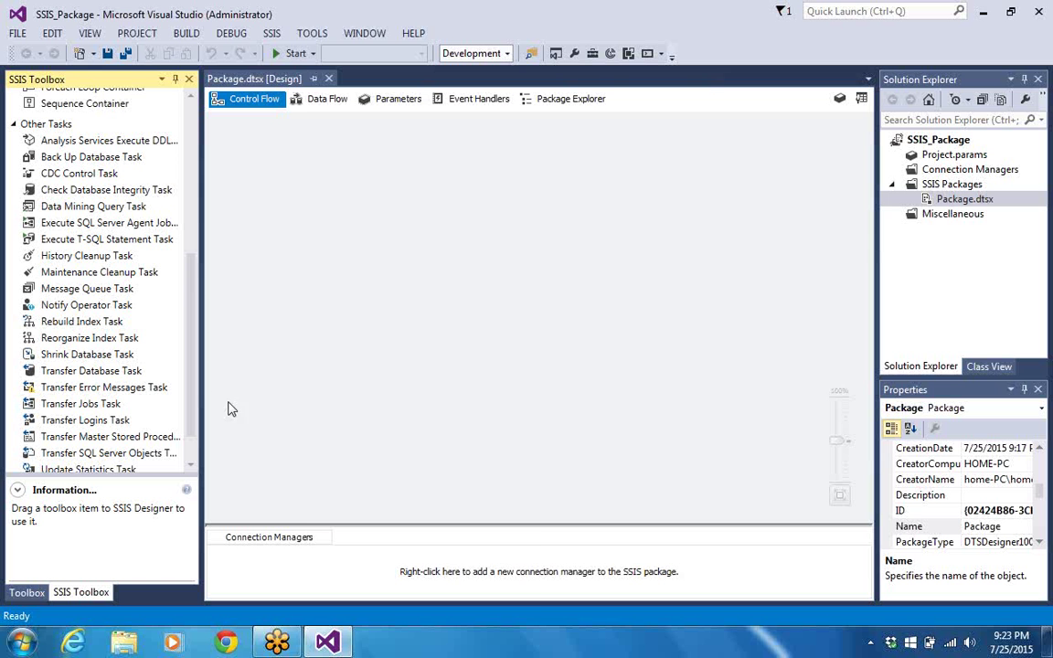
Open the package's Variables window and move it onto the middle of the control flow design surface.
{"action": "right_click", "coordinate": [305, 238]}
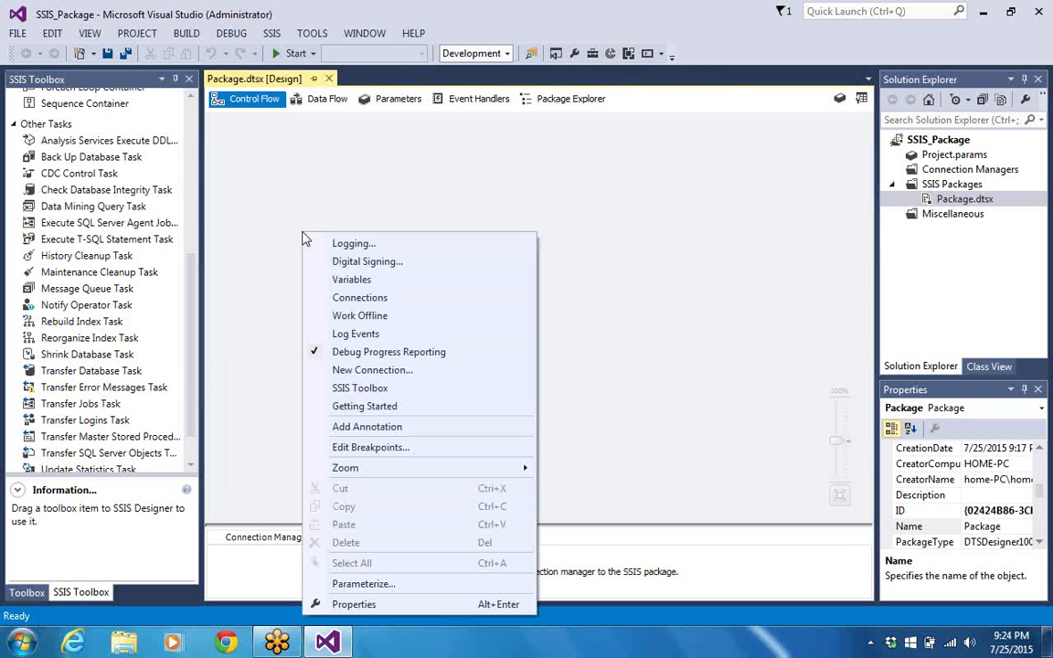
{"action": "left_click", "coordinate": [347, 284]}
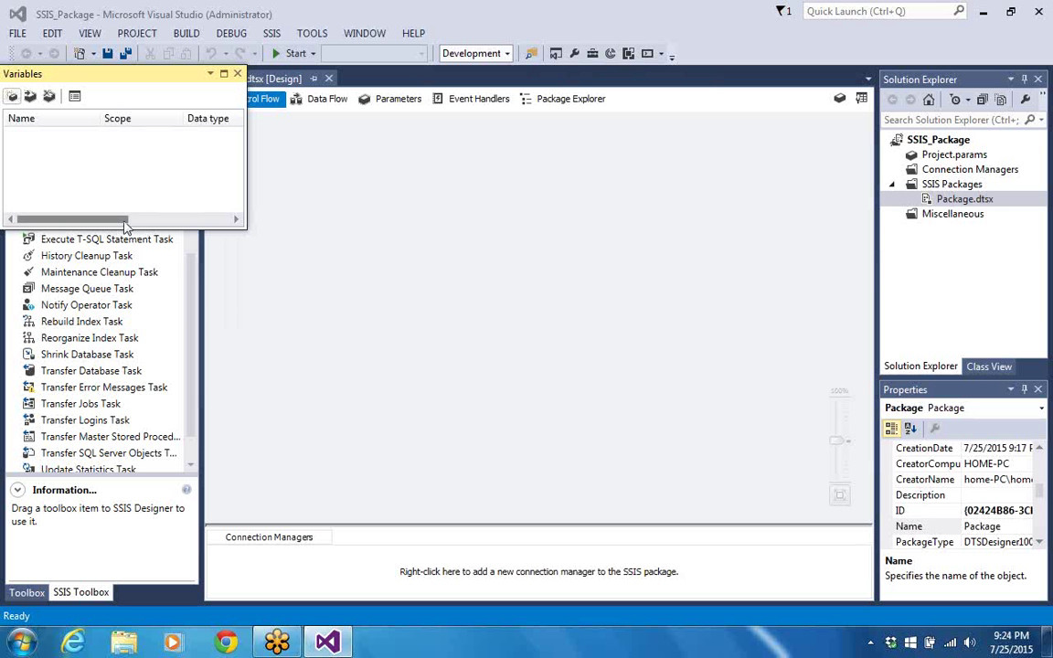
{"action": "left_click_drag", "start_coordinate": [160, 78], "coordinate": [545, 205]}
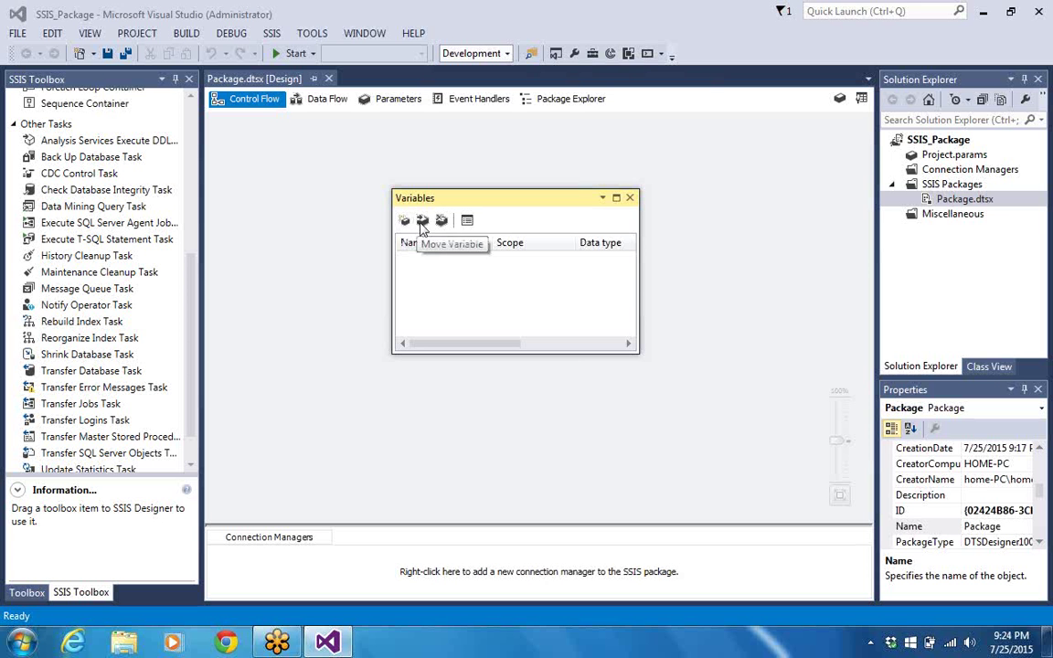
Set the variable grid to show system variables and variables of all scopes, and maximize the Variables window.
{"action": "left_click", "coordinate": [468, 222]}
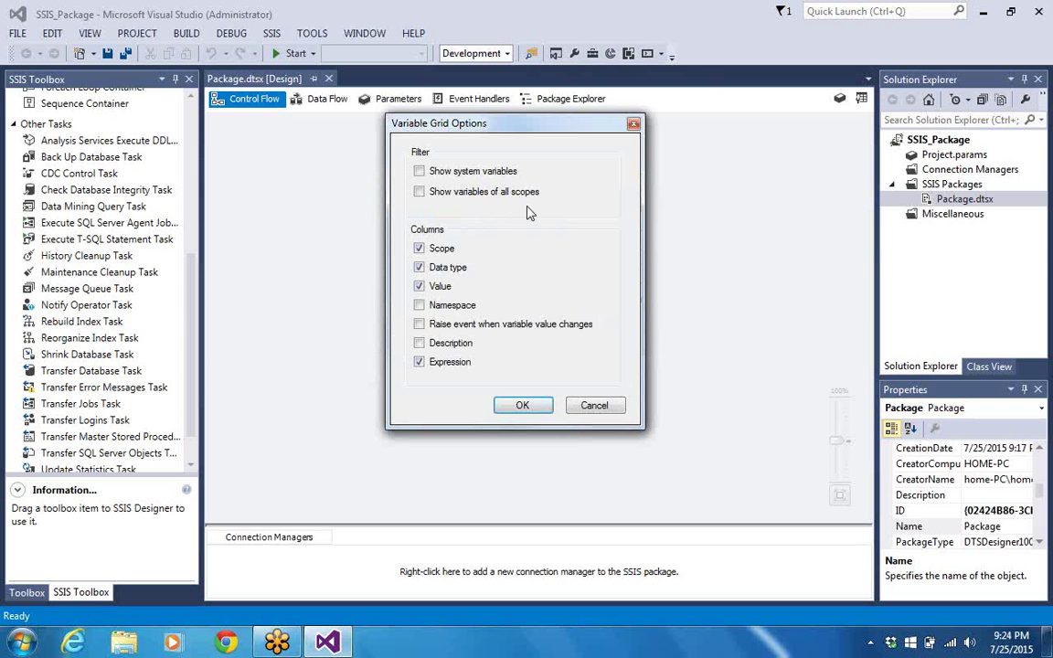
{"action": "left_click", "coordinate": [420, 174]}
{"action": "left_click", "coordinate": [422, 193]}
{"action": "left_click", "coordinate": [516, 406]}
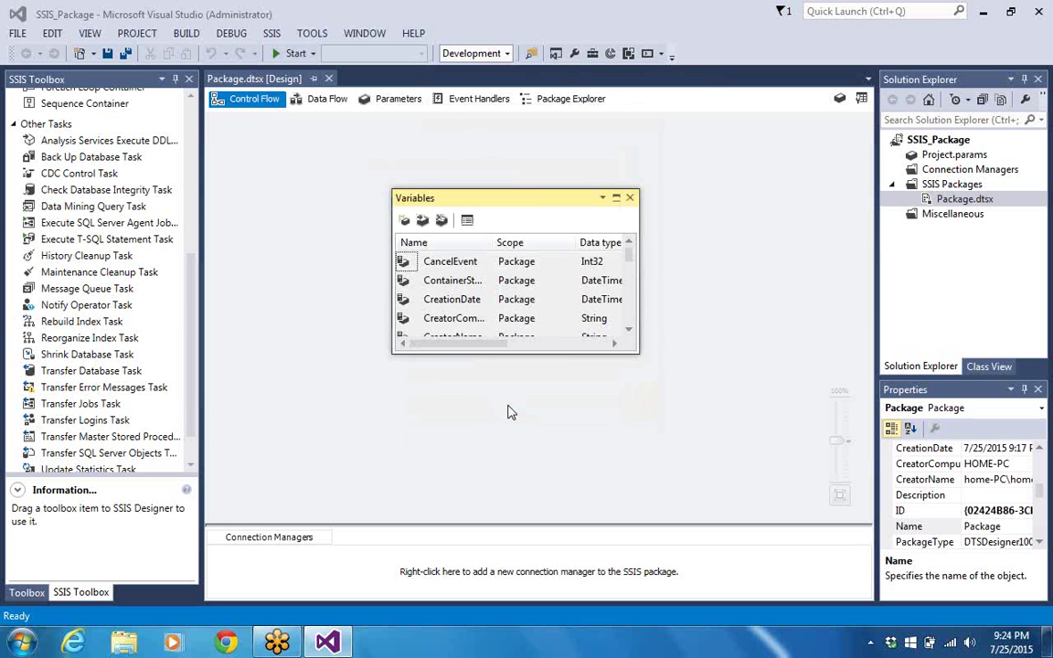
{"action": "left_click", "coordinate": [616, 199]}
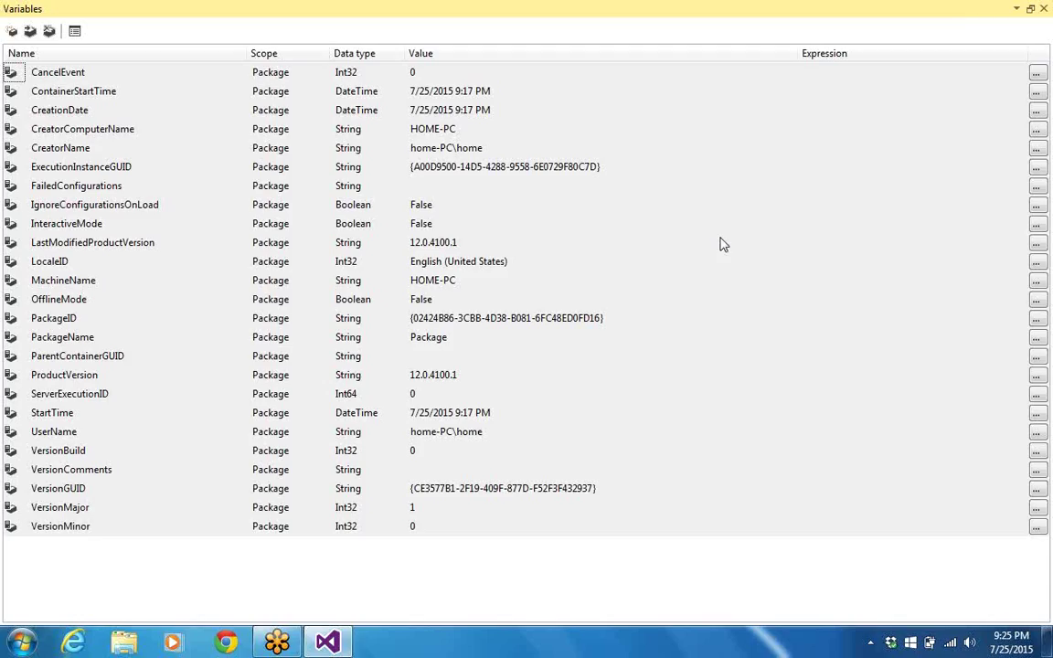
Restore the maximized Variables window to its floating size over the control flow design surface.
{"action": "left_click", "coordinate": [1030, 11]}
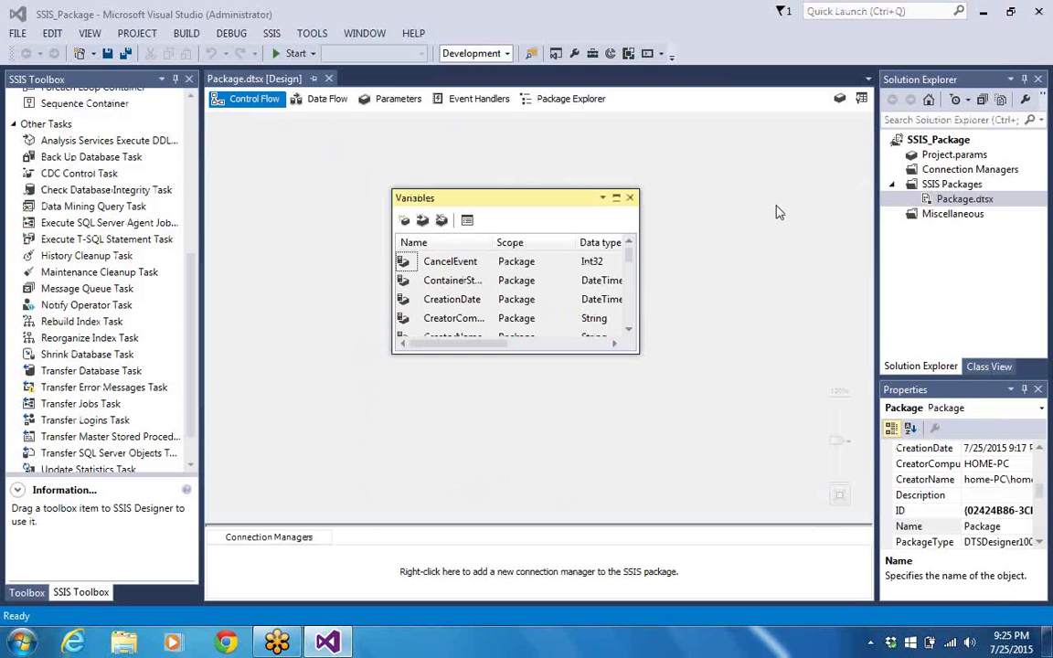
{"action": "left_click_drag", "start_coordinate": [502, 344], "coordinate": [437, 379]}
{"action": "left_click", "coordinate": [437, 379]}
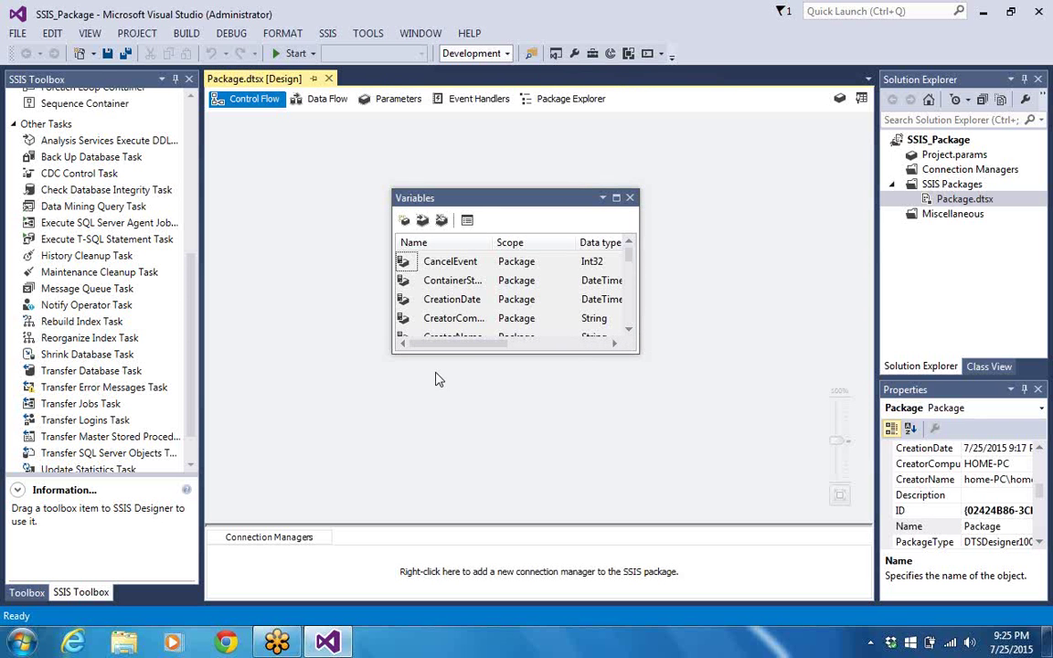
Add a package-scoped variable named MyName and set its data type to String.
{"action": "left_click", "coordinate": [405, 221]}
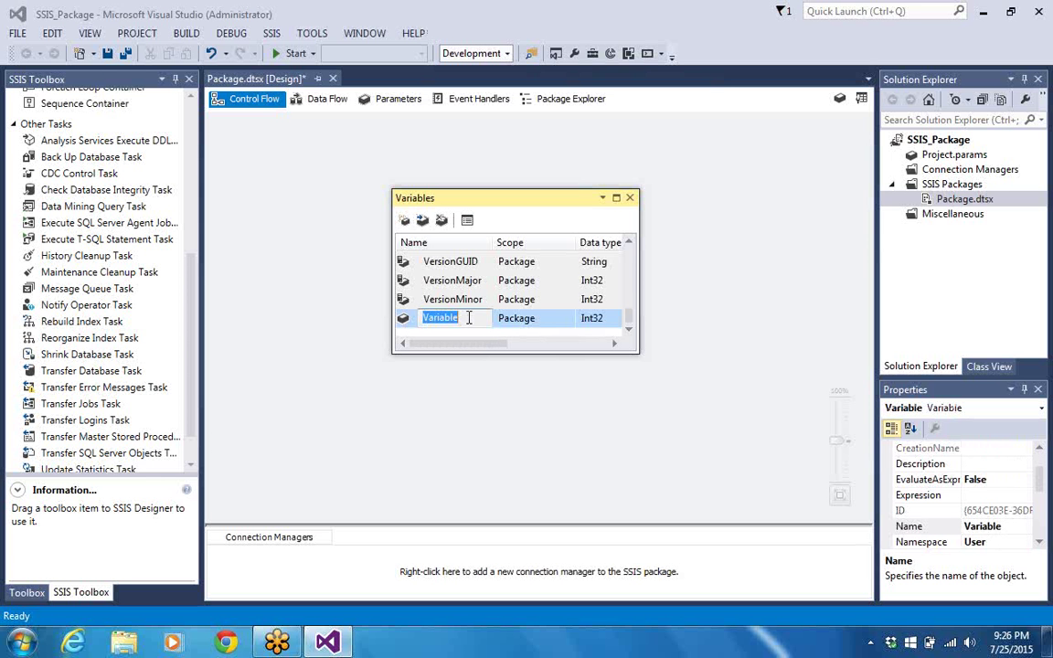
{"action": "type", "text": "MyName"}
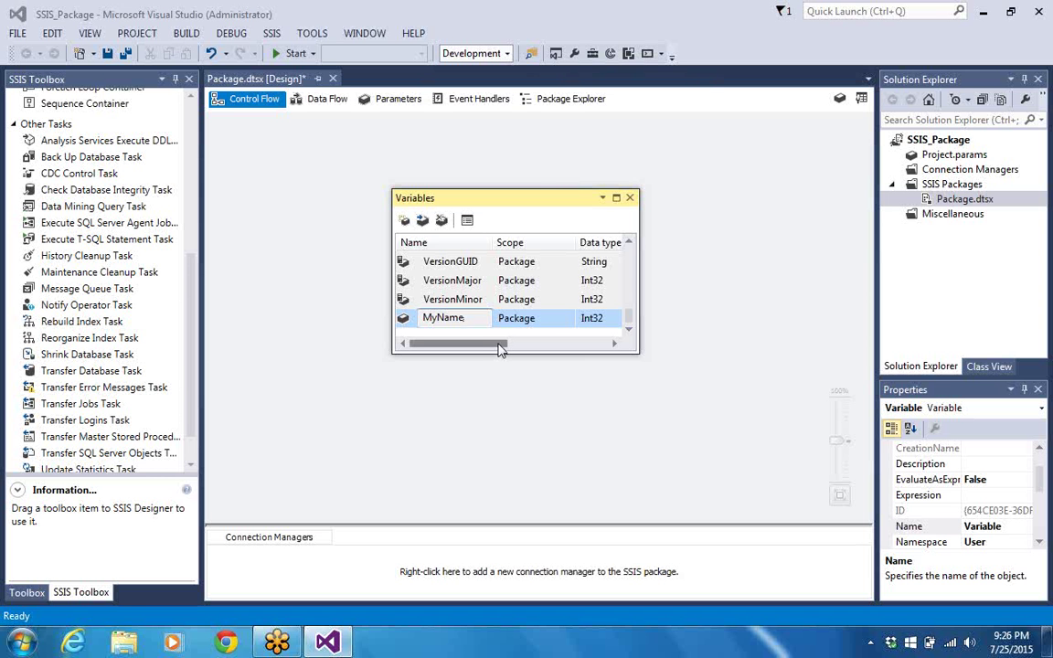
{"action": "left_click_drag", "start_coordinate": [499, 348], "coordinate": [536, 346]}
{"action": "left_click", "coordinate": [552, 321]}
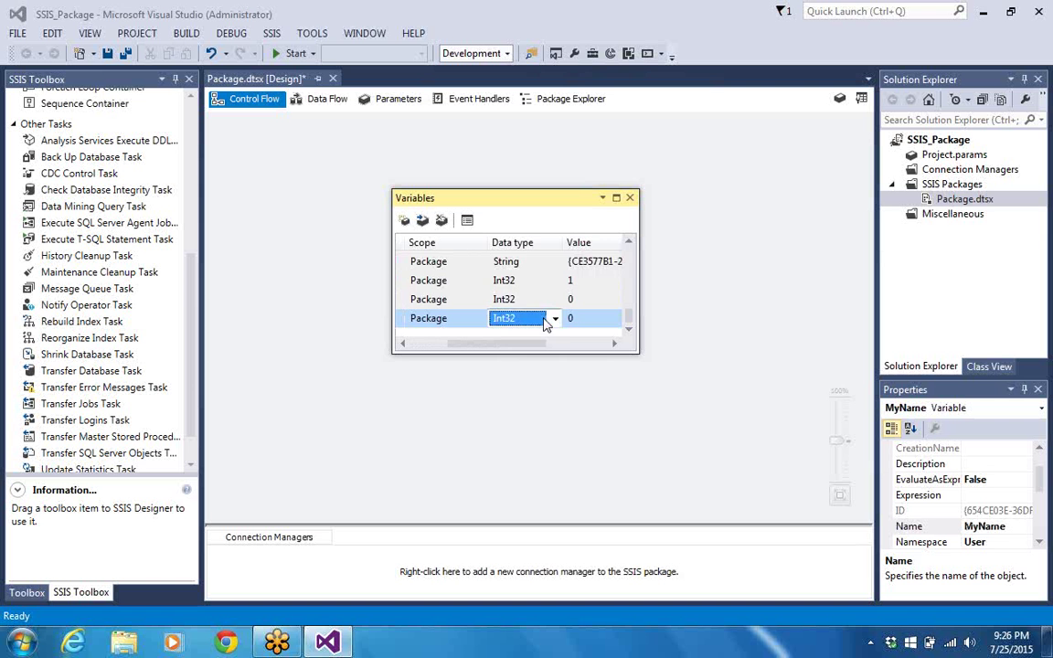
{"action": "left_click", "coordinate": [554, 319]}
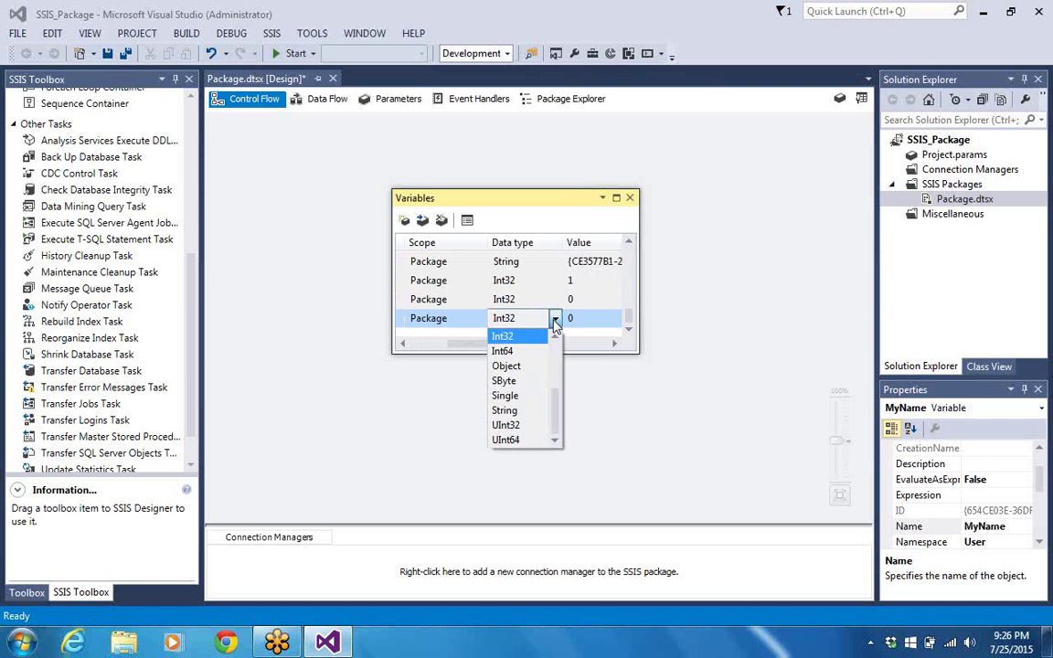
{"action": "left_click", "coordinate": [531, 423]}
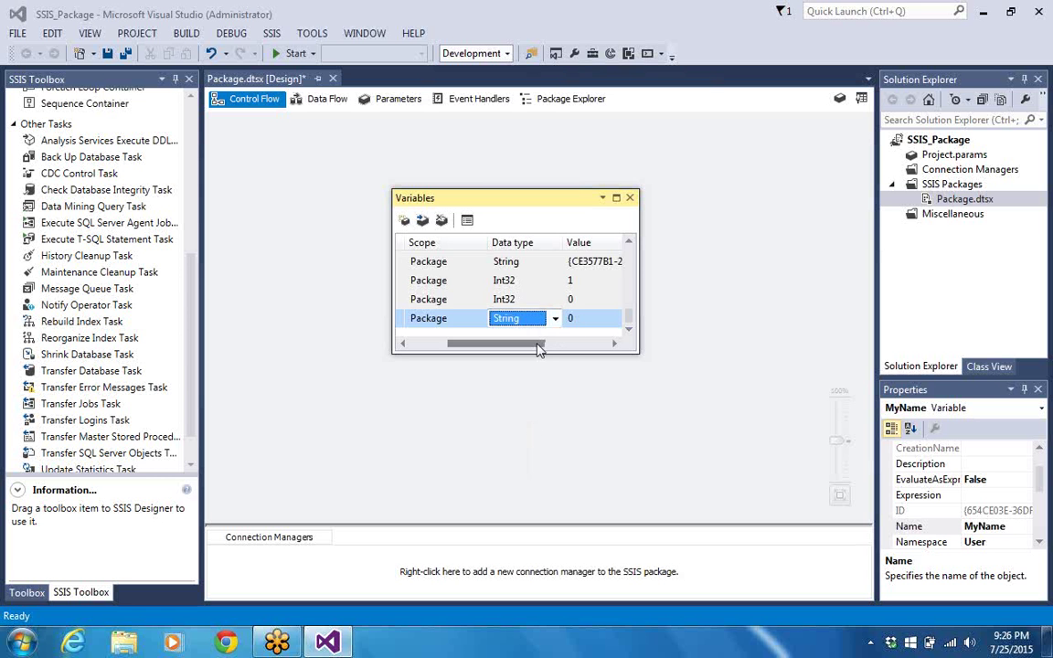
Examine the full list of data types available for the MyName variable, keeping String selected.
{"action": "left_click_drag", "start_coordinate": [542, 348], "coordinate": [559, 349]}
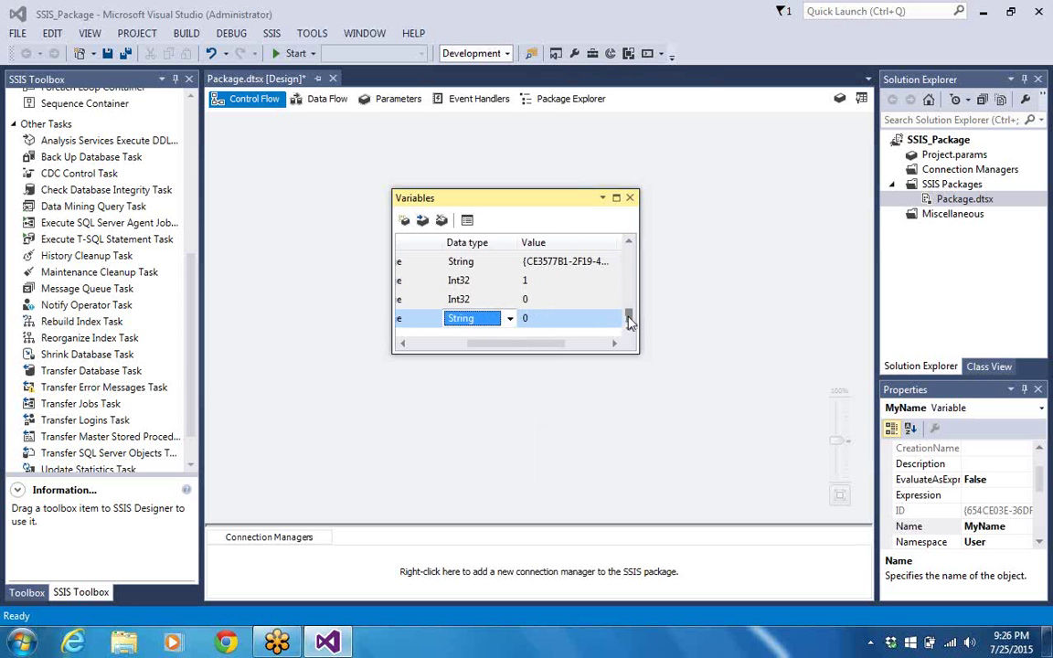
{"action": "mouse_move", "coordinate": [629, 320]}
{"action": "left_mouse_down"}
{"action": "mouse_move", "coordinate": [629, 300]}
{"action": "mouse_move", "coordinate": [627, 326]}
{"action": "left_mouse_up"}
{"action": "left_click", "coordinate": [502, 321]}
{"action": "left_click", "coordinate": [511, 322]}
{"action": "left_click_drag", "start_coordinate": [510, 402], "coordinate": [510, 357]}
{"action": "scroll", "coordinate": [510, 357], "scroll_direction": "up", "scroll_amount": 1}
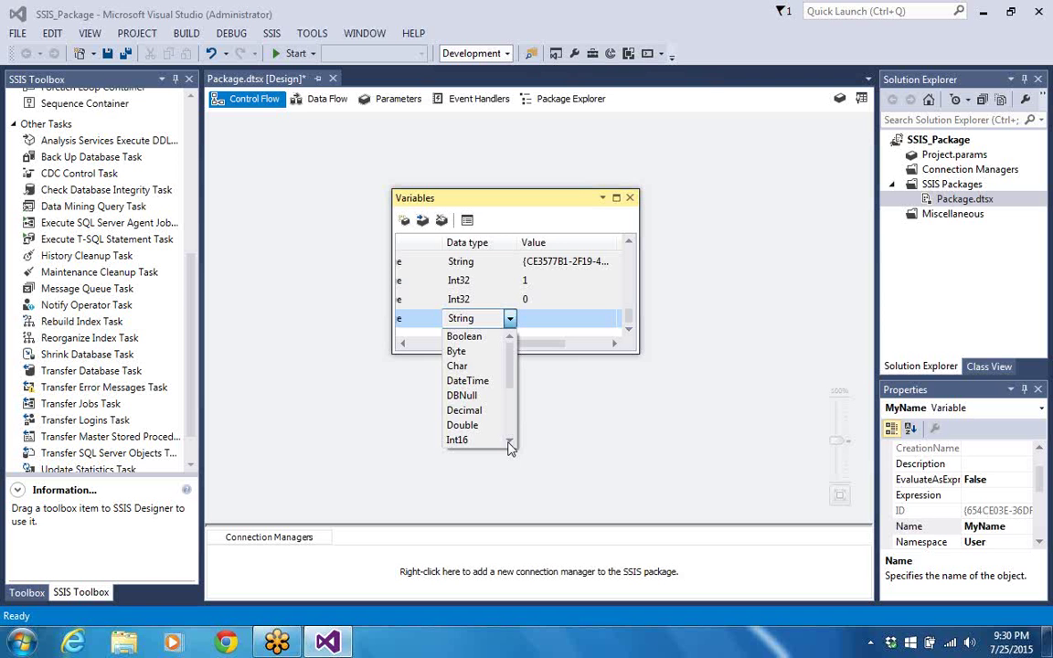
{"action": "left_click", "coordinate": [510, 442]}
{"action": "left_click", "coordinate": [511, 442]}
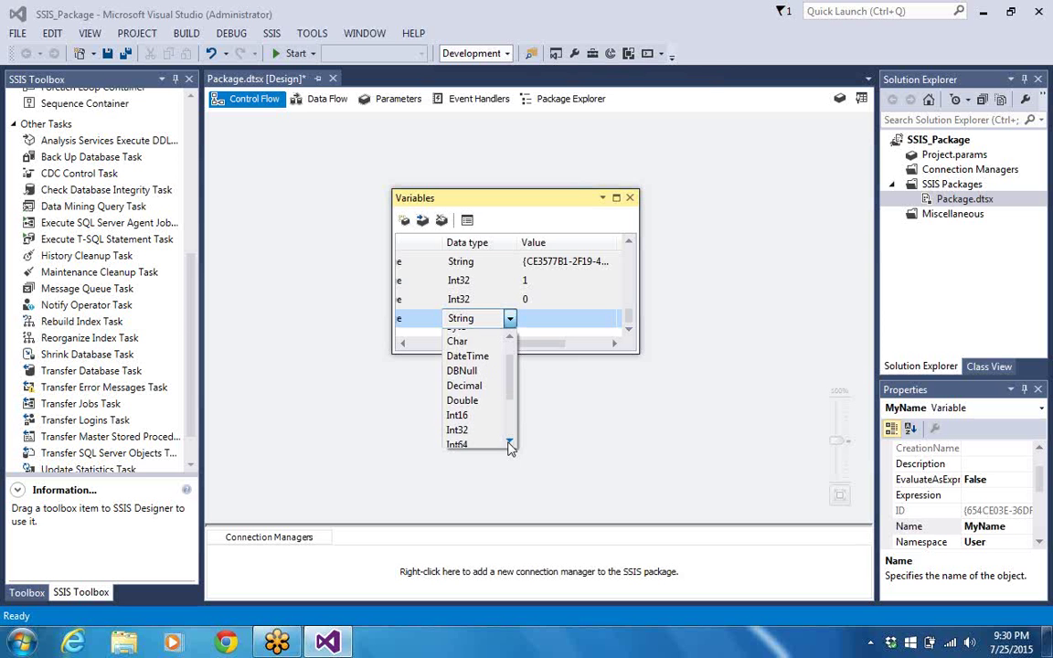
{"action": "left_click", "coordinate": [510, 442]}
{"action": "left_click", "coordinate": [510, 442]}
{"action": "left_click", "coordinate": [510, 443]}
{"action": "left_click", "coordinate": [510, 442]}
{"action": "left_click", "coordinate": [510, 442]}
{"action": "left_click", "coordinate": [510, 442]}
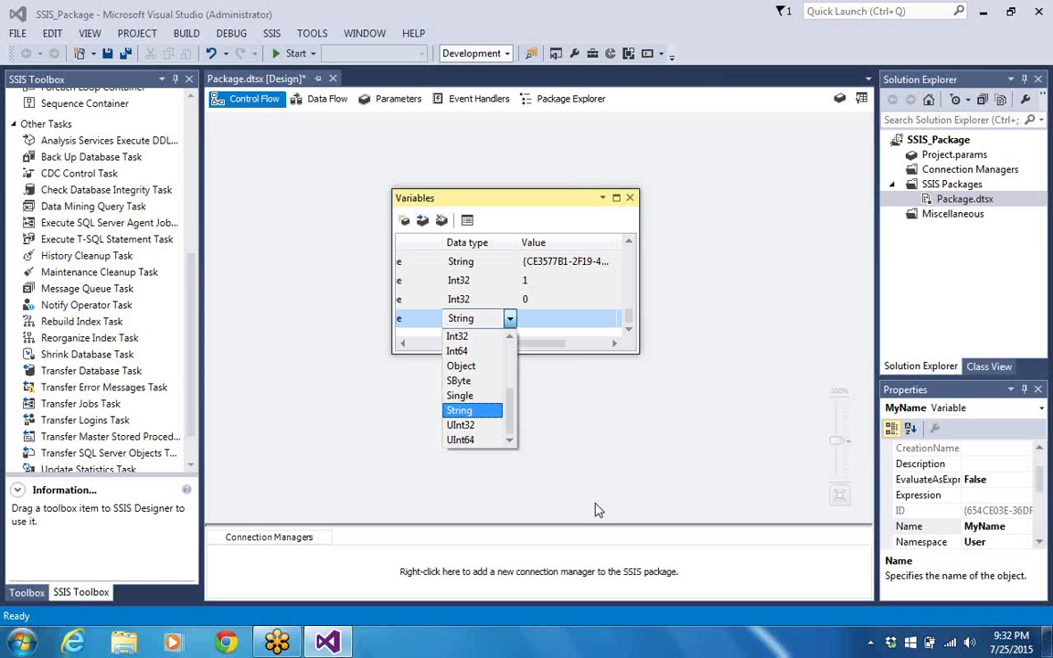
{"action": "left_click", "coordinate": [488, 414]}
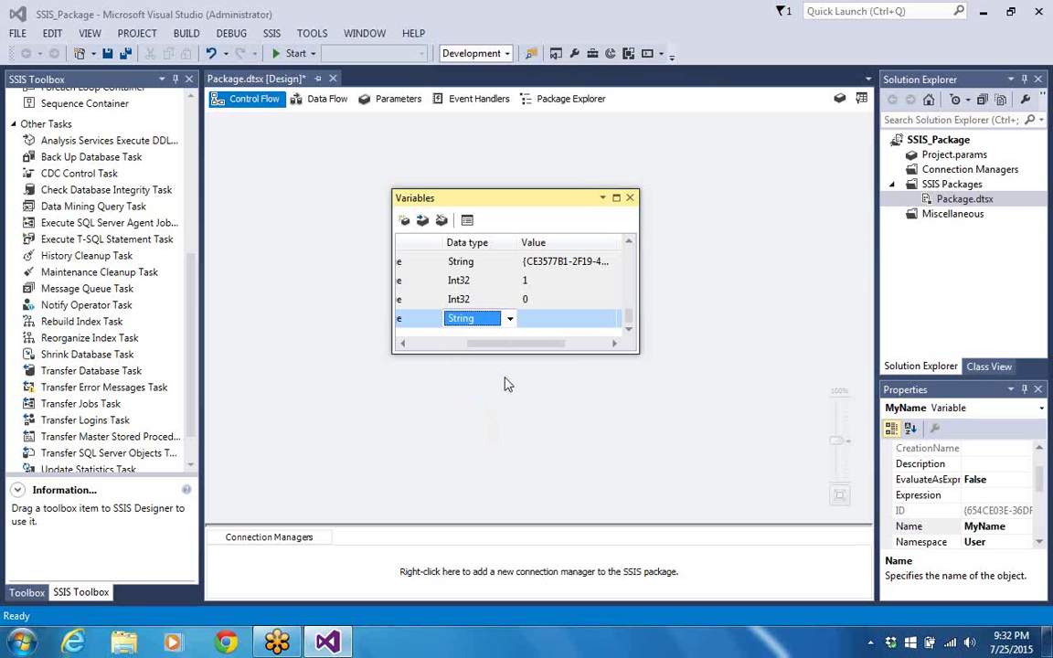
Bring the MyName variable's name and scope back into view and close the Variables window.
{"action": "left_click_drag", "start_coordinate": [512, 350], "coordinate": [466, 353]}
{"action": "left_click", "coordinate": [499, 384]}
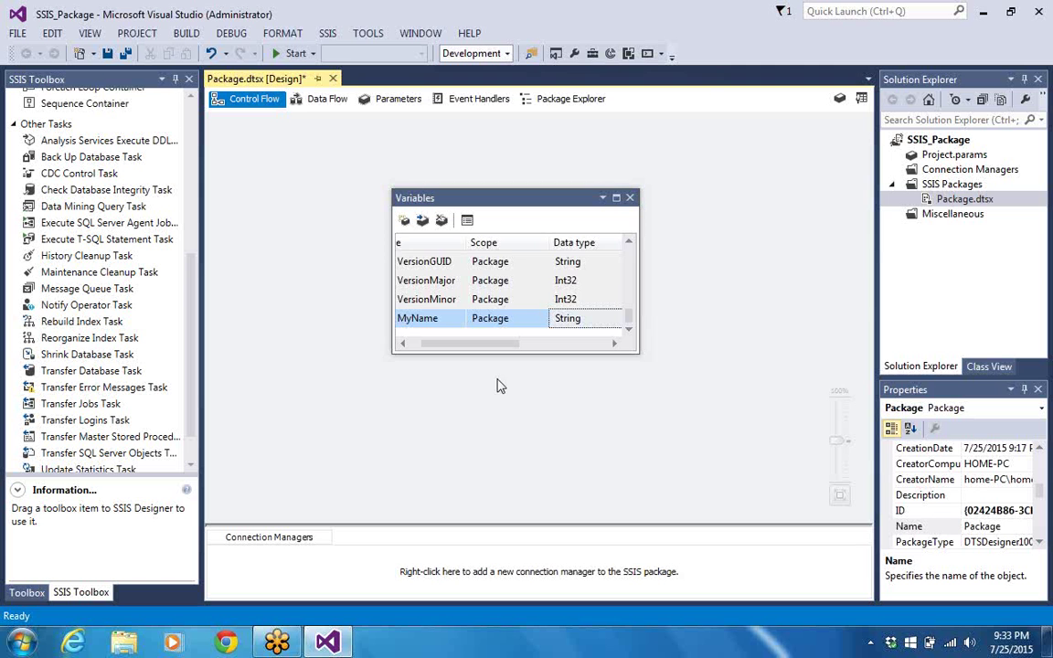
{"action": "left_click", "coordinate": [629, 199]}
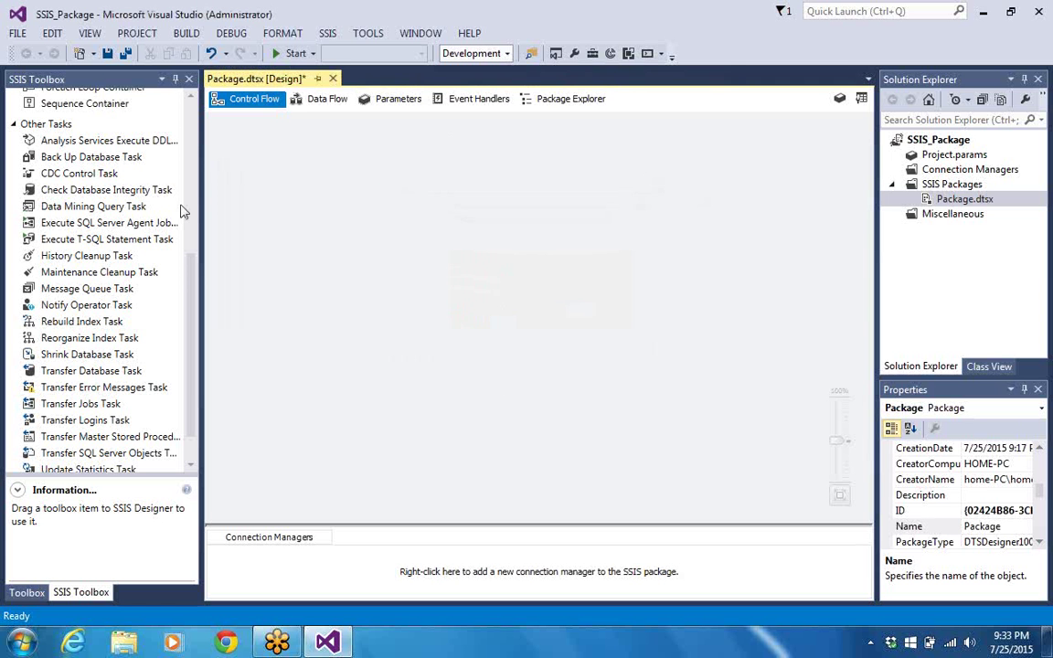
Add a For Loop Container to the control flow and make it taller by extending its upper and lower edges.
{"action": "left_click_drag", "start_coordinate": [193, 274], "coordinate": [188, 101]}
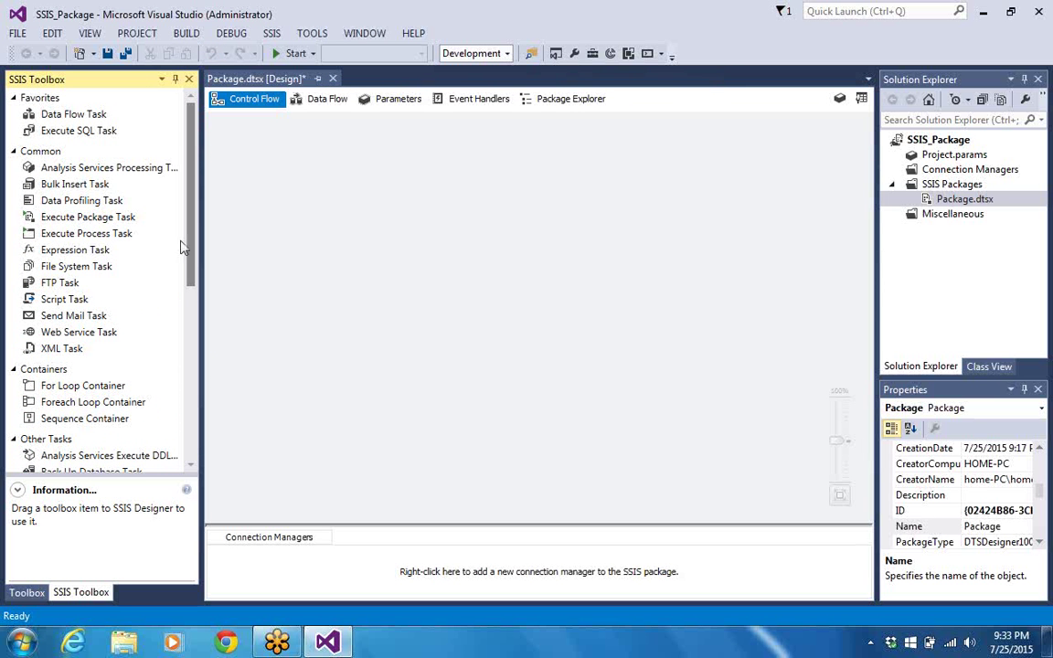
{"action": "left_click_drag", "start_coordinate": [113, 385], "coordinate": [432, 164]}
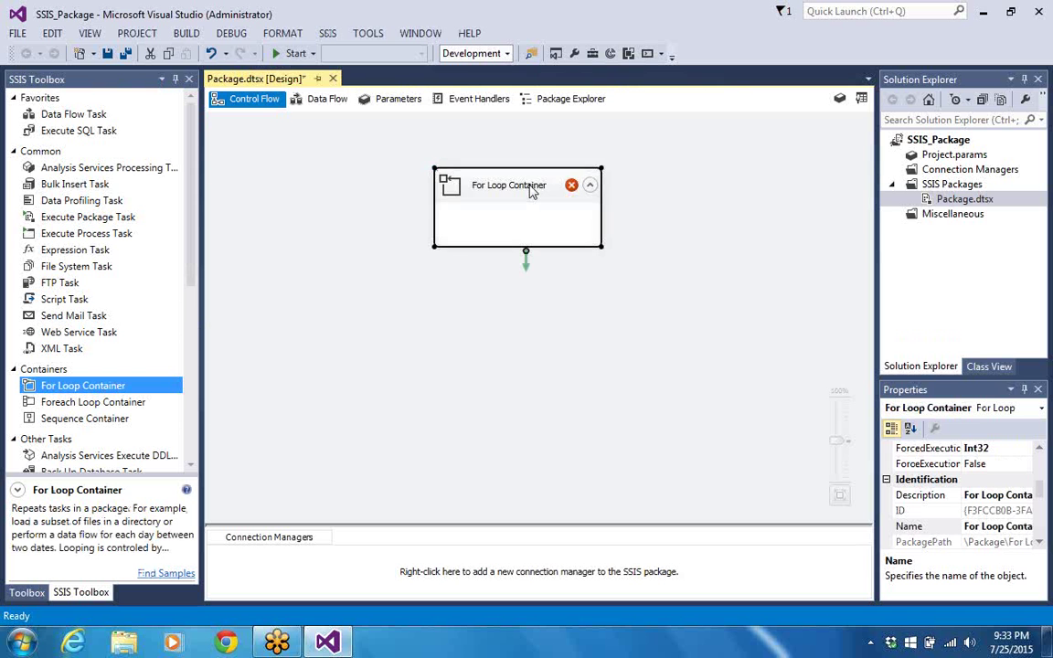
{"action": "left_click_drag", "start_coordinate": [533, 163], "coordinate": [533, 124]}
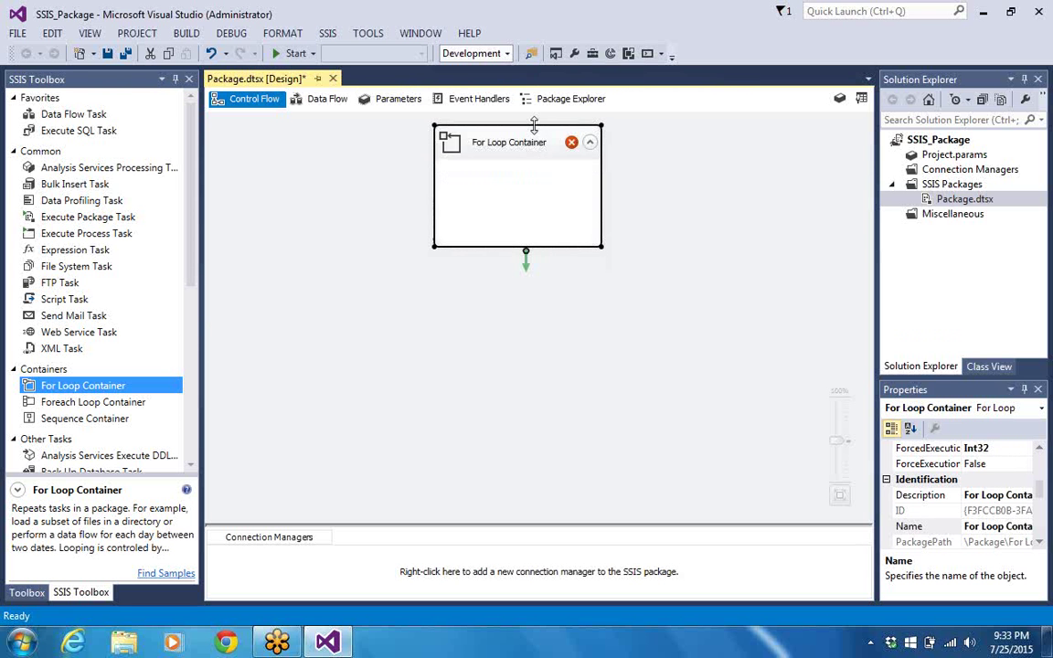
{"action": "left_click_drag", "start_coordinate": [505, 245], "coordinate": [509, 290]}
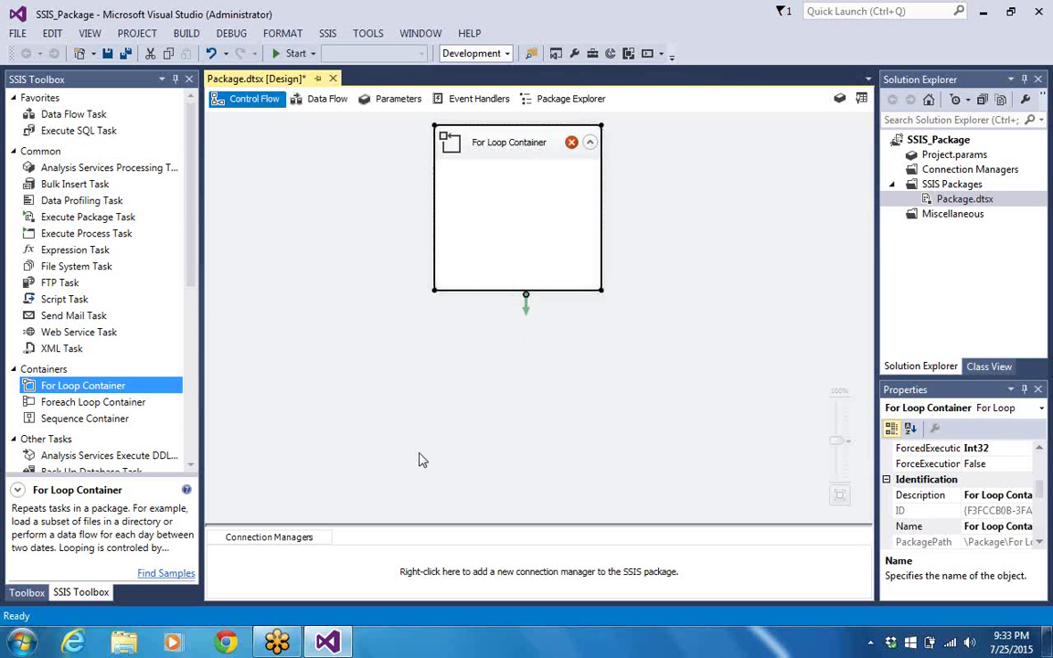
Set the For Loop Container's InitExpression to x=0, EvalExpression to x<=10 and AssignExpression to x=x+1.
{"action": "double_click", "coordinate": [492, 270]}
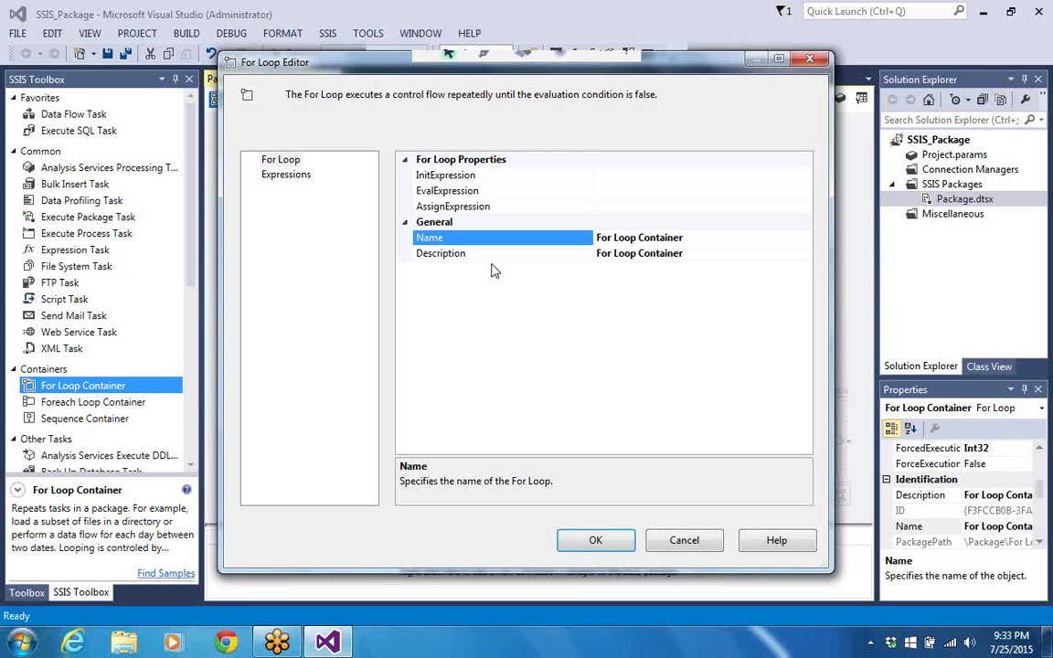
{"action": "left_click", "coordinate": [629, 175]}
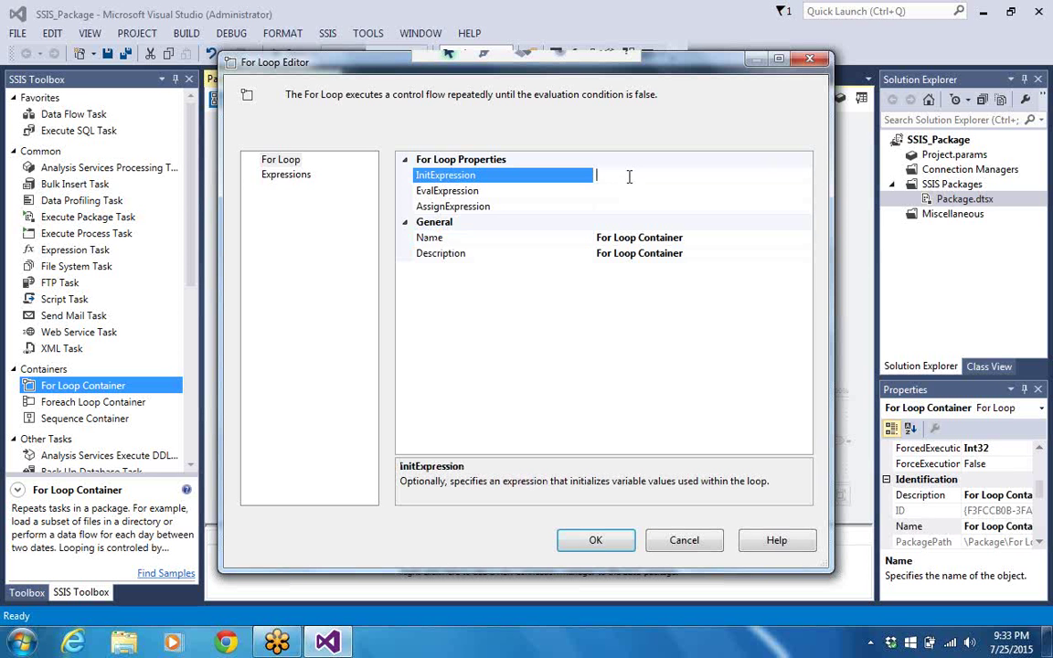
{"action": "type", "text": "x=0"}
{"action": "left_click", "coordinate": [627, 190]}
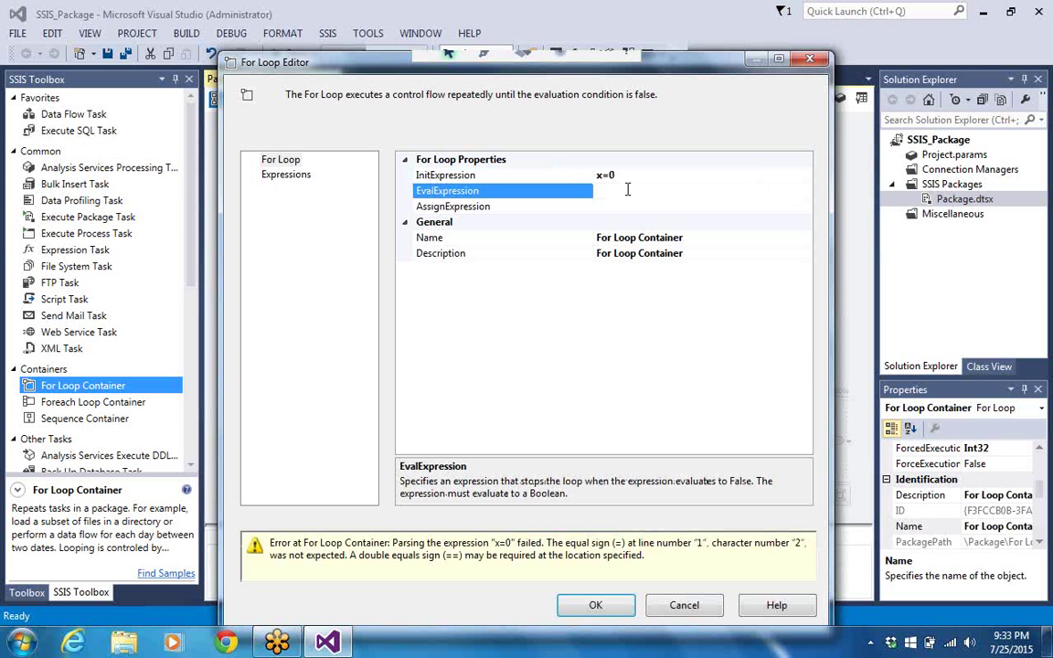
{"action": "type", "text": "x<=10"}
{"action": "key", "text": "Return"}
{"action": "left_click", "coordinate": [619, 206]}
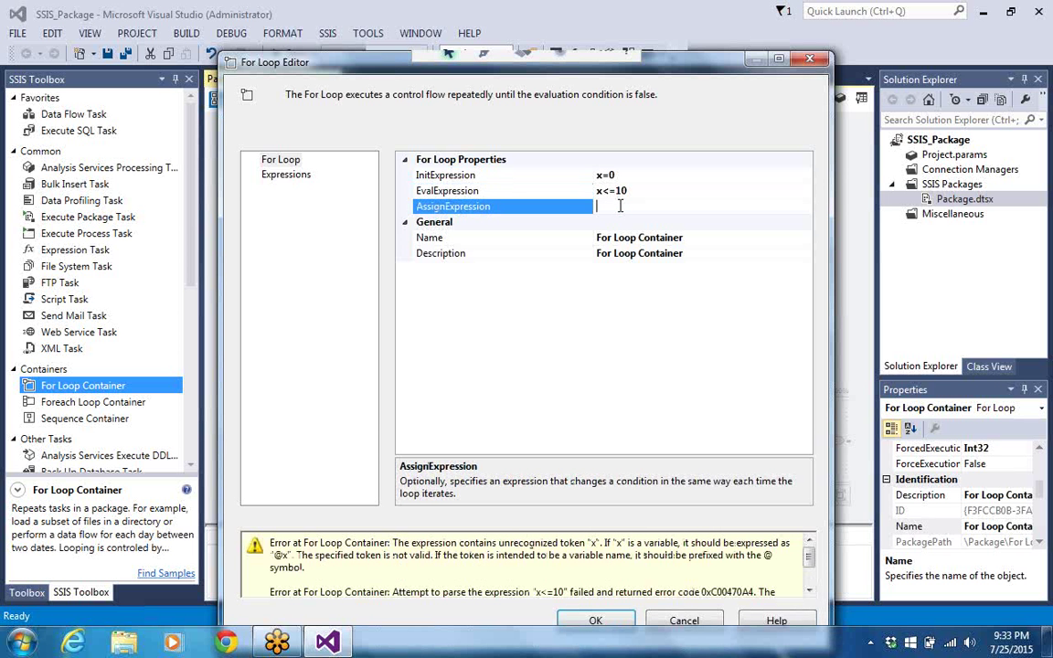
{"action": "type", "text": "x=x+1"}
Prefix the variable with @ in the three loop expressions: @x=0, @x<=10 and @x=@x+1.
{"action": "left_click", "coordinate": [605, 175]}
{"action": "type", "text": "@"}
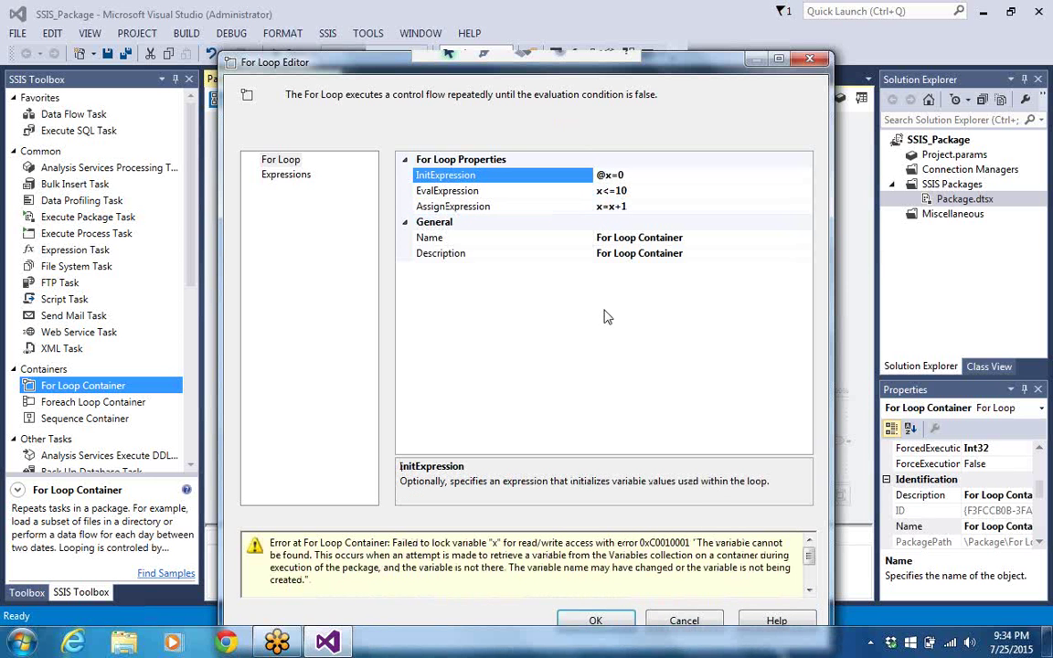
{"action": "key", "text": "Delete"}
{"action": "key", "text": "Delete"}
{"action": "key", "text": "Delete"}
{"action": "key", "text": "ctrl+z"}
{"action": "left_click", "coordinate": [640, 190]}
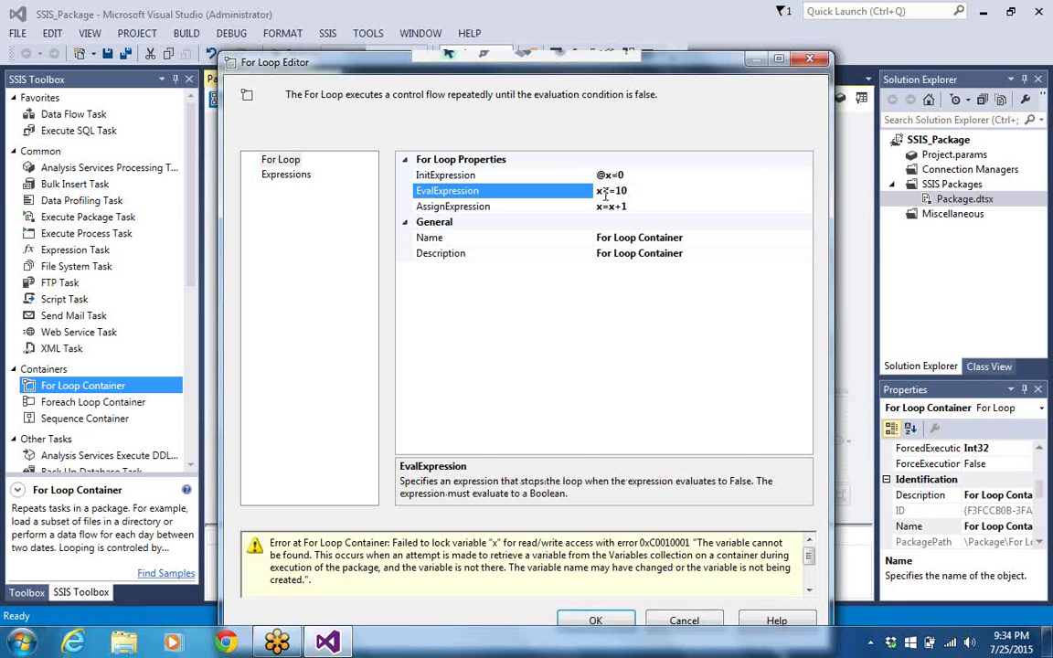
{"action": "left_click", "coordinate": [599, 191]}
{"action": "type", "text": "@"}
{"action": "left_click", "coordinate": [665, 205]}
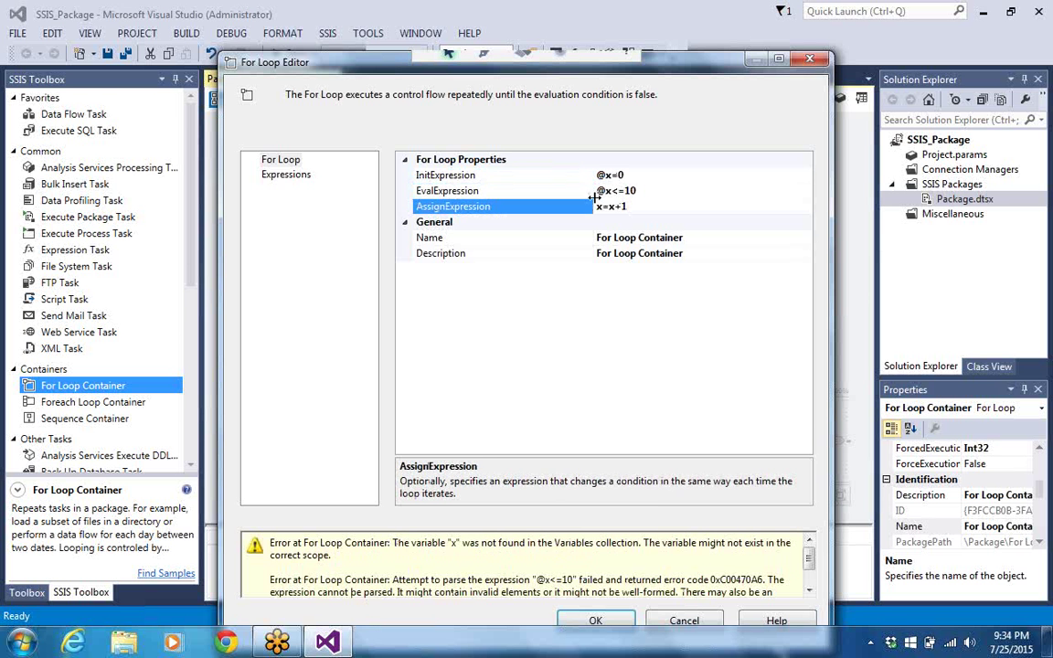
{"action": "left_click", "coordinate": [599, 206]}
{"action": "type", "text": "@"}
{"action": "key", "text": "Right"}
{"action": "key", "text": "Right"}
{"action": "type", "text": "@"}
{"action": "left_click", "coordinate": [711, 207]}
View the loop's Property Expressions Editor without adding an expression, and accept the For Loop settings.
{"action": "left_click", "coordinate": [296, 176]}
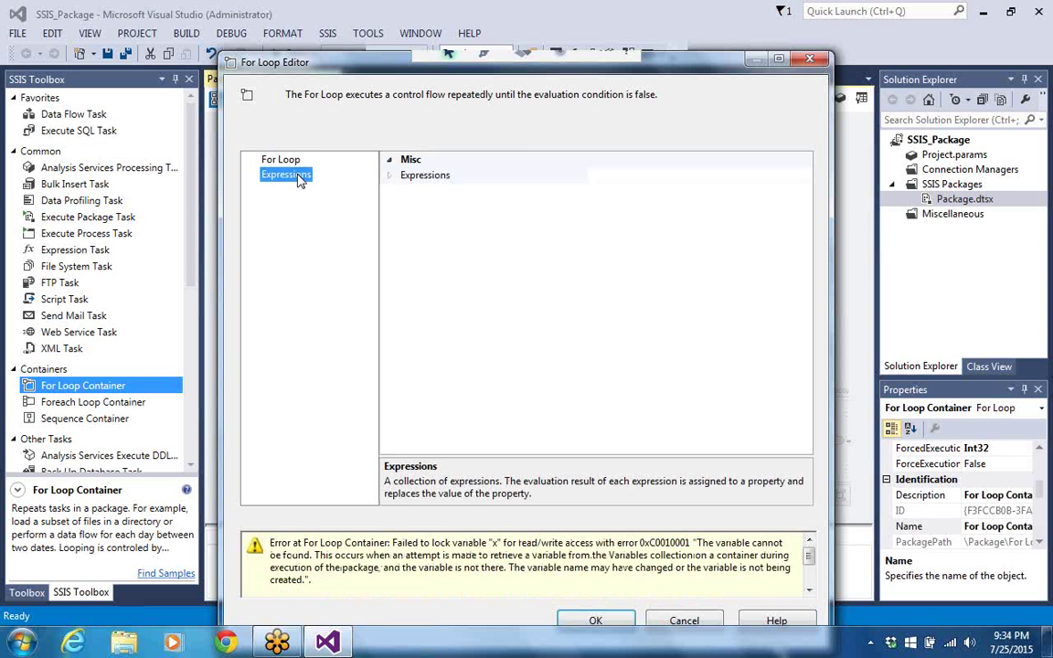
{"action": "left_click", "coordinate": [389, 179]}
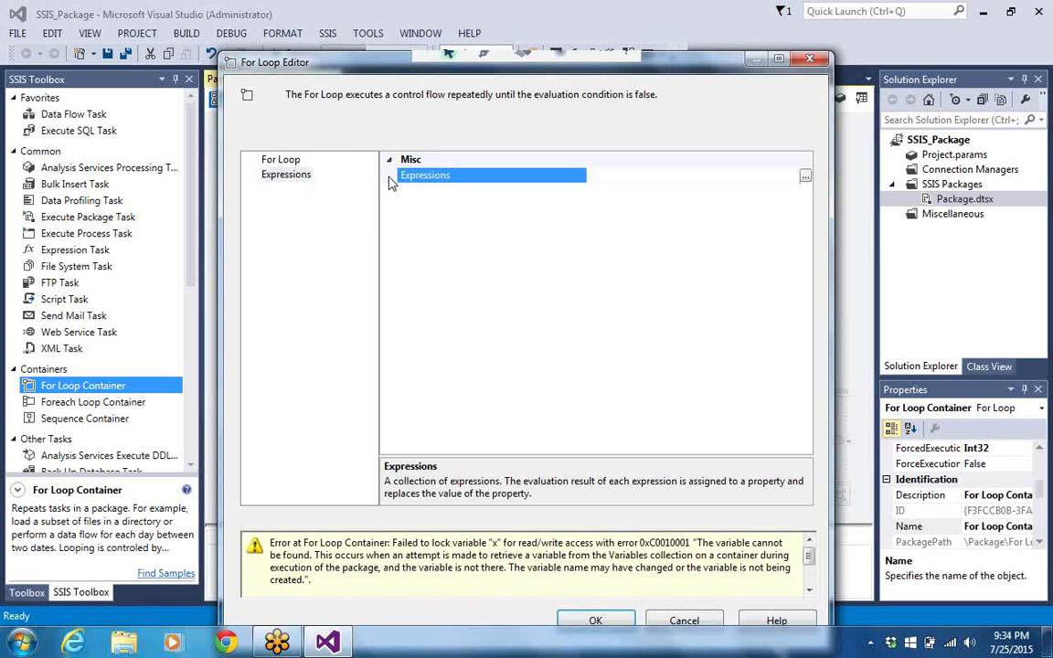
{"action": "left_click", "coordinate": [805, 176]}
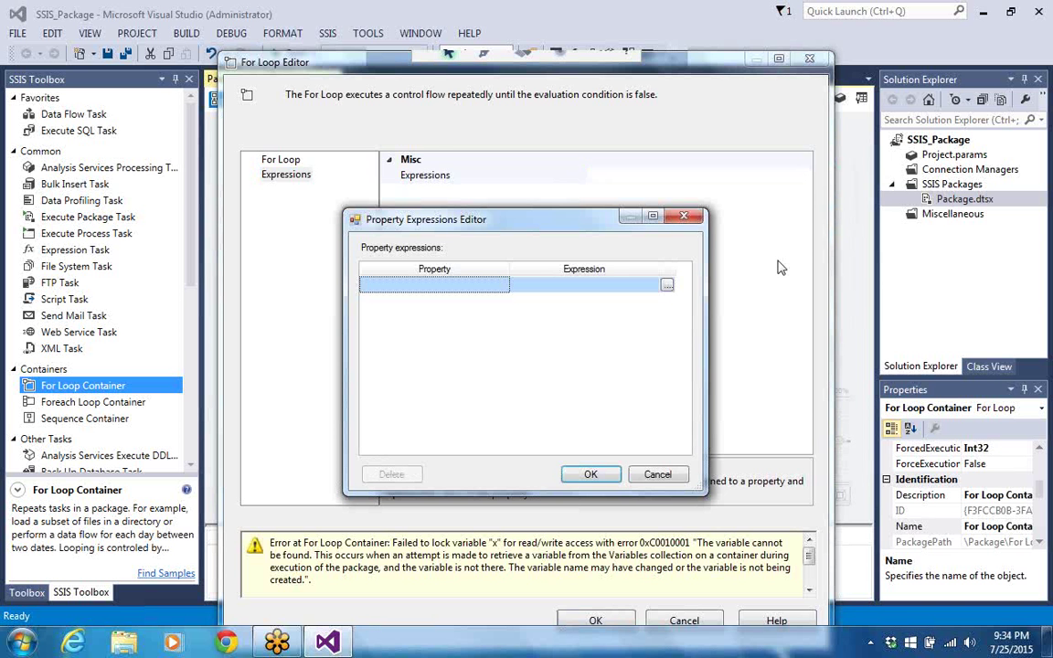
{"action": "left_click", "coordinate": [656, 474]}
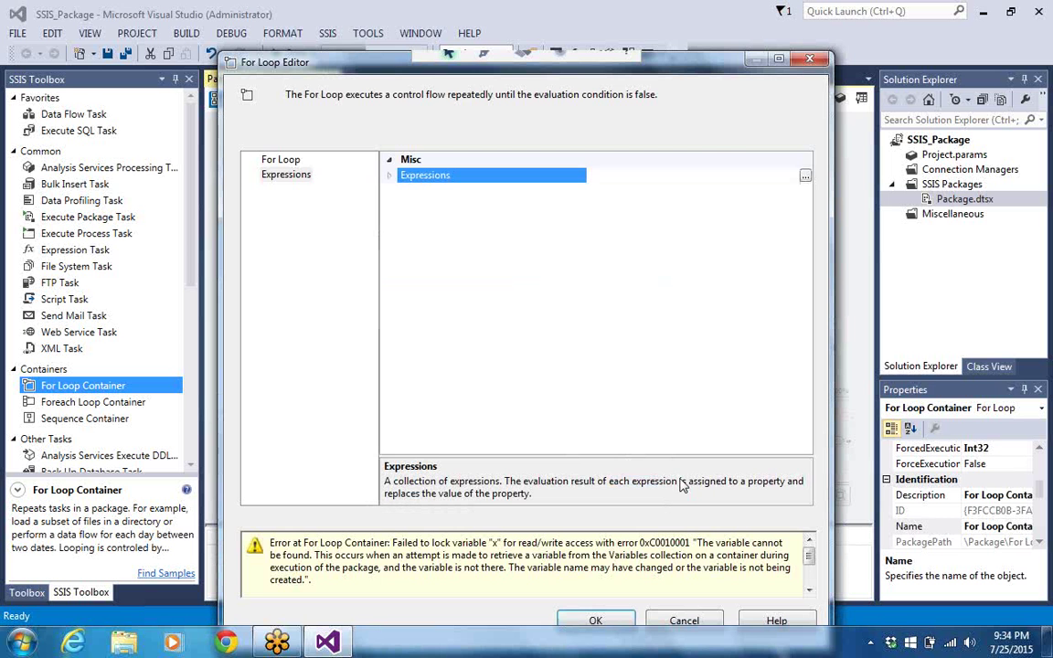
{"action": "left_click", "coordinate": [620, 622]}
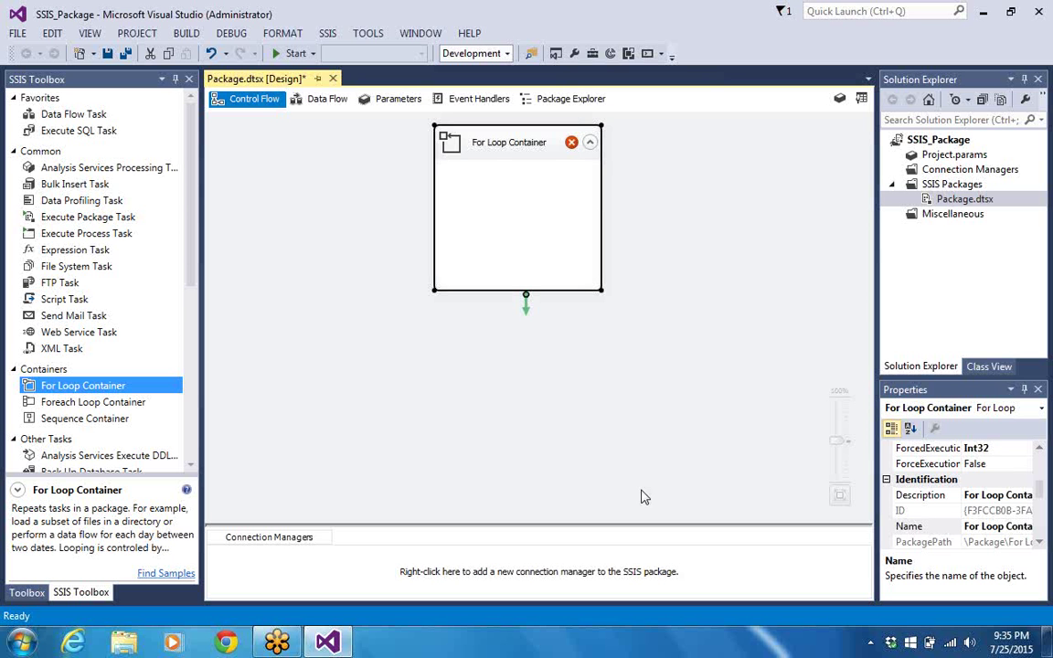
Reopen the Variables window at a wider size and add a package variable named x.
{"action": "mouse_move", "coordinate": [572, 148]}
{"action": "right_click", "coordinate": [642, 225]}
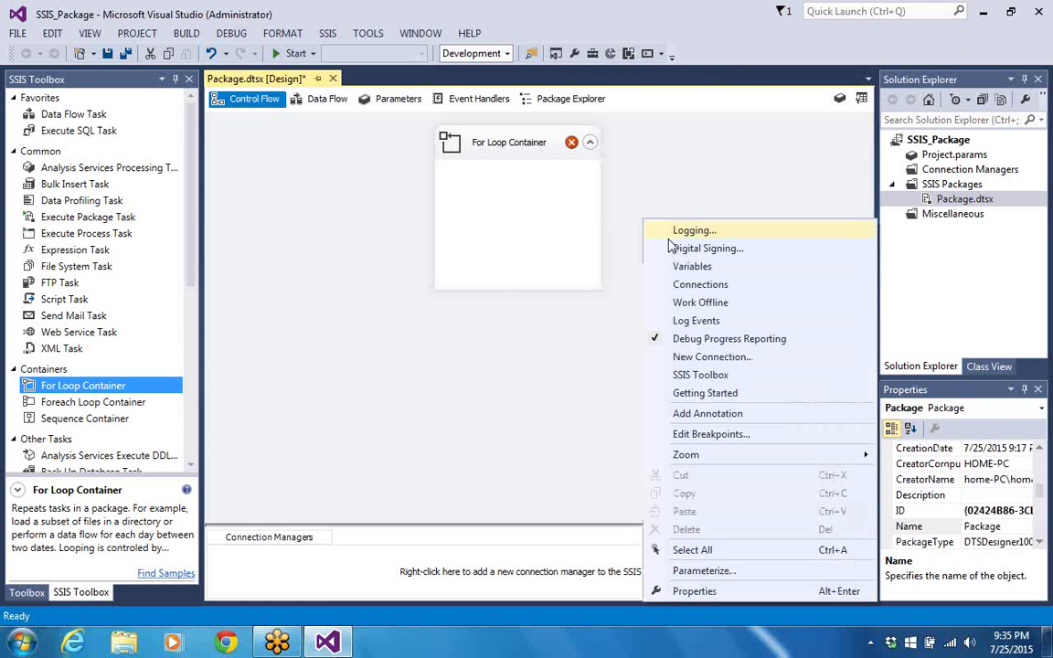
{"action": "left_click", "coordinate": [689, 267]}
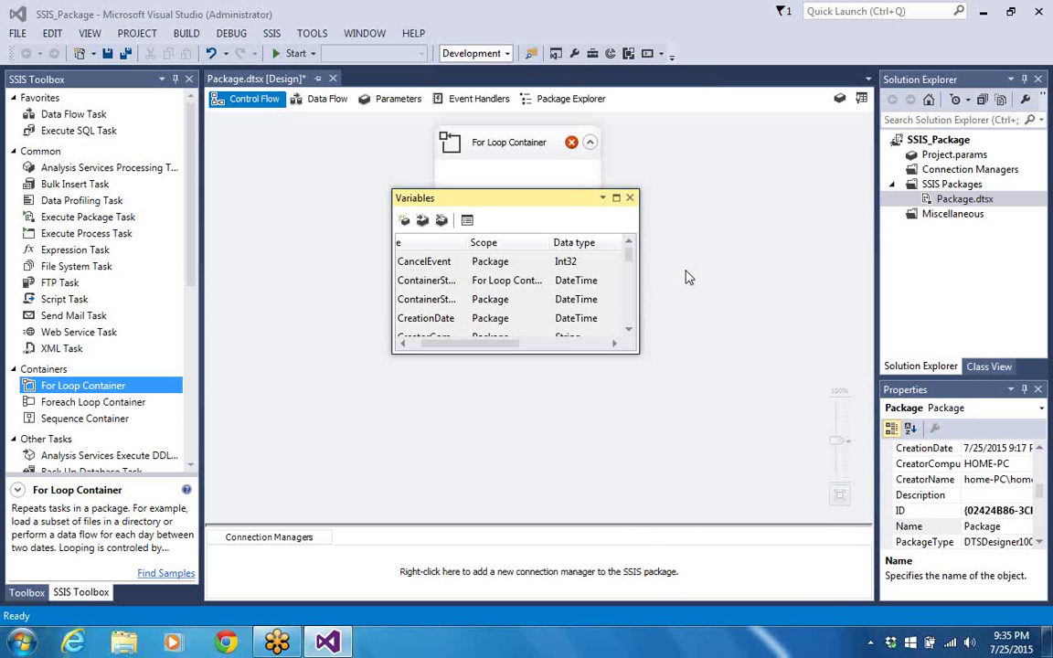
{"action": "left_click_drag", "start_coordinate": [641, 278], "coordinate": [799, 277]}
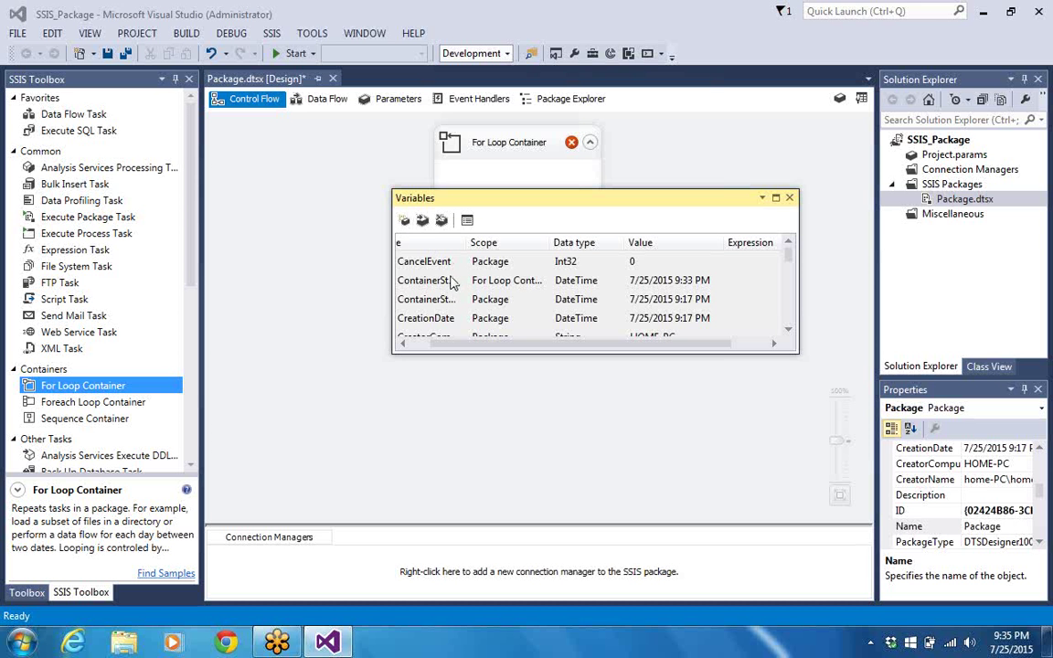
{"action": "left_click", "coordinate": [406, 223]}
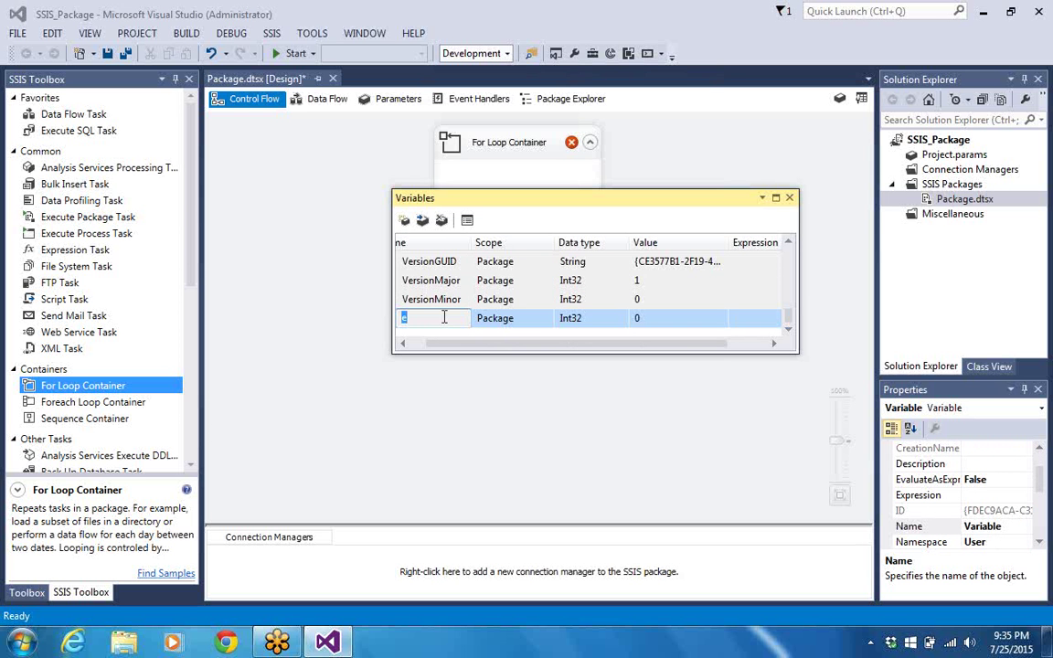
{"action": "type", "text": "x"}
{"action": "left_click", "coordinate": [535, 320]}
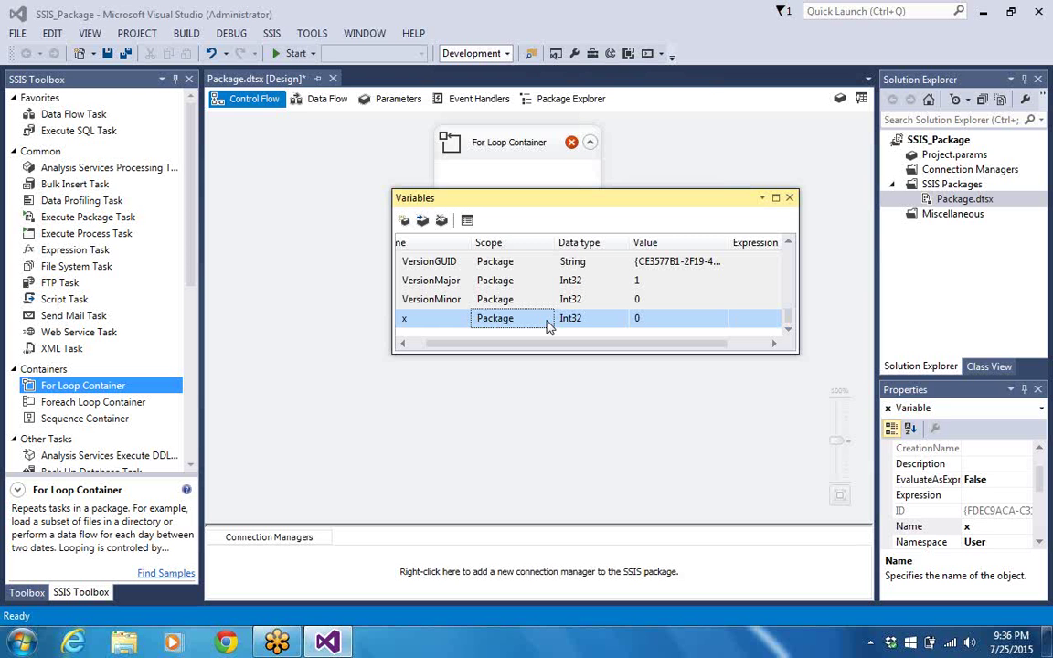
Close the Variables window to uncover the For Loop Container on the design surface.
{"action": "left_click", "coordinate": [562, 404]}
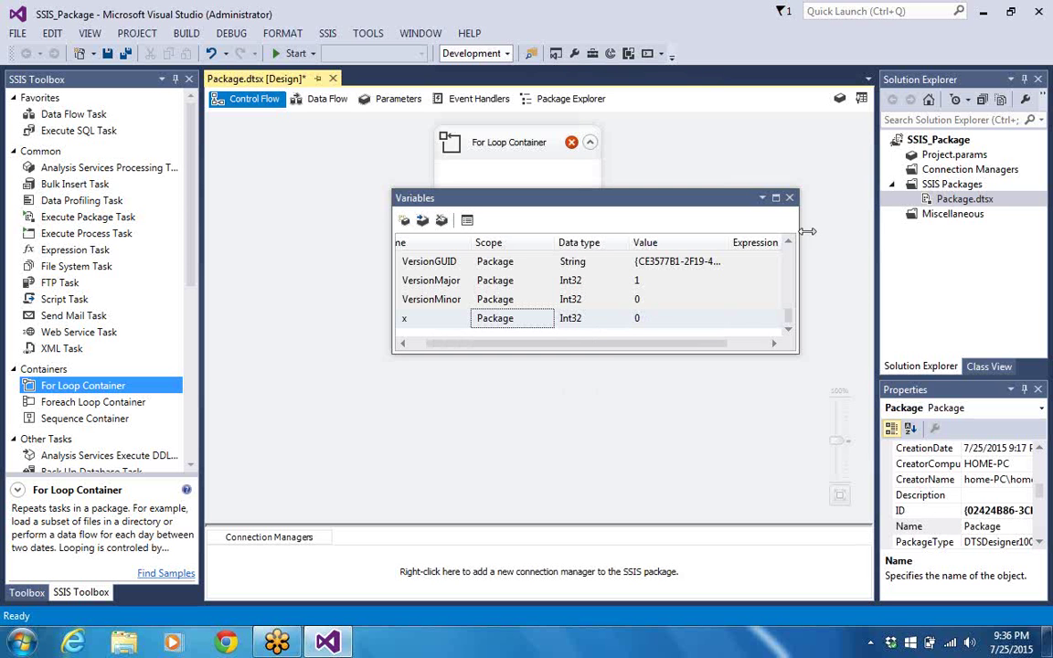
{"action": "left_click", "coordinate": [791, 199]}
{"action": "left_click", "coordinate": [791, 199]}
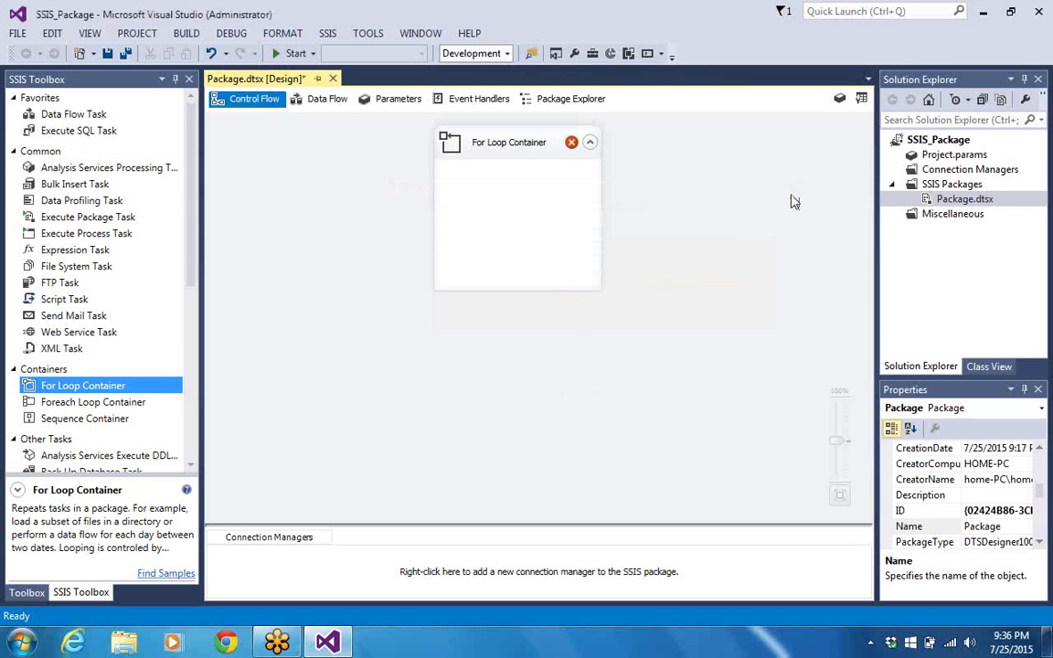
Open the For Loop Container's Property Expressions Editor and add the Name property to it.
{"action": "double_click", "coordinate": [562, 204]}
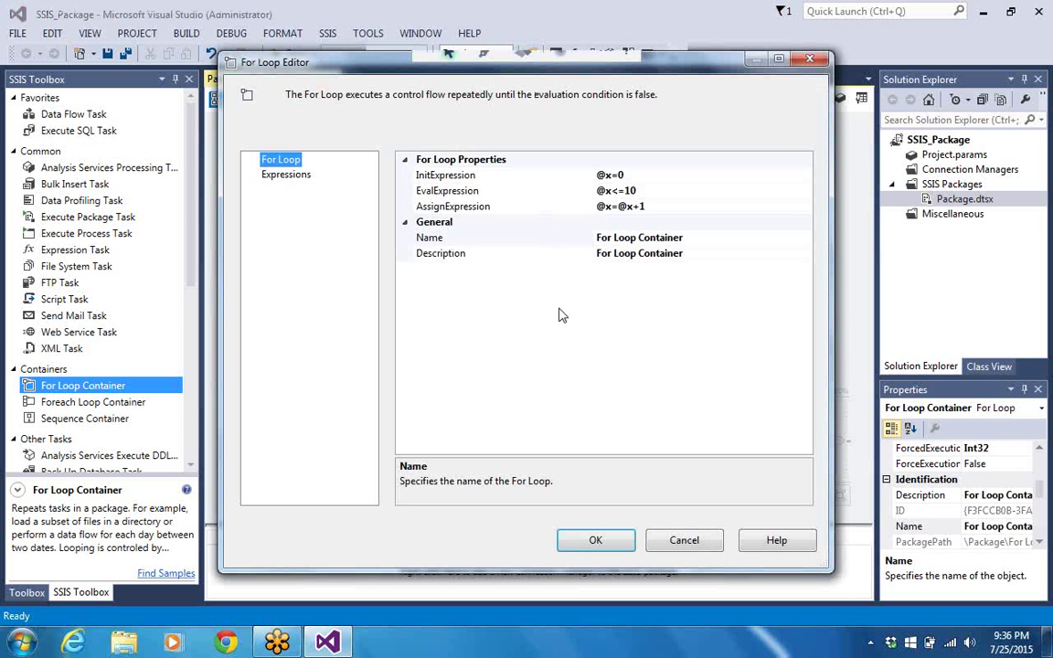
{"action": "left_click", "coordinate": [309, 179]}
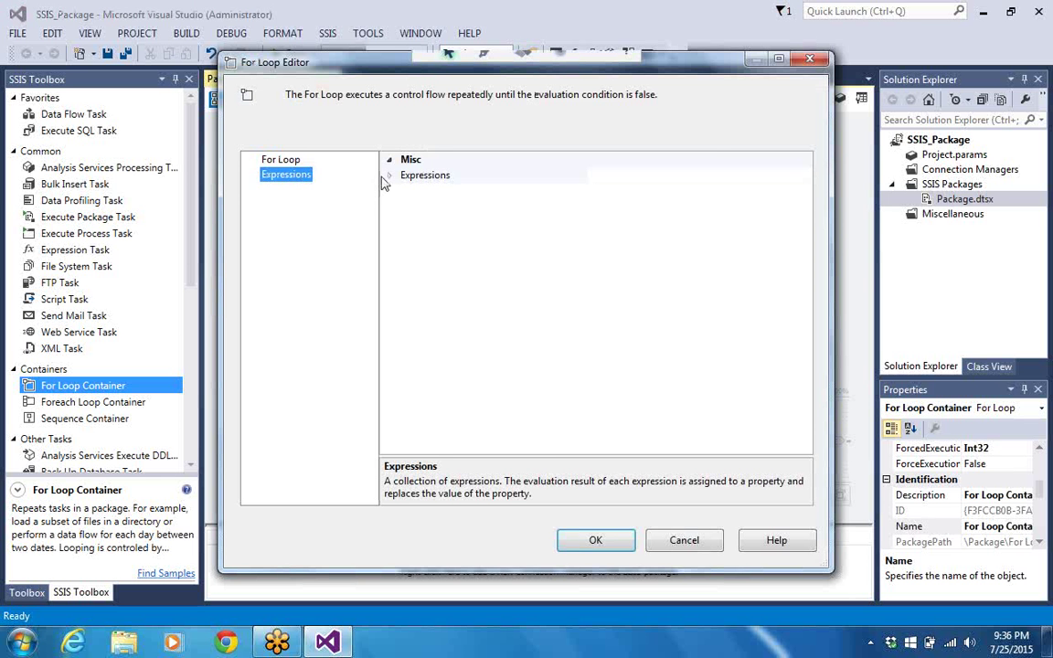
{"action": "left_click", "coordinate": [387, 179]}
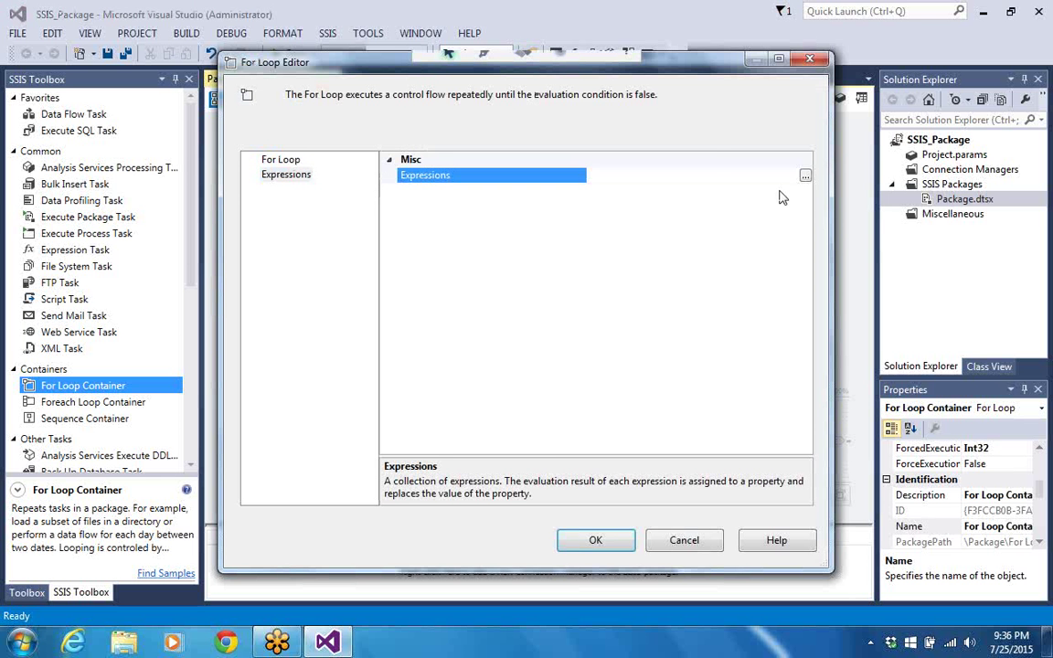
{"action": "left_click", "coordinate": [805, 176]}
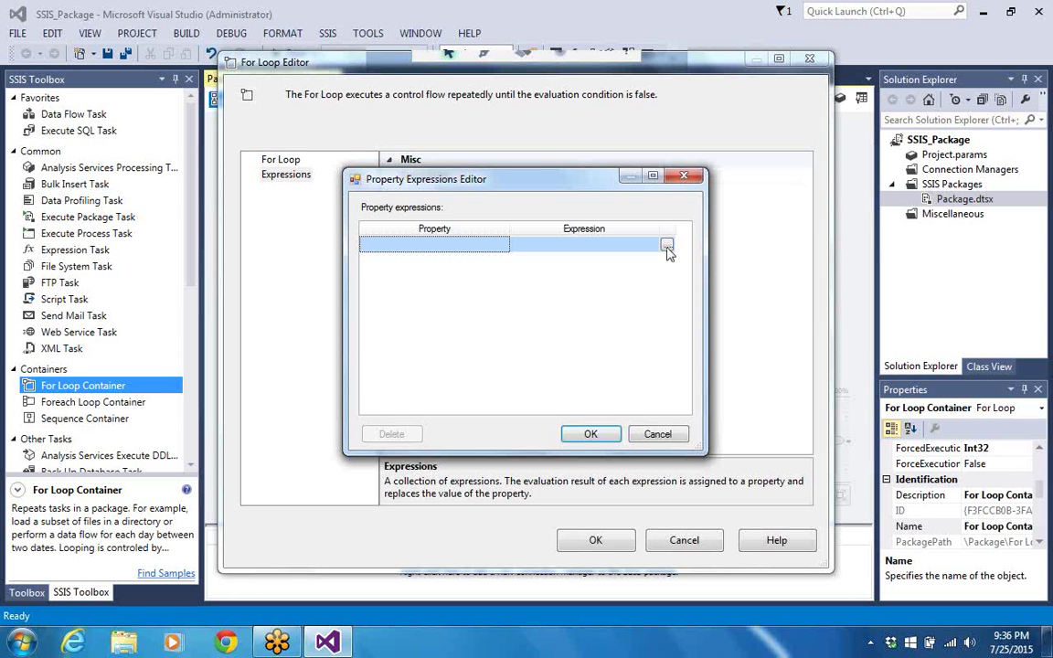
{"action": "left_click", "coordinate": [437, 243]}
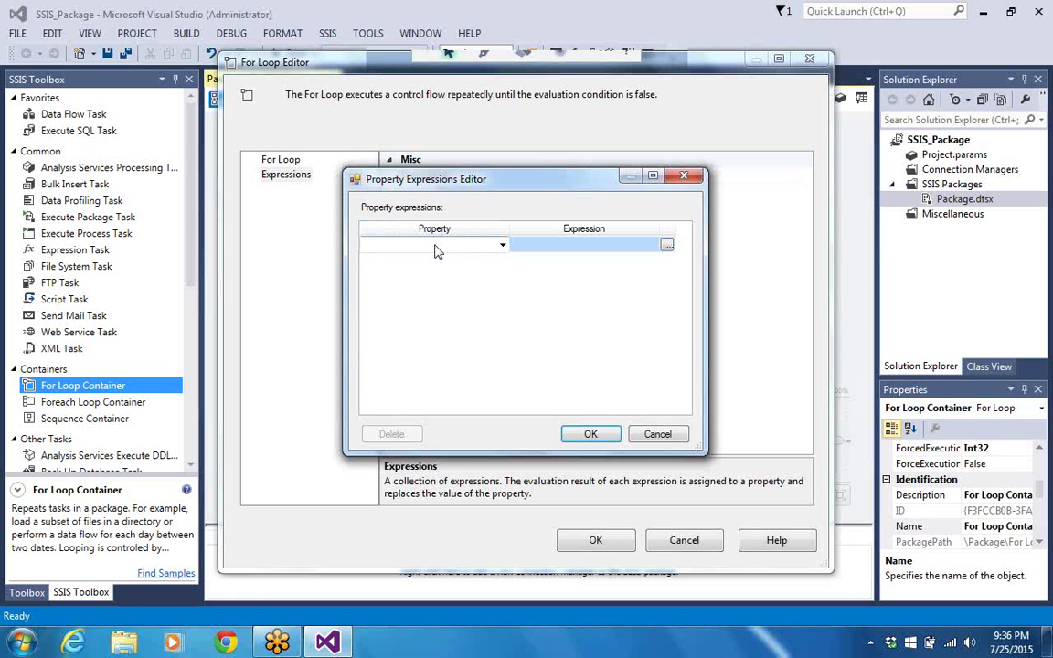
{"action": "left_click", "coordinate": [502, 246]}
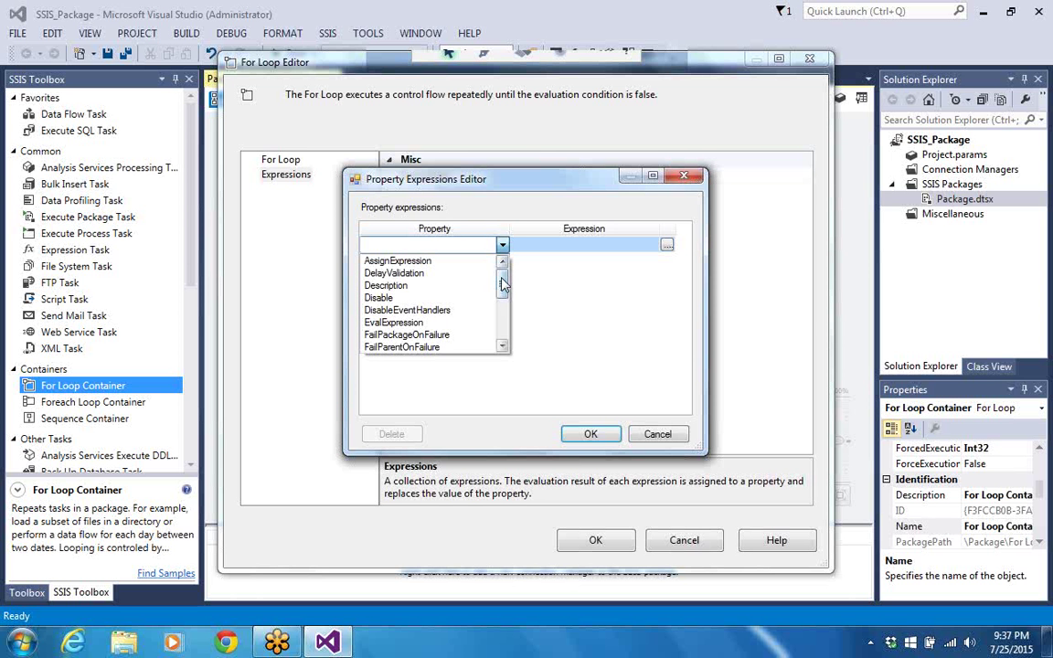
{"action": "left_click_drag", "start_coordinate": [502, 286], "coordinate": [502, 322]}
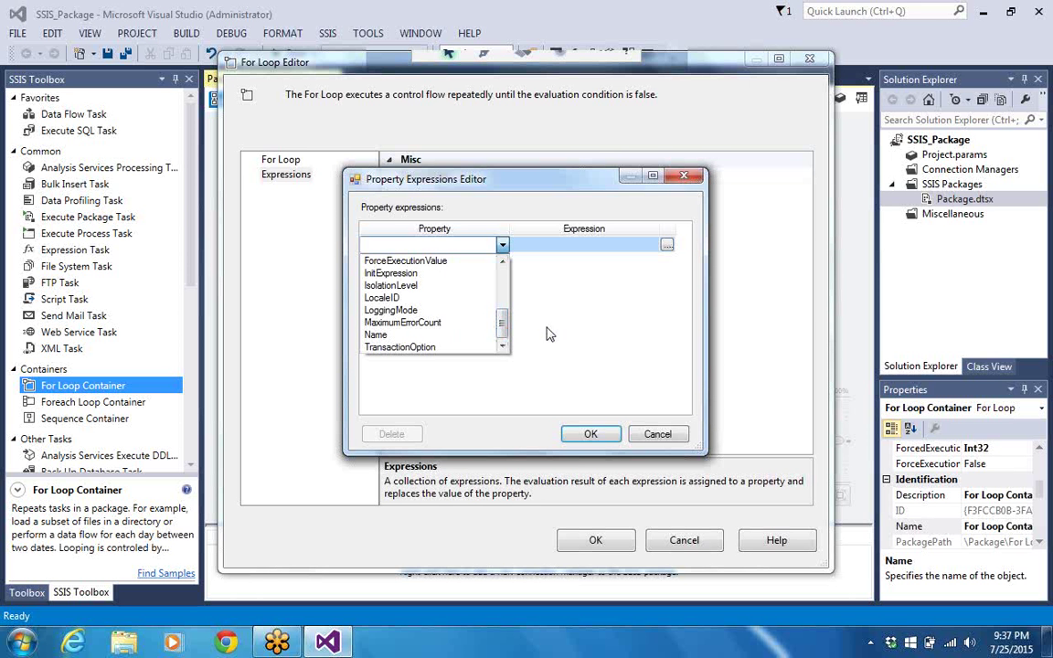
{"action": "left_click", "coordinate": [406, 336]}
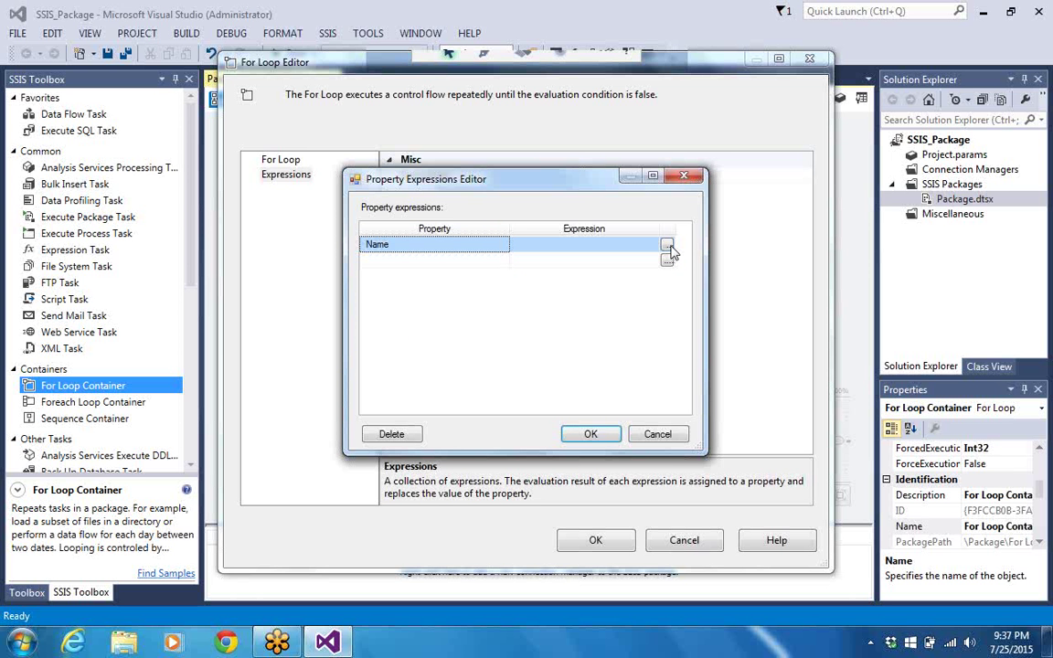
Try to build the expression @[User::x]=0 for the Name property, and cancel out of the For Loop Editor.
{"action": "left_click", "coordinate": [628, 245]}
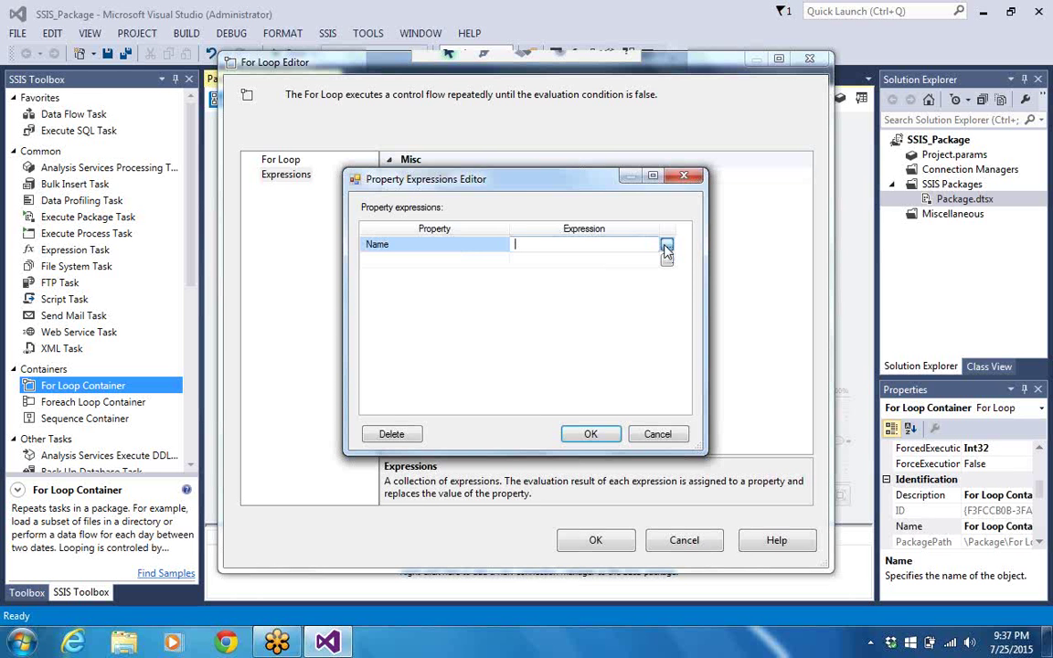
{"action": "left_click", "coordinate": [666, 247]}
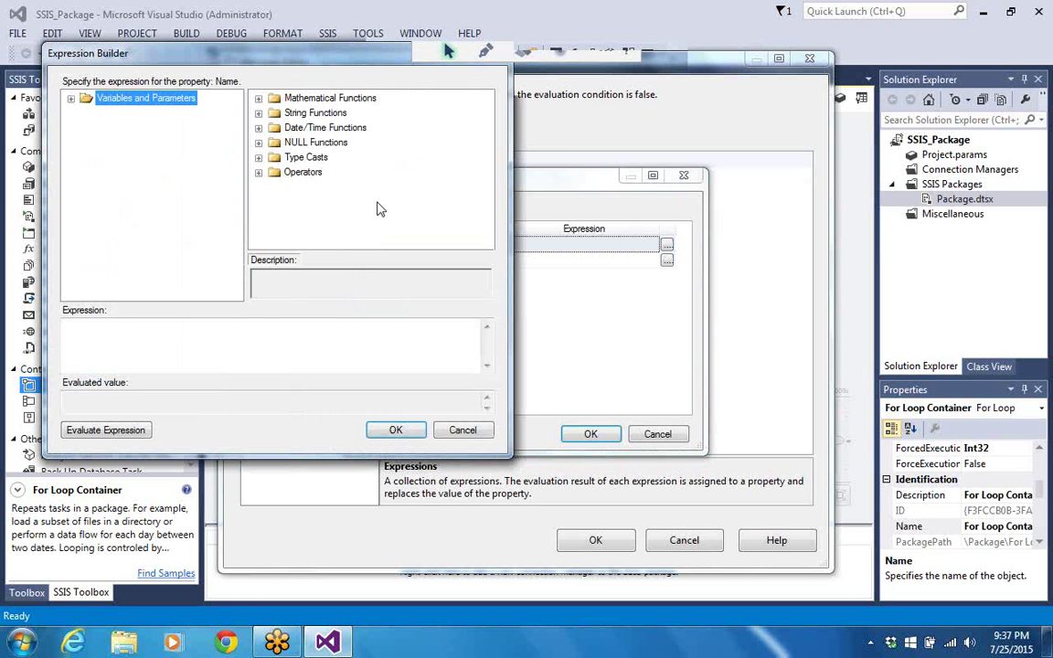
{"action": "left_click", "coordinate": [71, 99]}
{"action": "left_click_drag", "start_coordinate": [136, 149], "coordinate": [99, 335]}
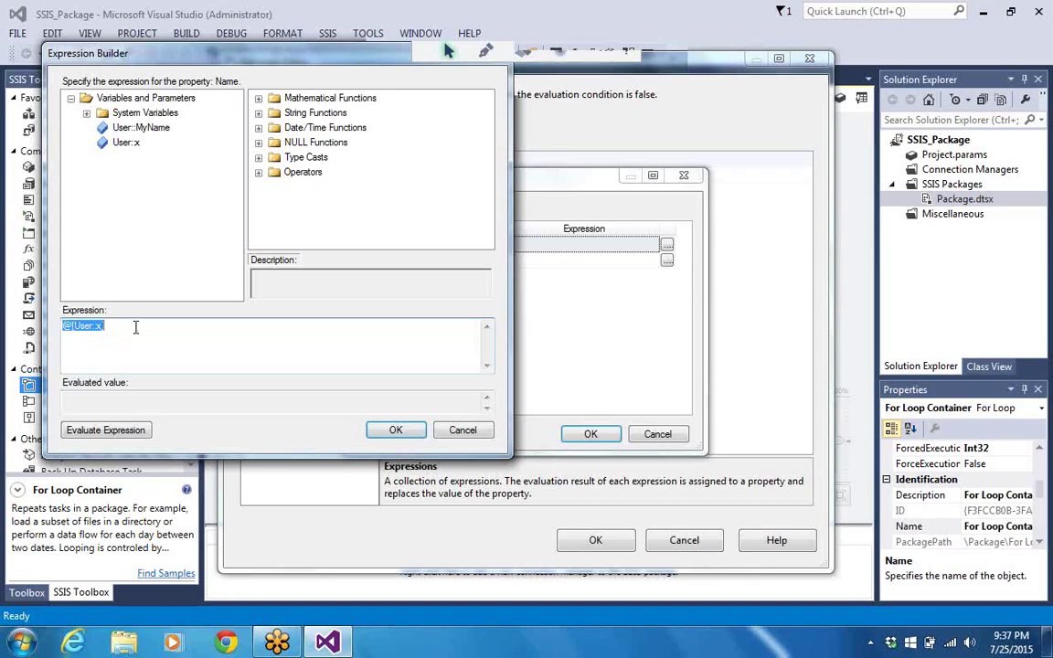
{"action": "left_click", "coordinate": [135, 327]}
{"action": "type", "text": "=0"}
{"action": "left_click", "coordinate": [388, 431]}
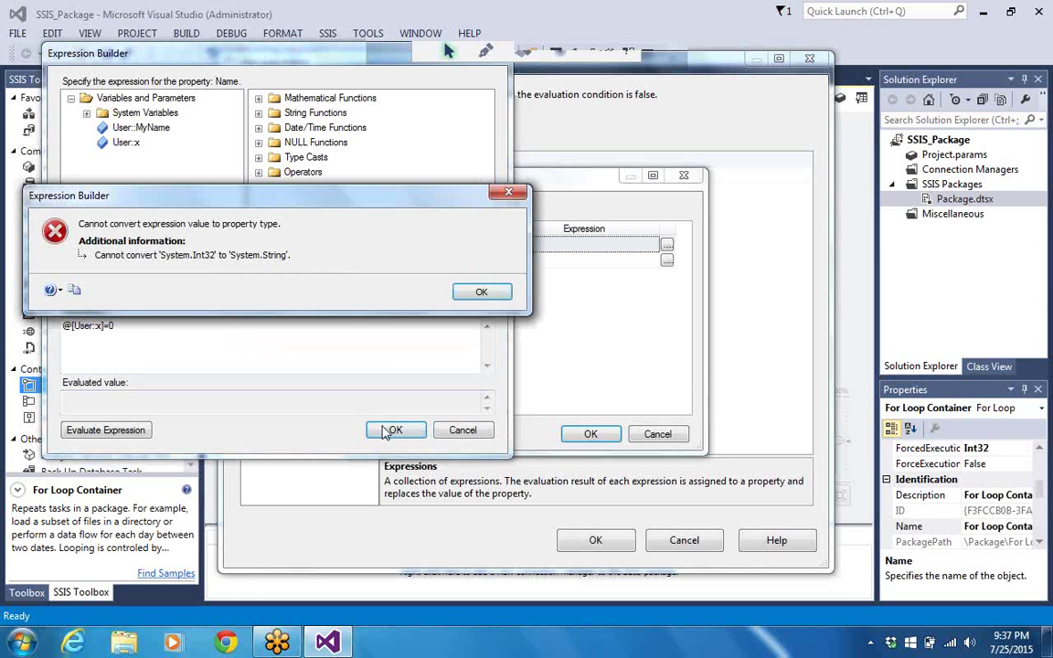
{"action": "left_click", "coordinate": [477, 292]}
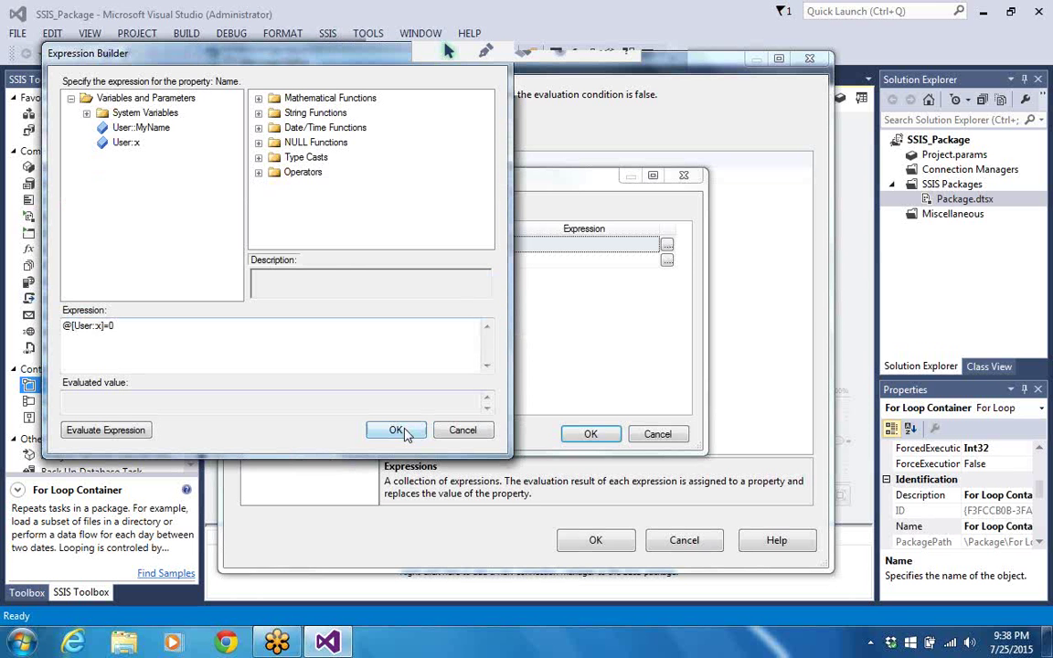
{"action": "left_click", "coordinate": [460, 431]}
{"action": "left_click", "coordinate": [651, 436]}
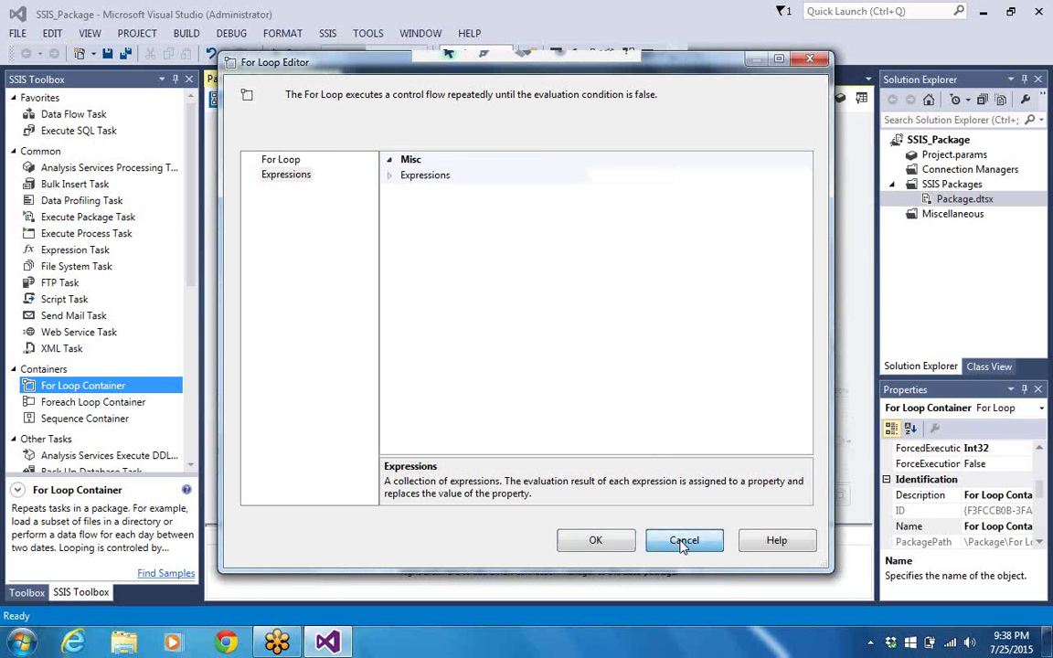
{"action": "left_click", "coordinate": [682, 540]}
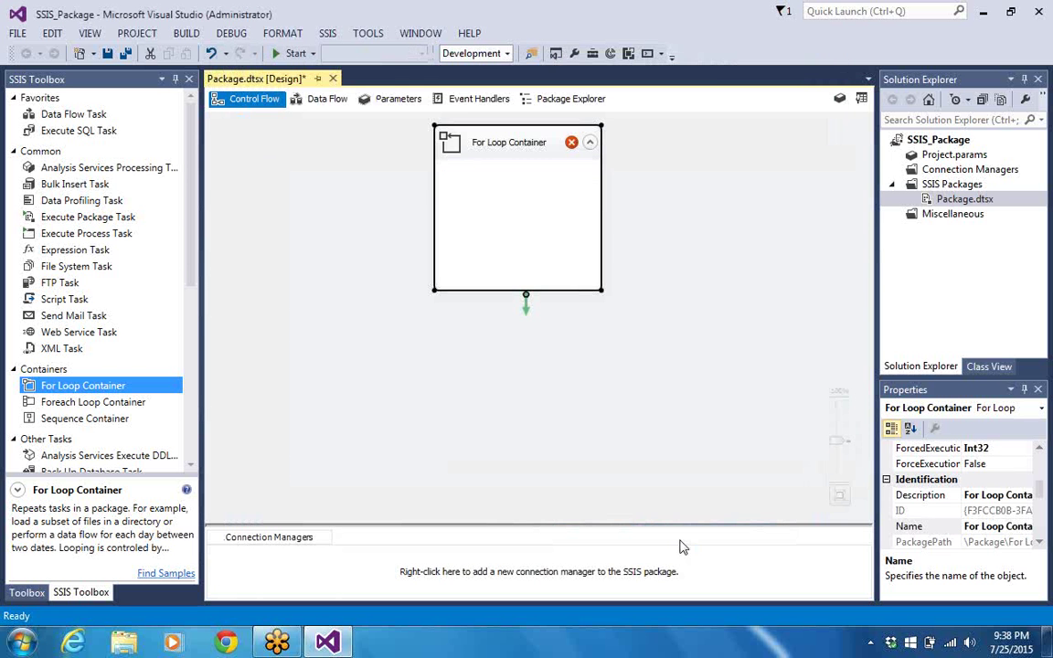
Check the name, scope, data type and value of package variable x in the Variables window, and close it.
{"action": "left_click", "coordinate": [651, 217]}
{"action": "right_click", "coordinate": [652, 219]}
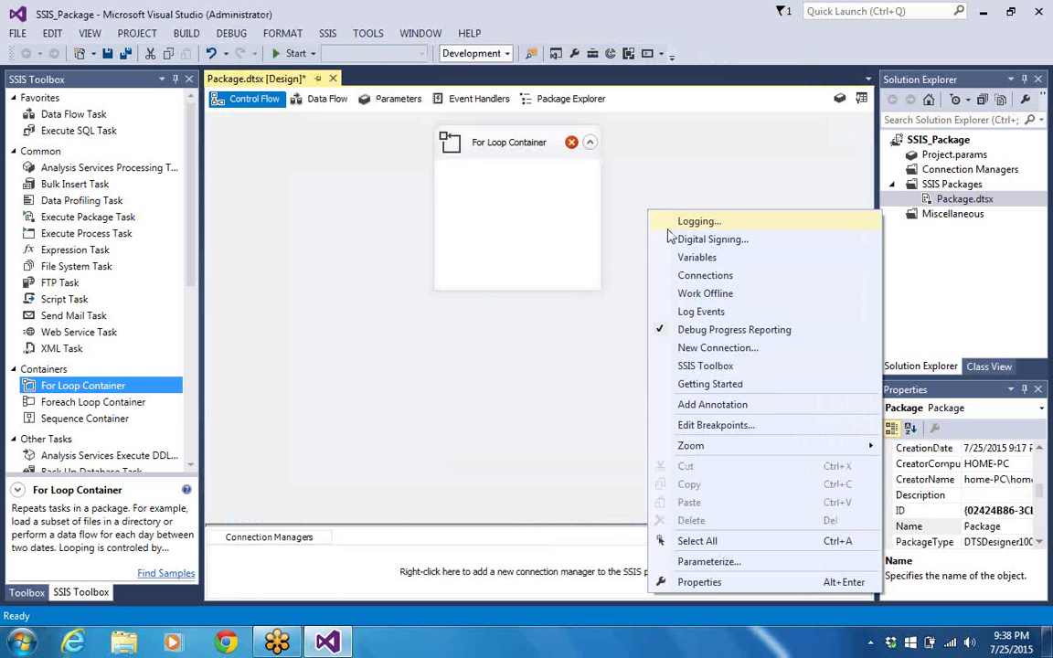
{"action": "left_click", "coordinate": [697, 258]}
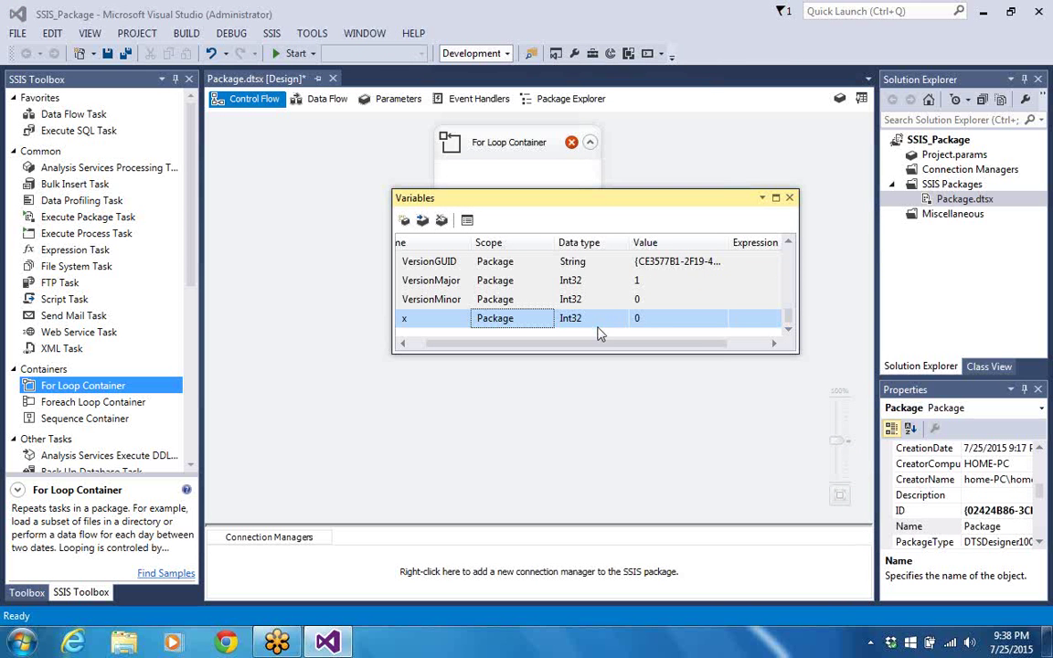
{"action": "left_click_drag", "start_coordinate": [598, 346], "coordinate": [556, 342]}
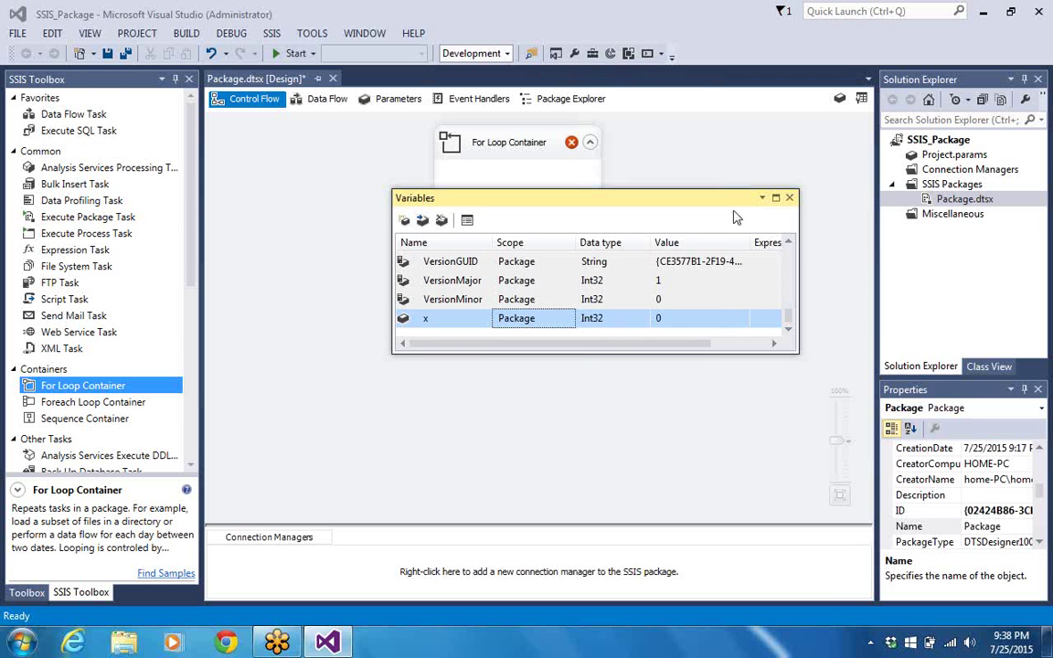
{"action": "left_click", "coordinate": [790, 198]}
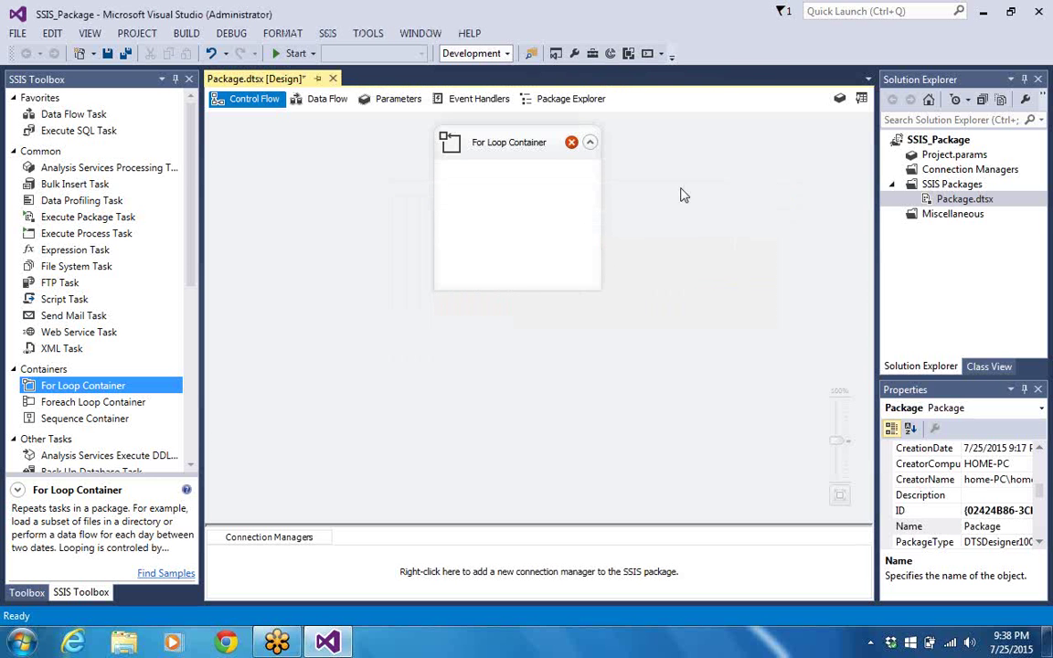
Reopen the For Loop Container's Property Expressions Editor and add the EvalExpression property.
{"action": "left_click", "coordinate": [567, 225]}
{"action": "double_click", "coordinate": [567, 225]}
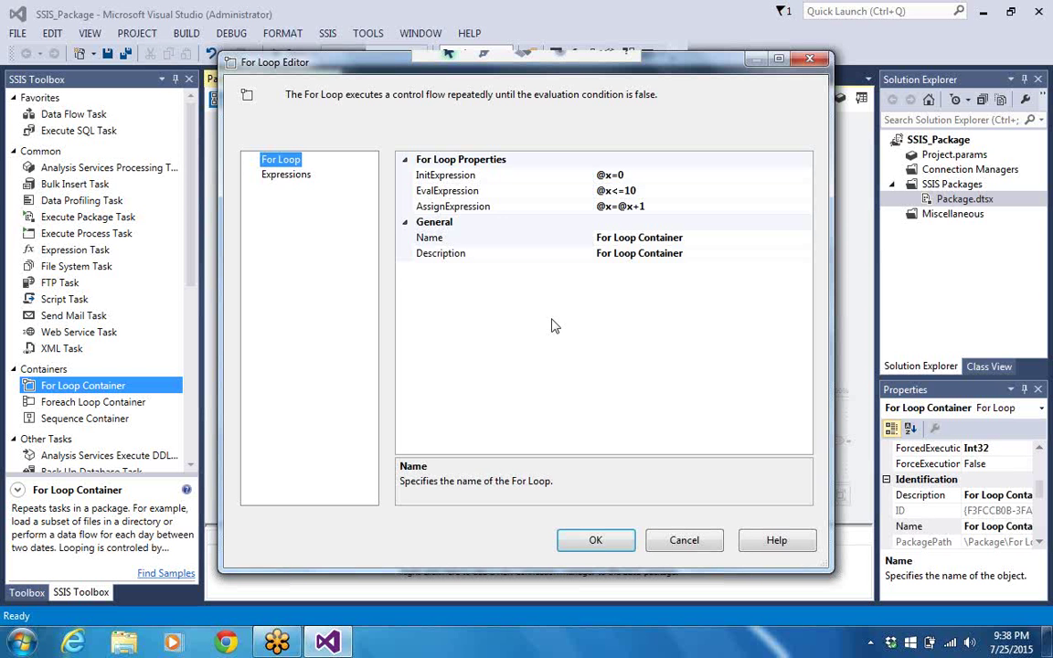
{"action": "left_click", "coordinate": [299, 182]}
{"action": "left_click", "coordinate": [393, 179]}
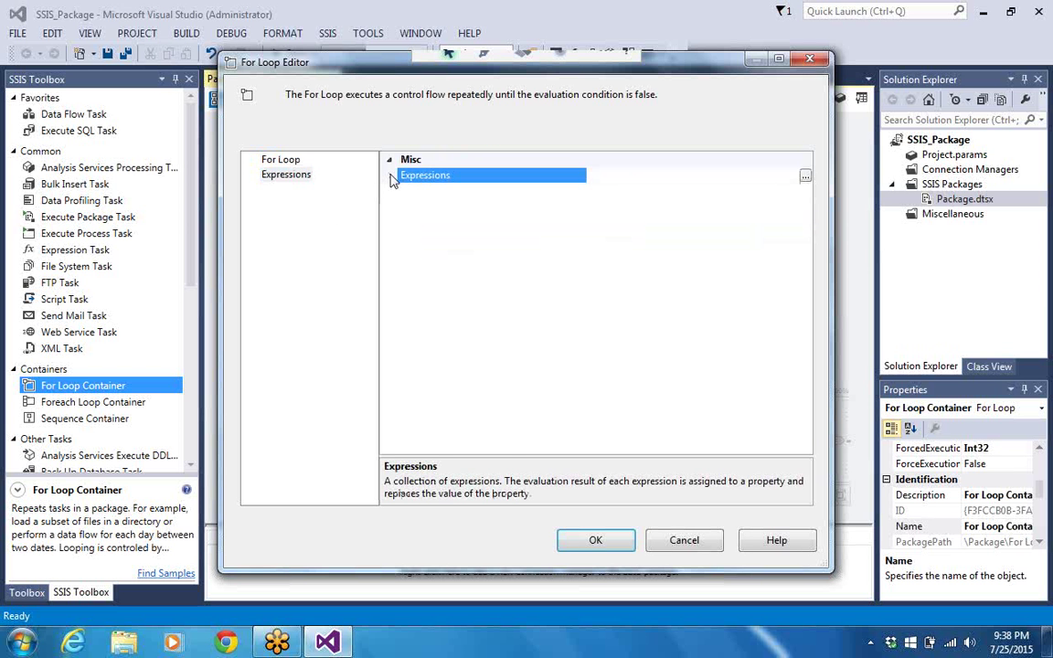
{"action": "left_click", "coordinate": [805, 176]}
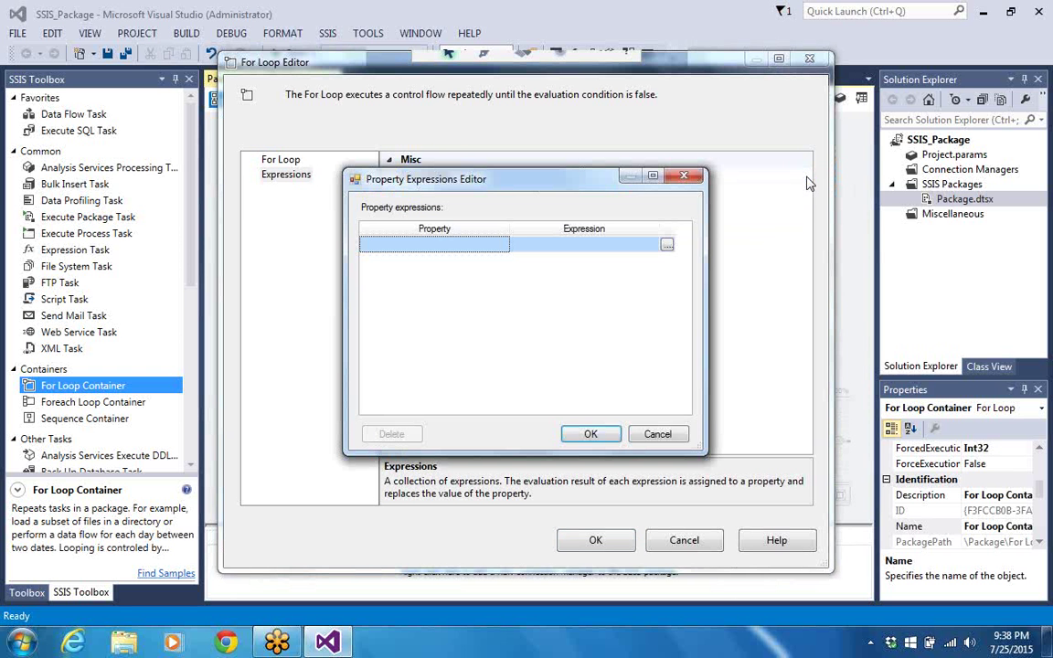
{"action": "left_click", "coordinate": [465, 246]}
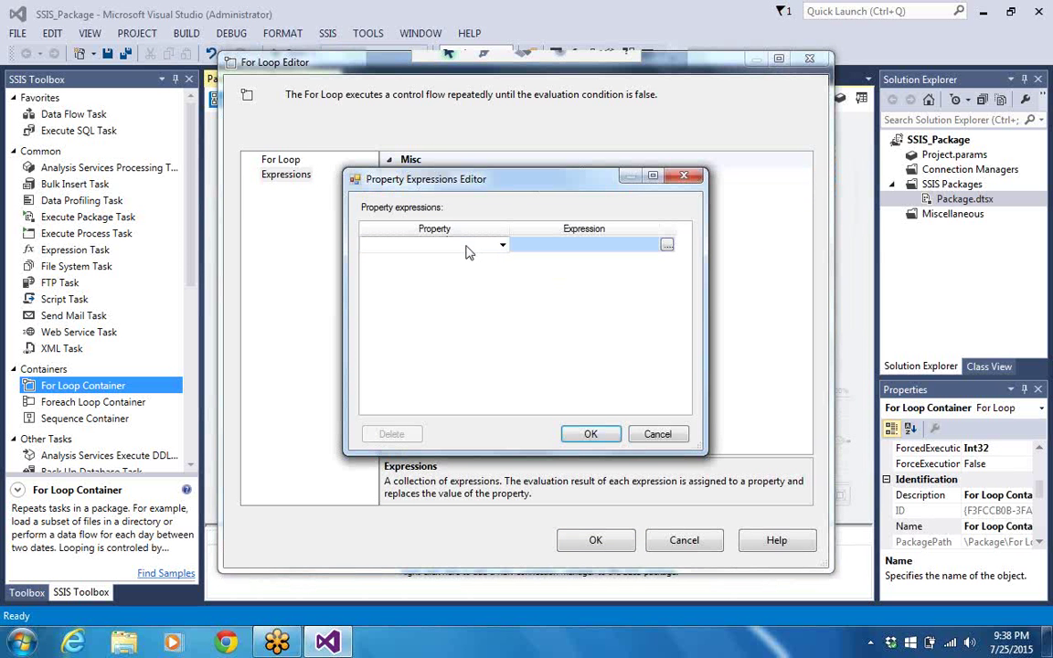
{"action": "left_click", "coordinate": [502, 245]}
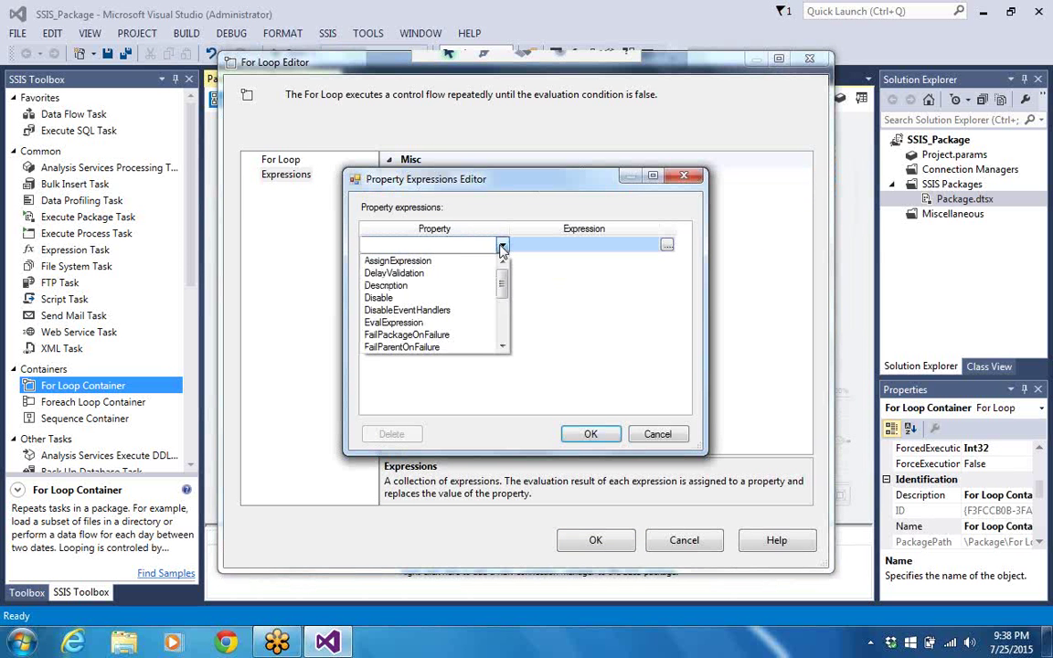
{"action": "left_click", "coordinate": [503, 350]}
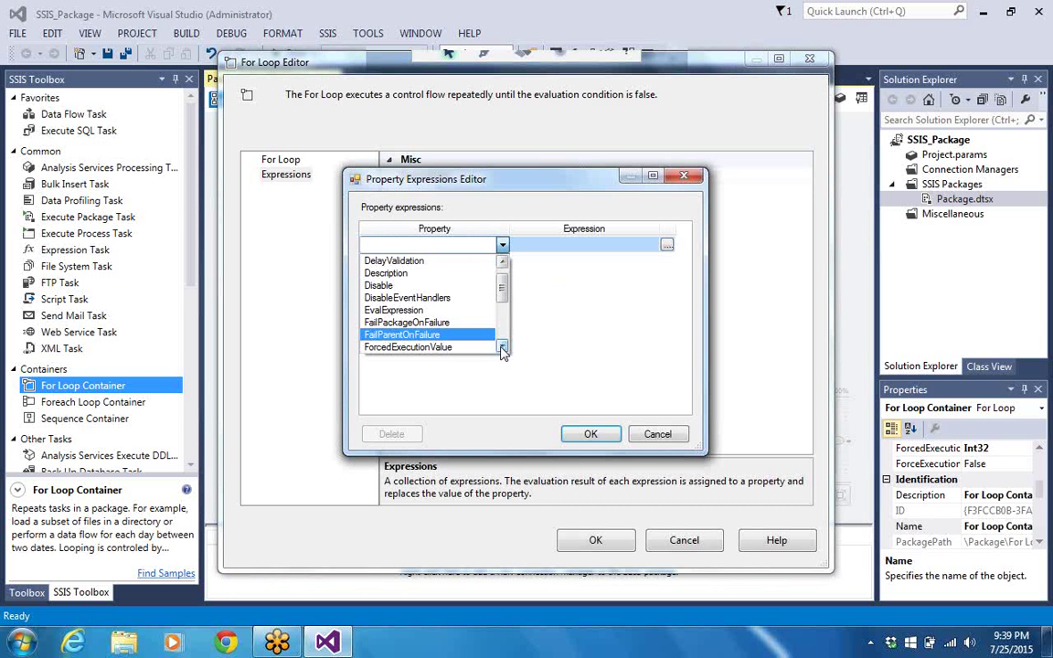
{"action": "left_click", "coordinate": [437, 310]}
Build the expression @[User::x]=0 for EvalExpression from the User::x variable and evaluate it.
{"action": "left_click", "coordinate": [557, 244]}
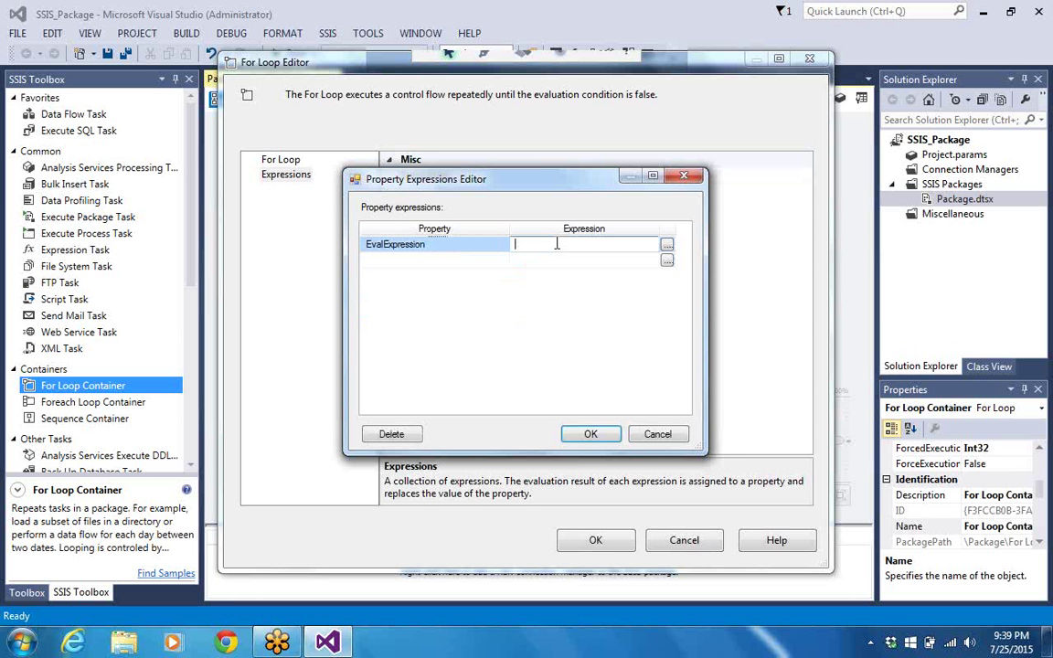
{"action": "left_click", "coordinate": [667, 245]}
{"action": "left_click", "coordinate": [50, 78]}
{"action": "left_click_drag", "start_coordinate": [105, 121], "coordinate": [84, 305]}
{"action": "left_click", "coordinate": [108, 308]}
{"action": "type", "text": "=0"}
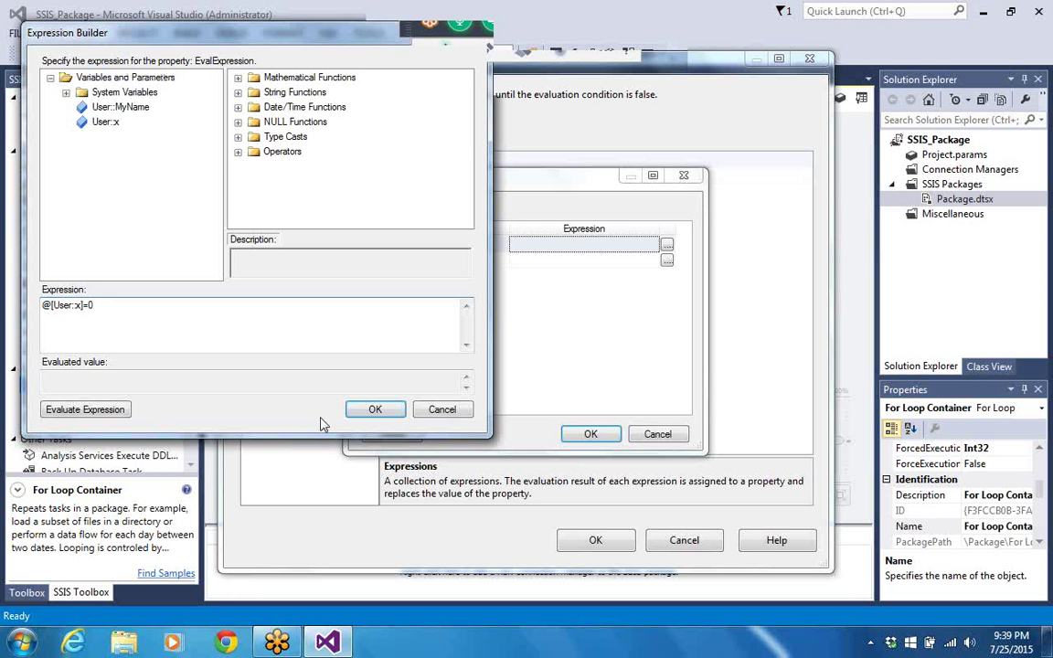
{"action": "left_click", "coordinate": [99, 413]}
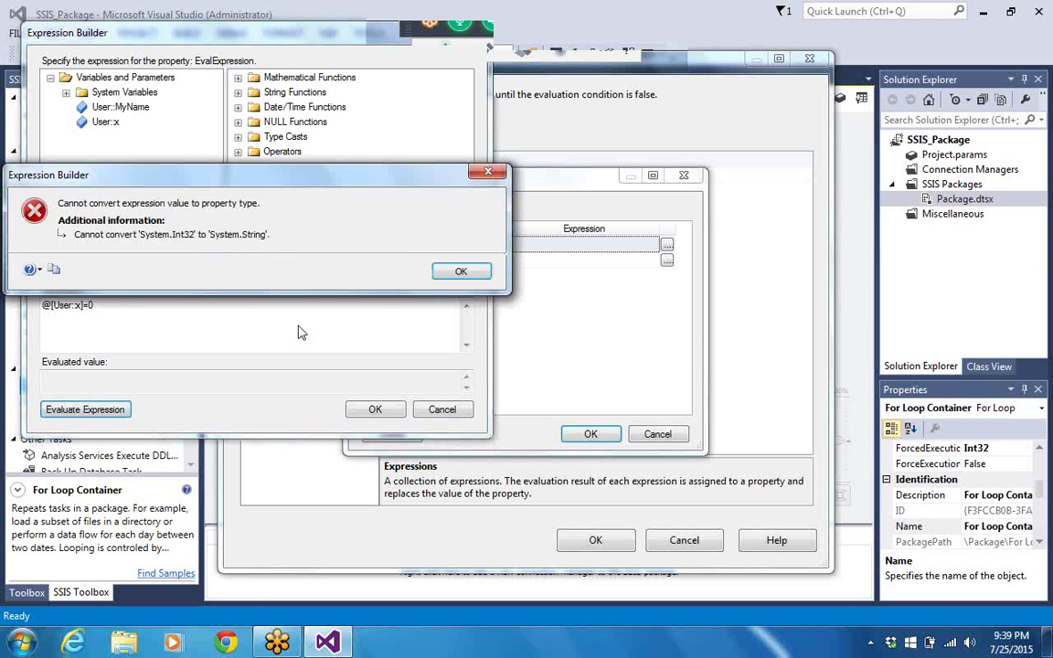
{"action": "left_click", "coordinate": [461, 274]}
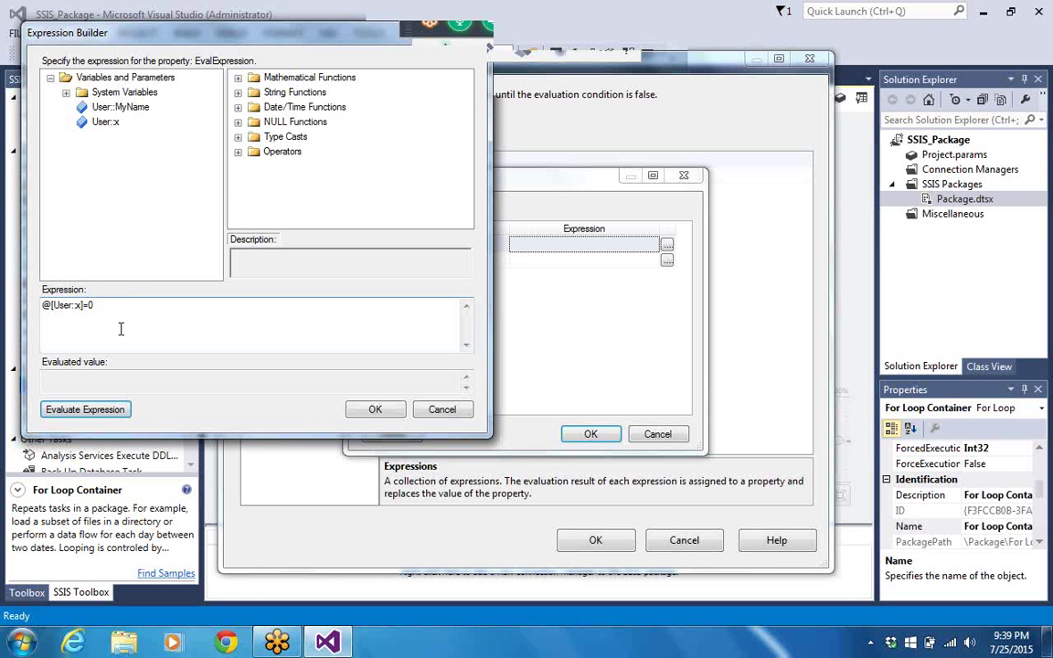
Look through the System Variables in the Expression Builder and evaluate the EvalExpression expression again.
{"action": "left_click", "coordinate": [65, 92]}
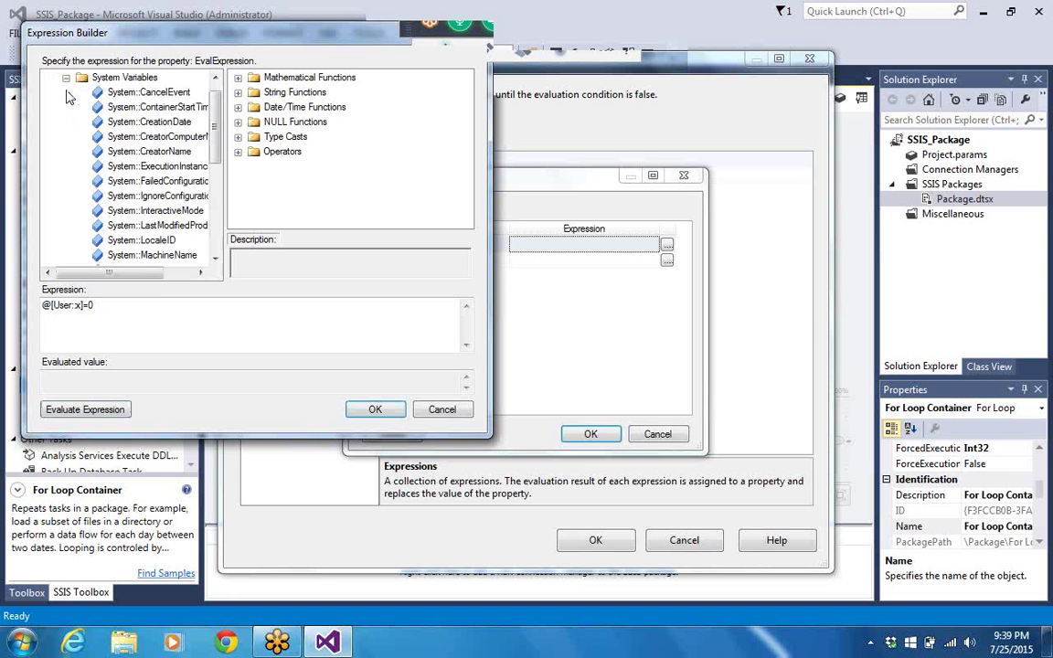
{"action": "left_click", "coordinate": [65, 92]}
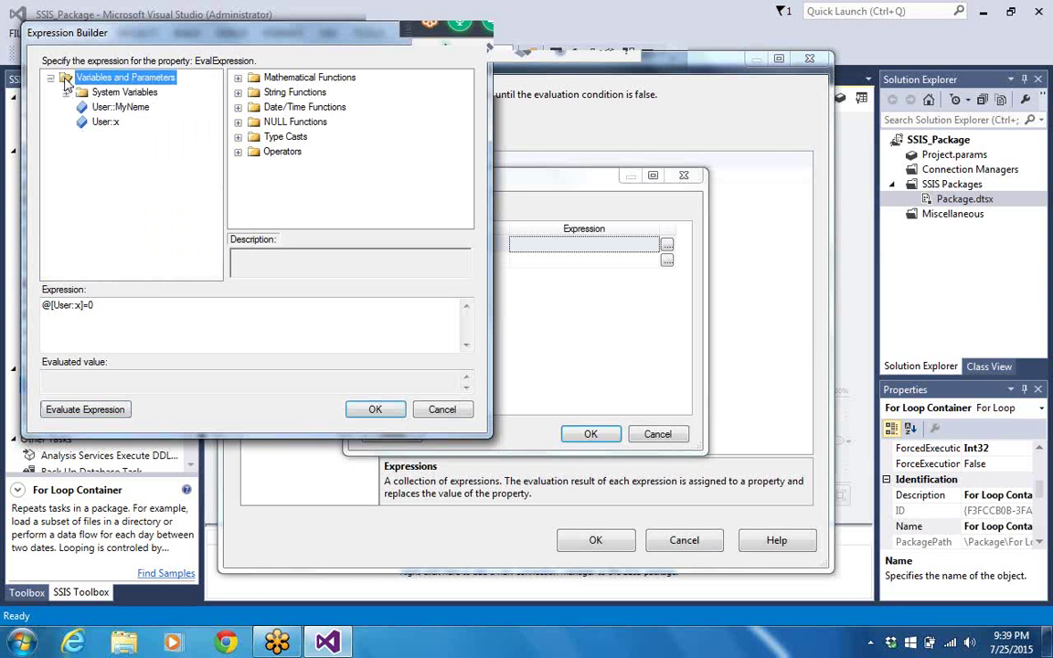
{"action": "left_click", "coordinate": [87, 409]}
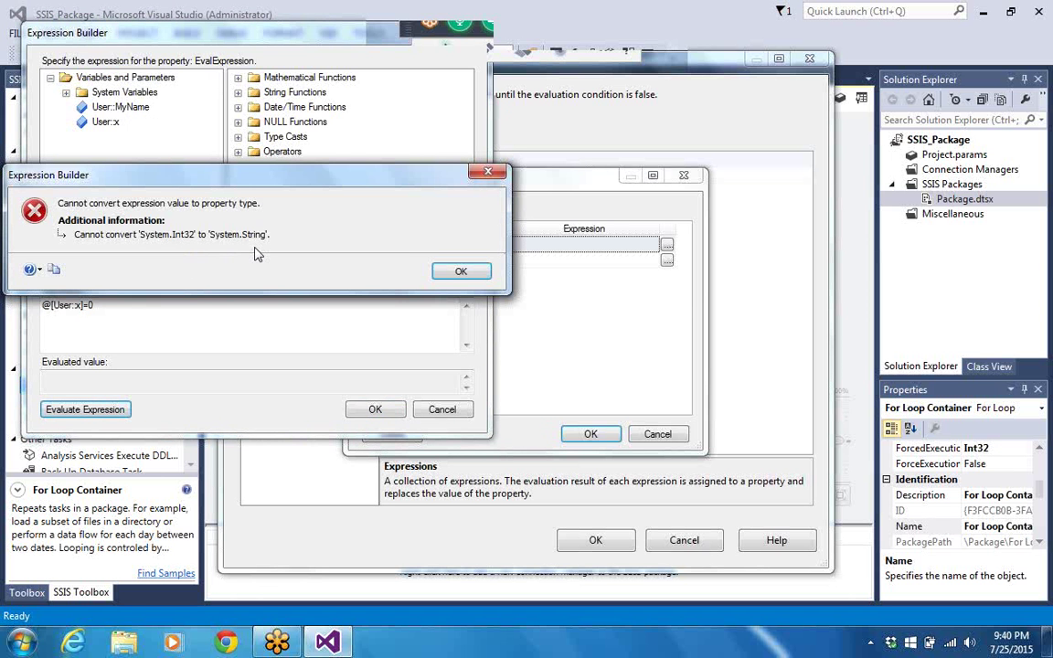
{"action": "left_click", "coordinate": [439, 271]}
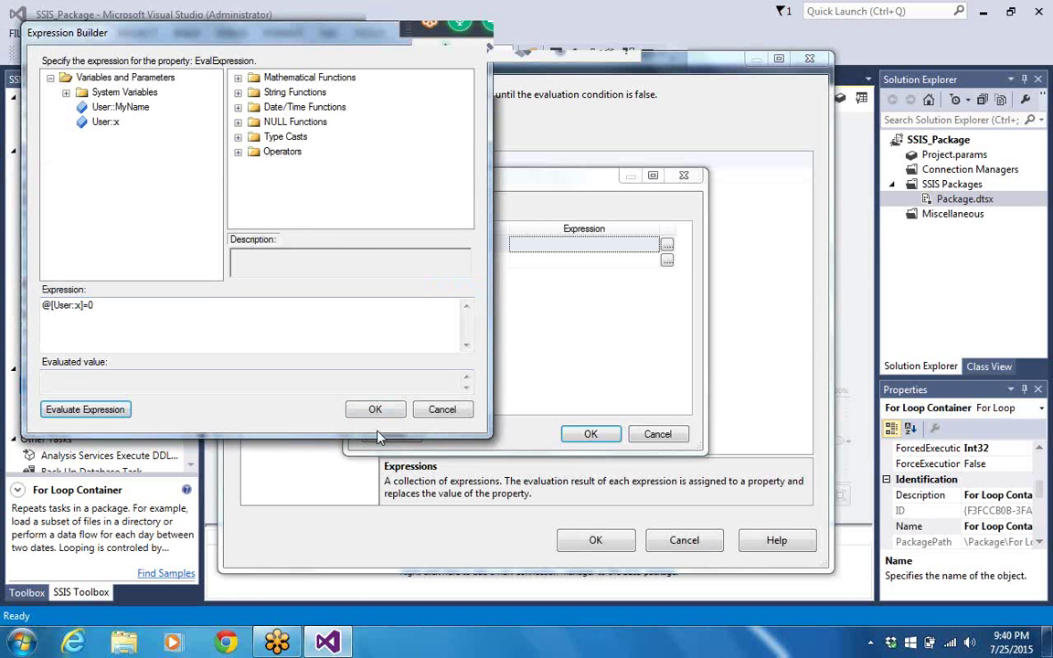
Discard the EvalExpression property expression and close the For Loop Editor without saving.
{"action": "left_click", "coordinate": [431, 413]}
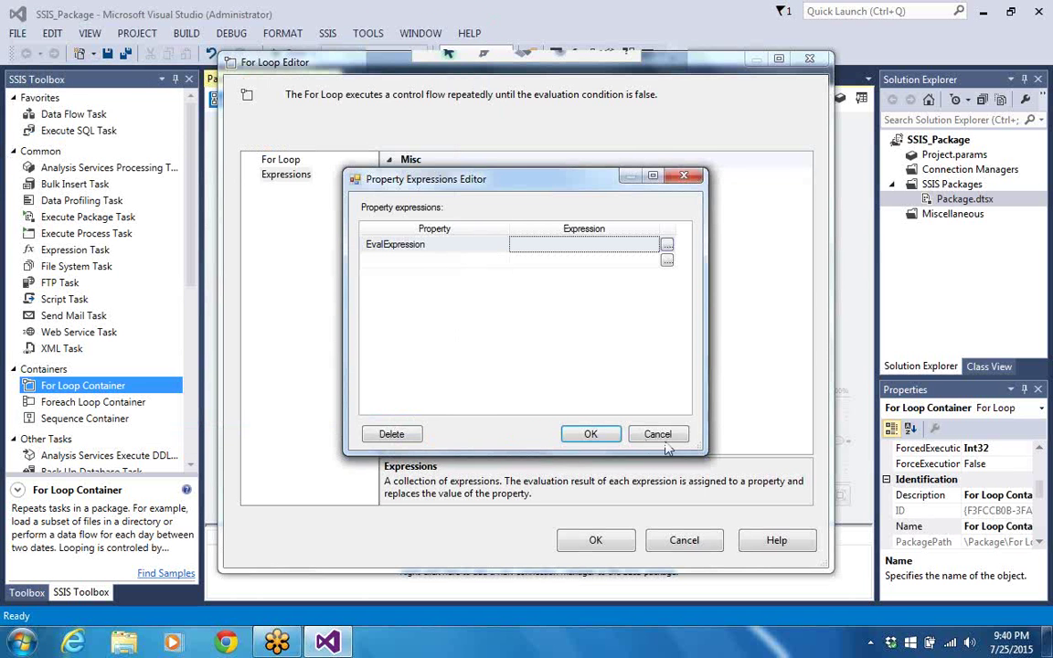
{"action": "left_click", "coordinate": [664, 439]}
{"action": "left_click", "coordinate": [684, 542]}
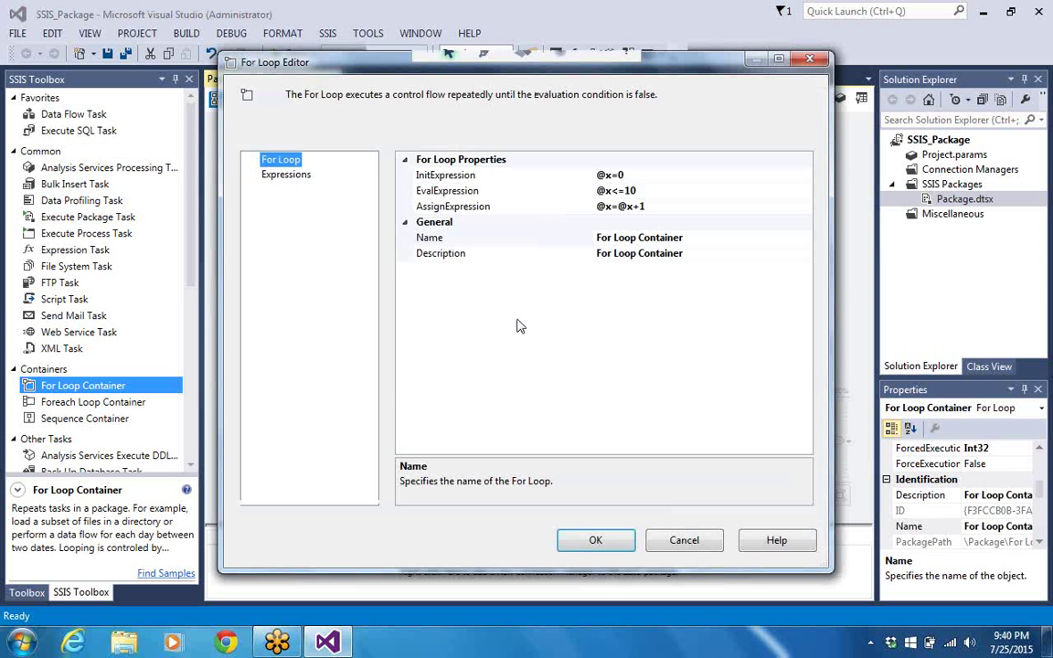
Try the For Loop Container's expressions without the leading @: InitExpression x=0, EvalExpression x<=10 and AssignExpression x=@x+1.
{"action": "left_click", "coordinate": [640, 174]}
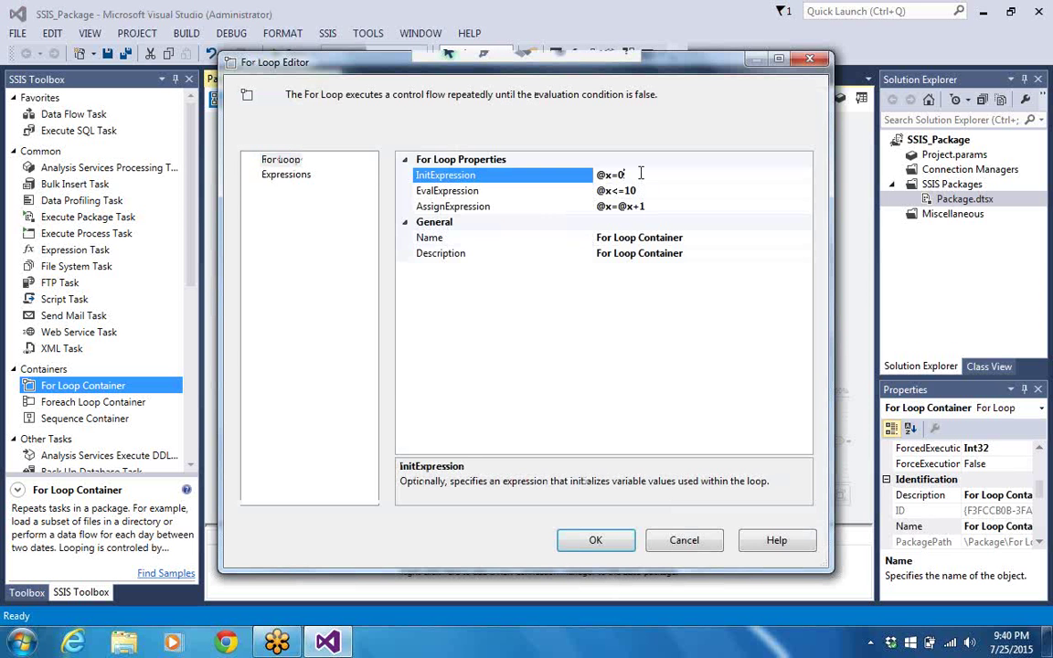
{"action": "key", "text": "BackSpace"}
{"action": "key", "text": "BackSpace"}
{"action": "key", "text": "BackSpace"}
{"action": "key", "text": "BackSpace"}
{"action": "type", "text": "@x=0"}
{"action": "left_click", "coordinate": [608, 190]}
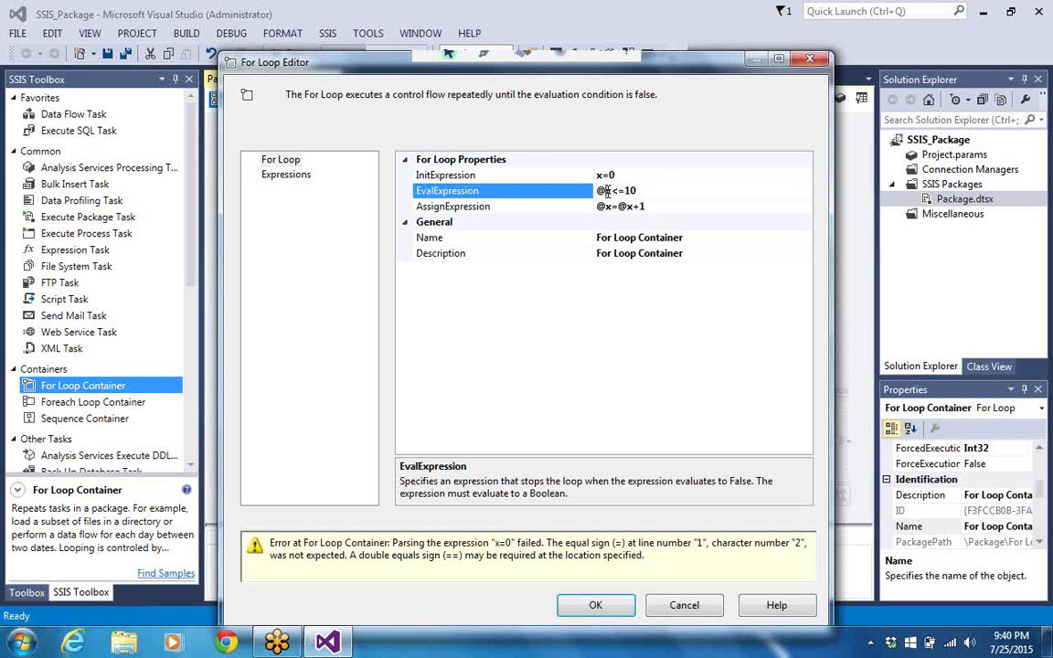
{"action": "key", "text": "BackSpace"}
{"action": "left_click", "coordinate": [608, 207]}
{"action": "key", "text": "BackSpace"}
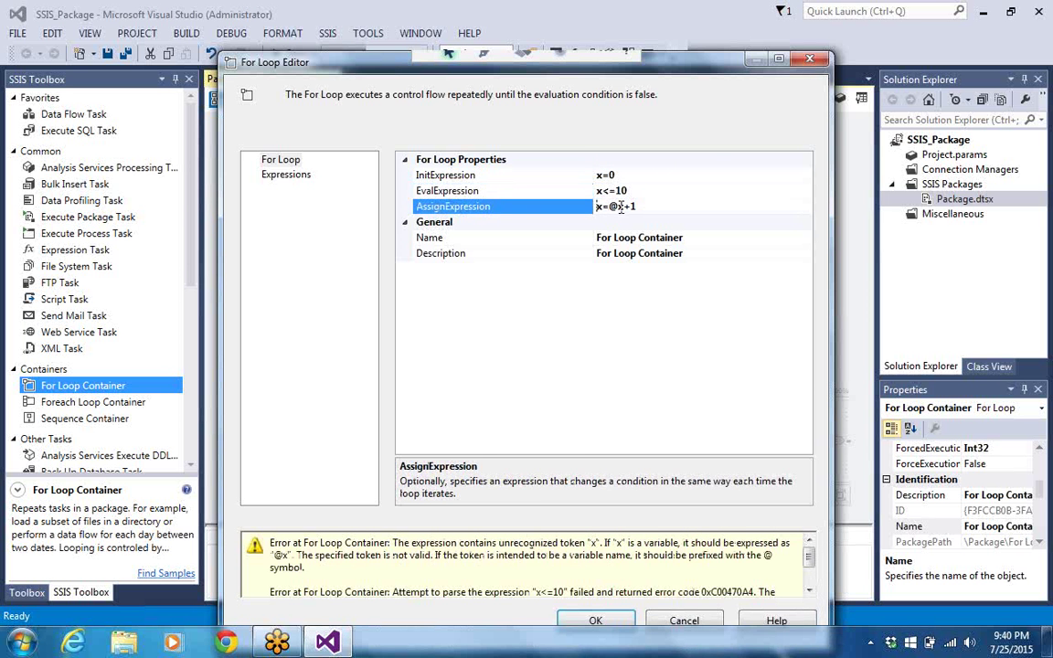
{"action": "left_click", "coordinate": [621, 208]}
Restore the leading @ in InitExpression @x=0, EvalExpression @x<=10 and AssignExpression @x=@x+1, and accept the For Loop Editor.
{"action": "left_click", "coordinate": [605, 174]}
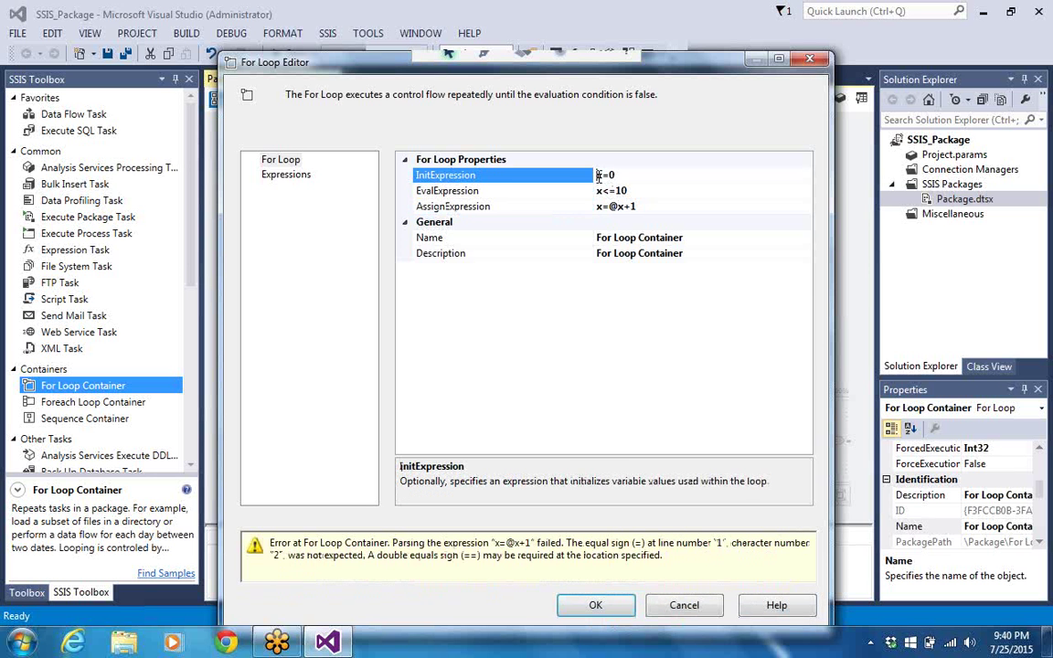
{"action": "type", "text": "@"}
{"action": "left_click", "coordinate": [598, 190]}
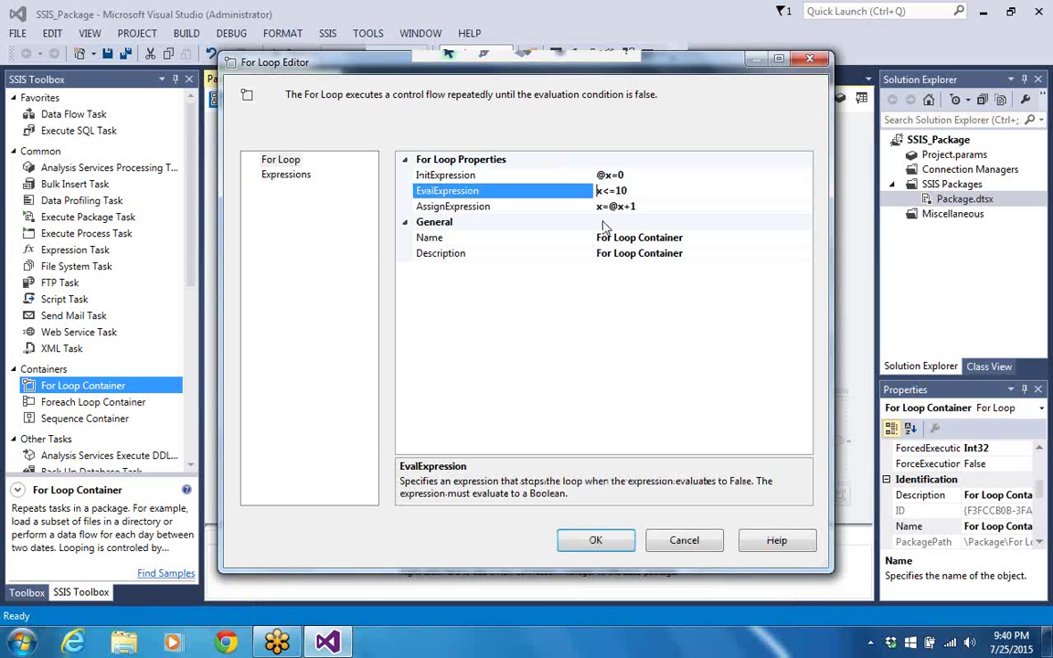
{"action": "type", "text": "@"}
{"action": "left_click", "coordinate": [594, 208]}
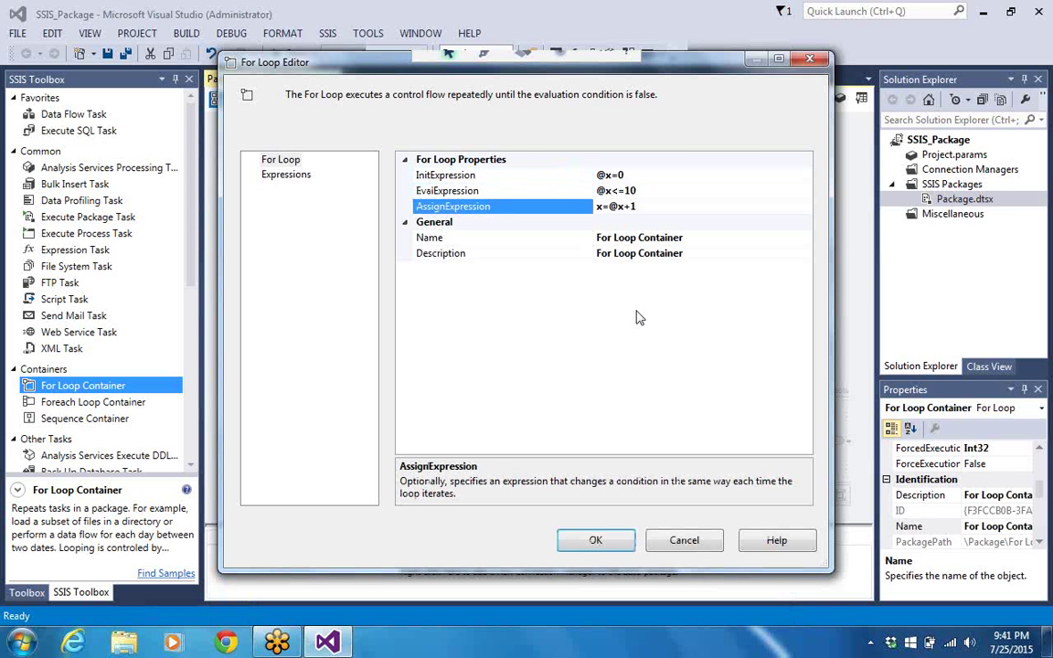
{"action": "type", "text": "@"}
{"action": "left_click", "coordinate": [593, 541]}
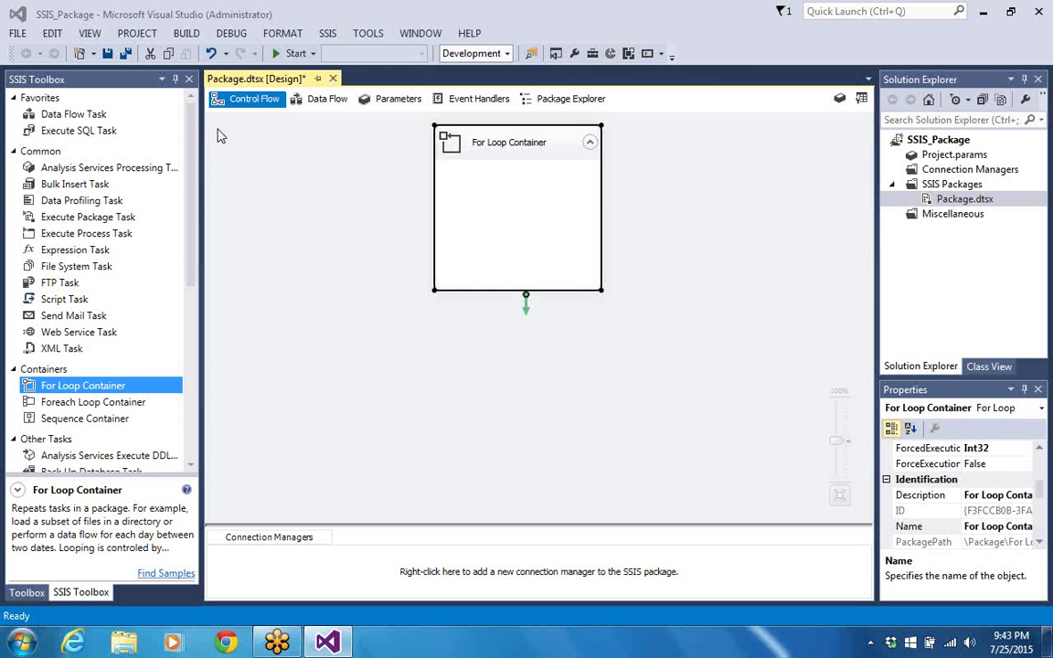
{"action": "left_click", "coordinate": [193, 153]}
{"action": "left_click_drag", "start_coordinate": [193, 152], "coordinate": [192, 254]}
{"action": "left_click", "coordinate": [250, 256]}
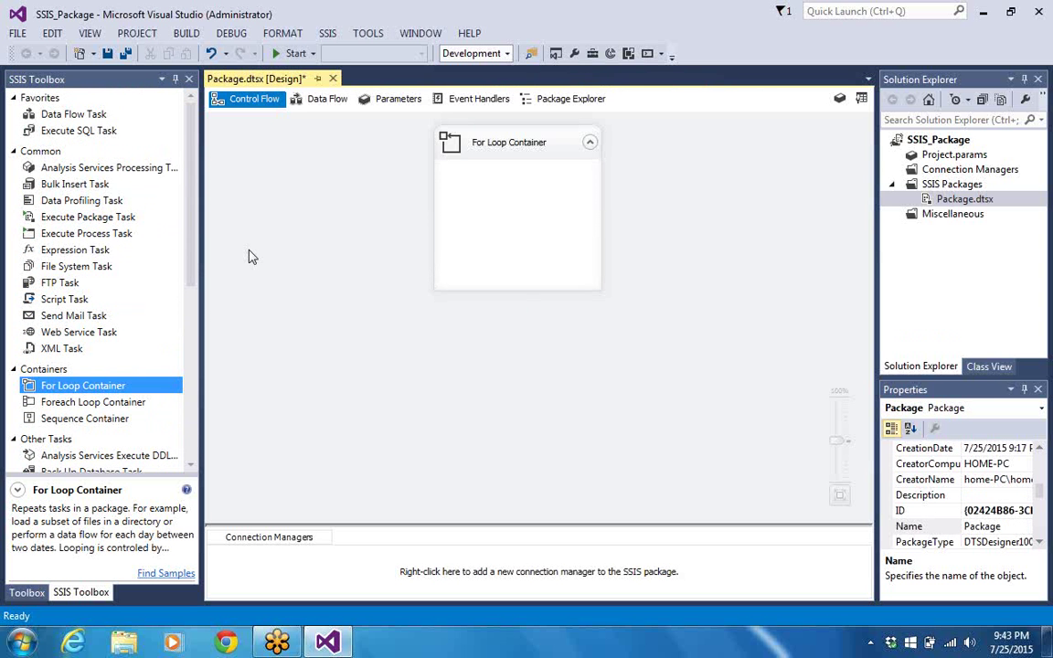
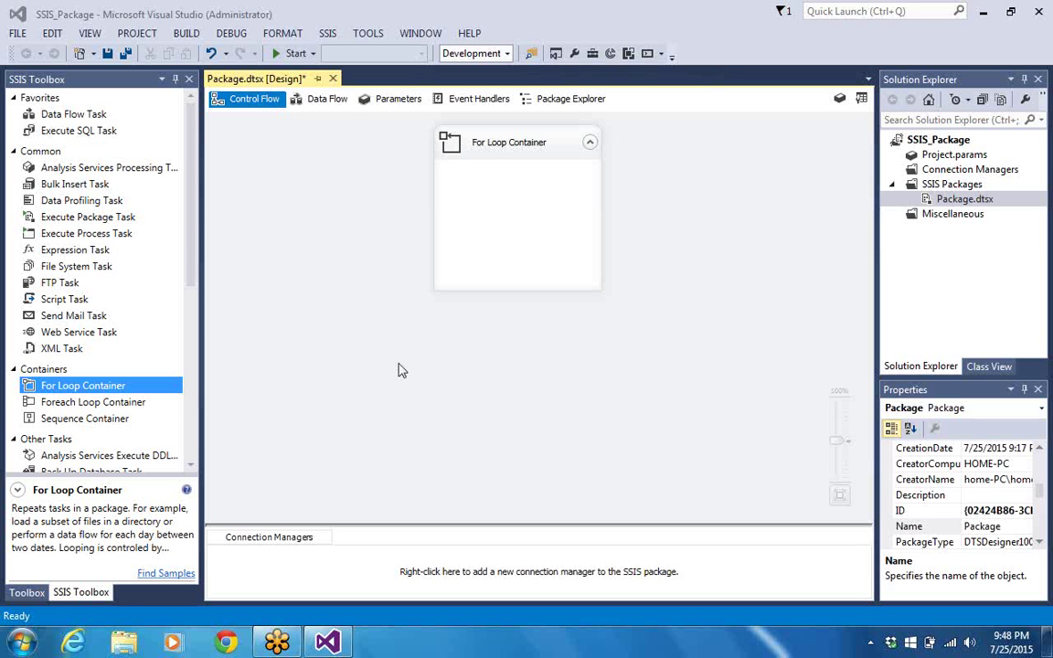
Switch to the Windows desktop and create a new folder there named ssis saturday.
{"action": "left_click", "coordinate": [984, 12]}
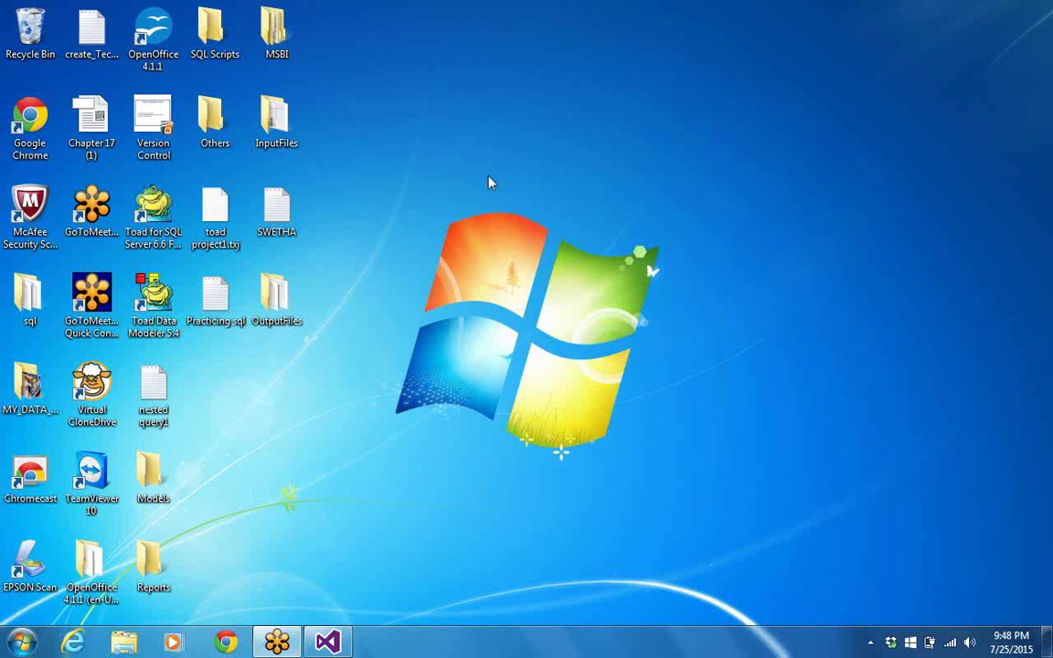
{"action": "right_click", "coordinate": [431, 174]}
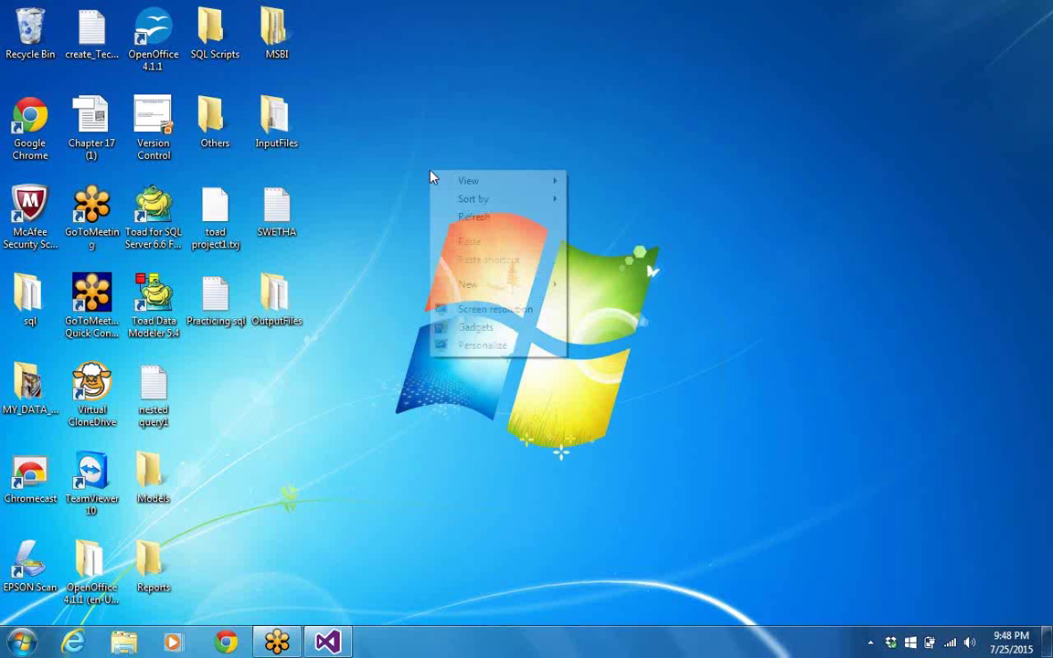
{"action": "mouse_move", "coordinate": [515, 289]}
{"action": "left_click", "coordinate": [596, 286]}
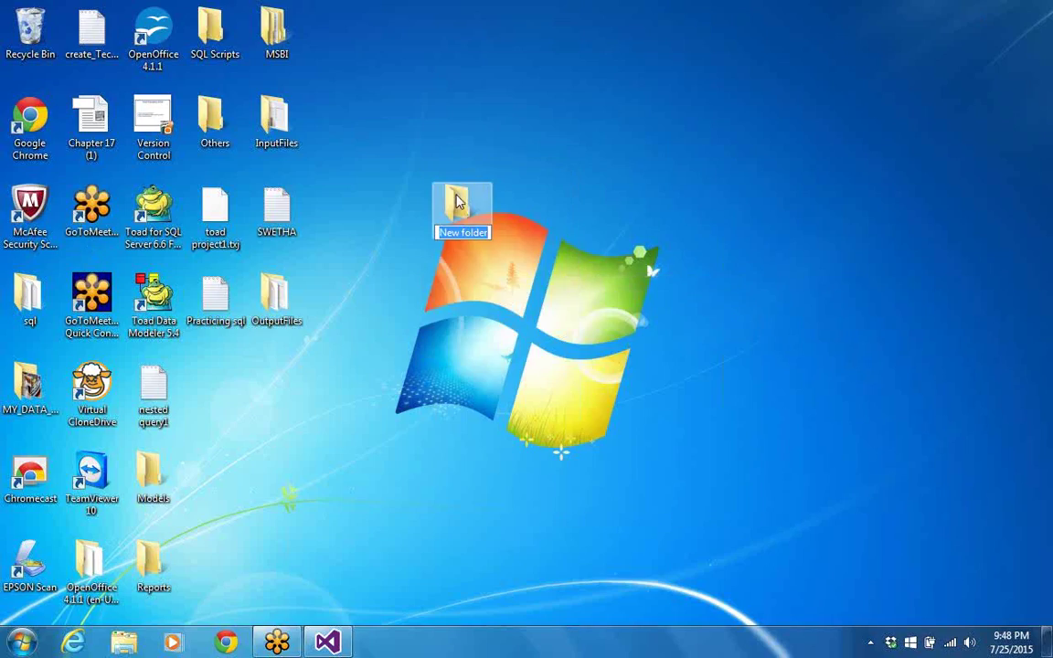
{"action": "type", "text": "ssis"}
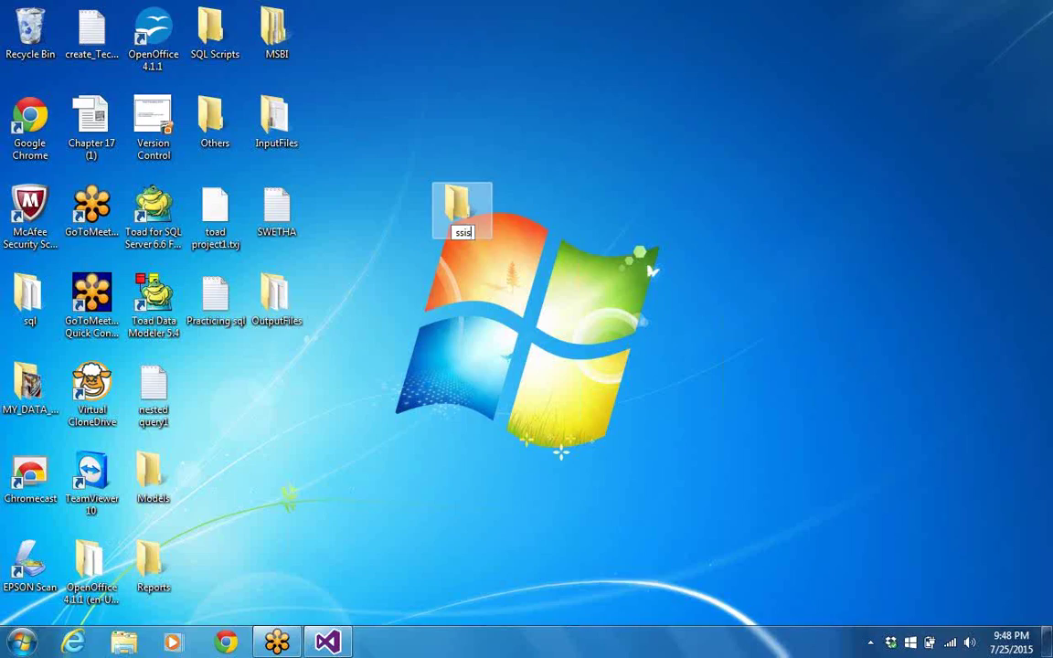
{"action": "key", "text": "Return"}
{"action": "type", "text": "saturday"}
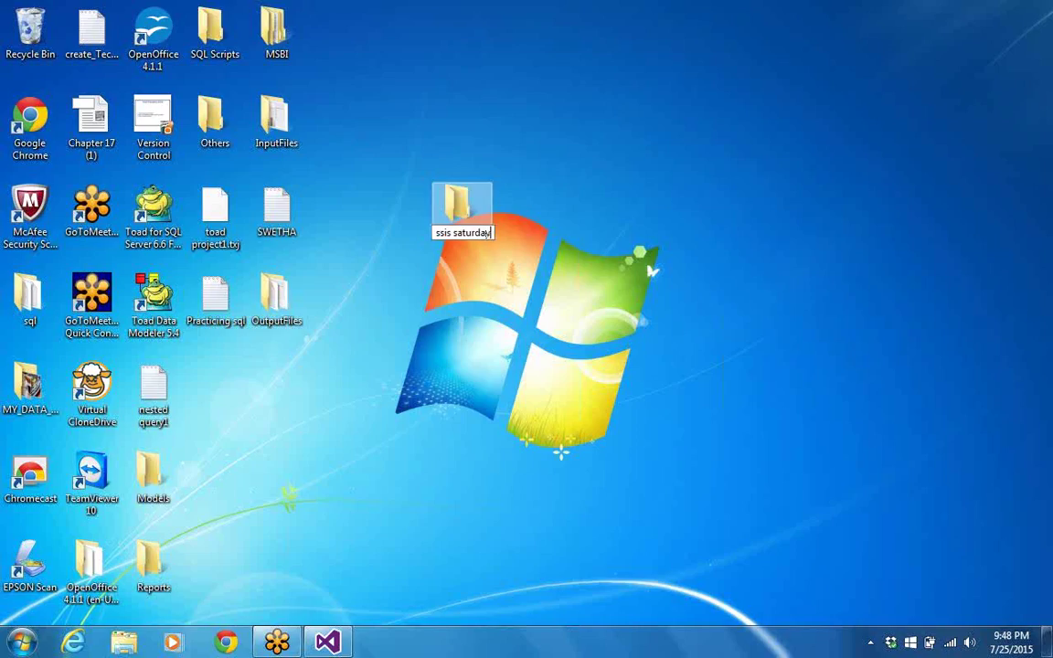
{"action": "key", "text": "Return"}
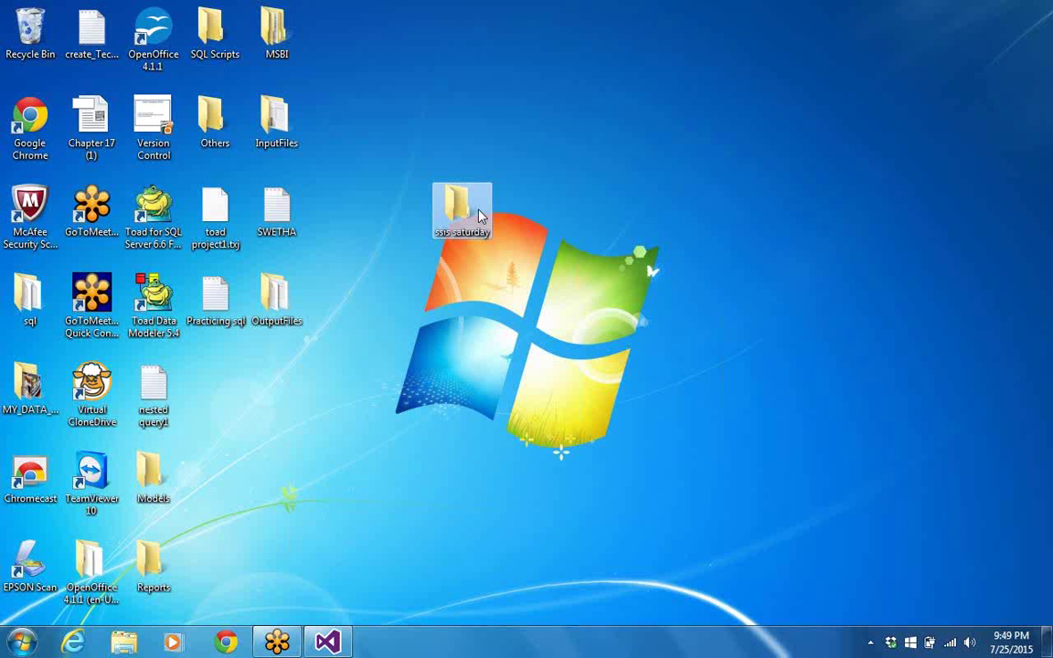
Launch SQL Server 2014 Management Studio and connect to the Database Engine using Windows Authentication.
{"action": "left_click", "coordinate": [20, 643]}
{"action": "left_click", "coordinate": [106, 568]}
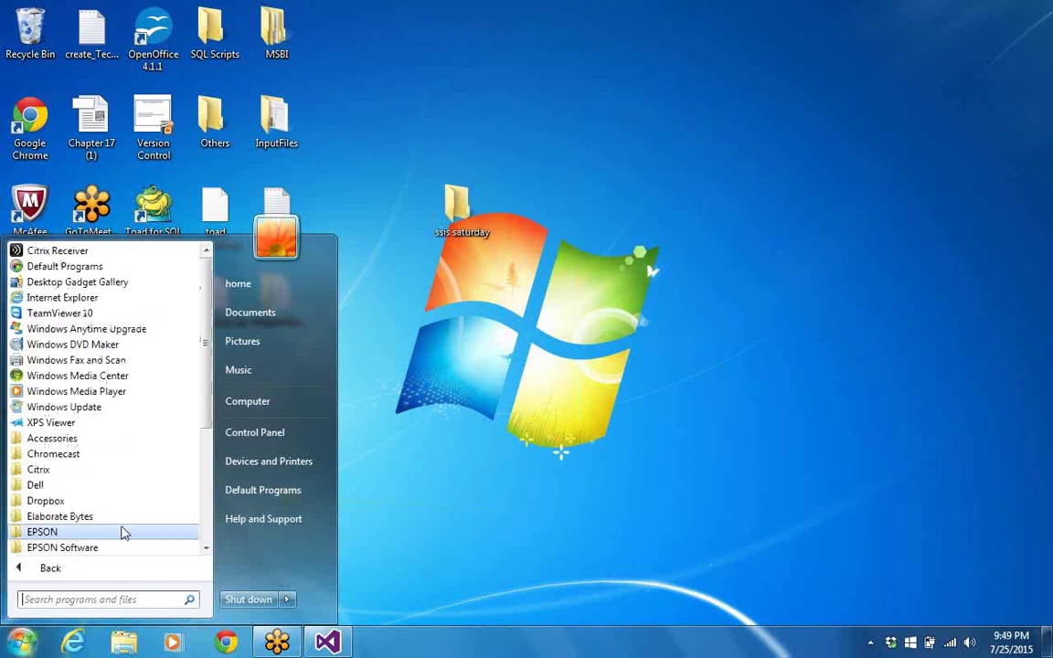
{"action": "left_click_drag", "start_coordinate": [210, 428], "coordinate": [197, 535]}
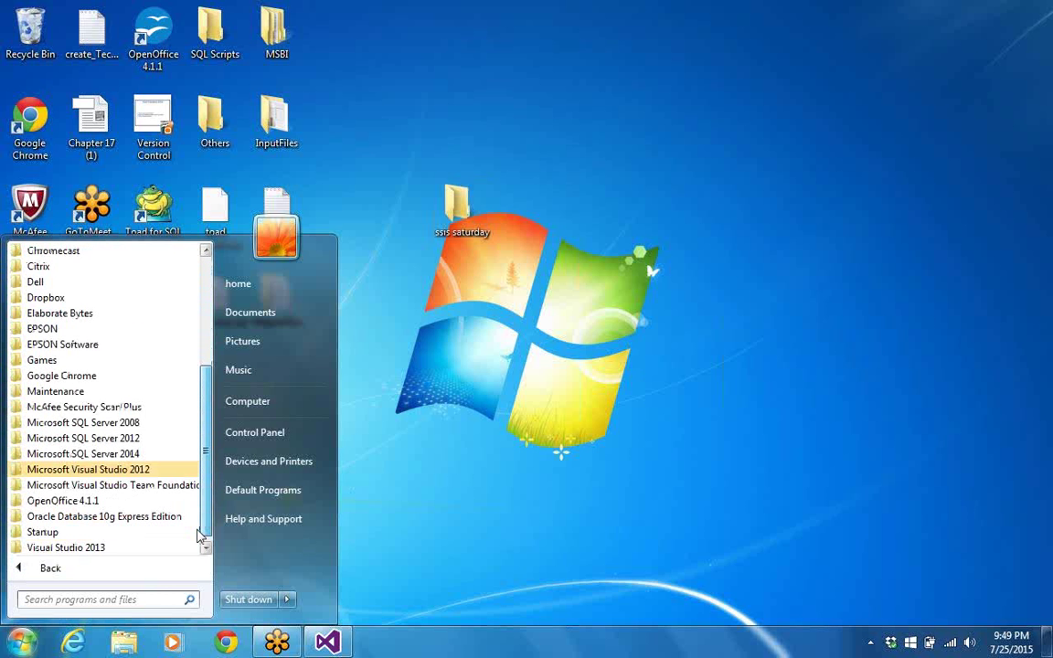
{"action": "left_click", "coordinate": [83, 453]}
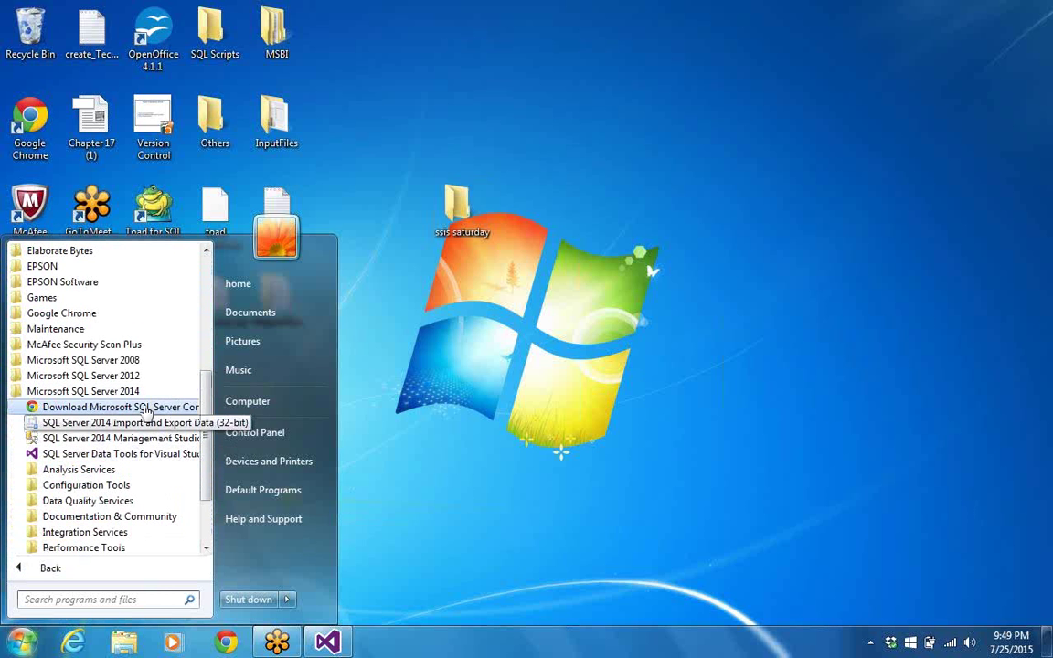
{"action": "right_click", "coordinate": [128, 438]}
{"action": "left_click", "coordinate": [213, 174]}
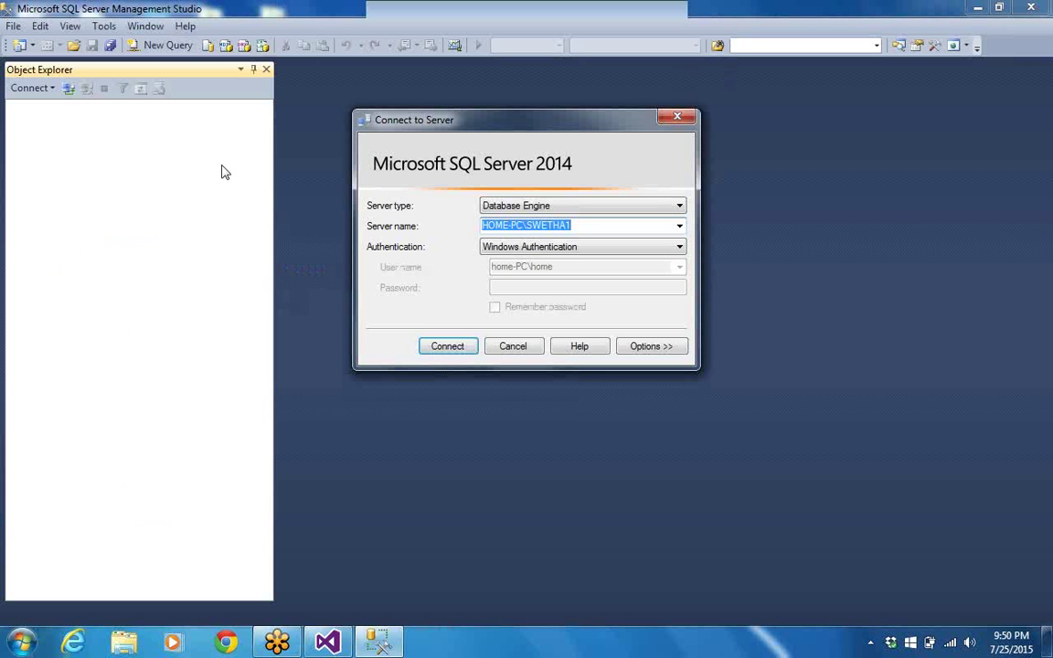
{"action": "left_click", "coordinate": [441, 347]}
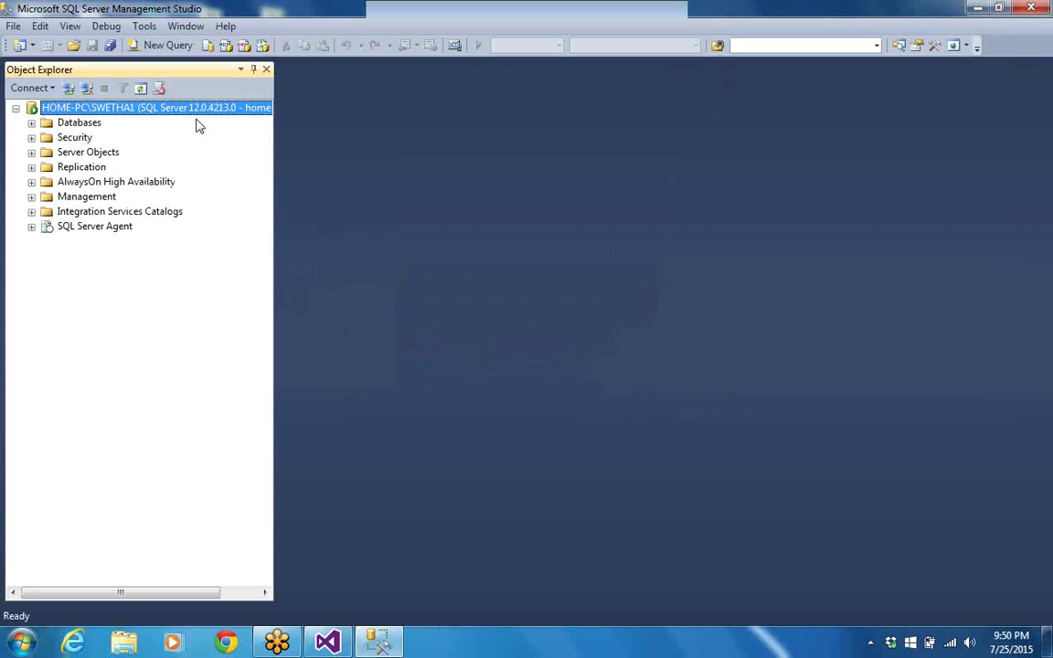
Expand the server's databases, write use practicedb in a new query and execute it.
{"action": "left_click", "coordinate": [165, 48]}
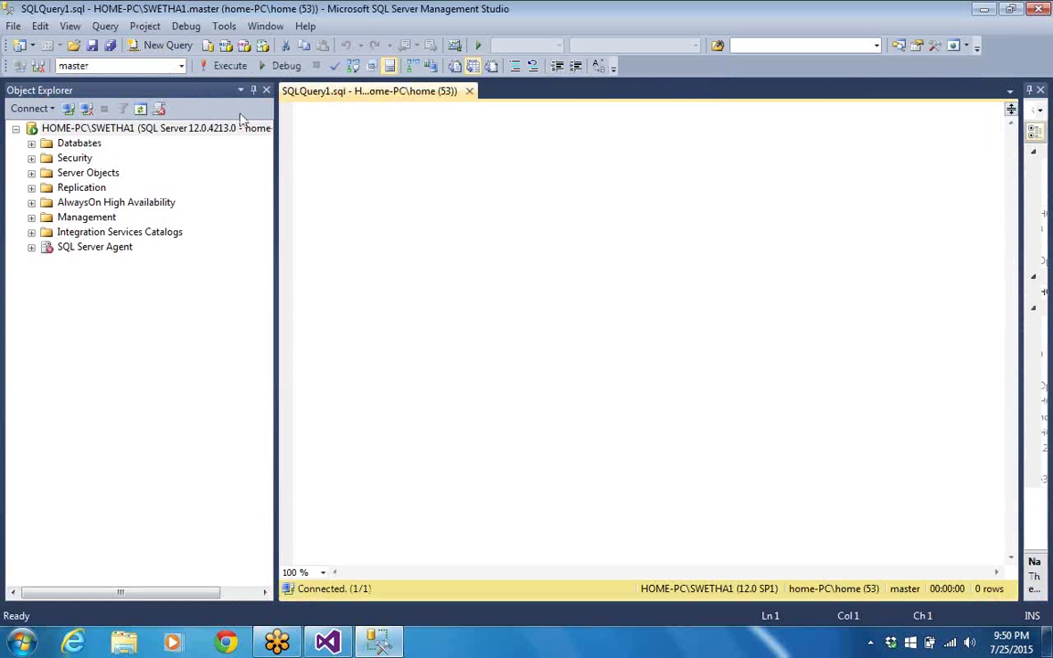
{"action": "left_click", "coordinate": [31, 143]}
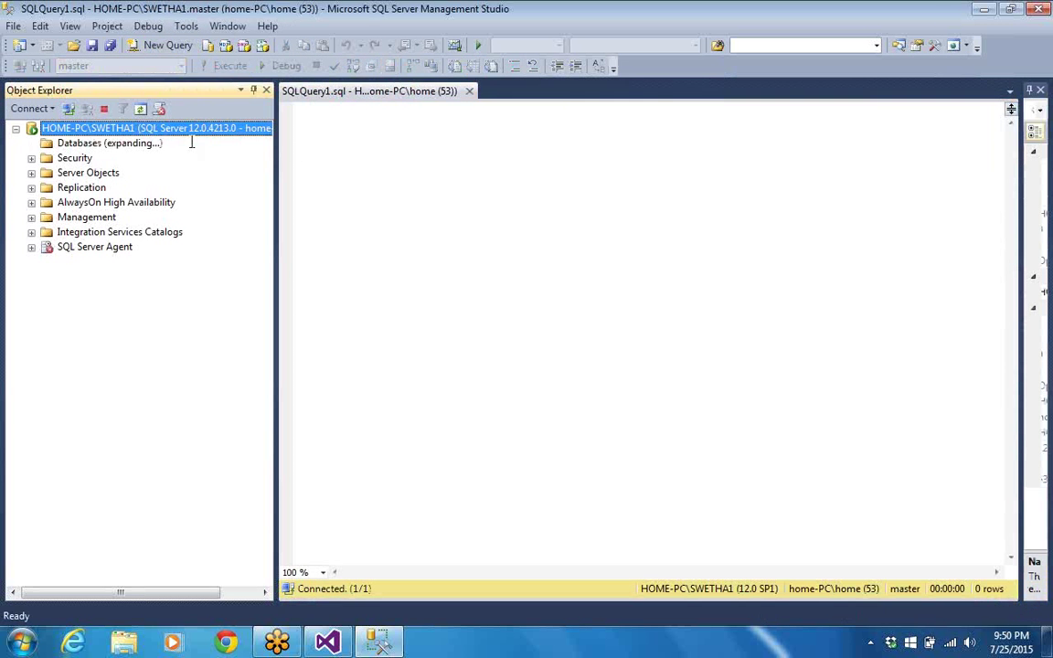
{"action": "left_click", "coordinate": [380, 140]}
{"action": "type", "text": "use"}
{"action": "type", "text": " pra"}
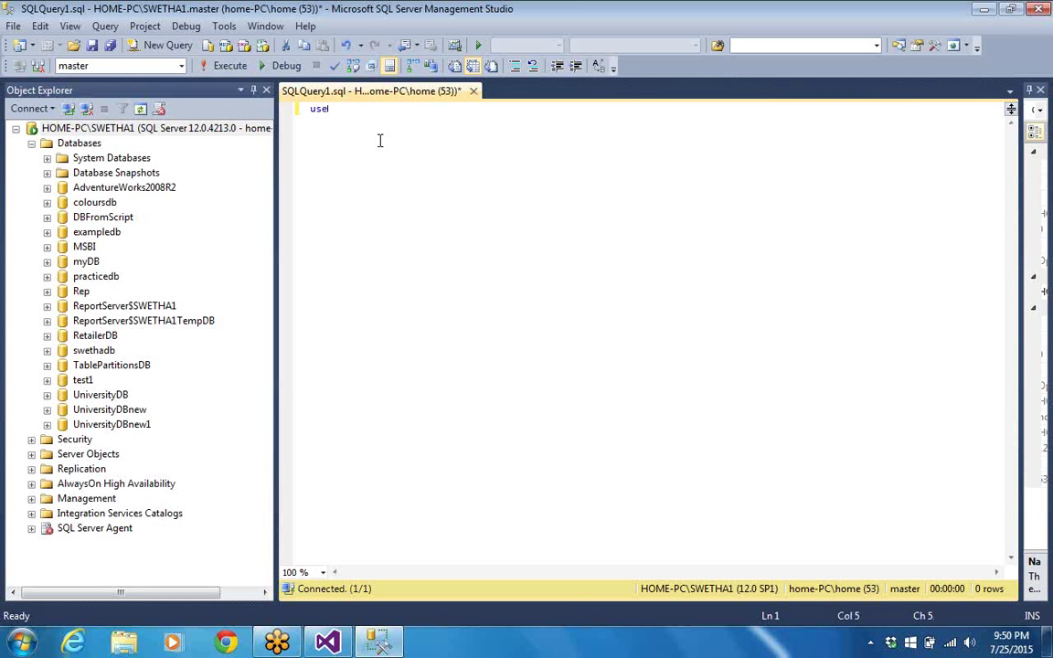
{"action": "type", "text": "cticedb"}
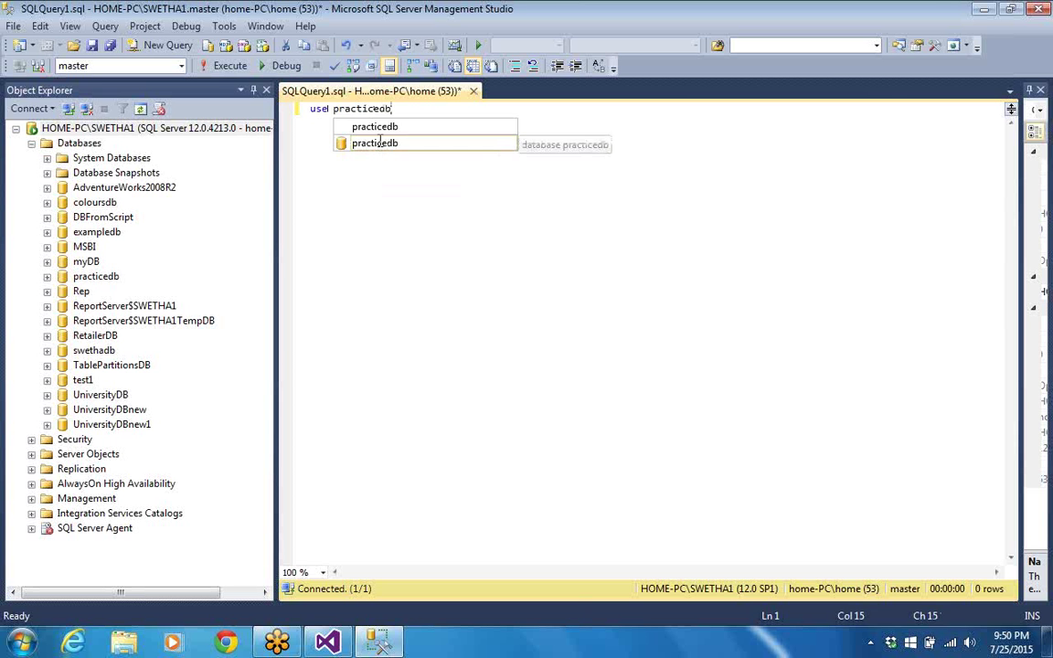
{"action": "double_click", "coordinate": [381, 144]}
{"action": "key", "text": "shift+Home"}
{"action": "left_click", "coordinate": [224, 64]}
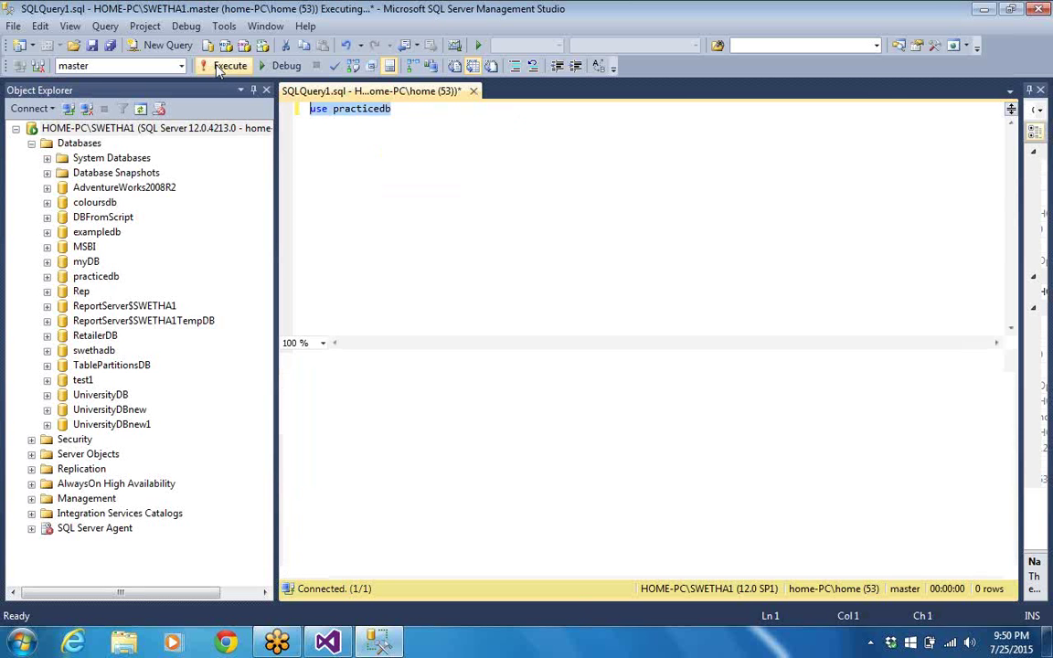
Add the statement create table tblSSIS(Id int) below the use practicedb line.
{"action": "key", "text": "End"}
{"action": "key", "text": "Return"}
{"action": "key", "text": "Return"}
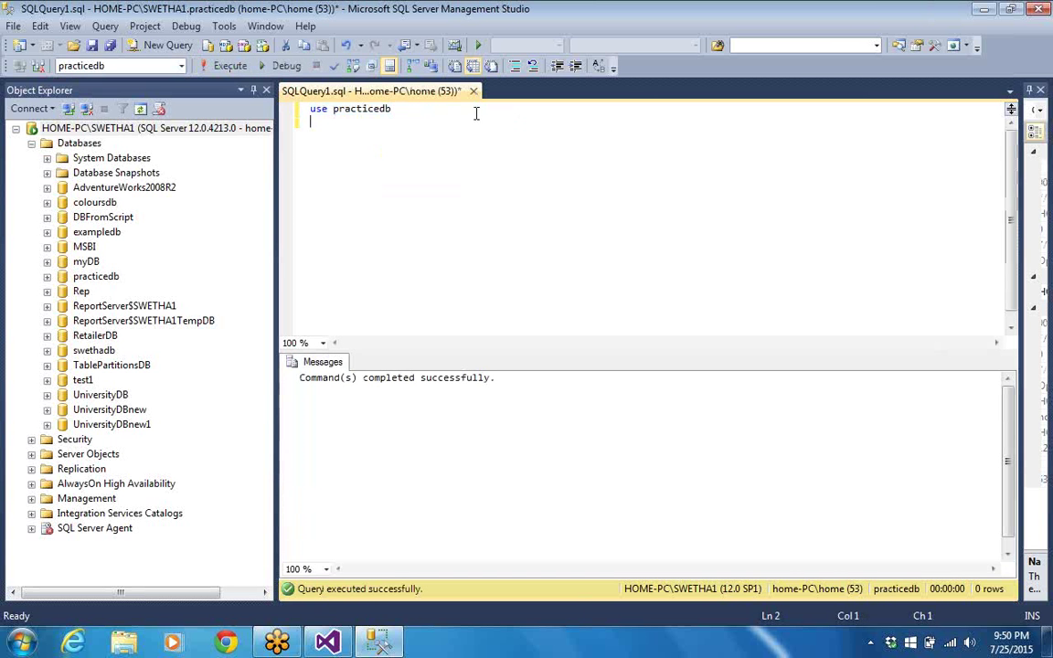
{"action": "type", "text": "create t"}
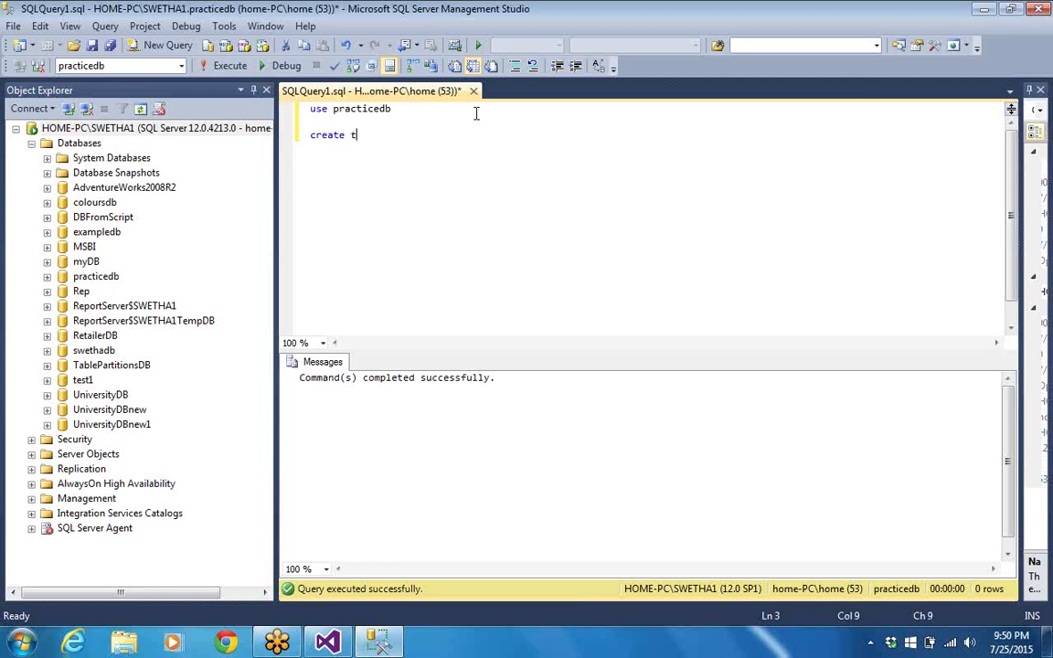
{"action": "type", "text": "able tblSSIS"}
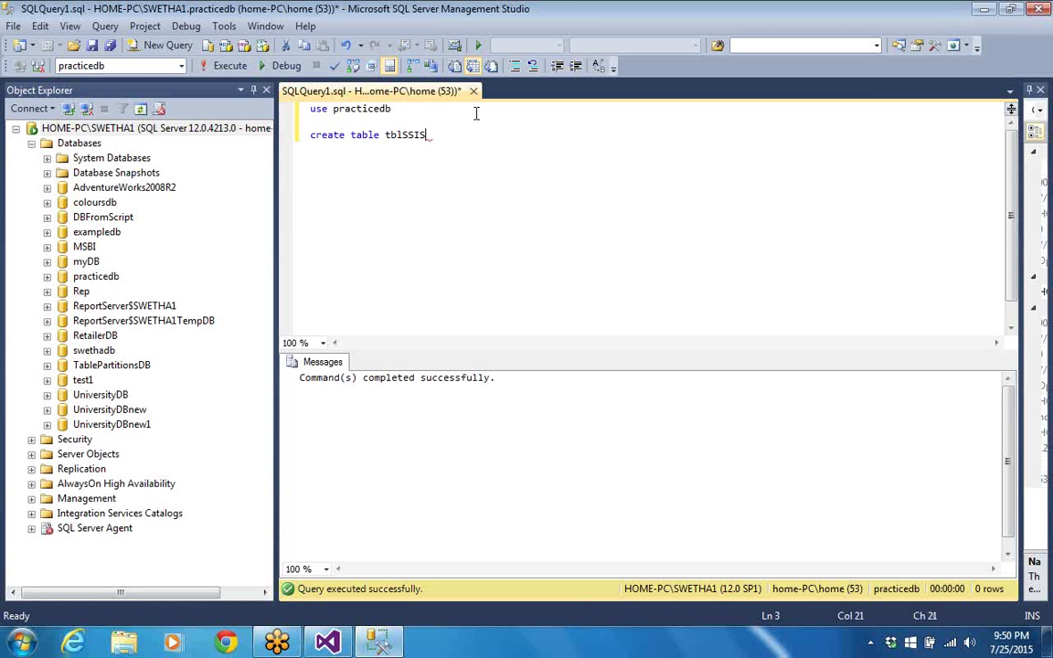
{"action": "key", "text": "BackSpace"}
{"action": "type", "text": "(Id in"}
{"action": "type", "text": "t,Name "}
{"action": "type", "text": "s"}
{"action": "key", "text": "BackSpace"}
{"action": "key", "text": "BackSpace"}
{"action": "key", "text": "BackSpace"}
{"action": "key", "text": "BackSpace"}
{"action": "key", "text": "BackSpace"}
{"action": "key", "text": "BackSpace"}
{"action": "key", "text": "BackSpace"}
{"action": "type", "text": ")"}
Execute only the create table tblSSIS statement.
{"action": "key", "text": "shift+Home"}
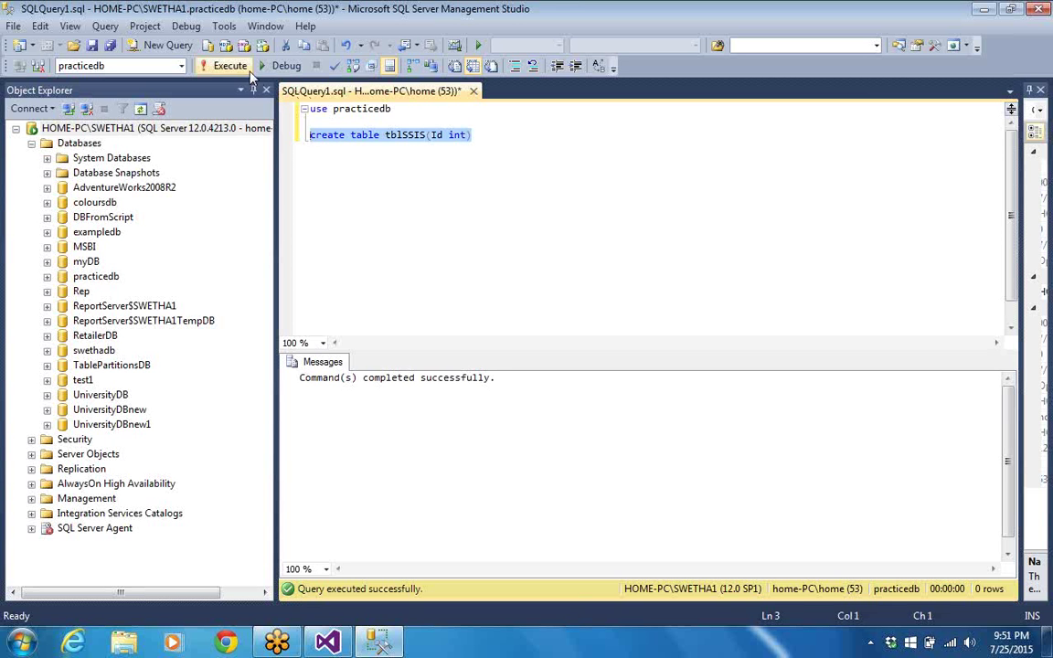
{"action": "left_click", "coordinate": [224, 61]}
{"action": "left_click", "coordinate": [499, 146]}
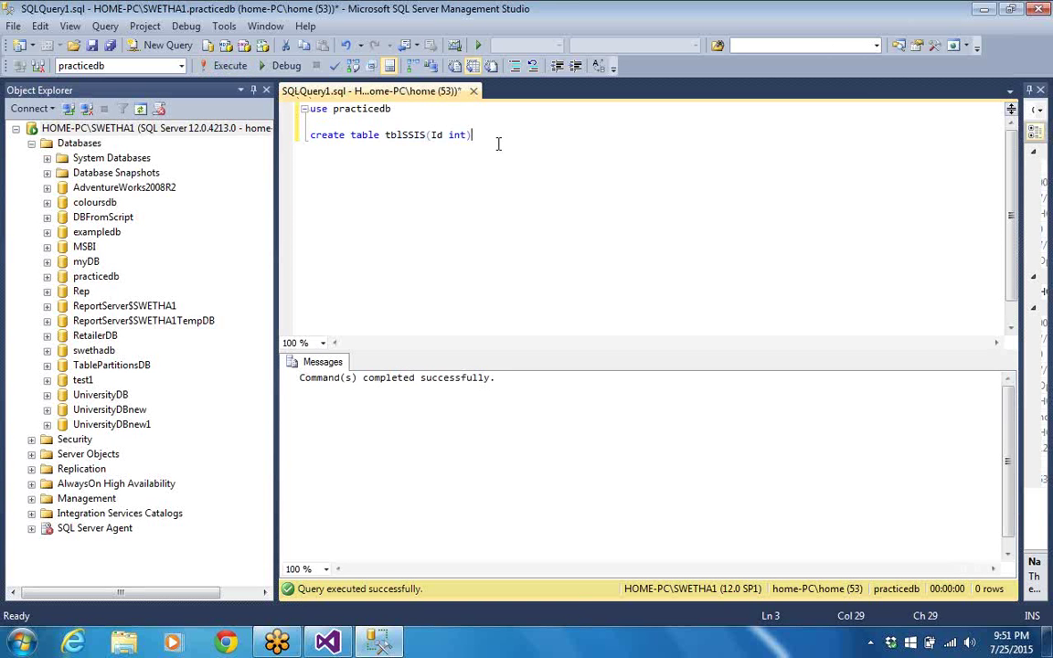
{"action": "left_click", "coordinate": [89, 45]}
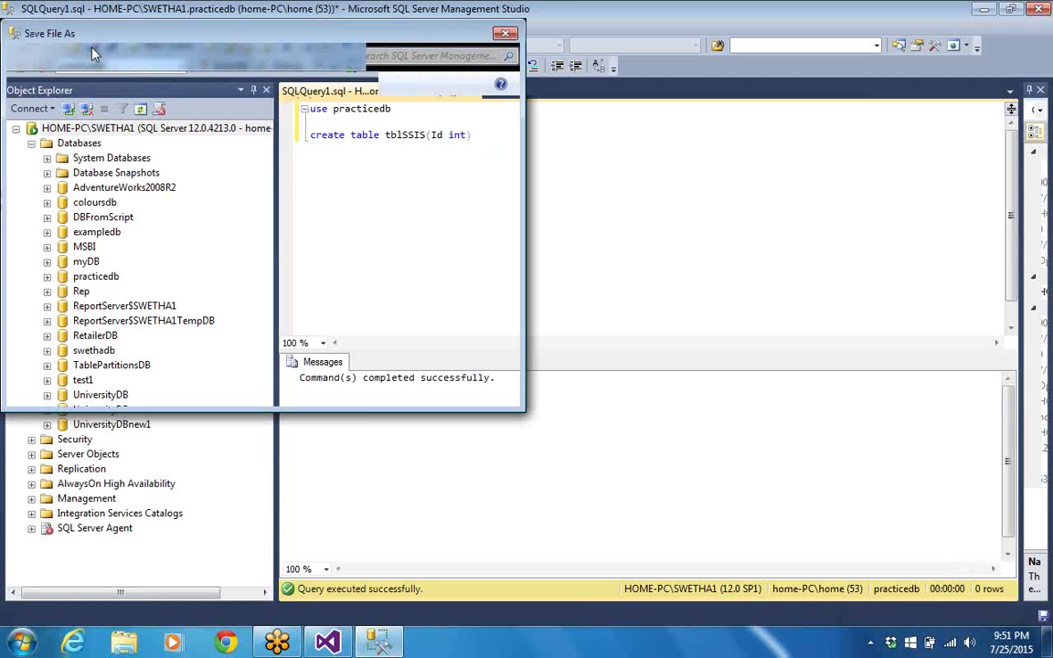
{"action": "left_click", "coordinate": [63, 185]}
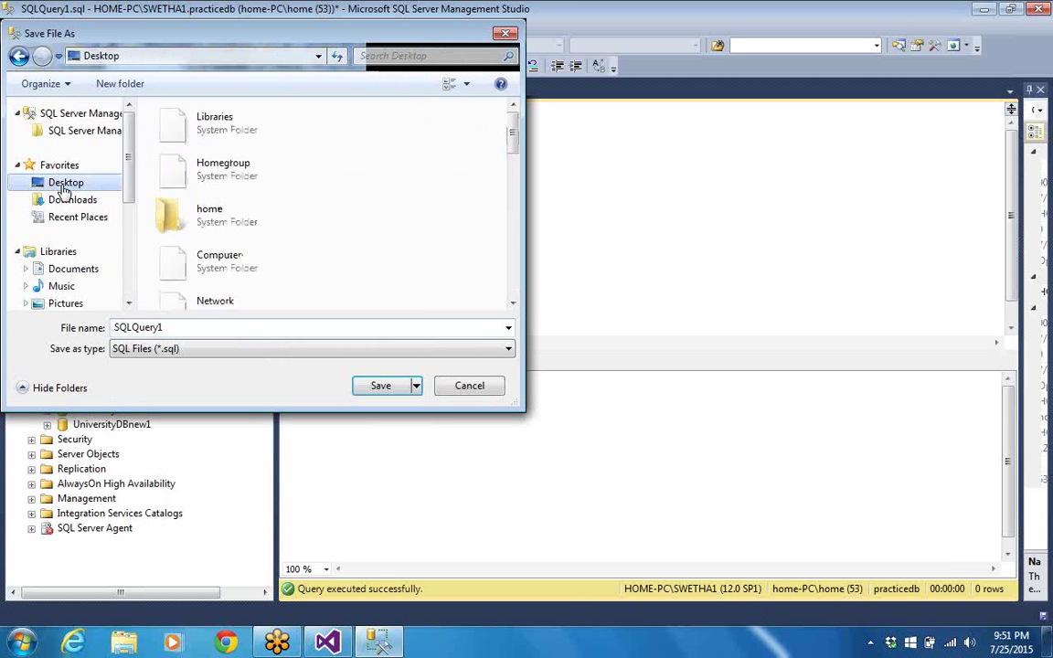
{"action": "double_click", "coordinate": [169, 327]}
{"action": "left_click", "coordinate": [169, 327]}
{"action": "type", "text": "00"}
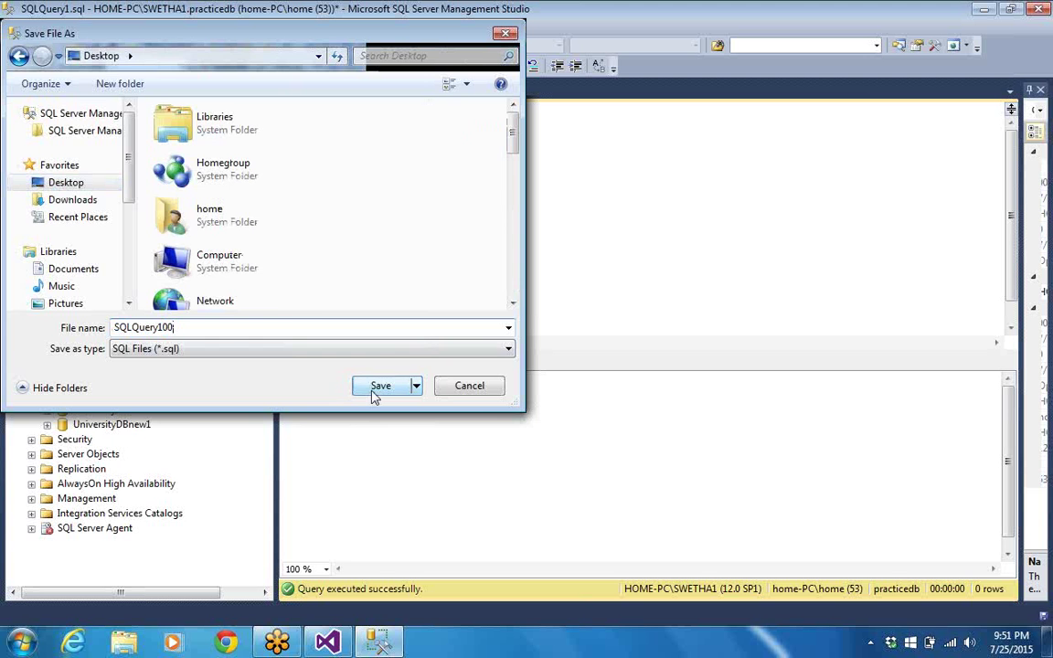
{"action": "left_click", "coordinate": [460, 386]}
{"action": "type", "text": ";"}
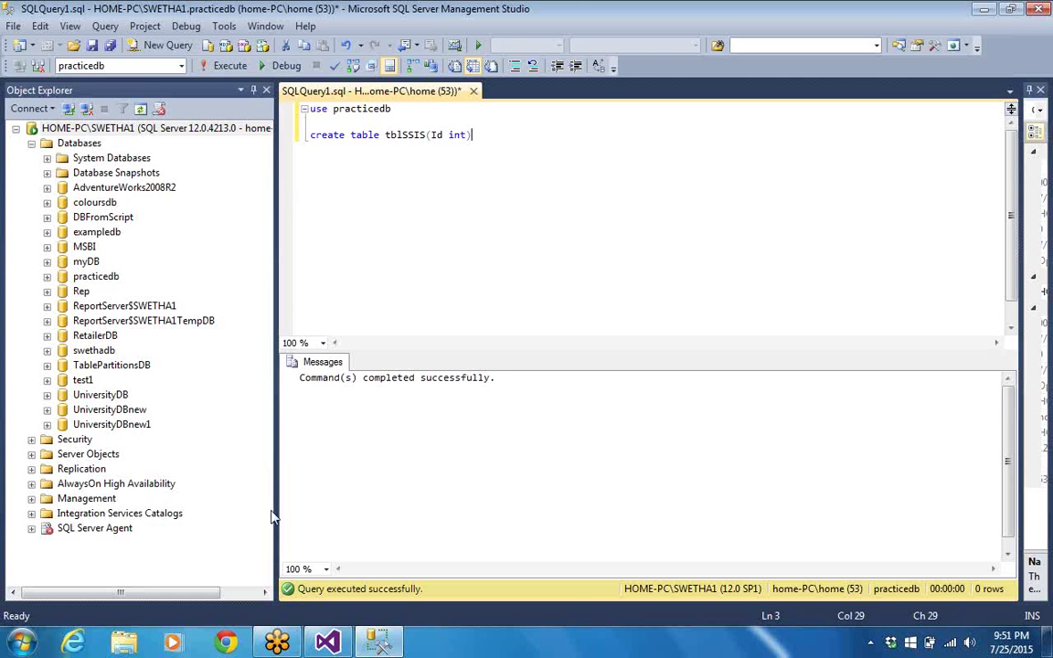
Switch to the SSIS_Package project in Visual Studio and place an Execute SQL Task inside the For Loop Container.
{"action": "left_click", "coordinate": [335, 644]}
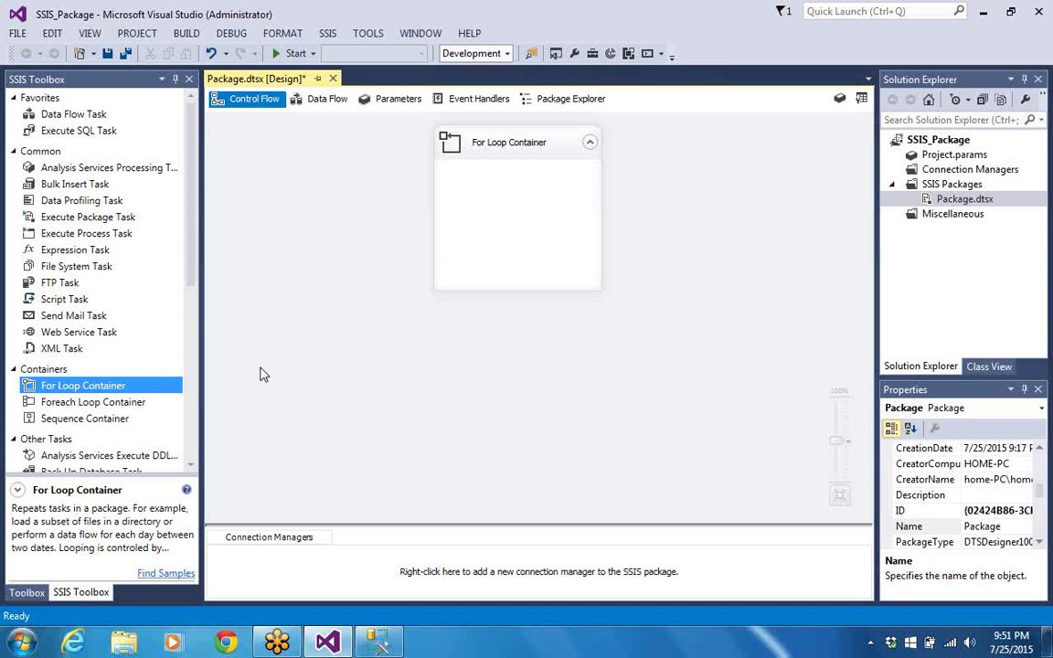
{"action": "left_click", "coordinate": [190, 279]}
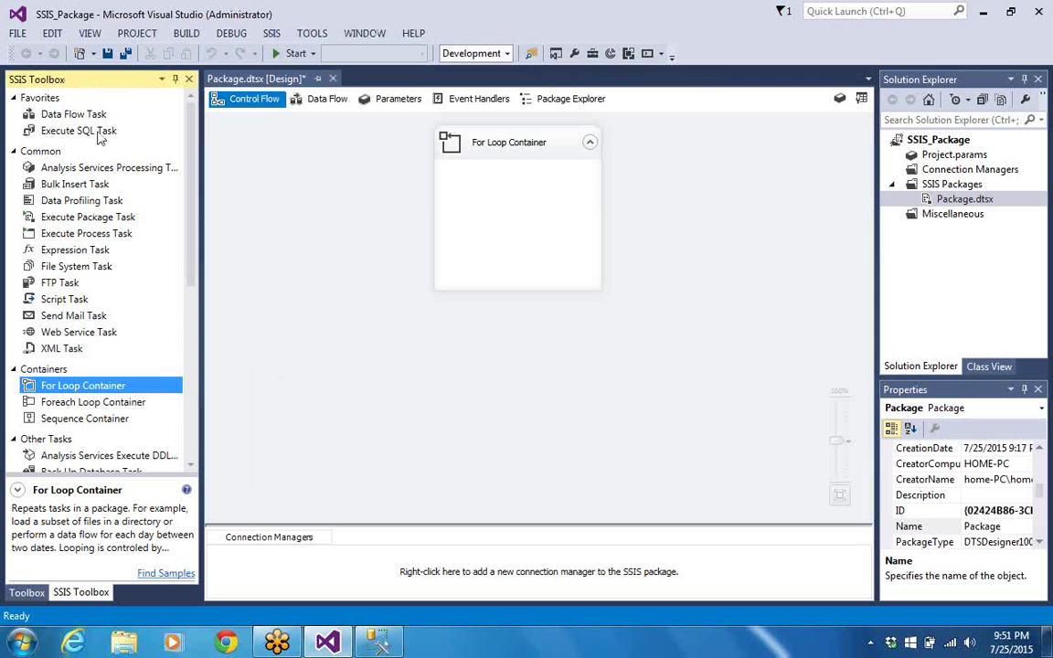
{"action": "left_click_drag", "start_coordinate": [98, 133], "coordinate": [479, 198]}
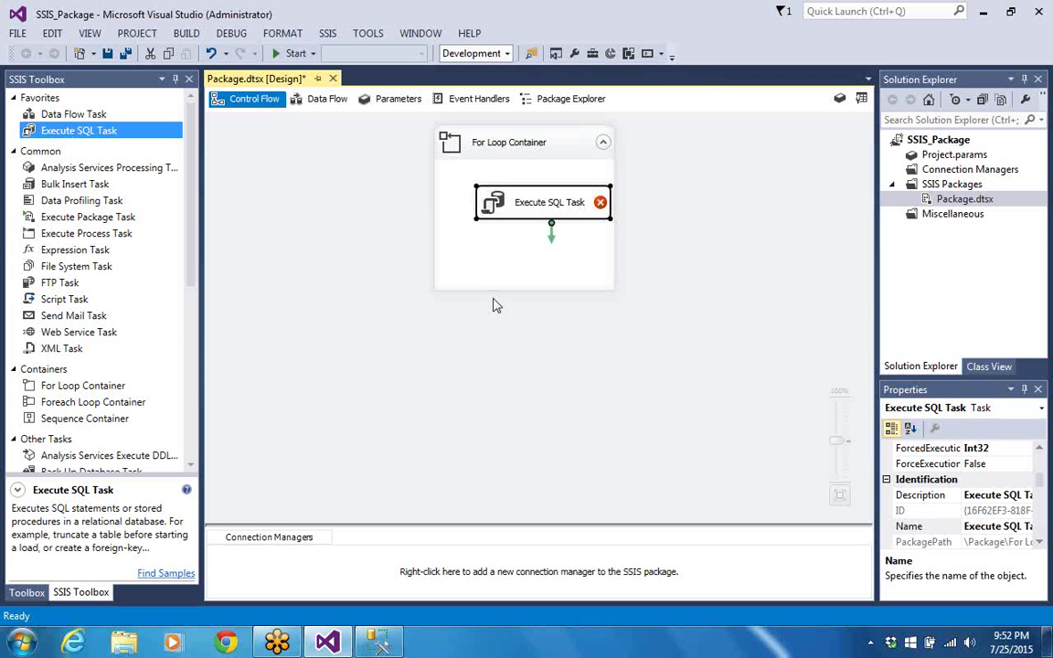
{"action": "left_click", "coordinate": [602, 149]}
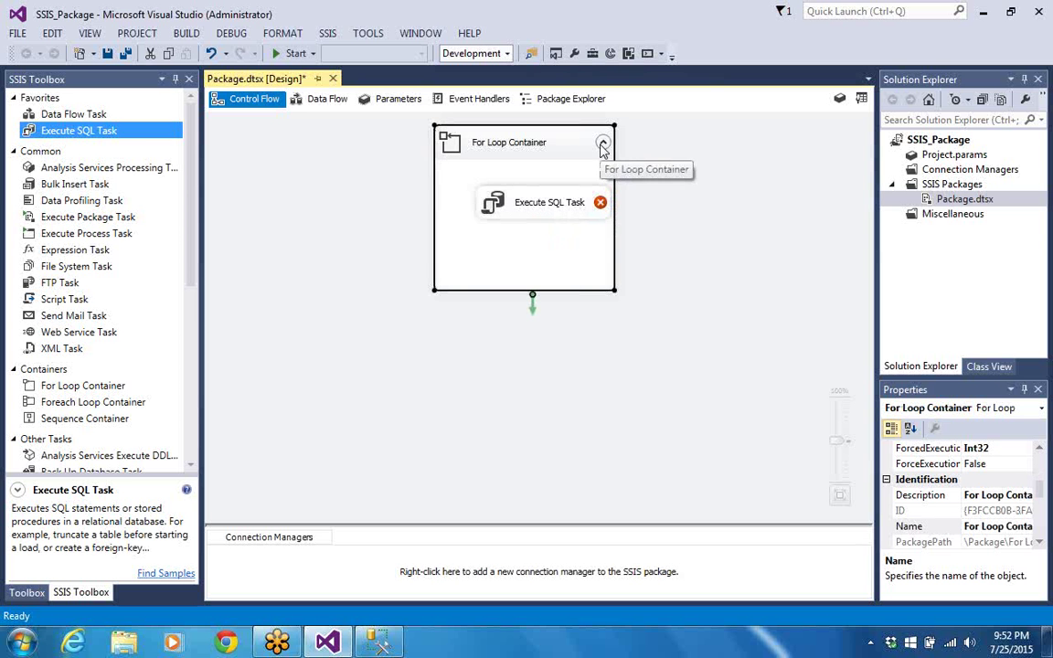
{"action": "double_click", "coordinate": [602, 149]}
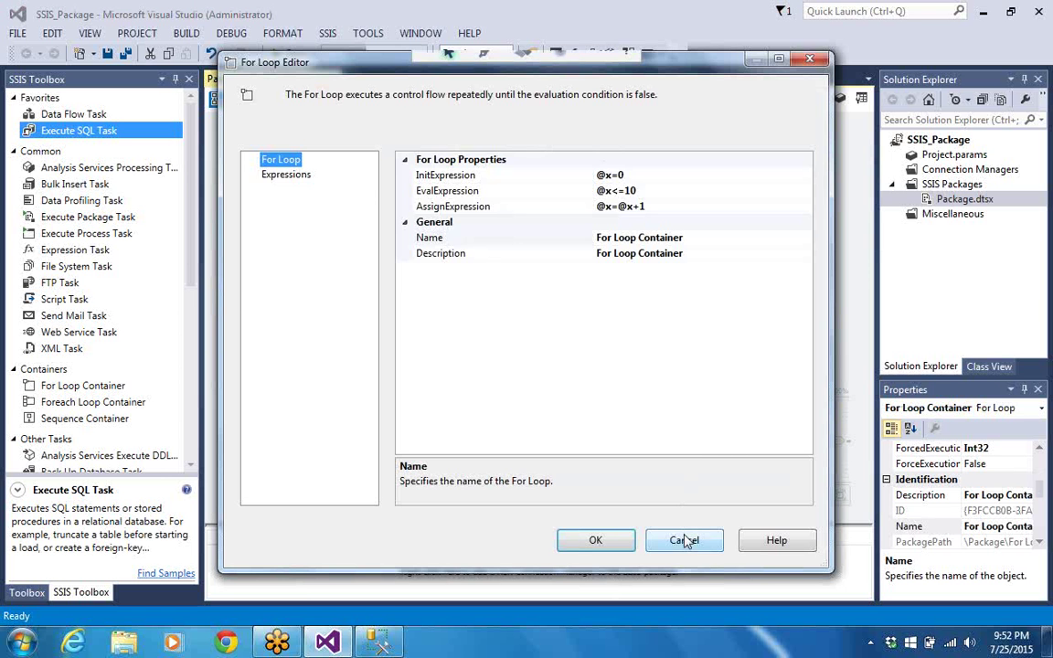
{"action": "left_click", "coordinate": [685, 541]}
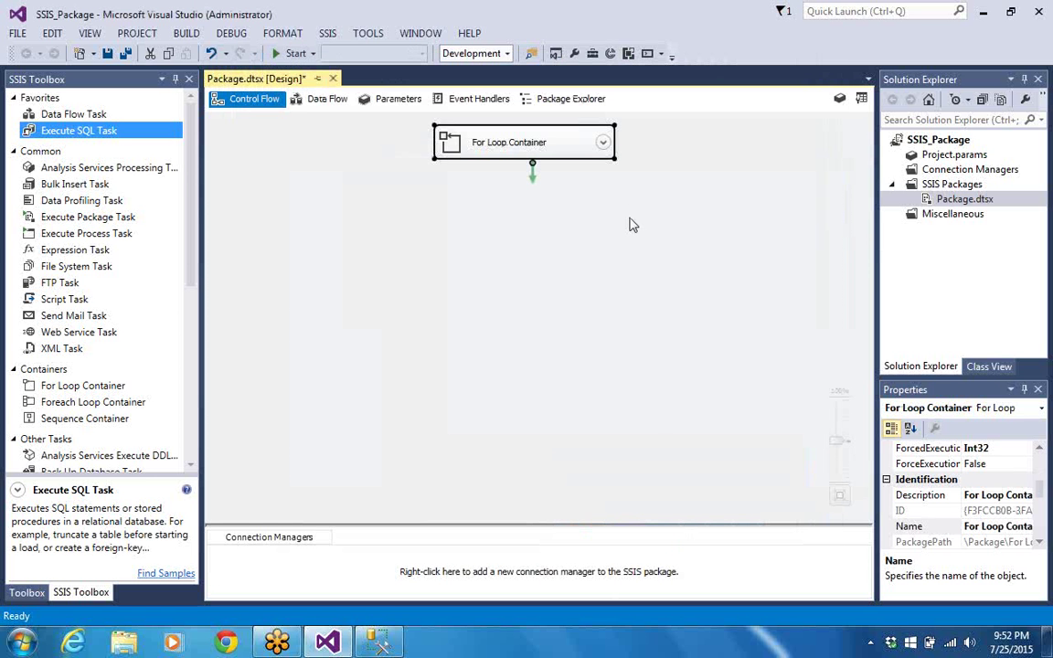
{"action": "left_click", "coordinate": [604, 143]}
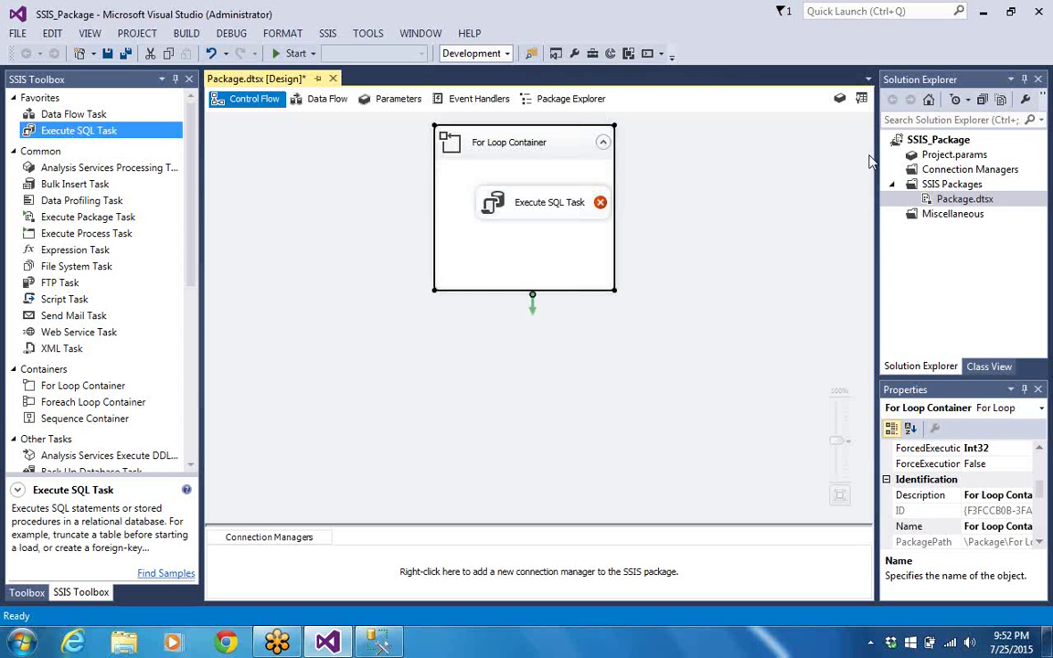
Start a new project-level connection manager of type OLEDB for SSIS_Package.
{"action": "left_click", "coordinate": [934, 171]}
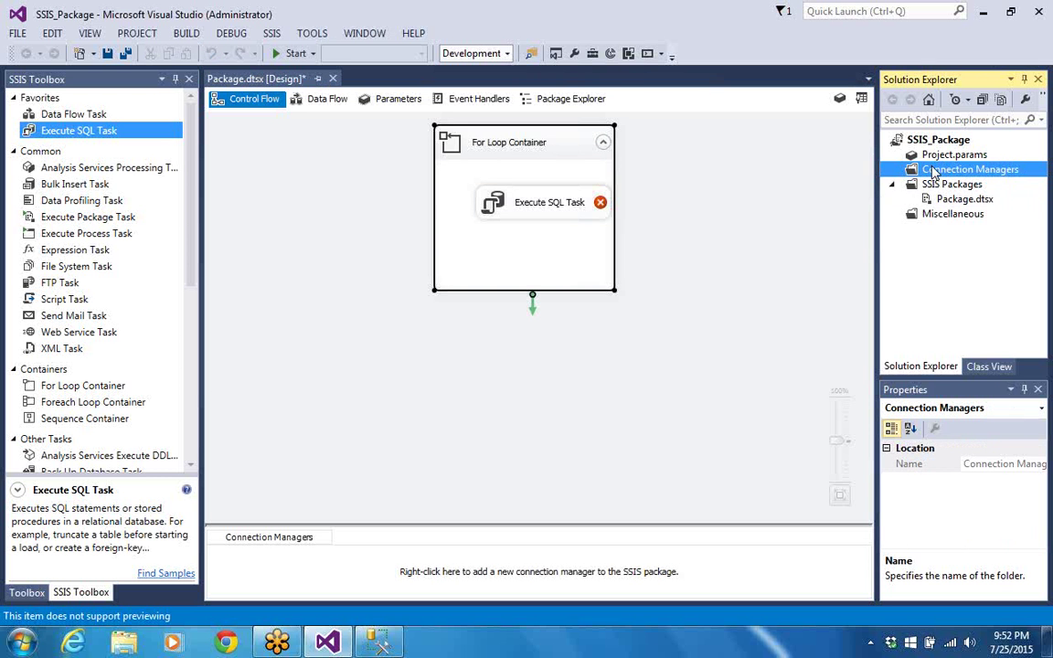
{"action": "right_click", "coordinate": [936, 170]}
{"action": "left_click", "coordinate": [873, 180]}
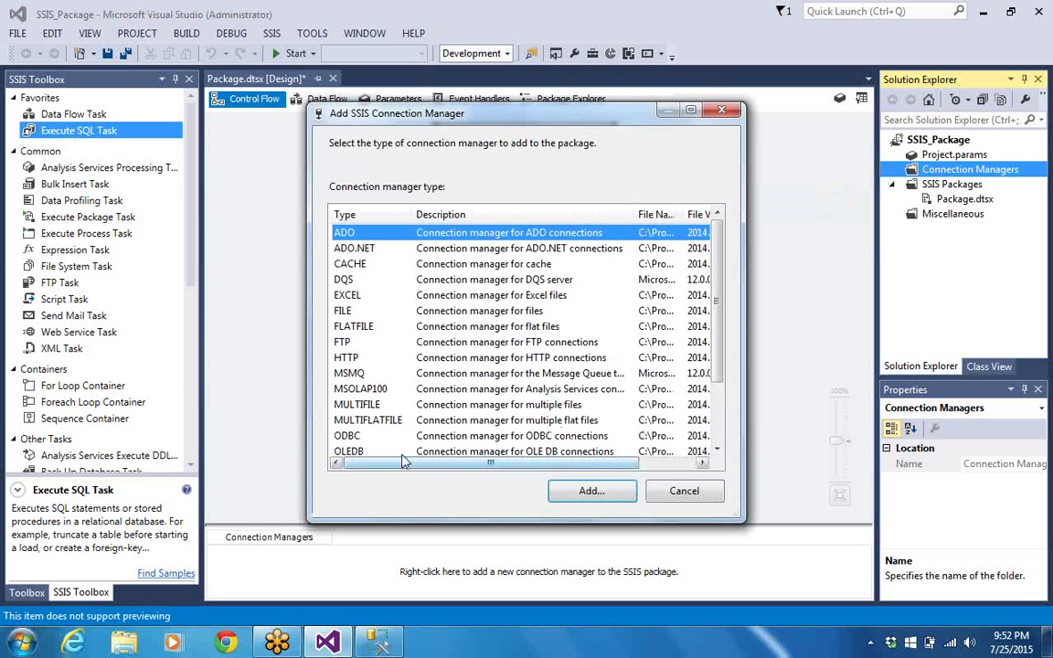
{"action": "scroll", "coordinate": [718, 331], "scroll_direction": "down", "scroll_amount": 2}
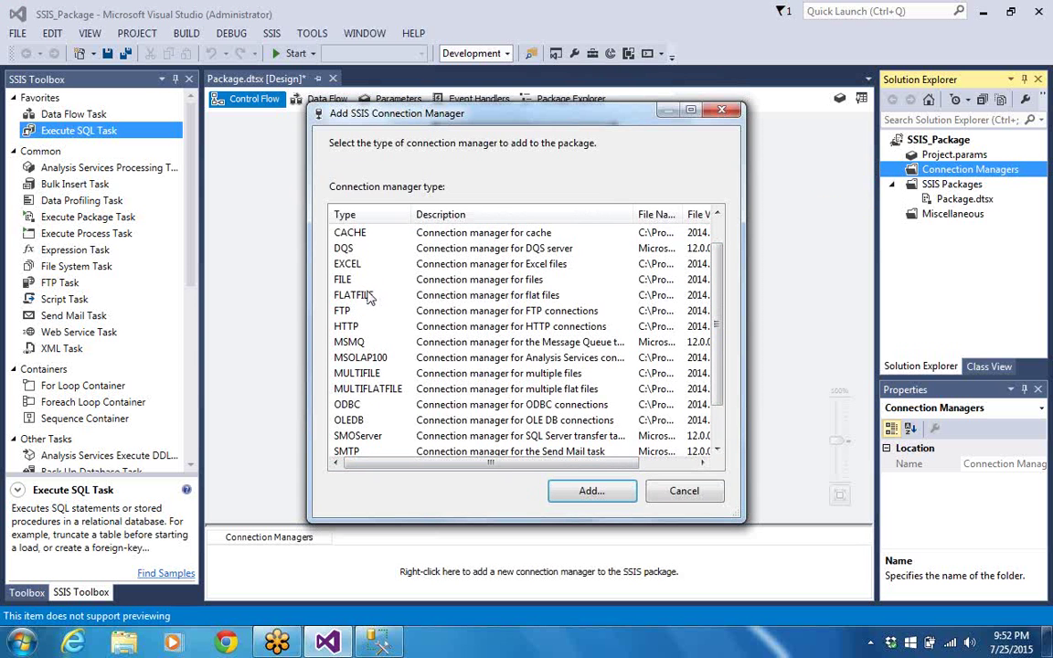
{"action": "left_click", "coordinate": [364, 421]}
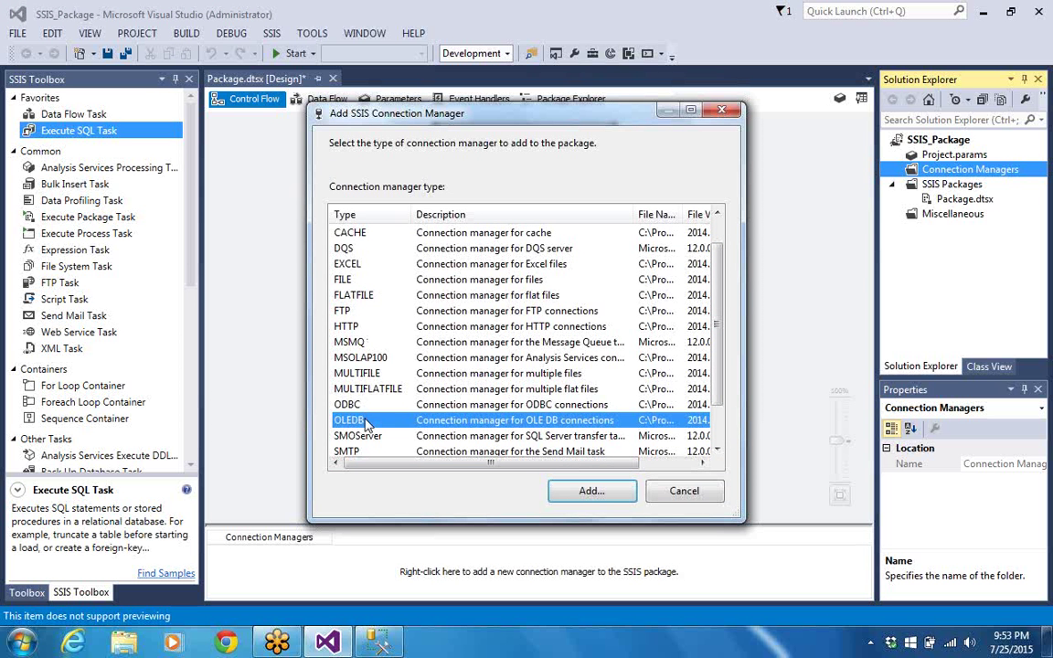
{"action": "left_click", "coordinate": [592, 492]}
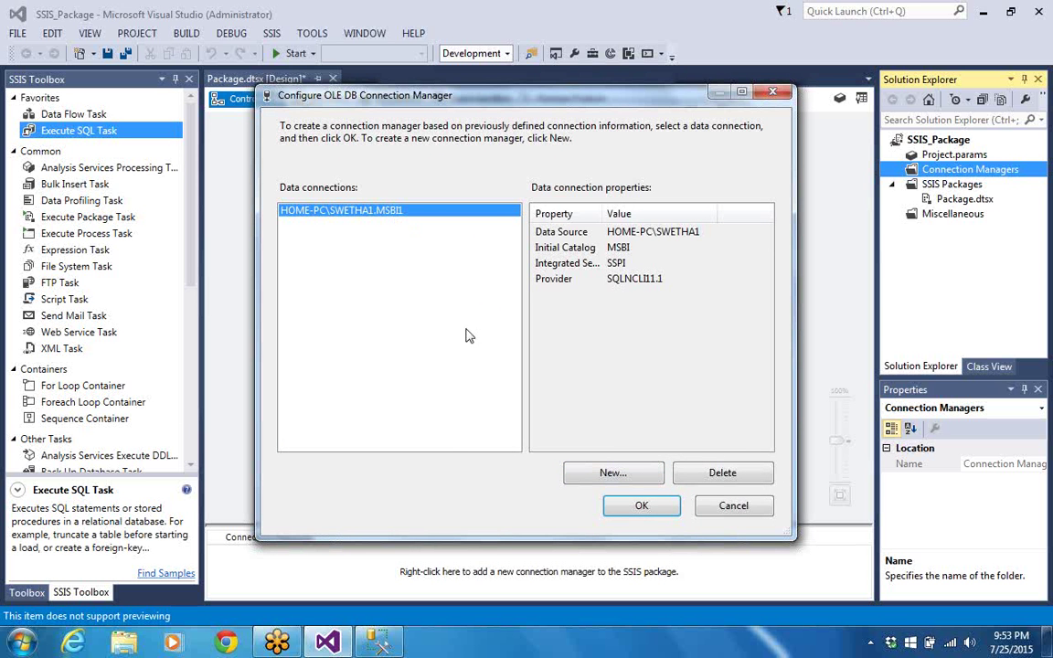
Define a new OLE DB data connection to the local SQL Server instance's practicedb database and add it as the connection manager.
{"action": "left_click", "coordinate": [614, 473]}
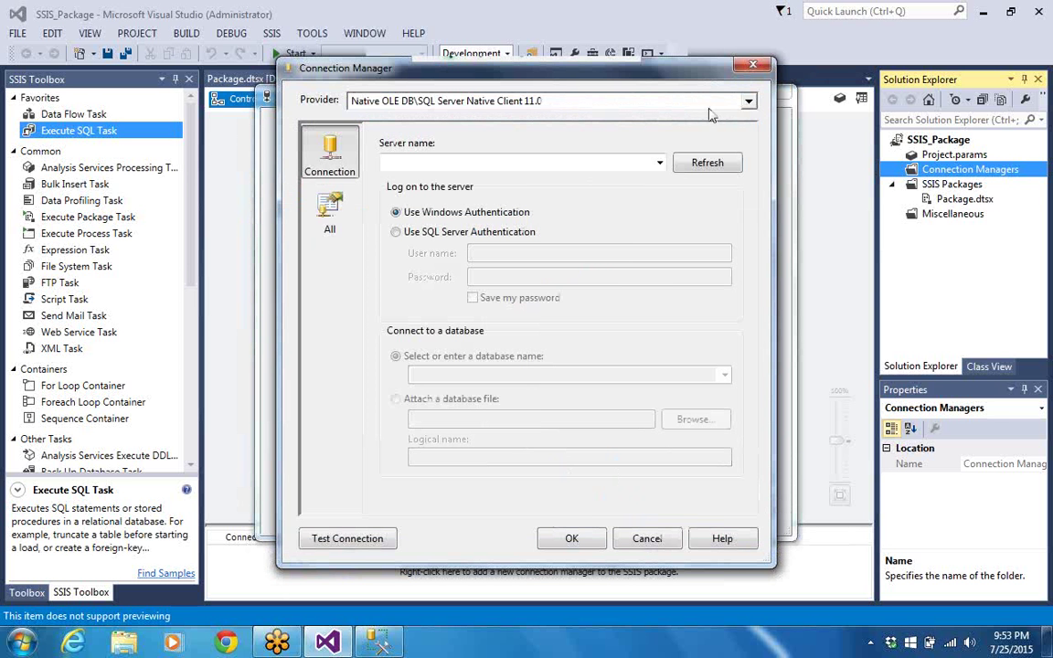
{"action": "left_click", "coordinate": [658, 163]}
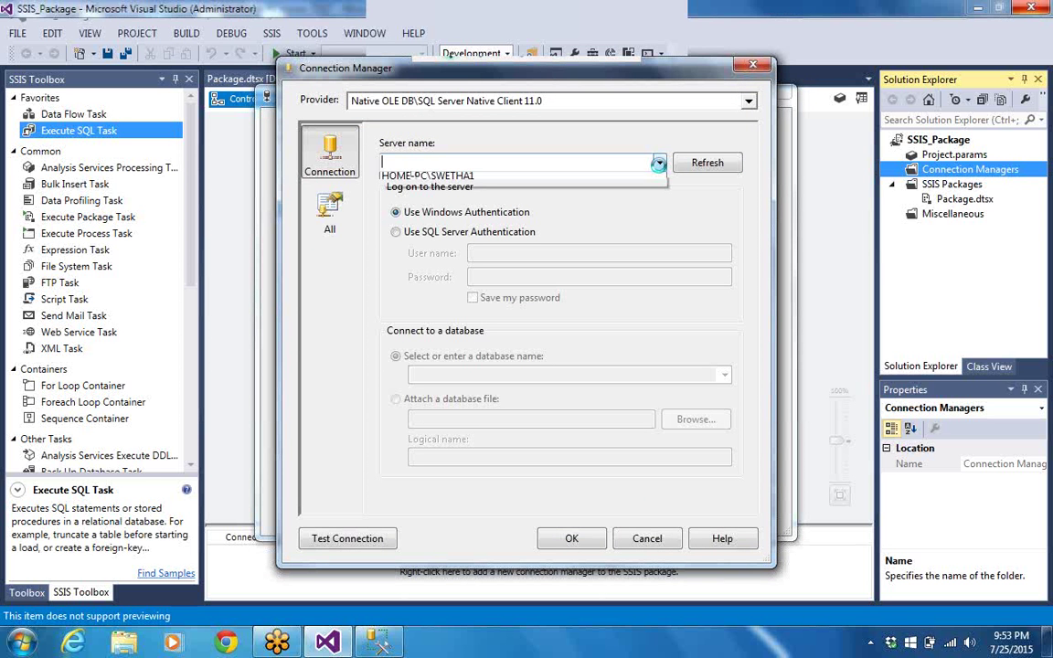
{"action": "left_click", "coordinate": [643, 202]}
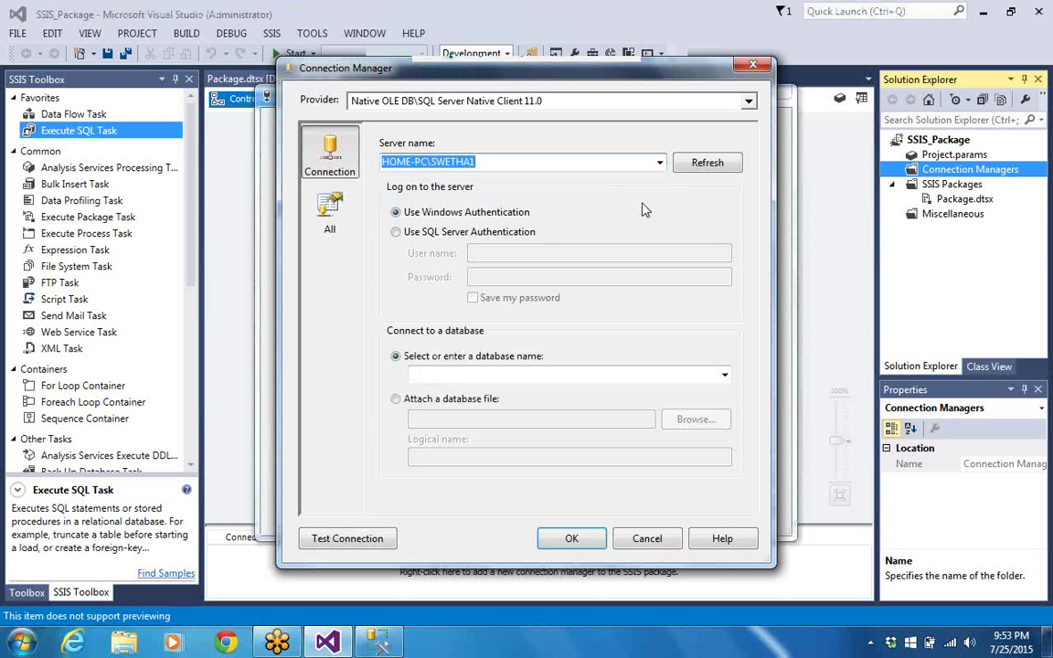
{"action": "left_click", "coordinate": [724, 376]}
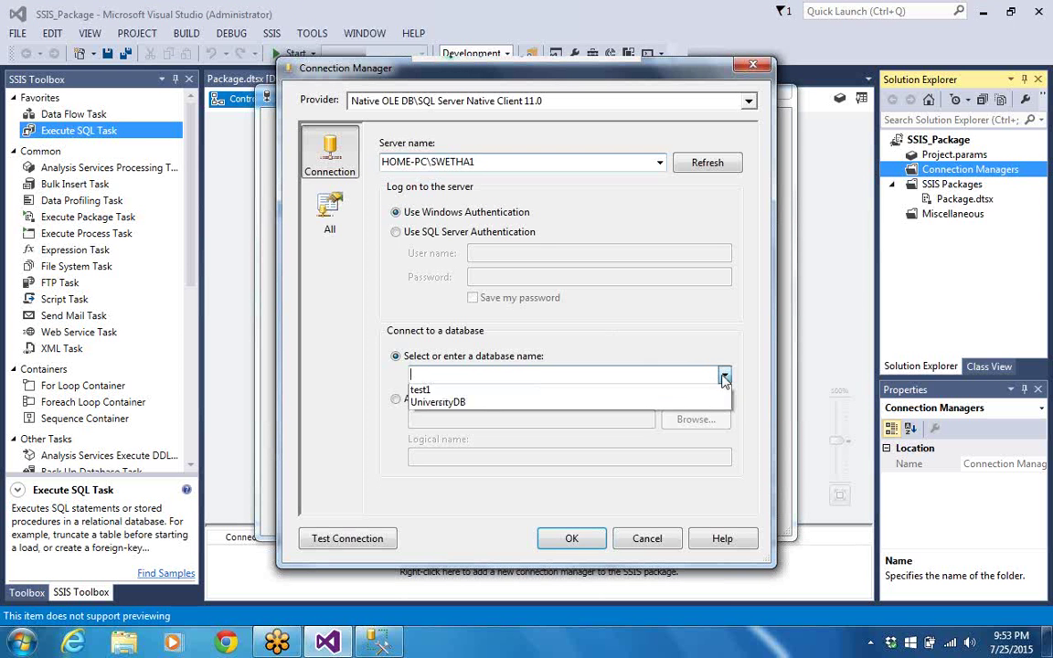
{"action": "left_click", "coordinate": [523, 503]}
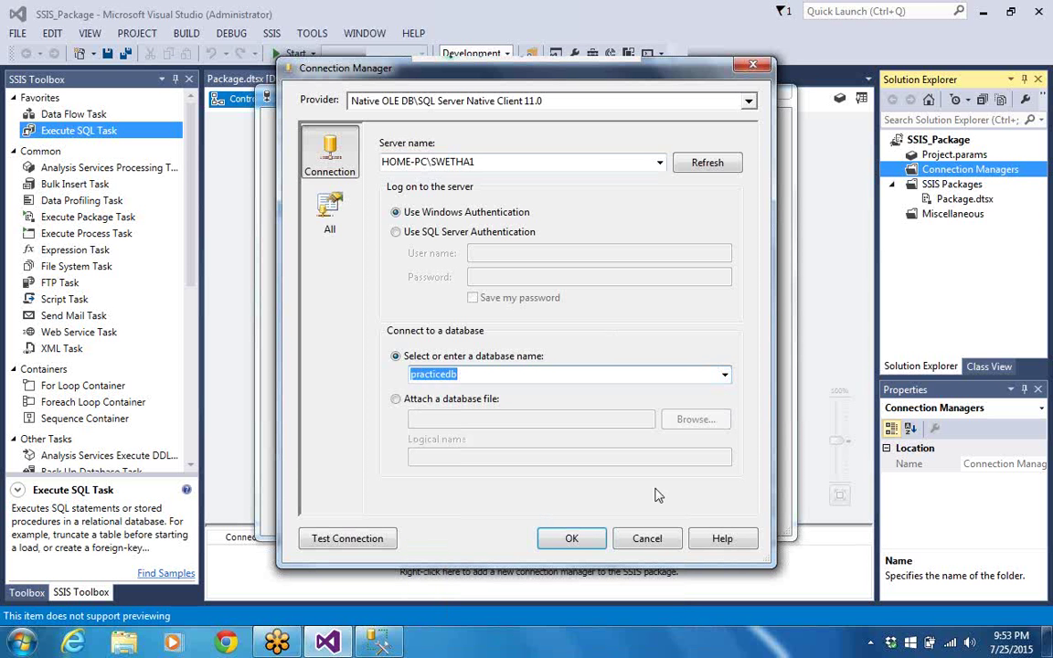
{"action": "left_click", "coordinate": [574, 540]}
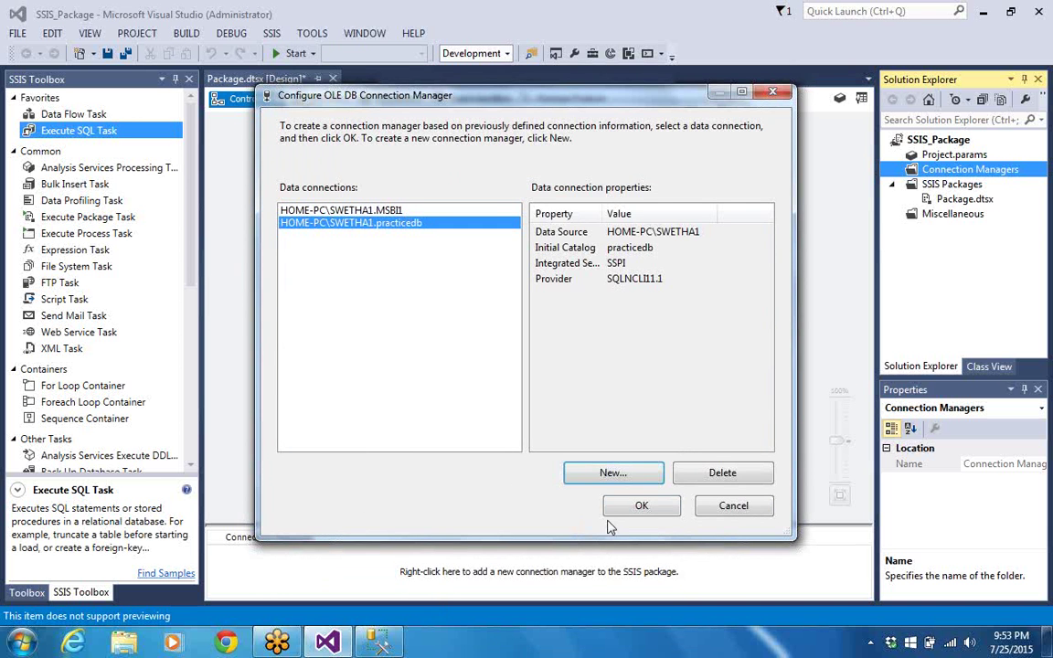
{"action": "left_click", "coordinate": [626, 508]}
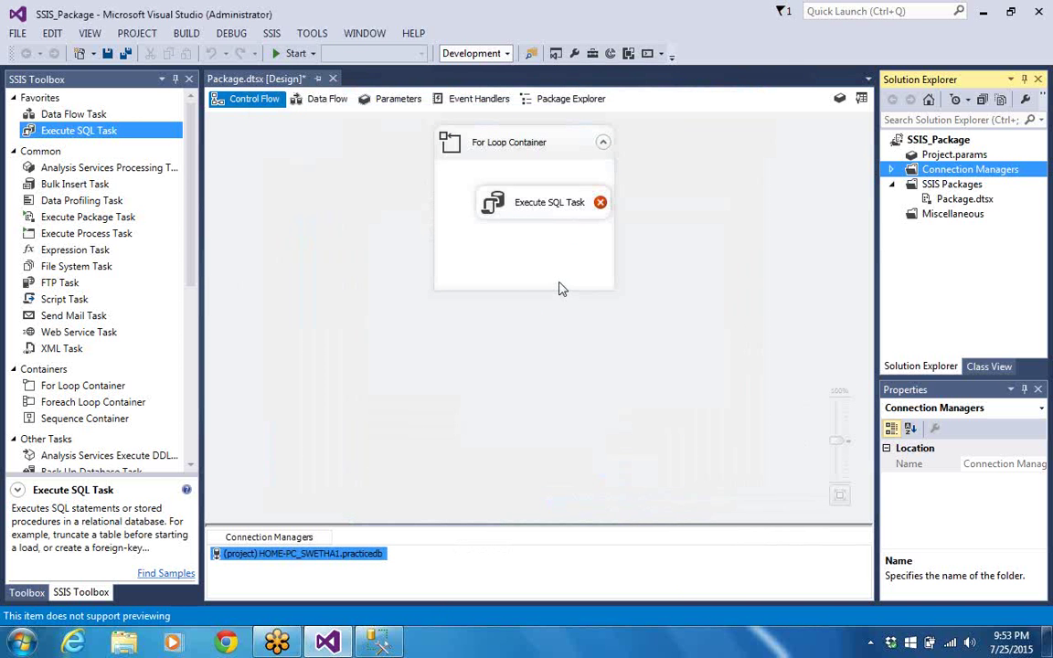
Edit the Execute SQL Task and set its connection to the project's practicedb connection manager.
{"action": "left_click", "coordinate": [547, 203]}
{"action": "right_click", "coordinate": [547, 203]}
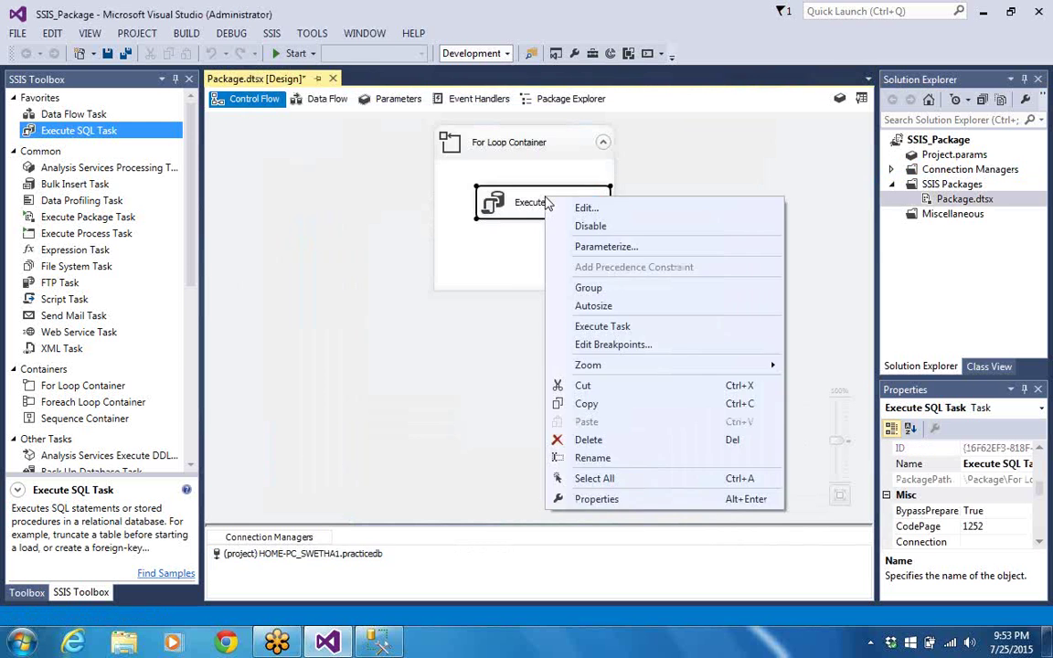
{"action": "left_click", "coordinate": [563, 207]}
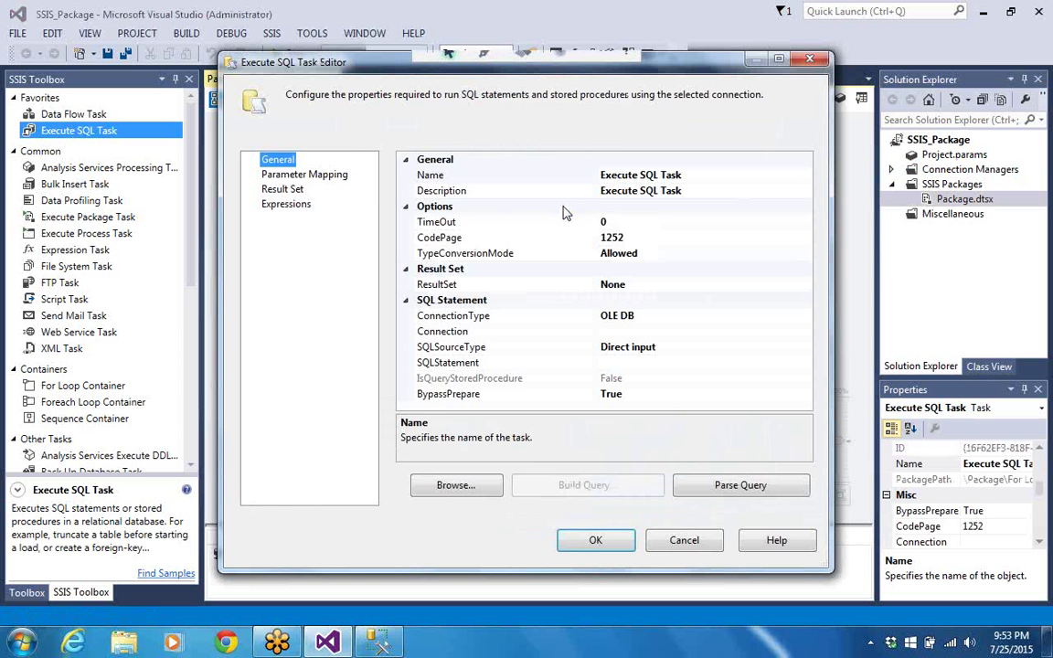
{"action": "left_click", "coordinate": [340, 179]}
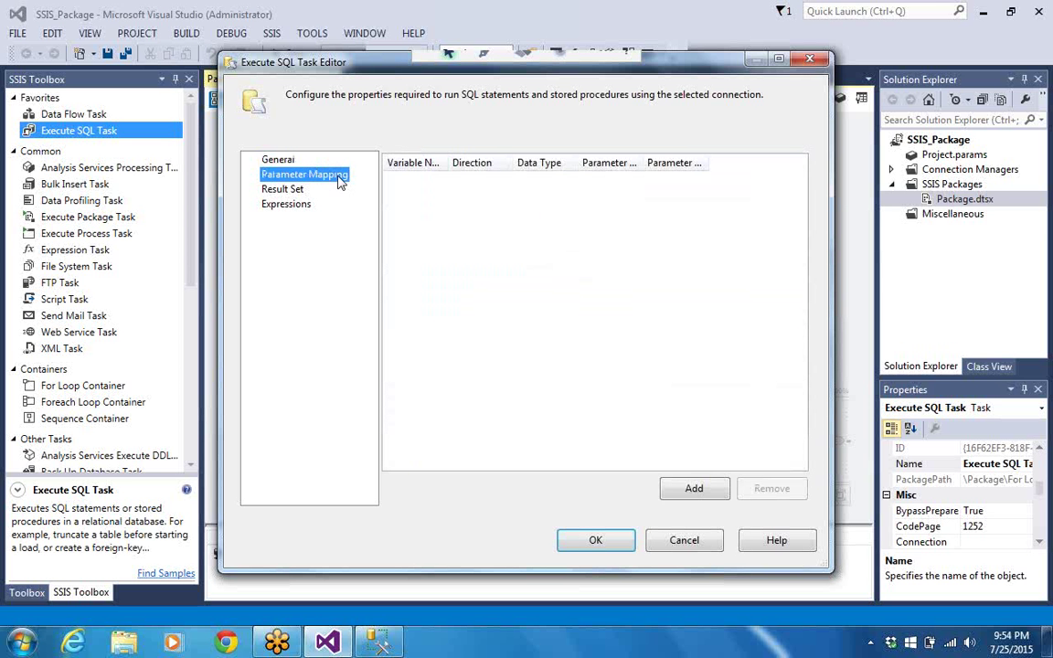
{"action": "left_click", "coordinate": [291, 161]}
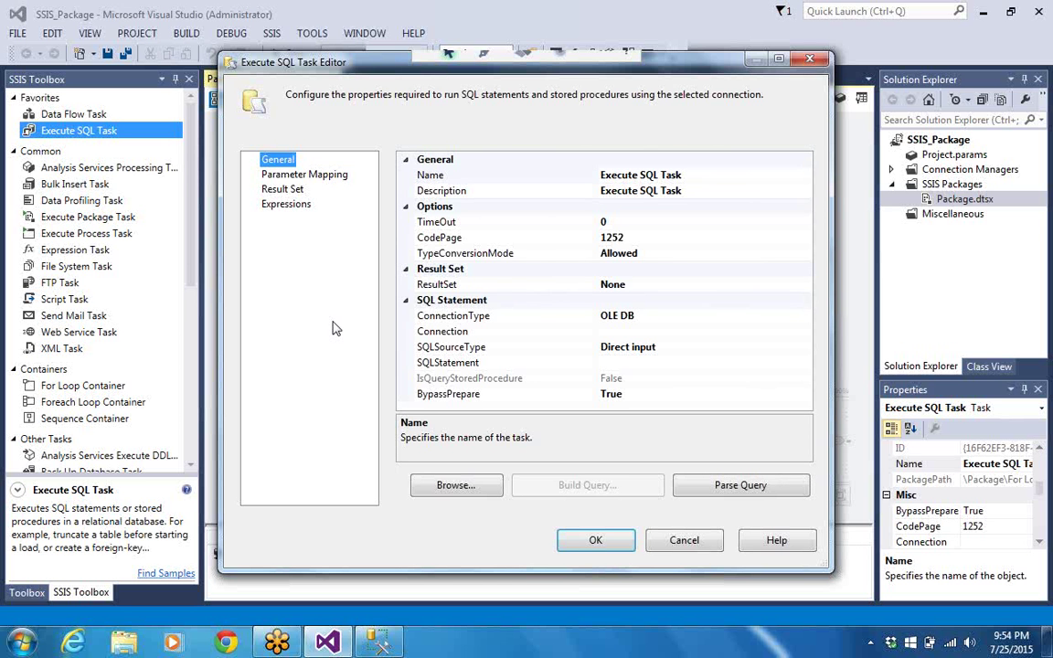
{"action": "left_click", "coordinate": [544, 335]}
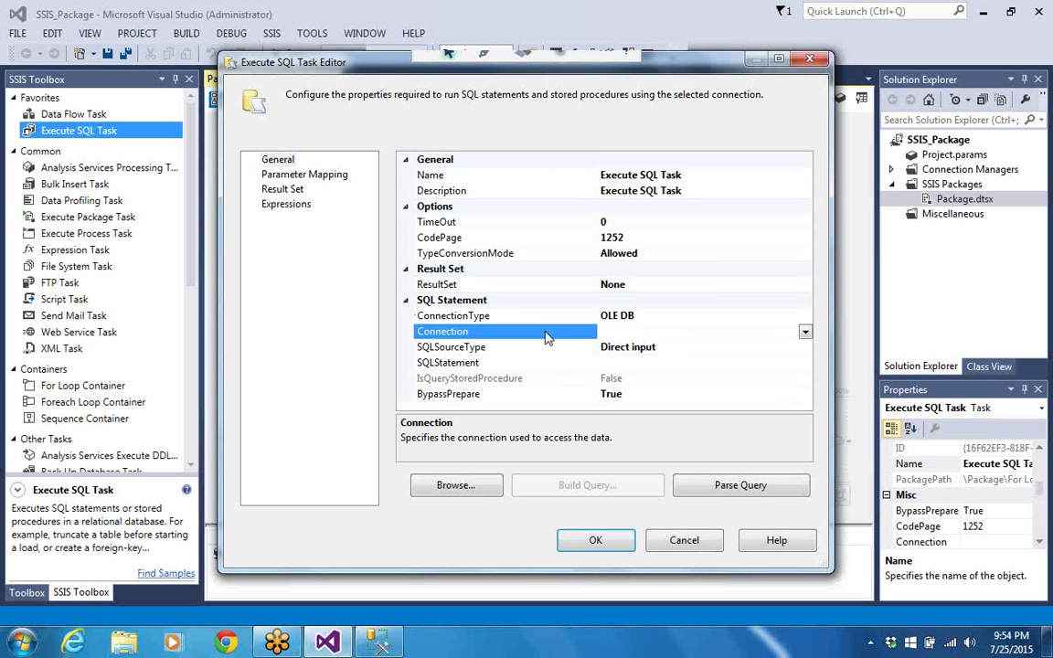
{"action": "left_click", "coordinate": [806, 334]}
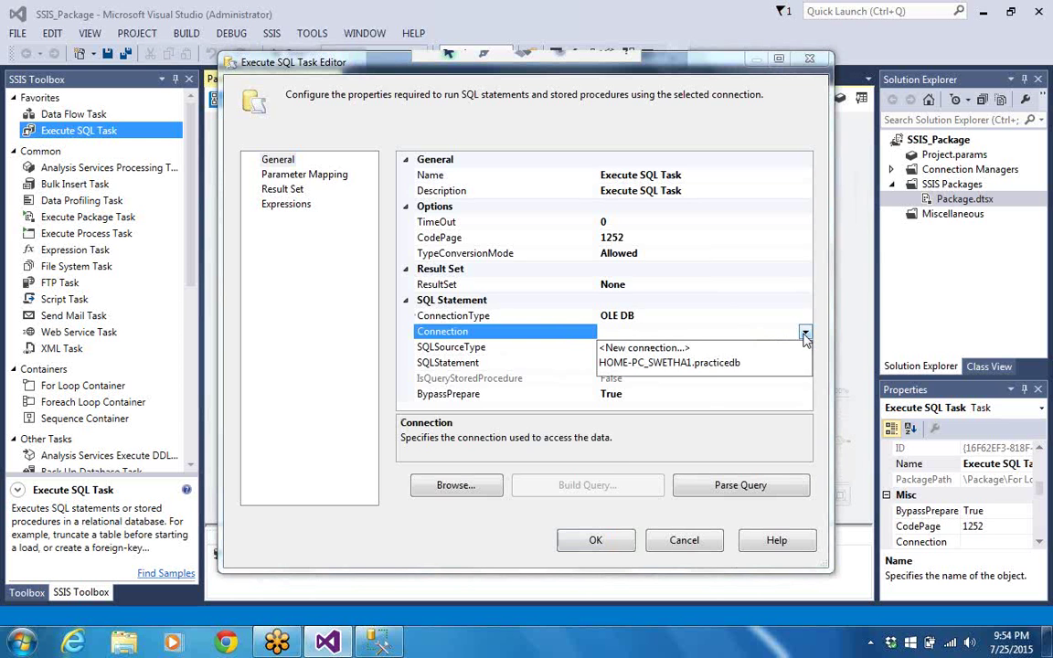
{"action": "left_click", "coordinate": [723, 363]}
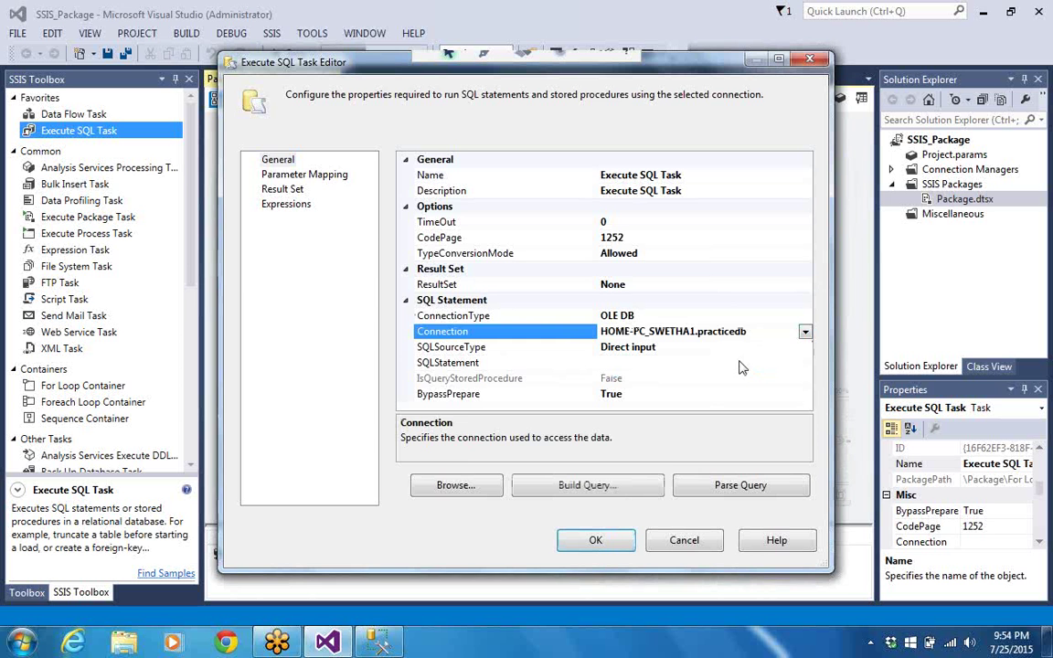
Set the Execute SQL Task's SQL statement to insert into tblssis values(?).
{"action": "left_click", "coordinate": [722, 364]}
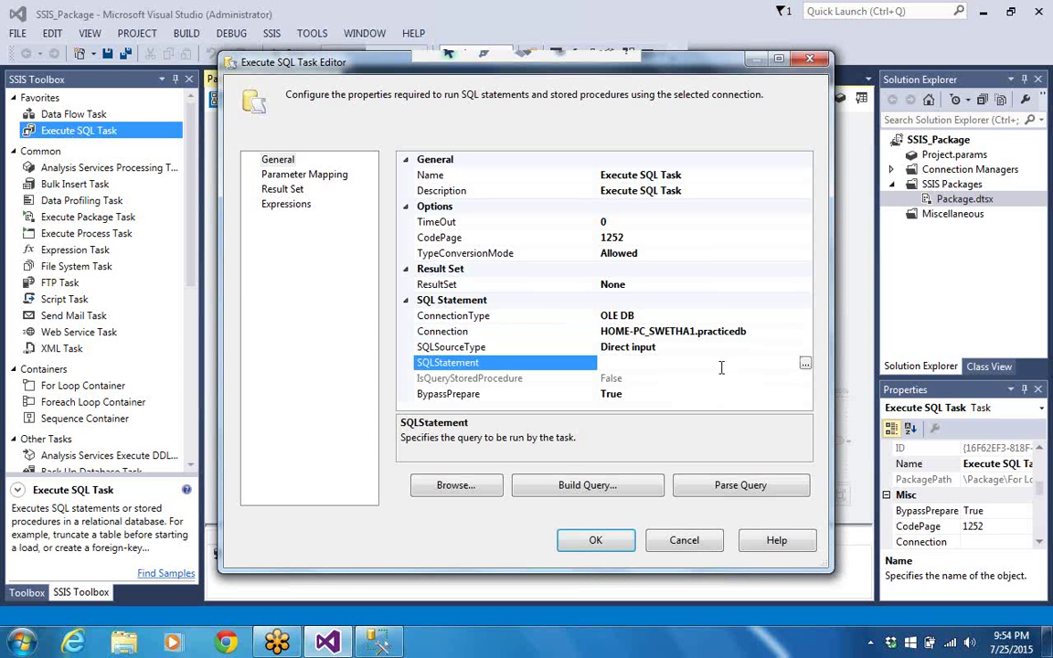
{"action": "left_click", "coordinate": [805, 364]}
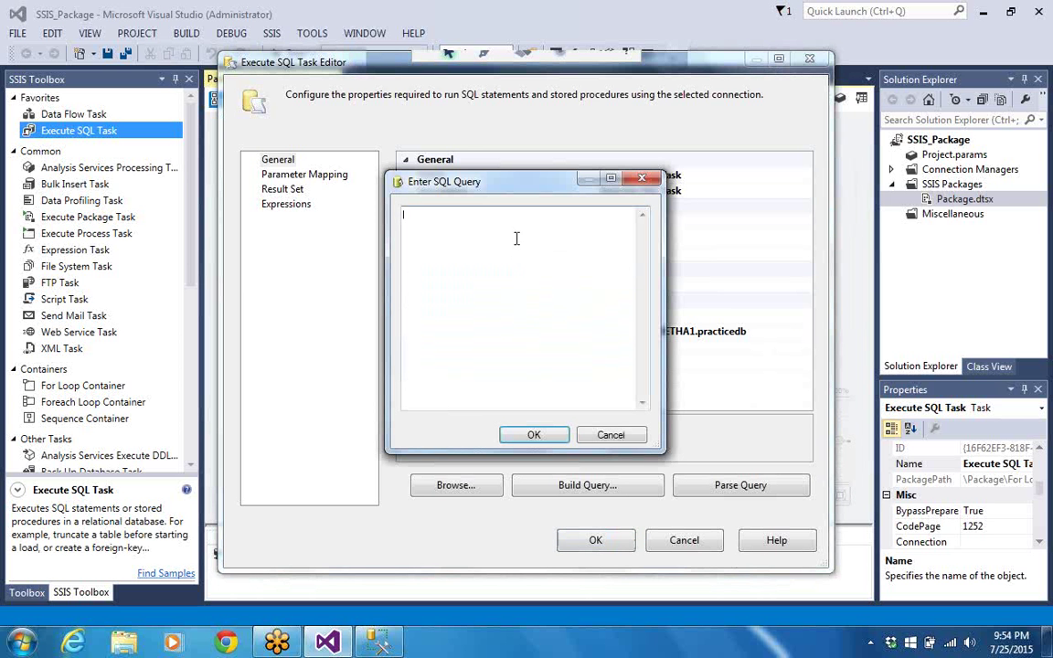
{"action": "type", "text": "insert"}
{"action": "type", "text": "into tblssis values(?"}
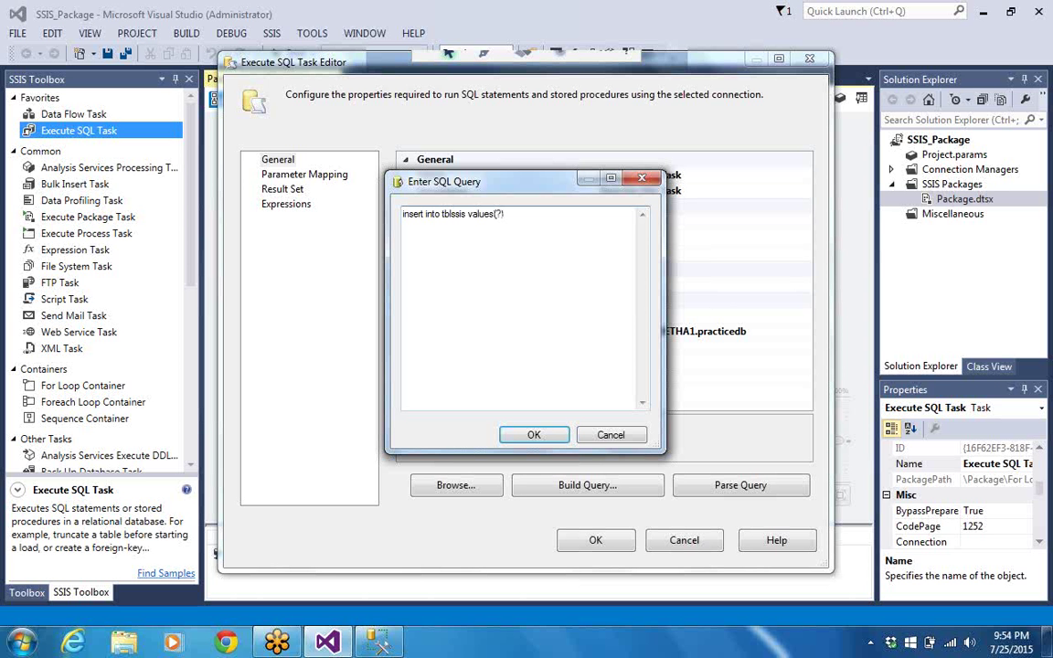
{"action": "left_click", "coordinate": [530, 437]}
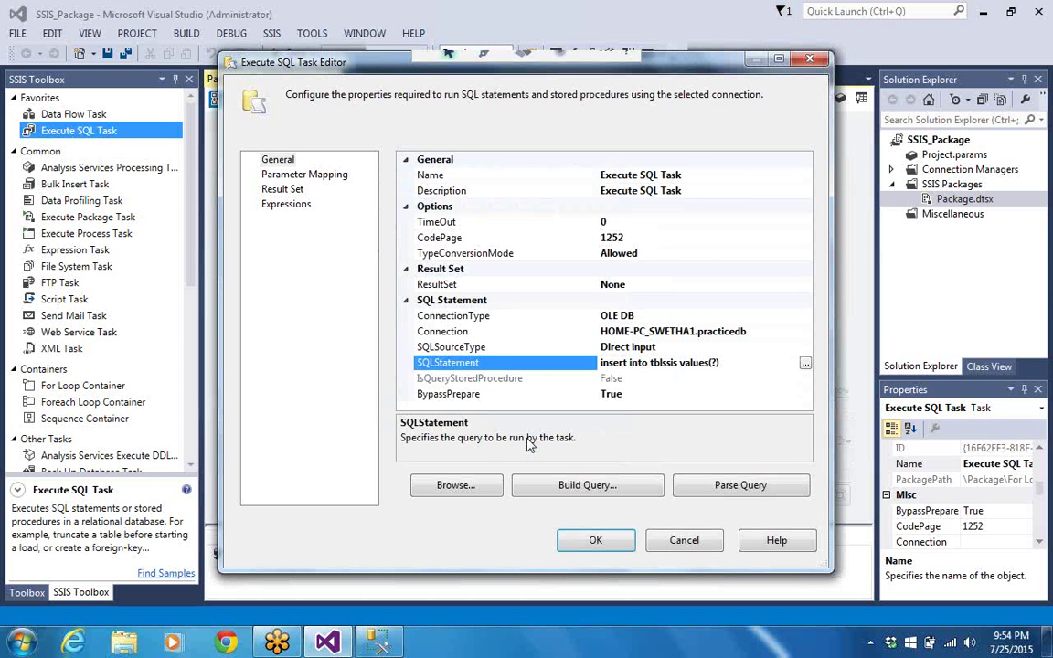
Add a parameter mapping to the Execute SQL Task and widen the Variable Name column so full names are readable.
{"action": "left_click", "coordinate": [314, 176]}
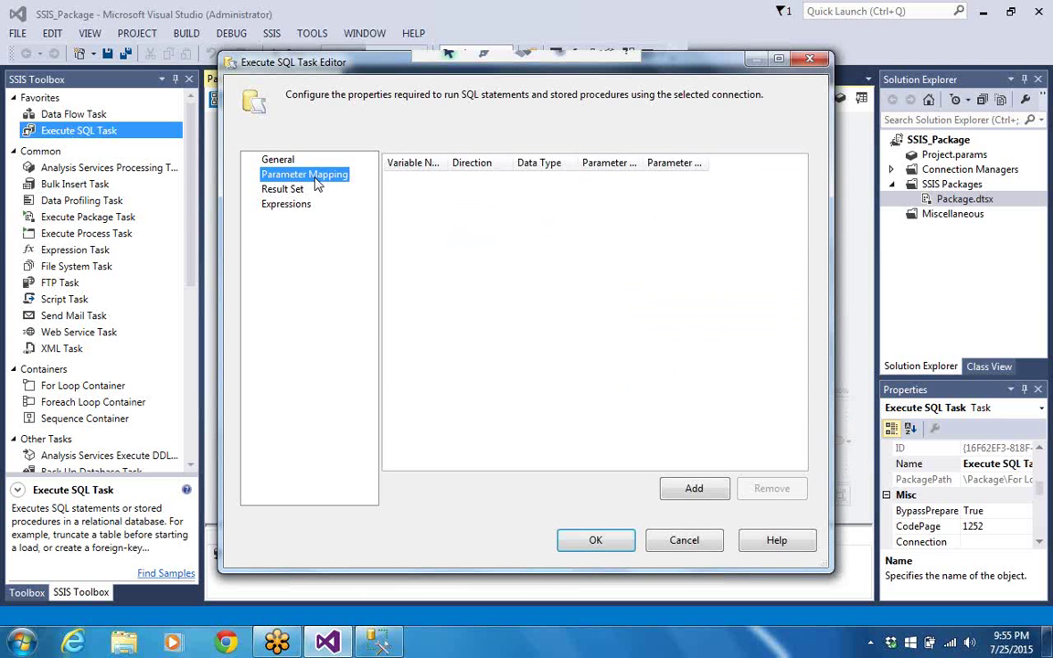
{"action": "left_click", "coordinate": [398, 181]}
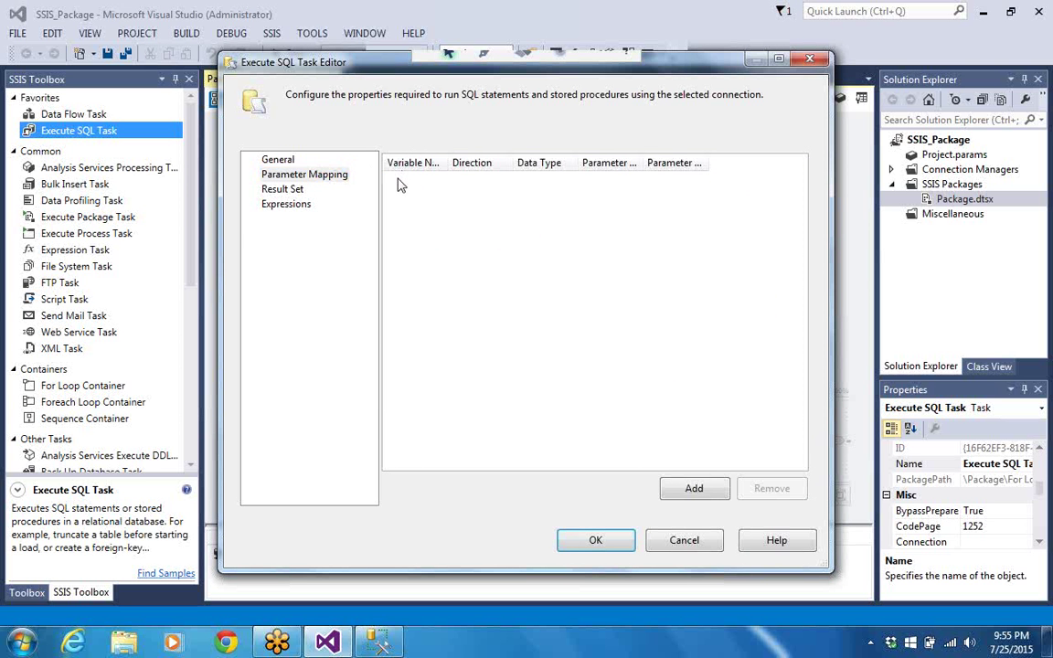
{"action": "left_click", "coordinate": [692, 490]}
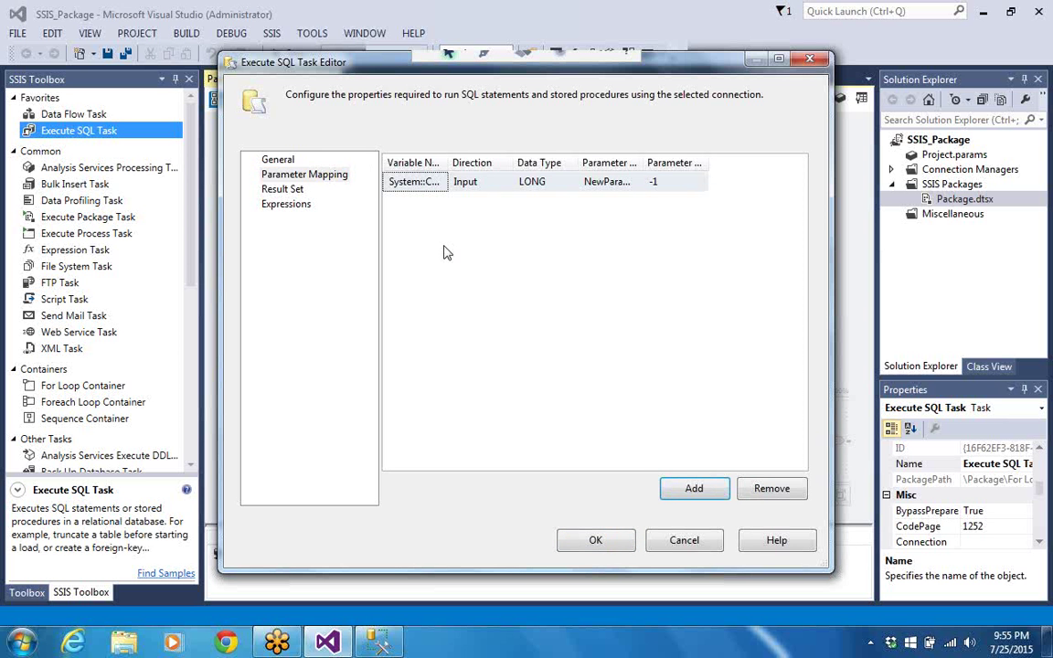
{"action": "left_click", "coordinate": [439, 182]}
{"action": "left_click", "coordinate": [441, 183]}
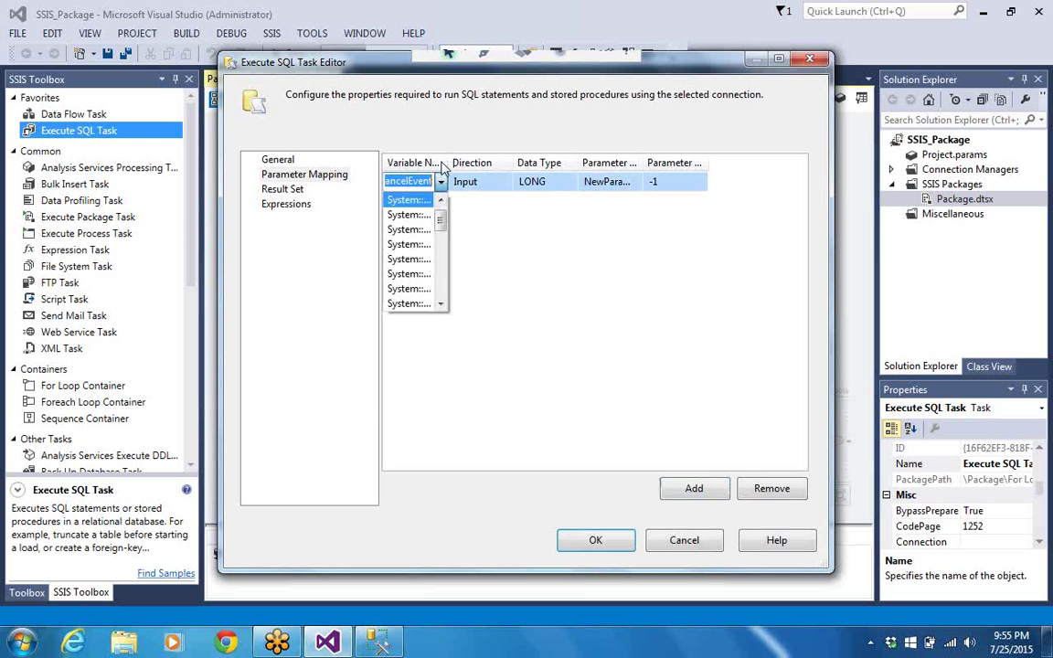
{"action": "left_click", "coordinate": [468, 243]}
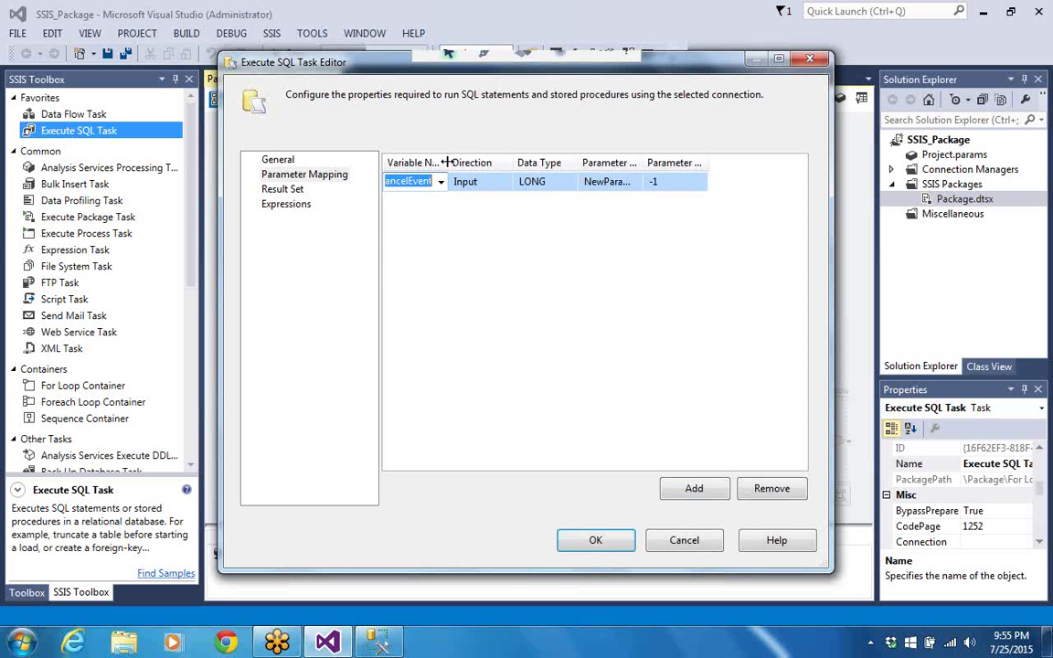
{"action": "left_click_drag", "start_coordinate": [447, 162], "coordinate": [510, 160]}
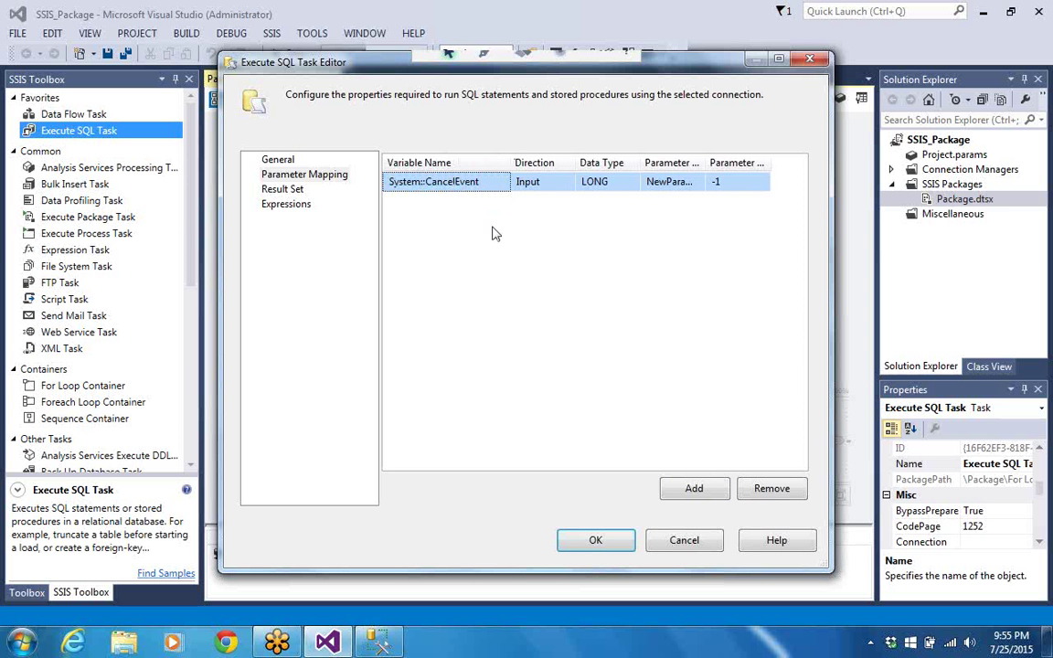
{"action": "left_click", "coordinate": [502, 183]}
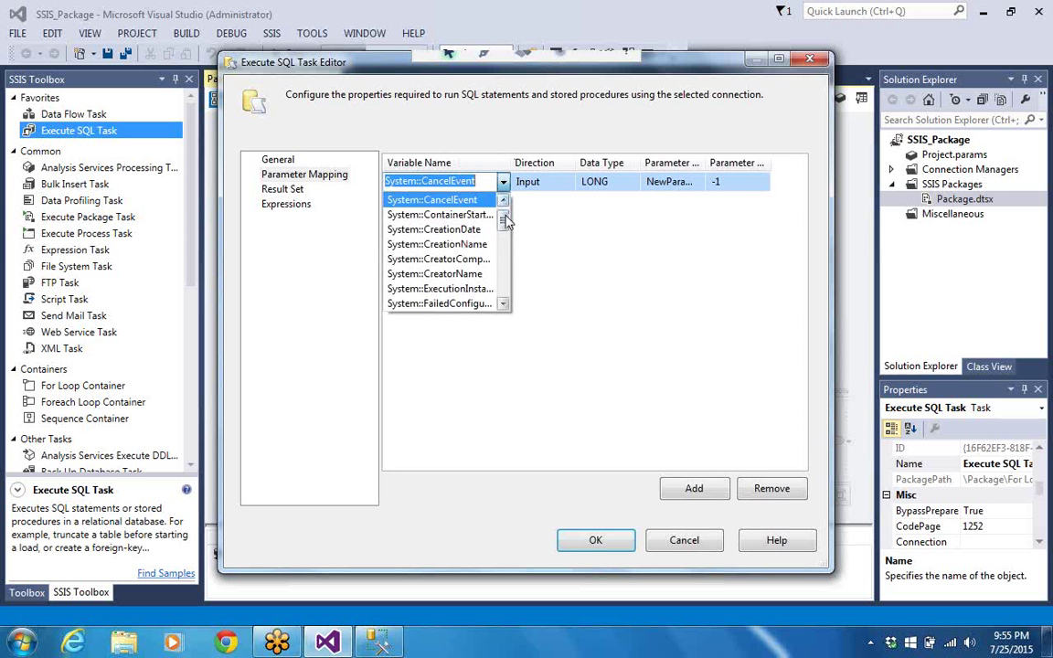
{"action": "left_click", "coordinate": [508, 163]}
{"action": "left_click_drag", "start_coordinate": [508, 164], "coordinate": [609, 153]}
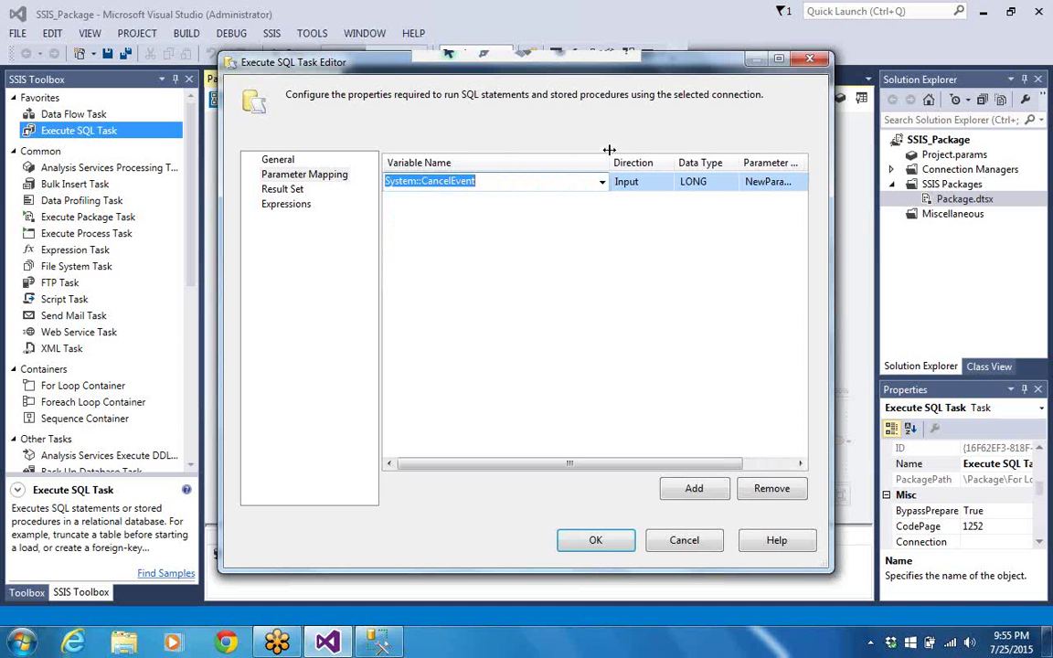
{"action": "left_click", "coordinate": [577, 183]}
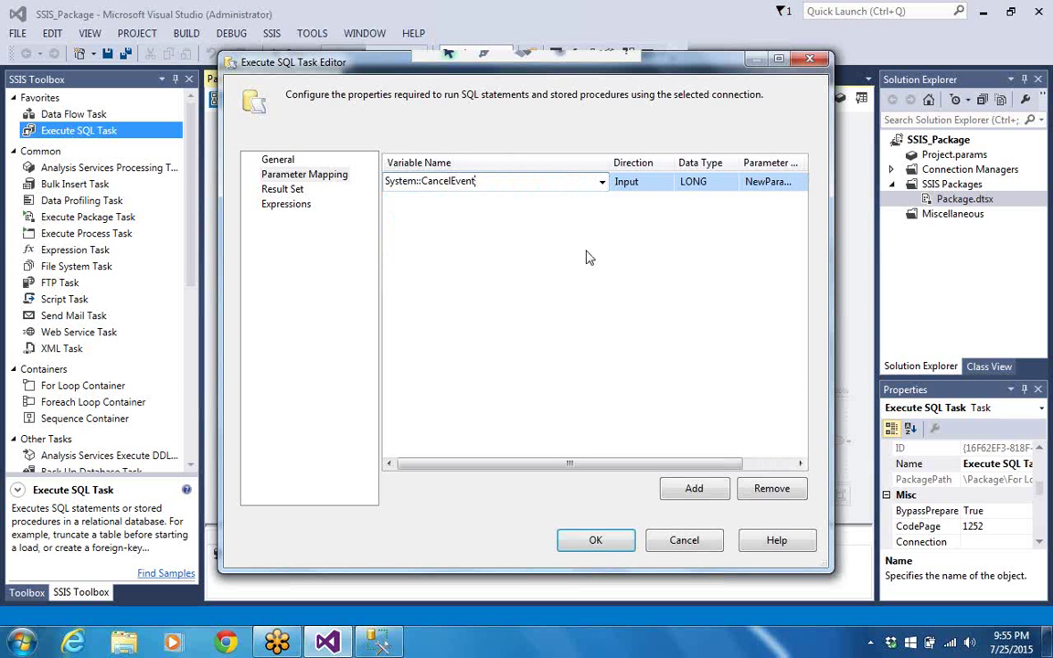
{"action": "left_click", "coordinate": [586, 251]}
Set the mapping's variable to User::x and narrow the Variable Name column again.
{"action": "left_click", "coordinate": [584, 182]}
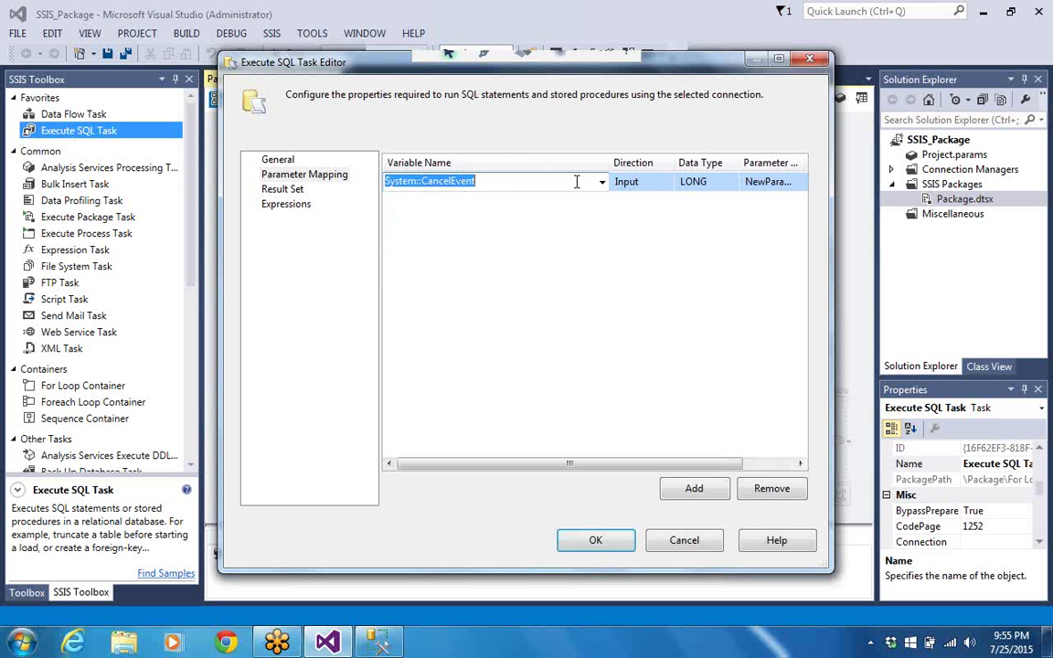
{"action": "left_click", "coordinate": [602, 182]}
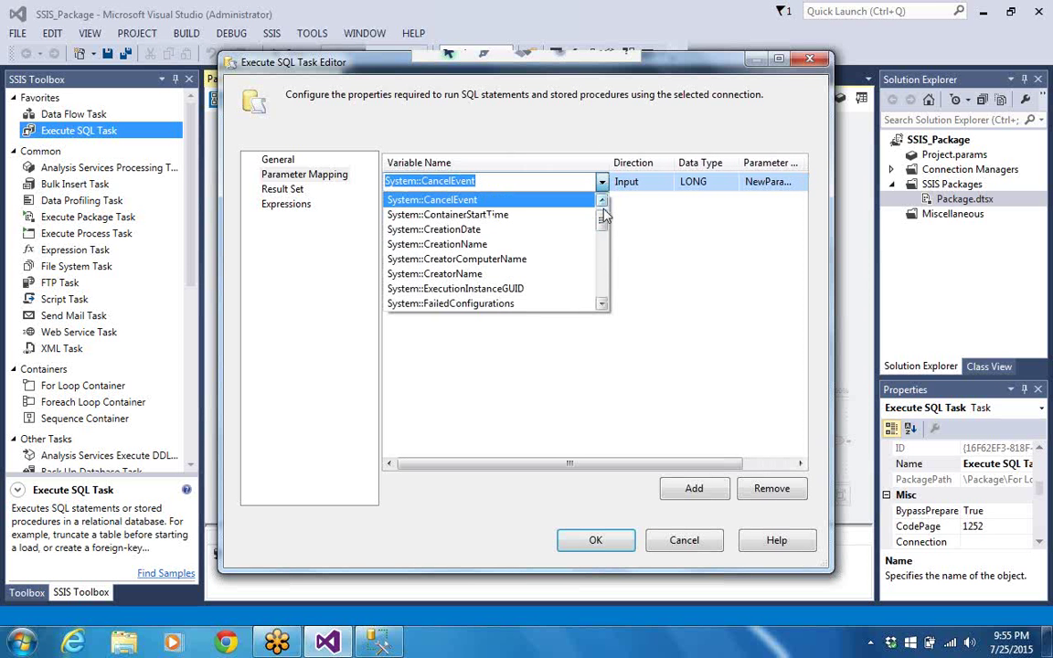
{"action": "left_click_drag", "start_coordinate": [603, 217], "coordinate": [605, 233]}
{"action": "left_click", "coordinate": [604, 306]}
{"action": "left_click", "coordinate": [604, 306]}
{"action": "left_click", "coordinate": [604, 306]}
{"action": "left_click", "coordinate": [604, 307]}
{"action": "left_click", "coordinate": [604, 306]}
{"action": "left_click", "coordinate": [603, 307]}
{"action": "left_click", "coordinate": [603, 307]}
{"action": "left_click", "coordinate": [603, 306]}
{"action": "left_click", "coordinate": [603, 306]}
{"action": "left_click", "coordinate": [604, 306]}
{"action": "left_click", "coordinate": [604, 306]}
{"action": "left_click", "coordinate": [604, 306]}
{"action": "left_click", "coordinate": [603, 307]}
{"action": "left_click", "coordinate": [603, 306]}
{"action": "left_click", "coordinate": [603, 307]}
{"action": "left_click", "coordinate": [603, 307]}
{"action": "left_click", "coordinate": [604, 306]}
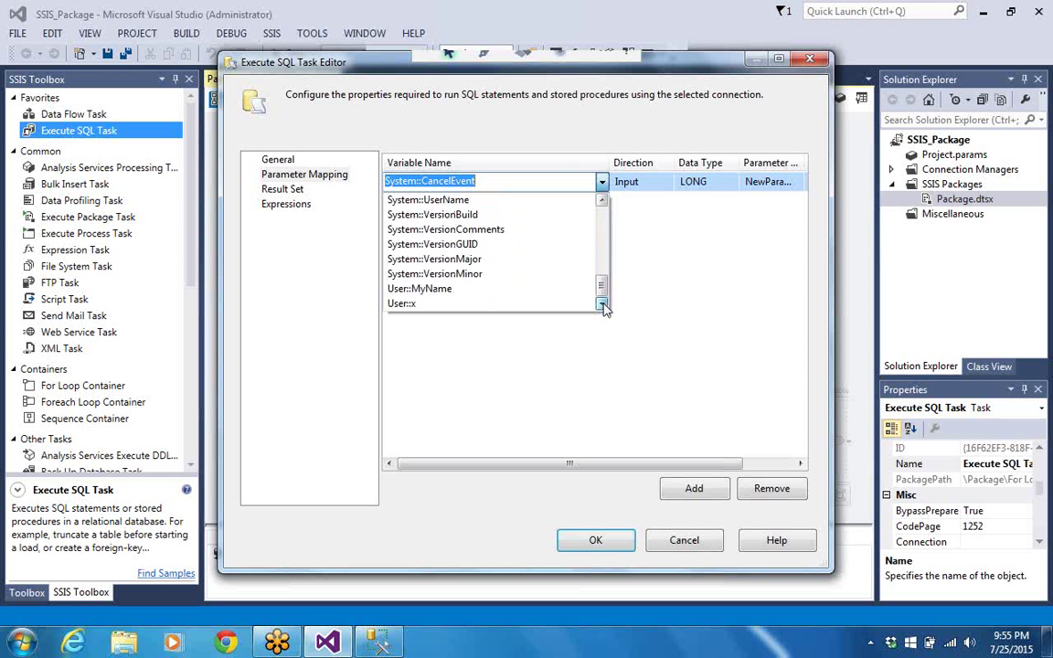
{"action": "left_click", "coordinate": [447, 305]}
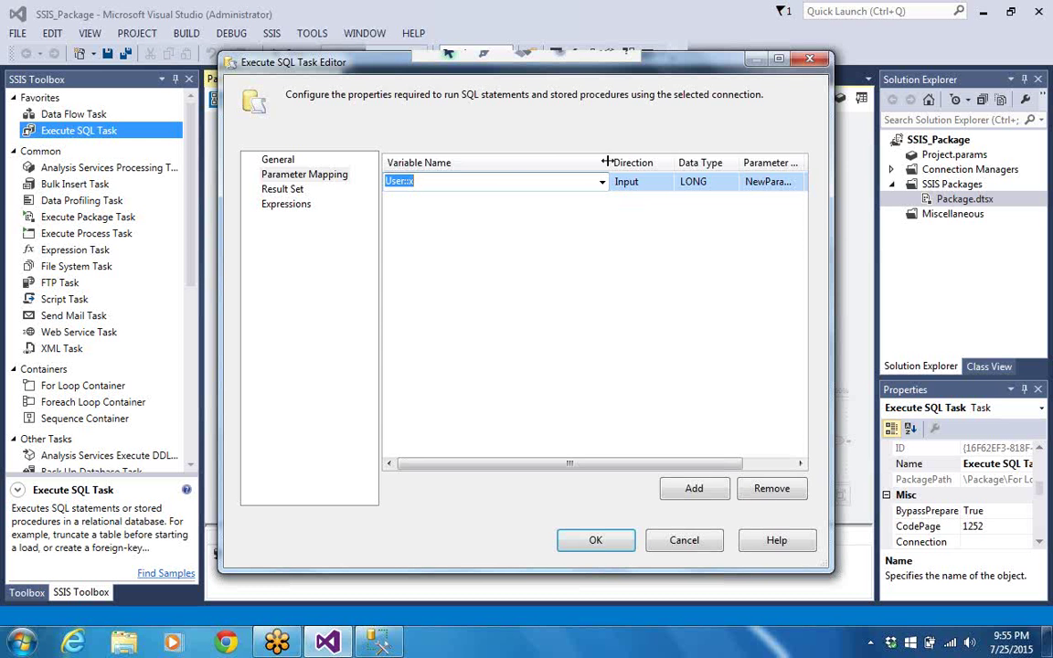
{"action": "left_click_drag", "start_coordinate": [604, 162], "coordinate": [513, 162]}
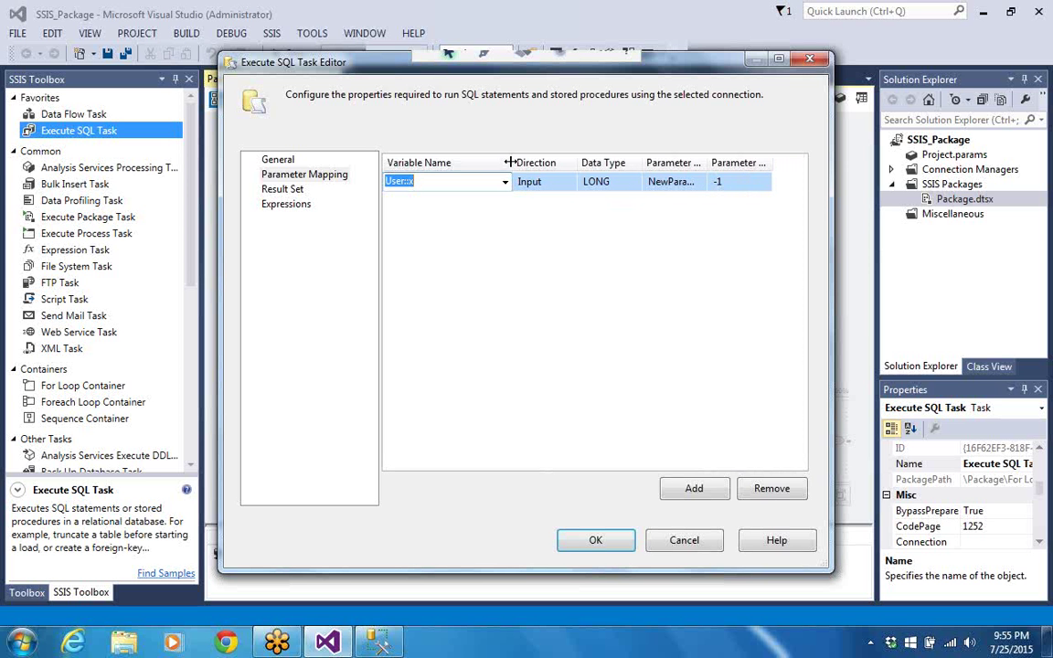
Look through the data types available for the User::x parameter, widening the Data Type column to read their full names.
{"action": "left_click", "coordinate": [585, 180]}
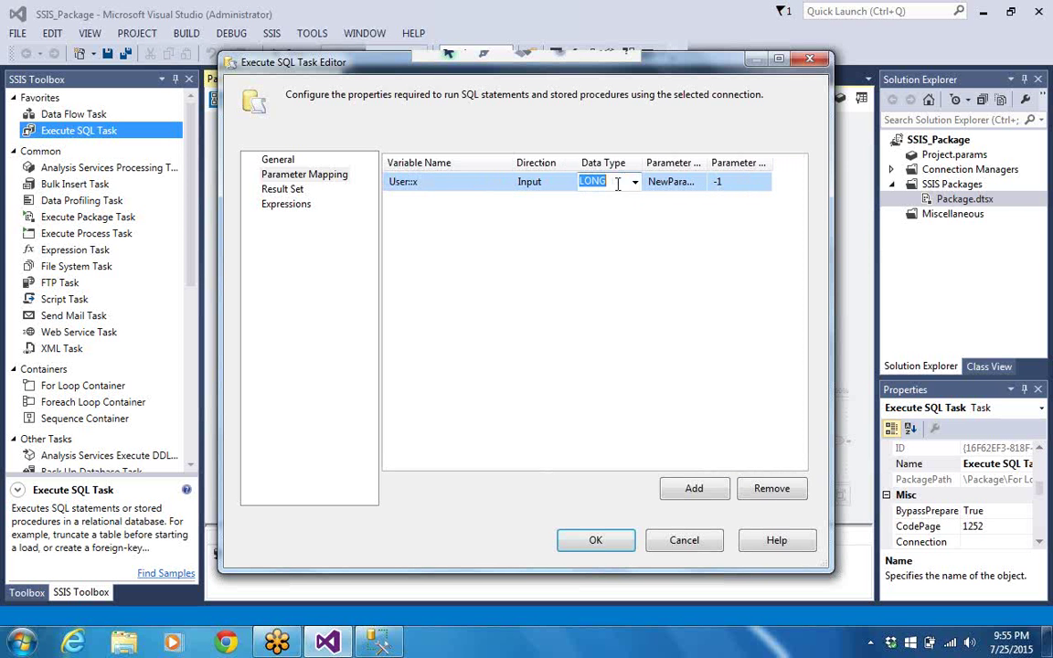
{"action": "left_click", "coordinate": [635, 182]}
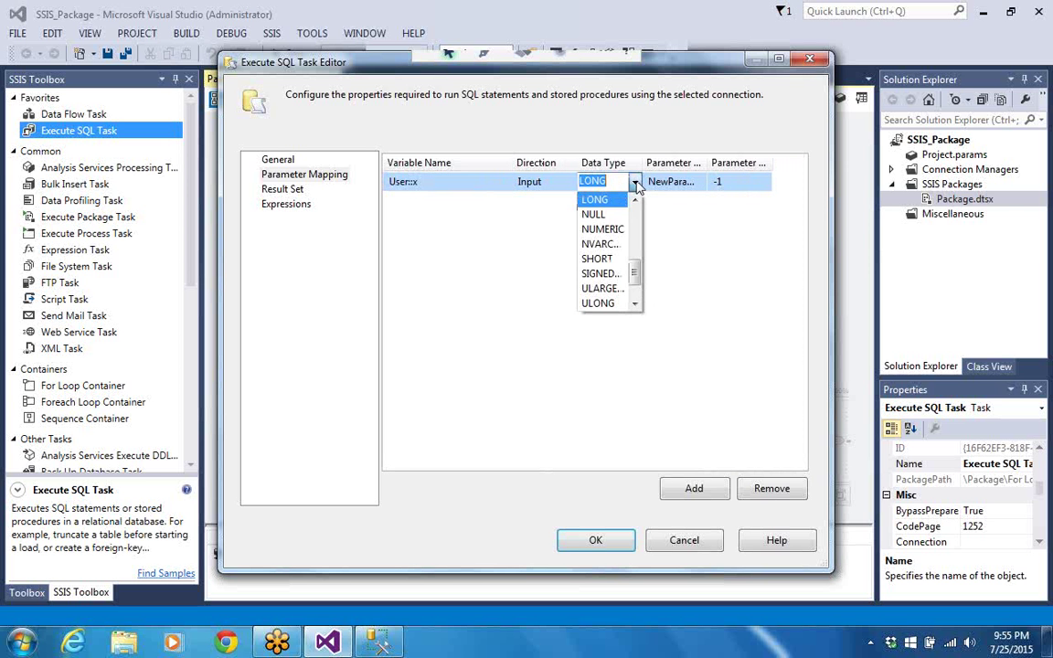
{"action": "left_click_drag", "start_coordinate": [638, 274], "coordinate": [636, 209]}
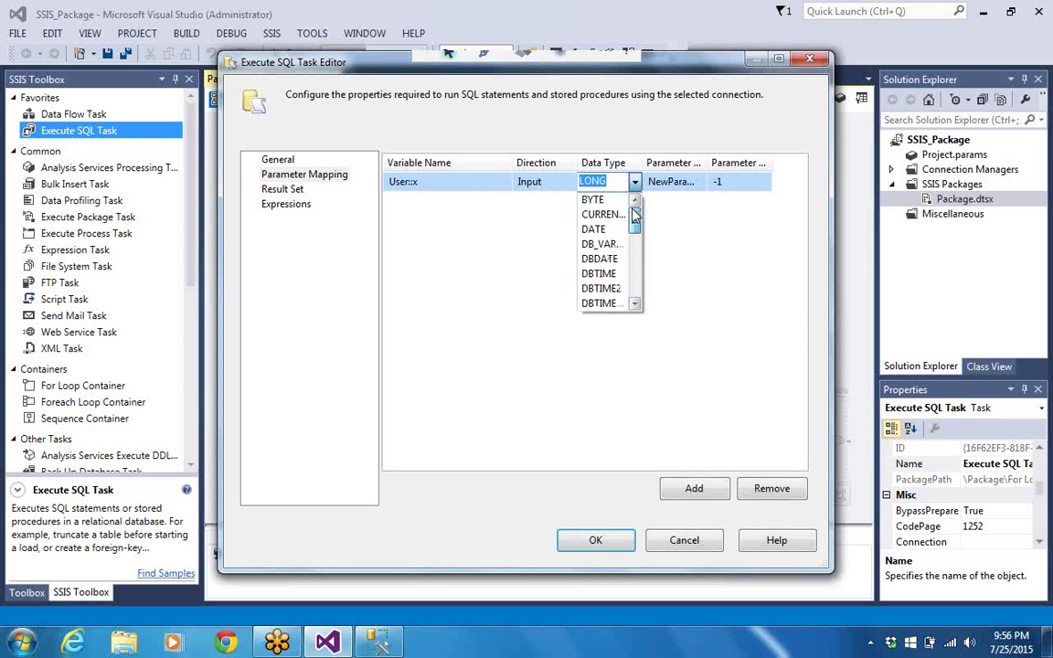
{"action": "left_click", "coordinate": [637, 305]}
{"action": "left_click", "coordinate": [638, 306]}
{"action": "left_click", "coordinate": [638, 305]}
{"action": "left_click", "coordinate": [637, 305]}
{"action": "left_click", "coordinate": [638, 305]}
{"action": "left_click", "coordinate": [638, 305]}
{"action": "left_click", "coordinate": [637, 306]}
{"action": "left_click", "coordinate": [637, 306]}
{"action": "left_click", "coordinate": [637, 306]}
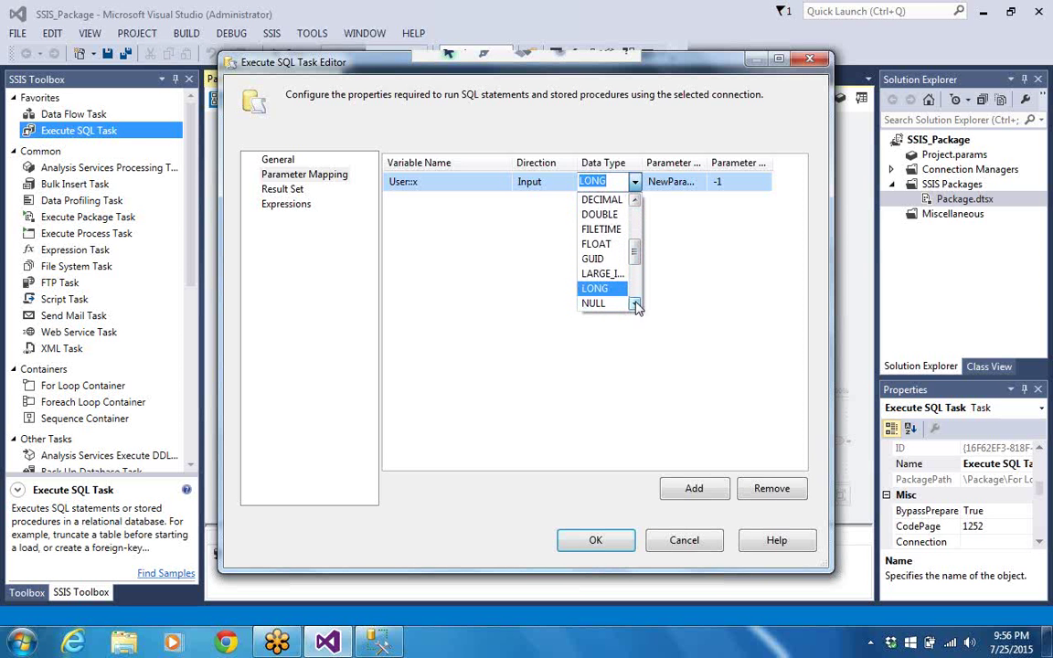
{"action": "left_click", "coordinate": [638, 183]}
{"action": "left_click_drag", "start_coordinate": [643, 162], "coordinate": [682, 160]}
{"action": "left_click", "coordinate": [679, 183]}
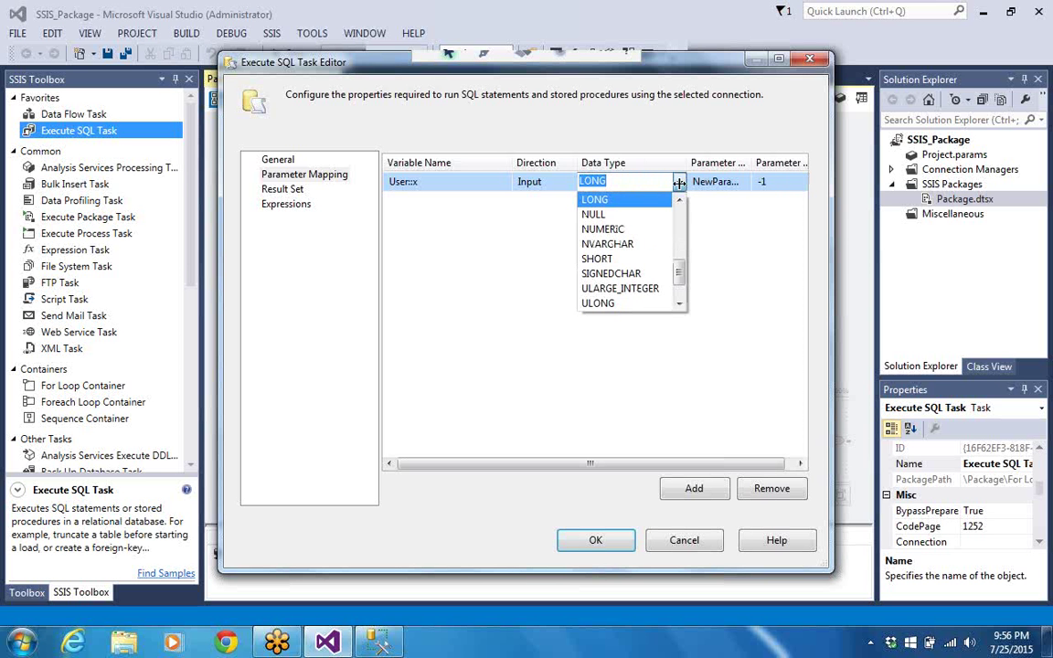
{"action": "scroll", "coordinate": [677, 194], "scroll_direction": "down", "scroll_amount": 1}
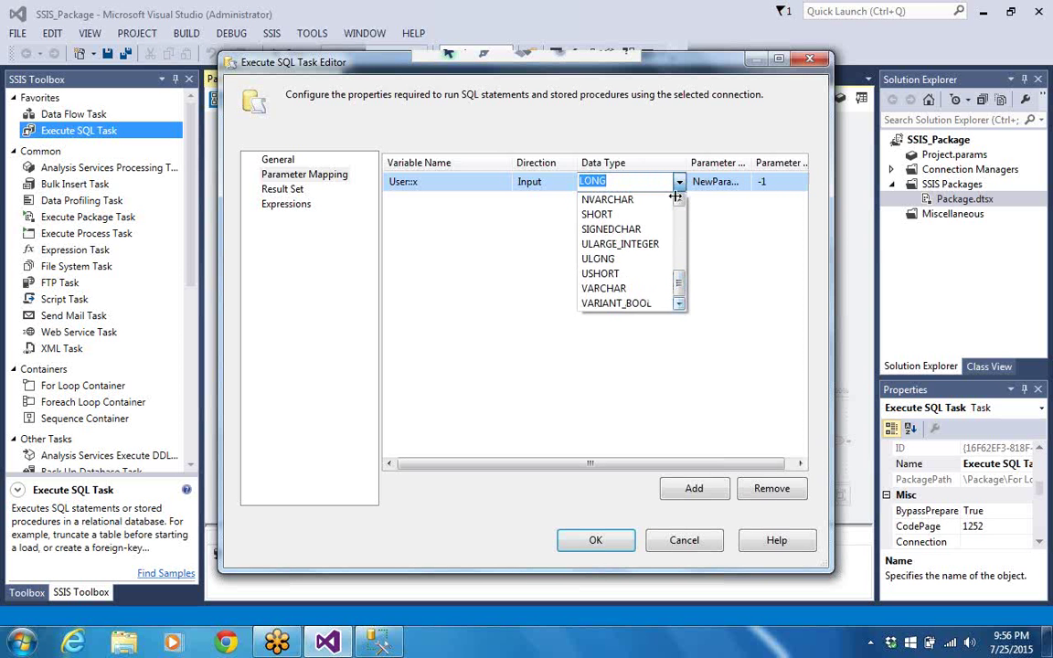
{"action": "scroll", "coordinate": [676, 199], "scroll_direction": "up", "scroll_amount": 2}
{"action": "scroll", "coordinate": [679, 201], "scroll_direction": "up", "scroll_amount": 3}
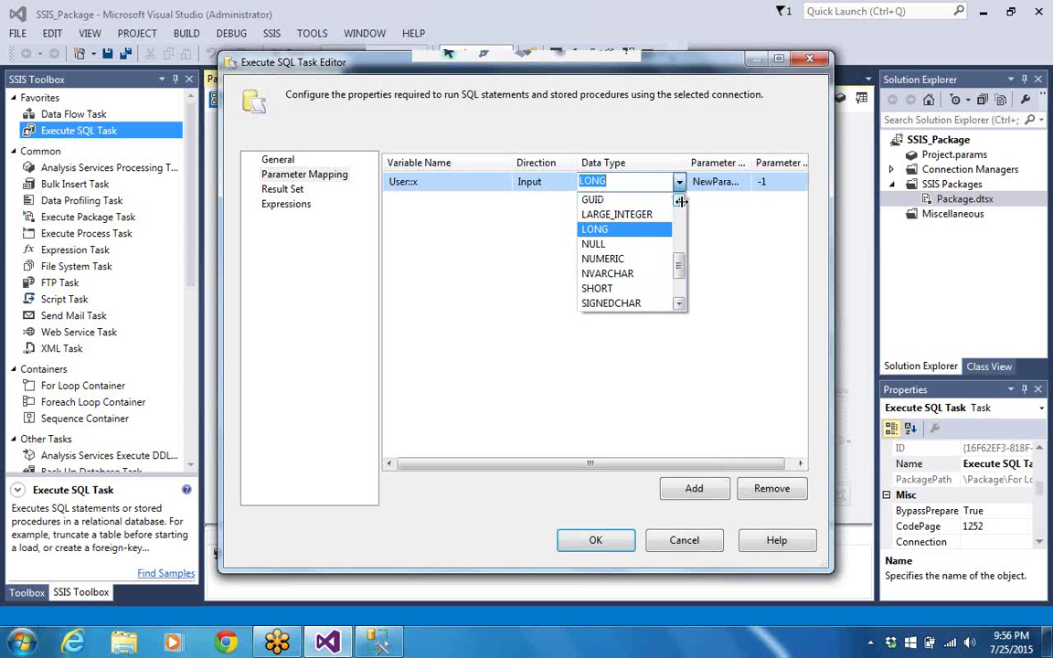
{"action": "scroll", "coordinate": [680, 201], "scroll_direction": "up", "scroll_amount": 4}
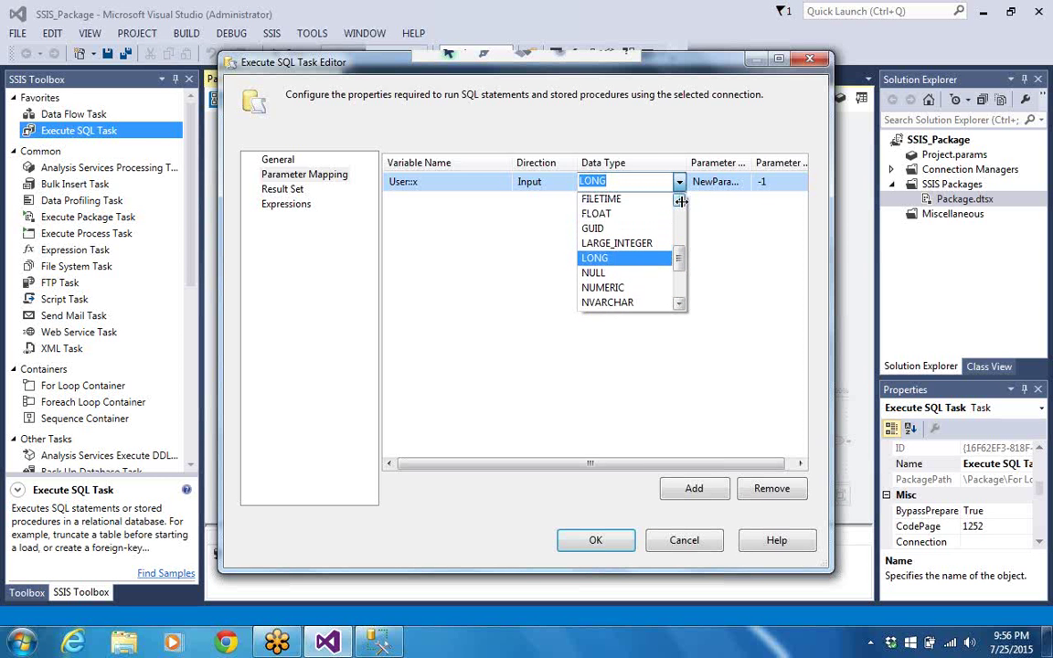
{"action": "scroll", "coordinate": [680, 201], "scroll_direction": "up", "scroll_amount": 5}
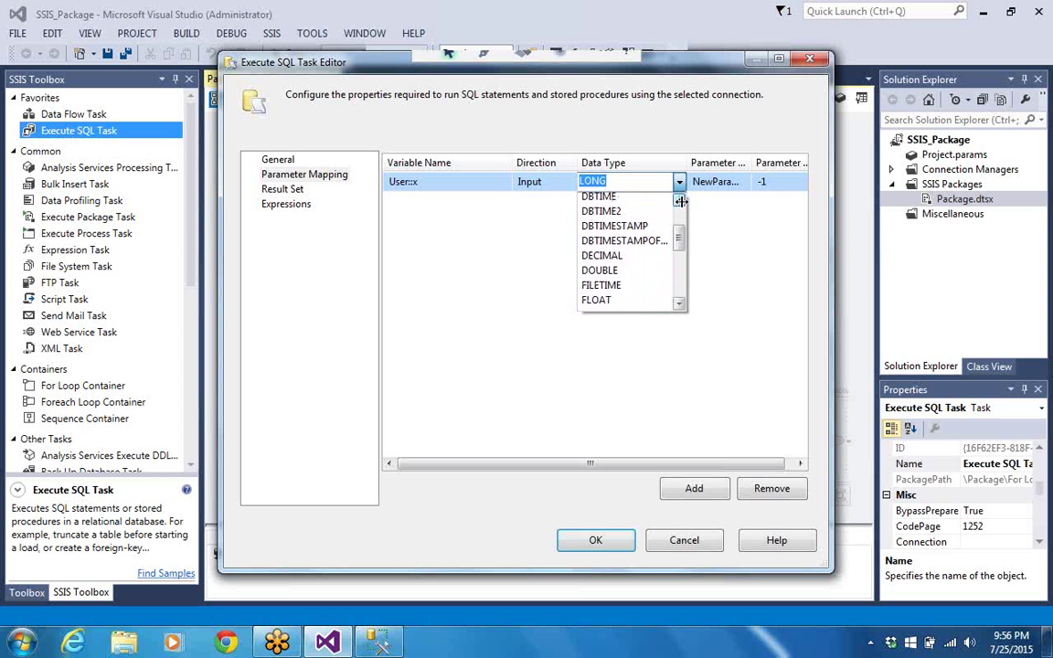
{"action": "scroll", "coordinate": [680, 300], "scroll_direction": "down", "scroll_amount": 10}
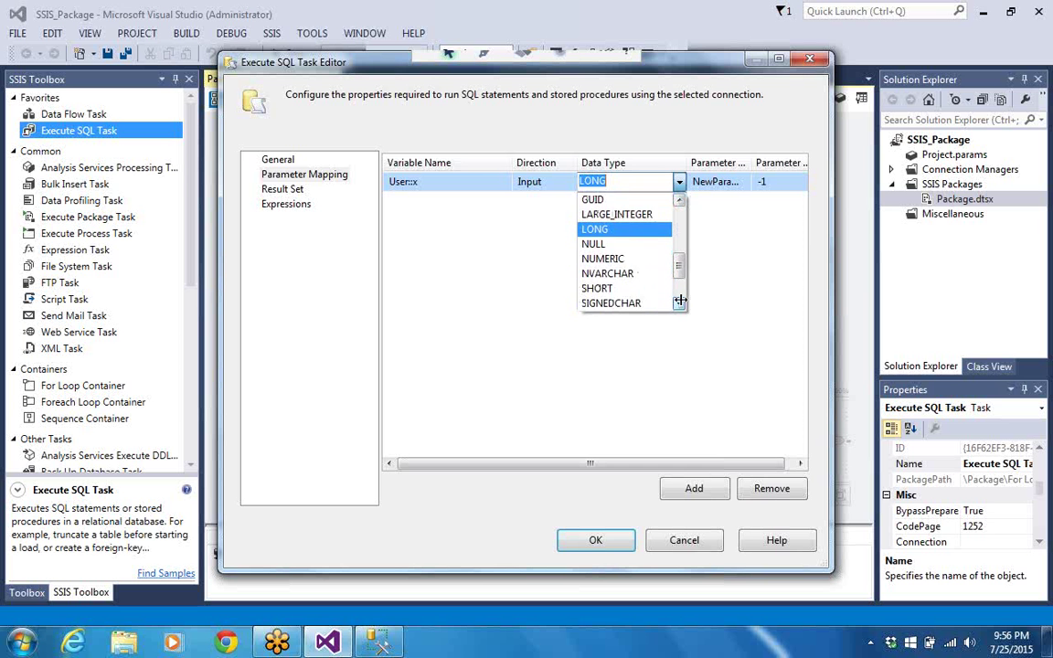
{"action": "scroll", "coordinate": [680, 300], "scroll_direction": "down", "scroll_amount": 4}
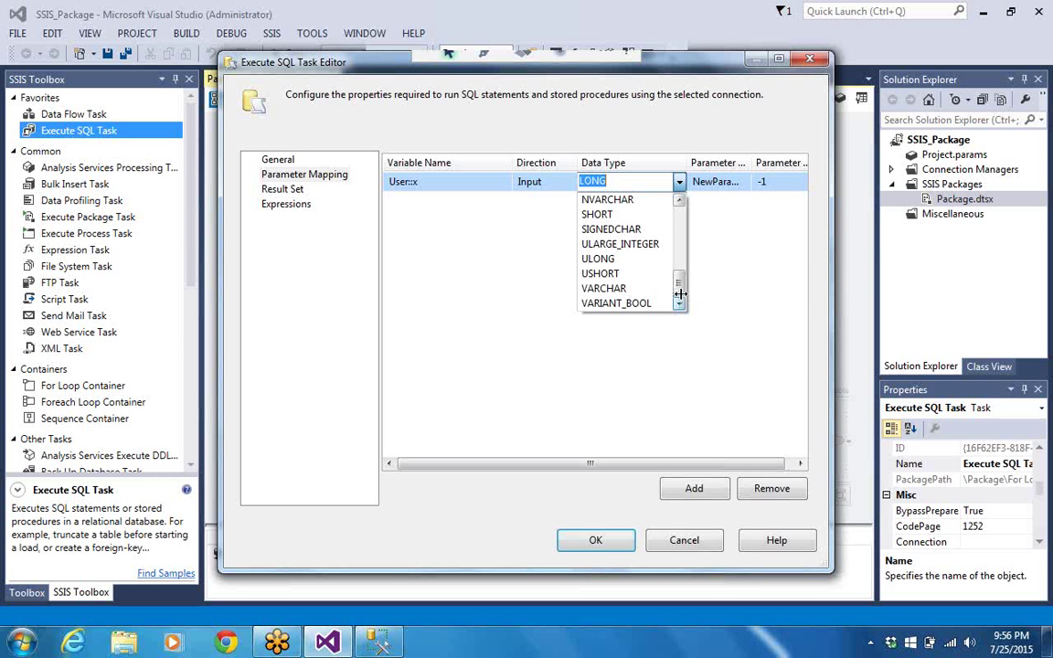
{"action": "left_click", "coordinate": [679, 200]}
{"action": "left_click", "coordinate": [679, 200]}
{"action": "left_click", "coordinate": [679, 201]}
{"action": "left_click", "coordinate": [679, 201]}
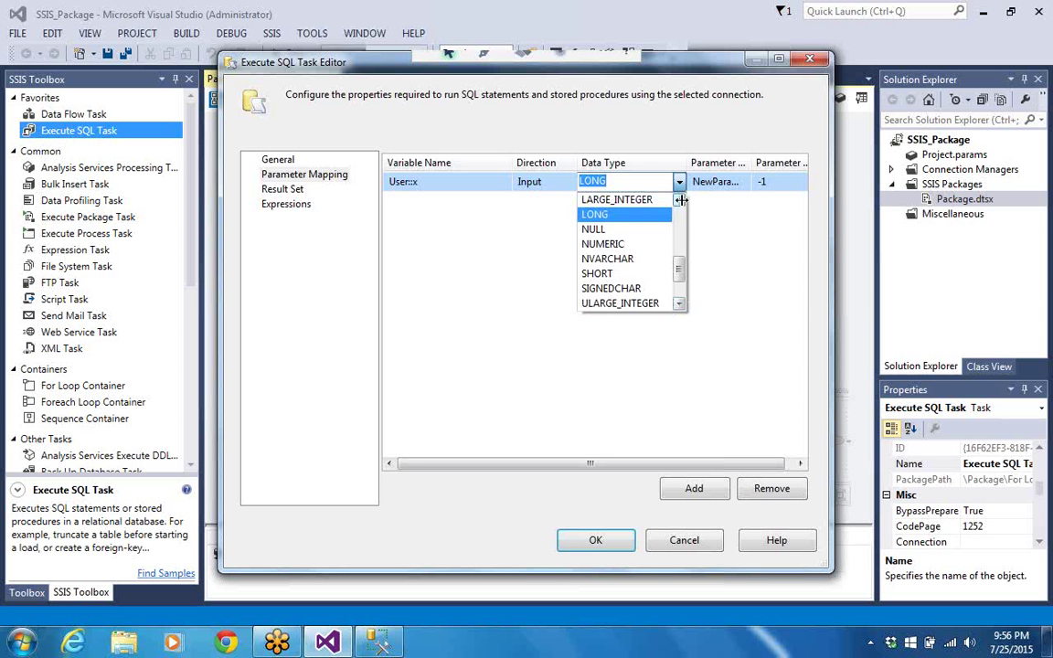
{"action": "left_click", "coordinate": [679, 200]}
{"action": "left_click", "coordinate": [680, 200]}
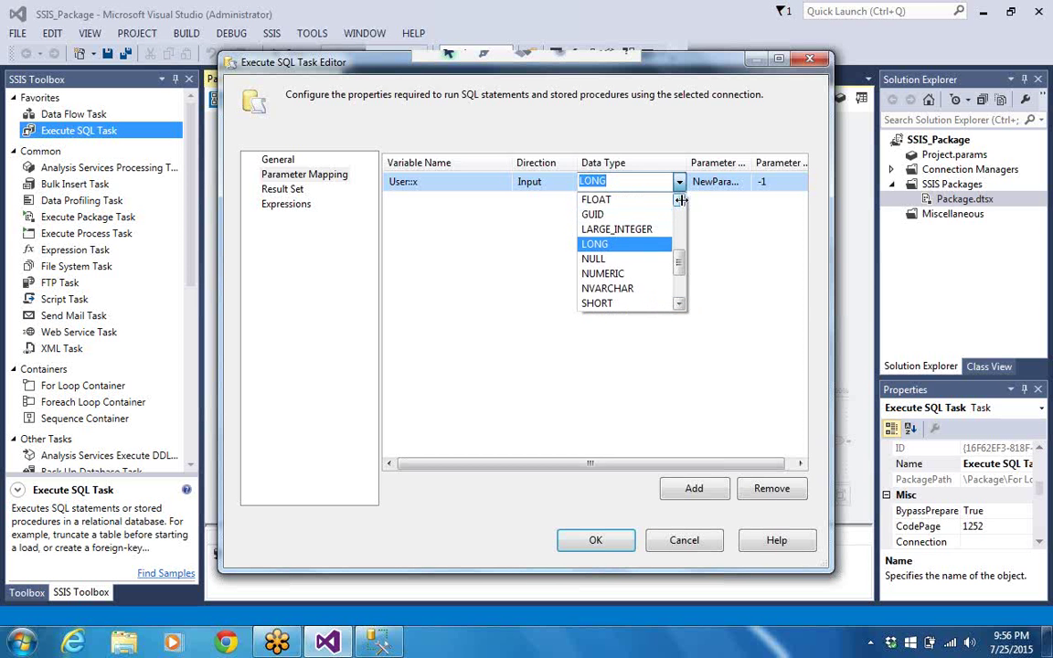
{"action": "left_click", "coordinate": [680, 200]}
{"action": "left_click", "coordinate": [679, 200]}
{"action": "left_click", "coordinate": [679, 200]}
{"action": "left_click", "coordinate": [679, 201]}
{"action": "left_click", "coordinate": [679, 200]}
{"action": "left_click", "coordinate": [679, 201]}
{"action": "left_click", "coordinate": [679, 200]}
{"action": "left_click", "coordinate": [679, 200]}
{"action": "left_click", "coordinate": [680, 200]}
{"action": "left_click", "coordinate": [679, 200]}
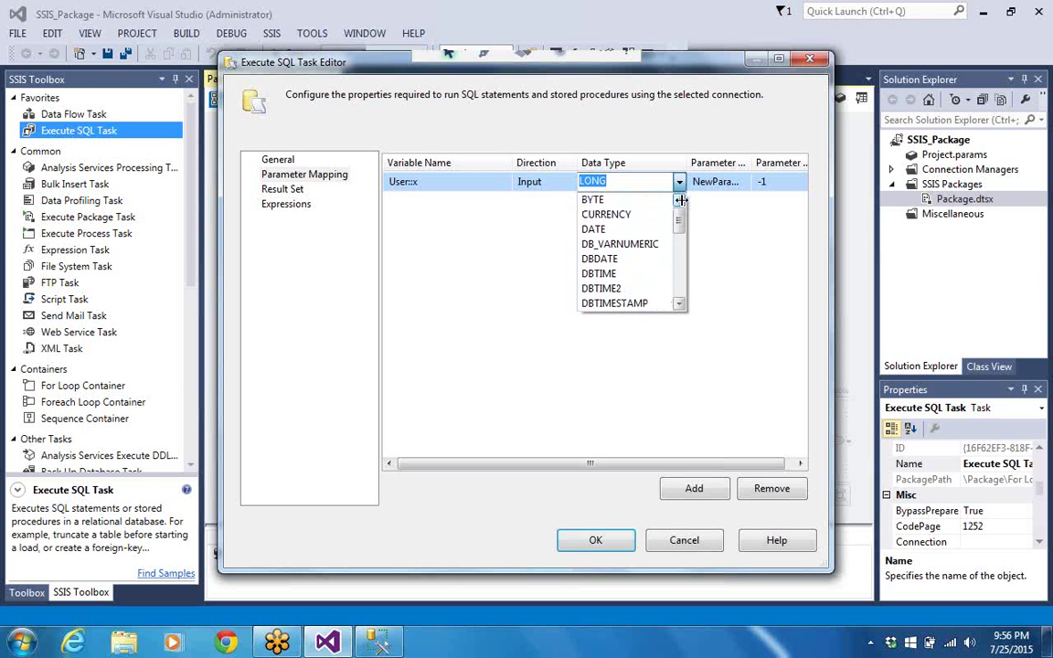
Choose LONG as the User::x parameter's data type and apply the Execute SQL Task settings.
{"action": "left_click", "coordinate": [679, 303]}
{"action": "left_click", "coordinate": [679, 302]}
{"action": "left_click", "coordinate": [679, 303]}
{"action": "left_click", "coordinate": [679, 303]}
{"action": "left_click", "coordinate": [680, 303]}
{"action": "left_click", "coordinate": [679, 303]}
{"action": "left_click", "coordinate": [679, 303]}
{"action": "left_click", "coordinate": [679, 302]}
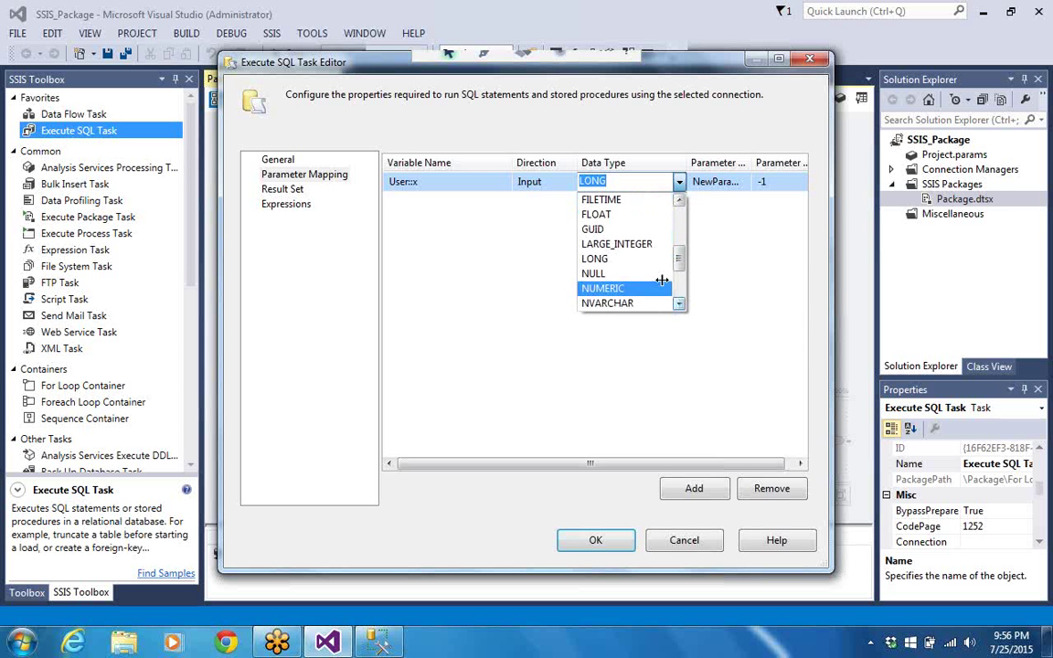
{"action": "left_click", "coordinate": [617, 259]}
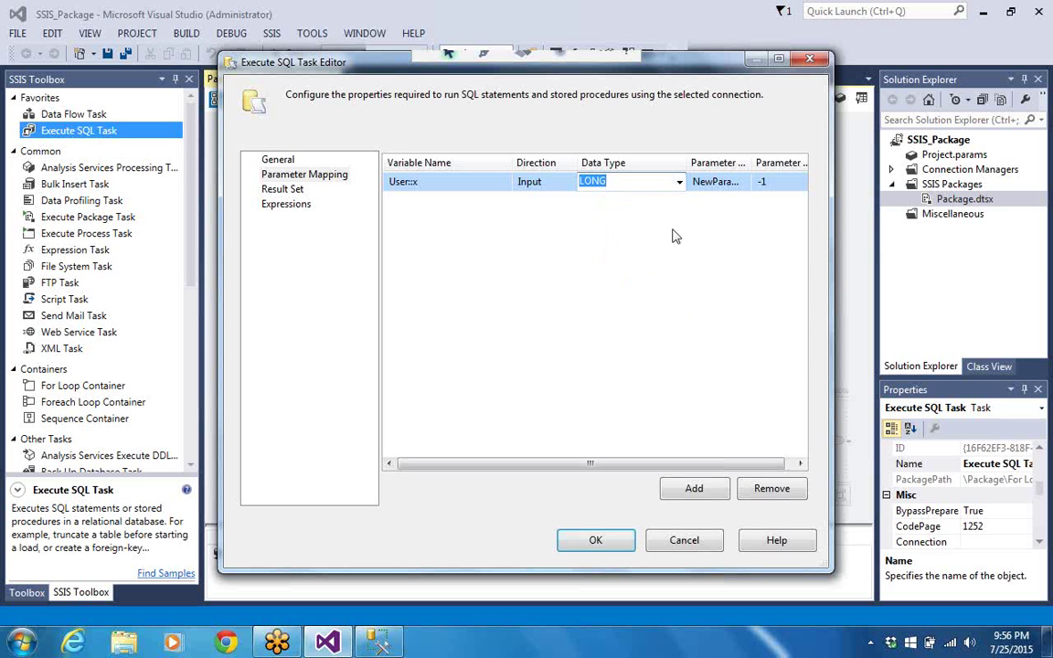
{"action": "left_click_drag", "start_coordinate": [685, 158], "coordinate": [665, 158]}
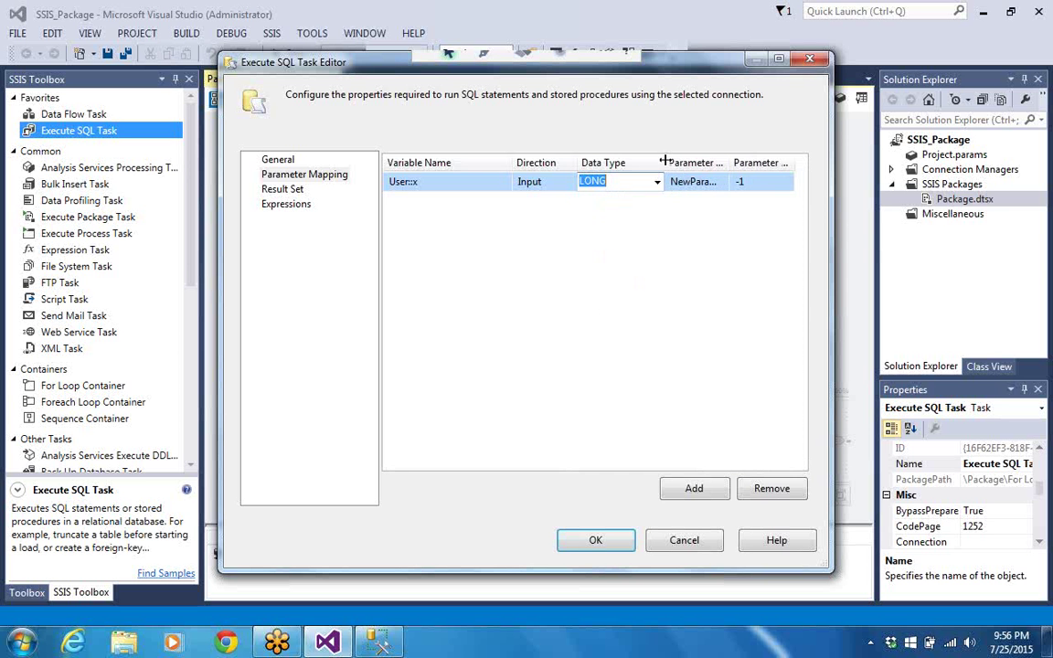
{"action": "left_click", "coordinate": [619, 544]}
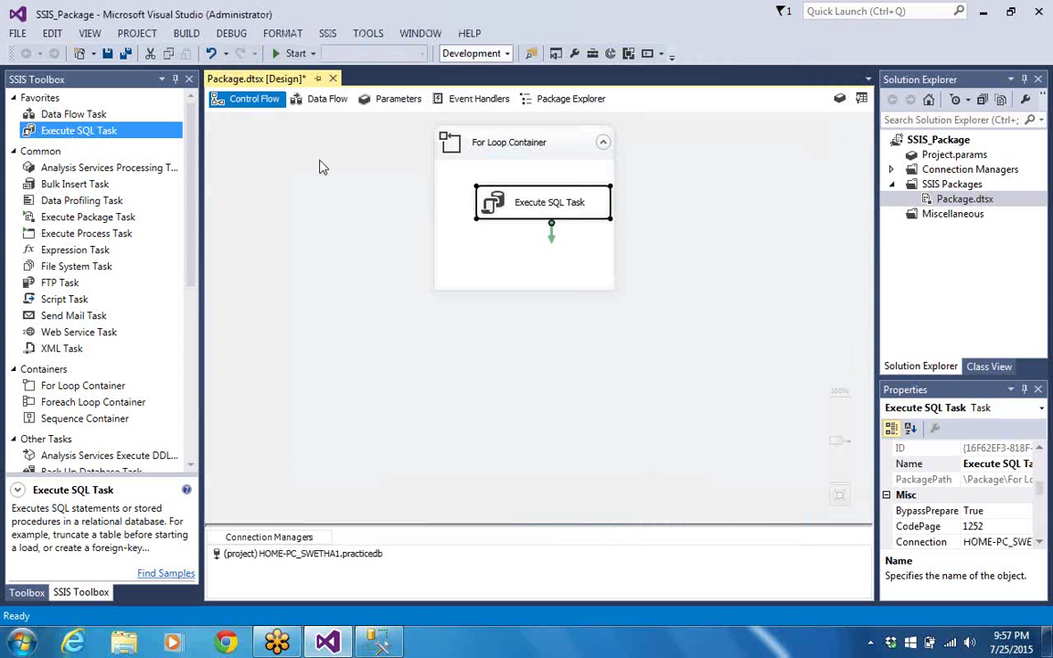
Run the package and check the execution status of the For Loop Container.
{"action": "left_click", "coordinate": [257, 103]}
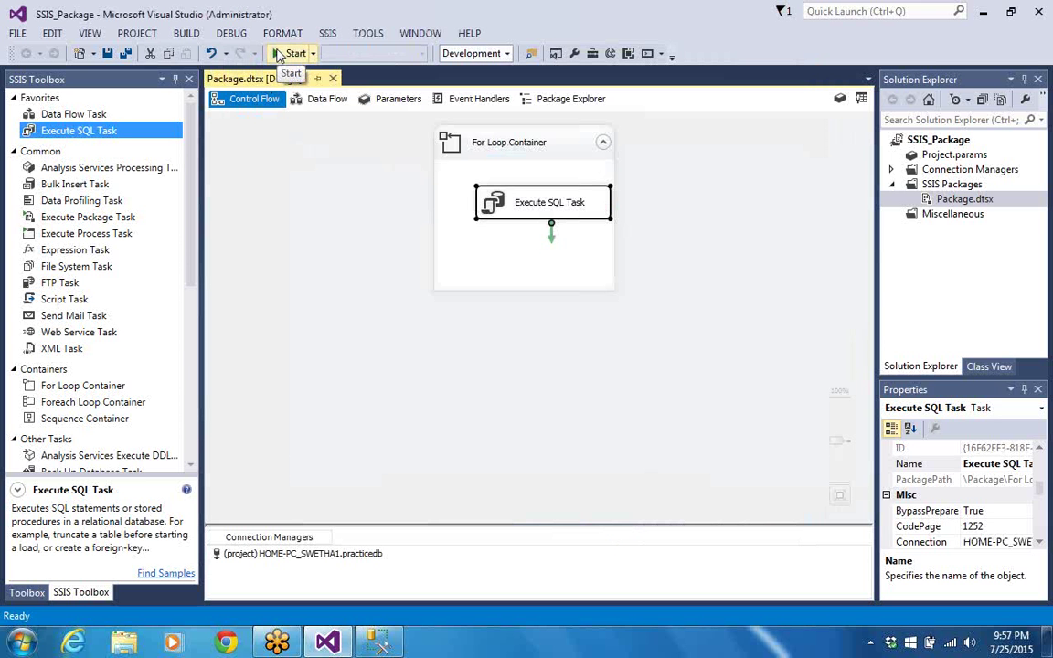
{"action": "left_click", "coordinate": [290, 53]}
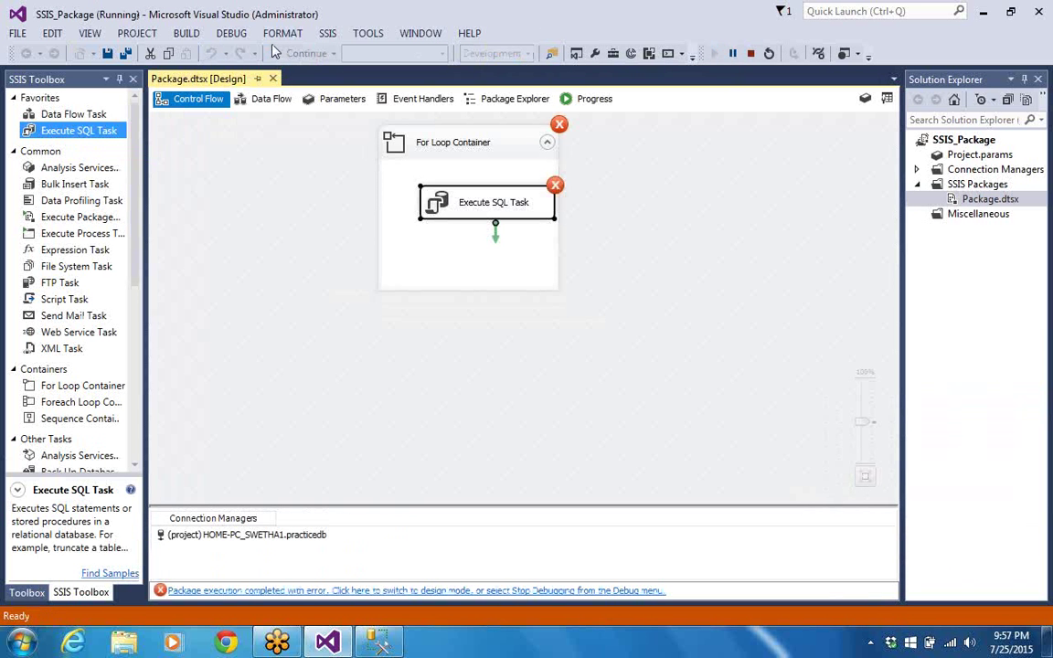
{"action": "left_click", "coordinate": [564, 129]}
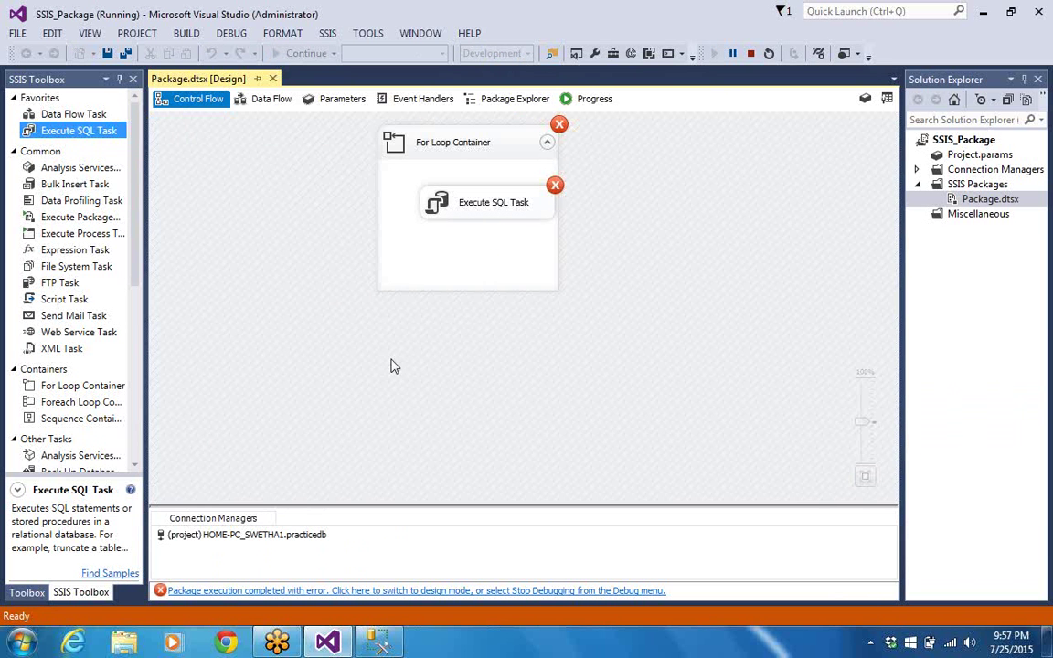
Stop the debug run, return the package to design mode and examine the Execute SQL Task's error in the execution results.
{"action": "left_click", "coordinate": [248, 536]}
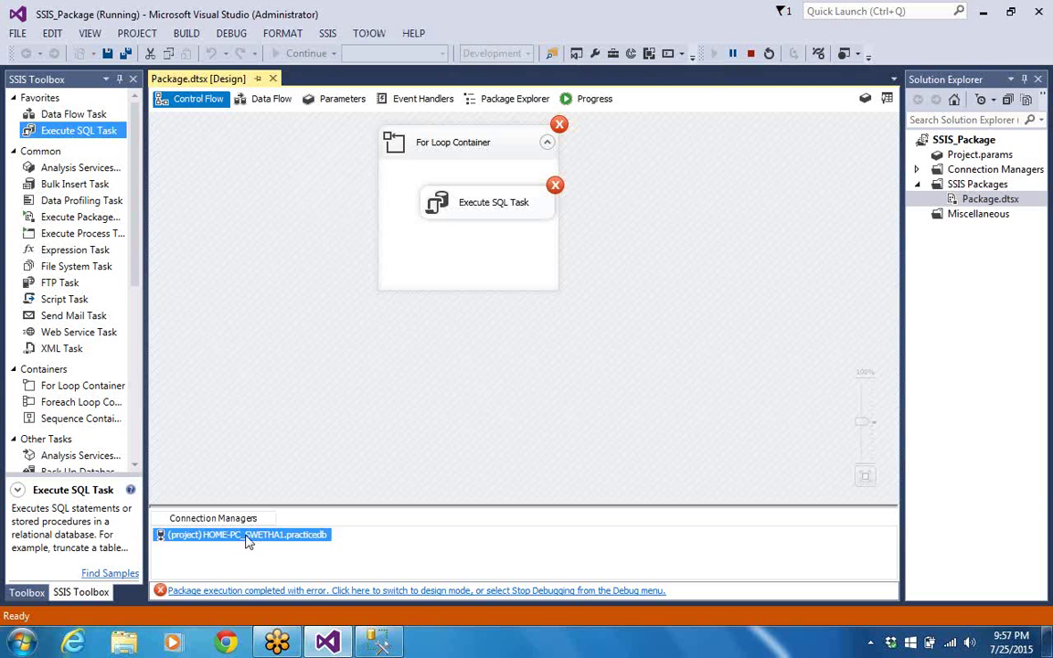
{"action": "left_click", "coordinate": [272, 591]}
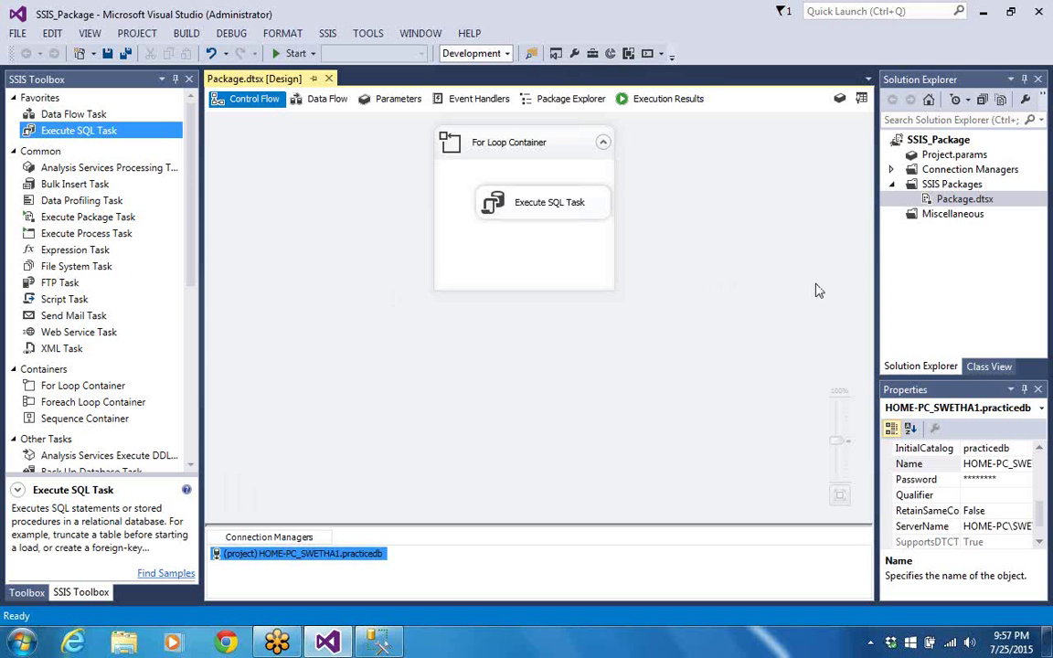
{"action": "left_click", "coordinate": [623, 102]}
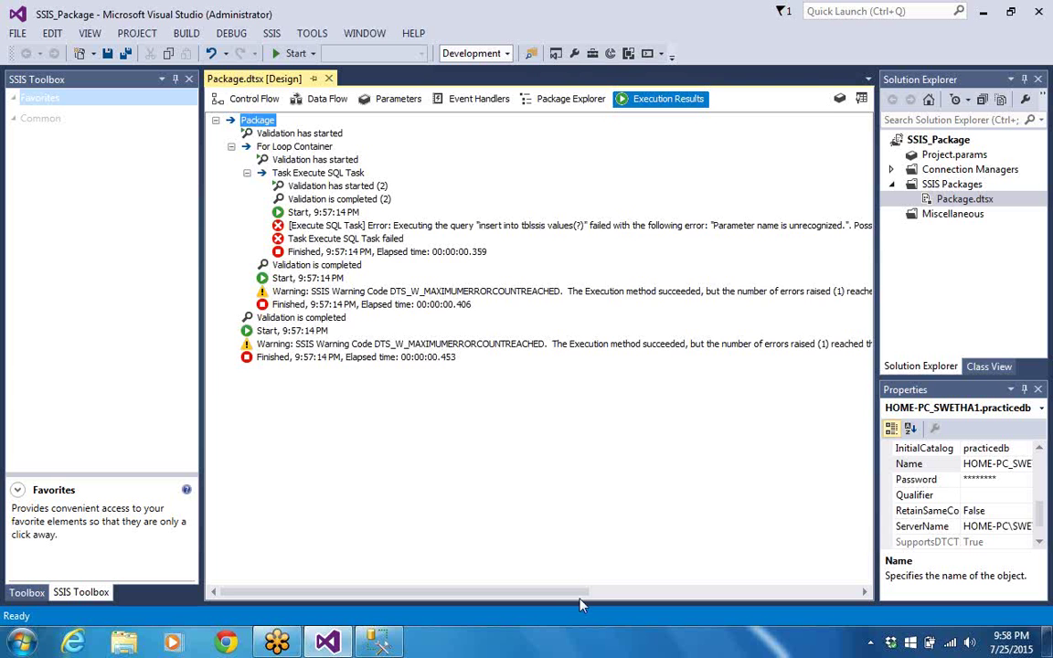
{"action": "left_click_drag", "start_coordinate": [585, 592], "coordinate": [821, 559]}
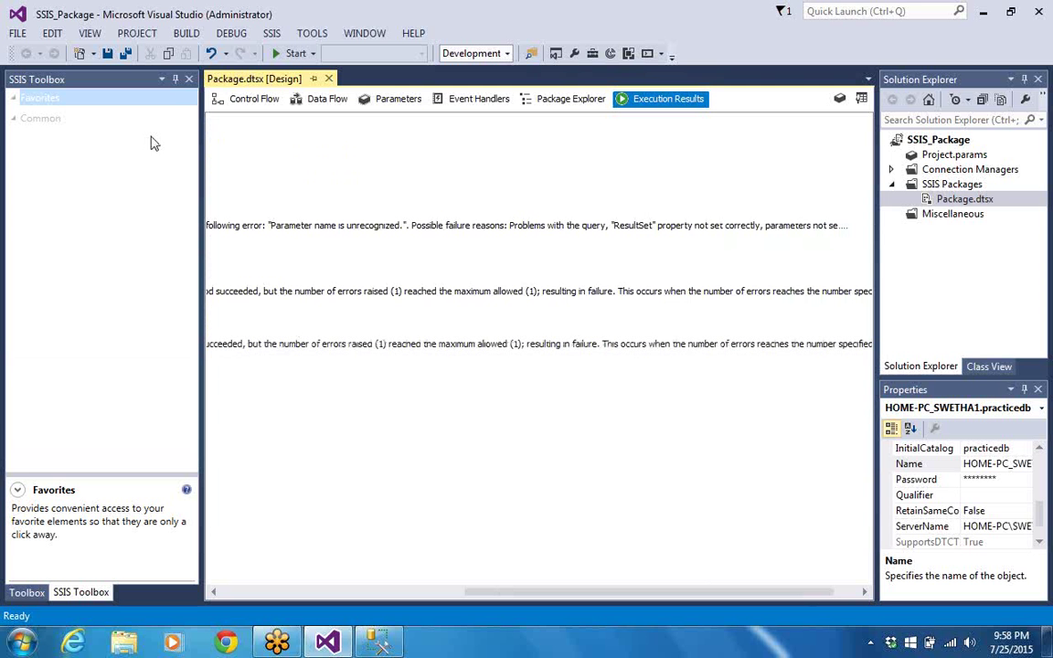
Open the Execute SQL Task in the For Loop Container for editing and review its General and Result Set settings.
{"action": "left_click", "coordinate": [276, 103]}
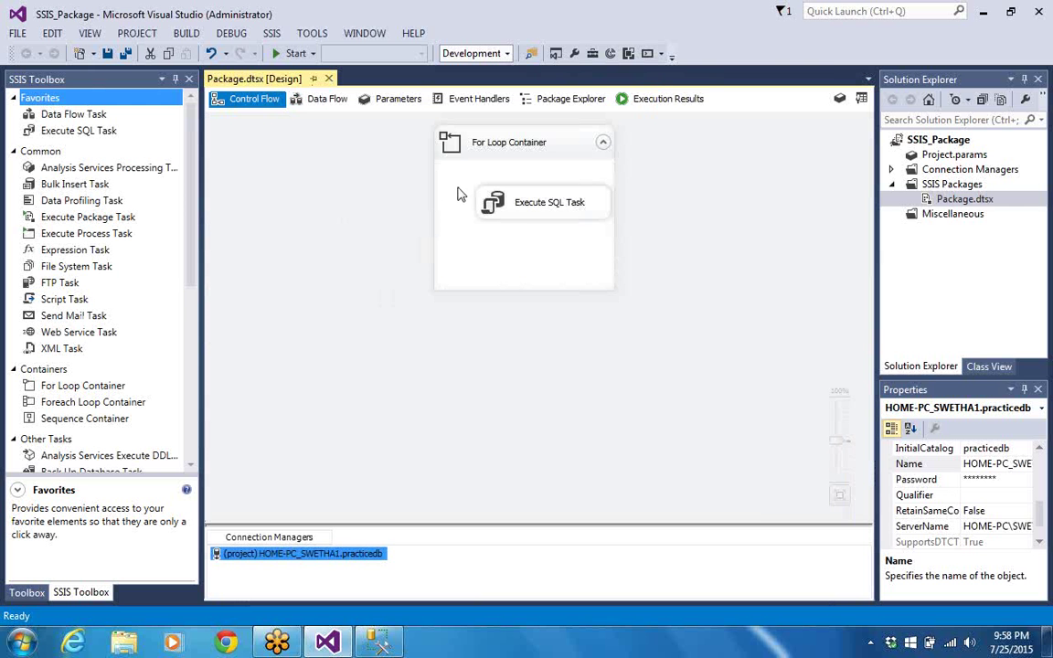
{"action": "right_click", "coordinate": [519, 207]}
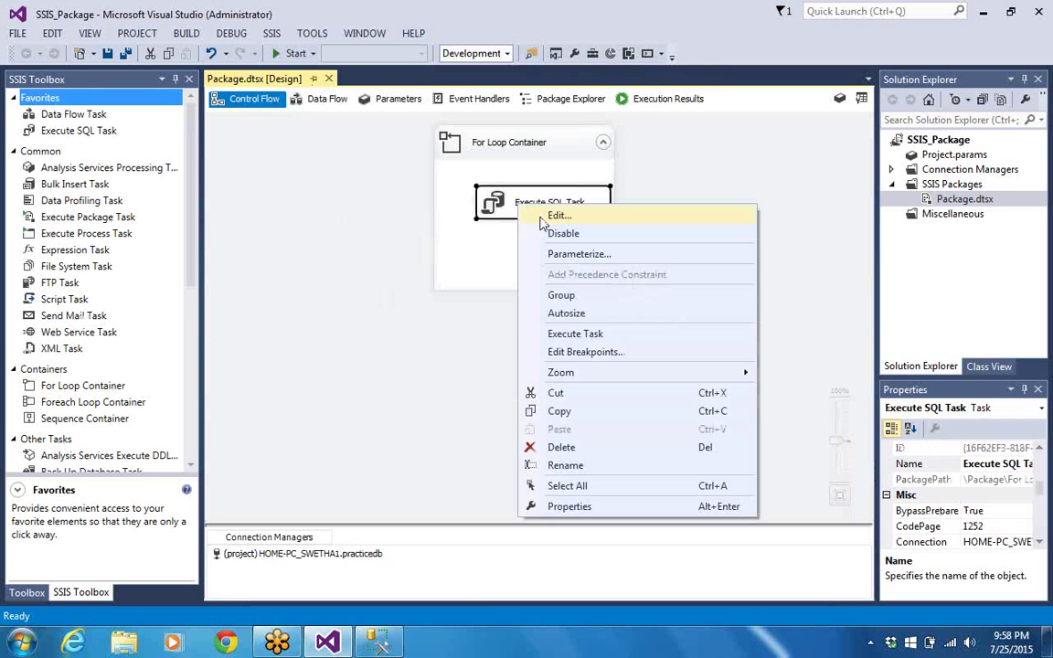
{"action": "left_click", "coordinate": [549, 220]}
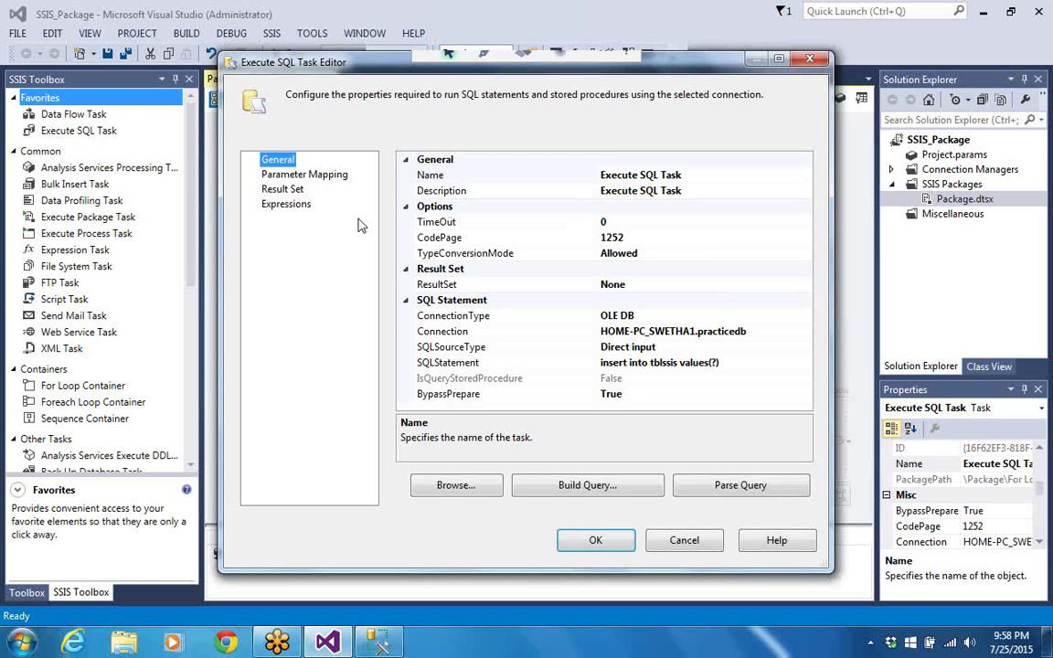
{"action": "left_click", "coordinate": [300, 191]}
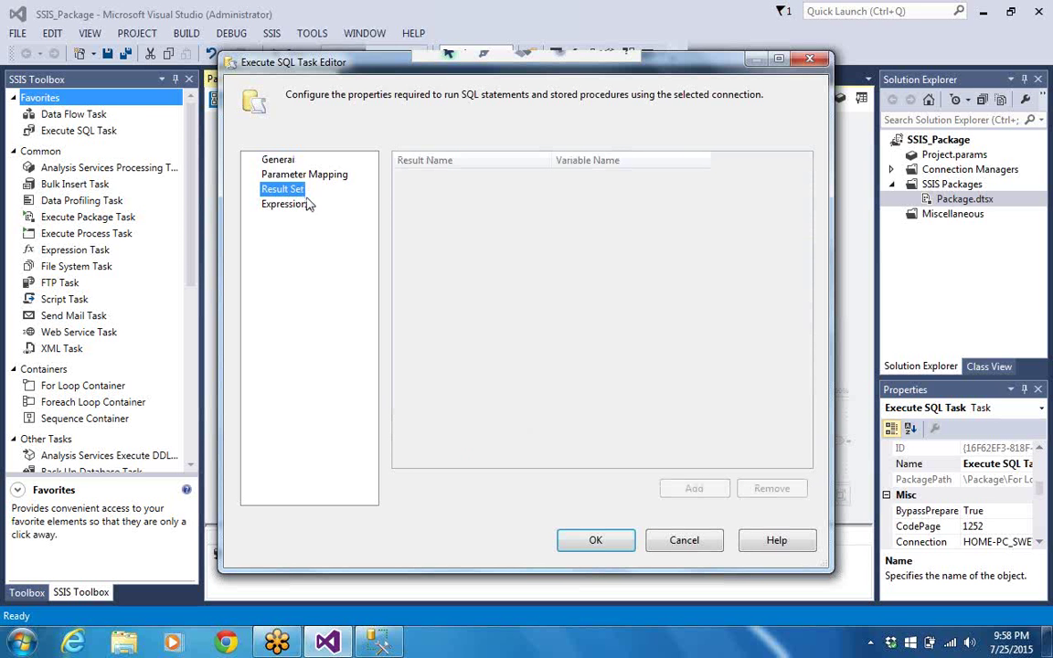
{"action": "left_click", "coordinate": [289, 164]}
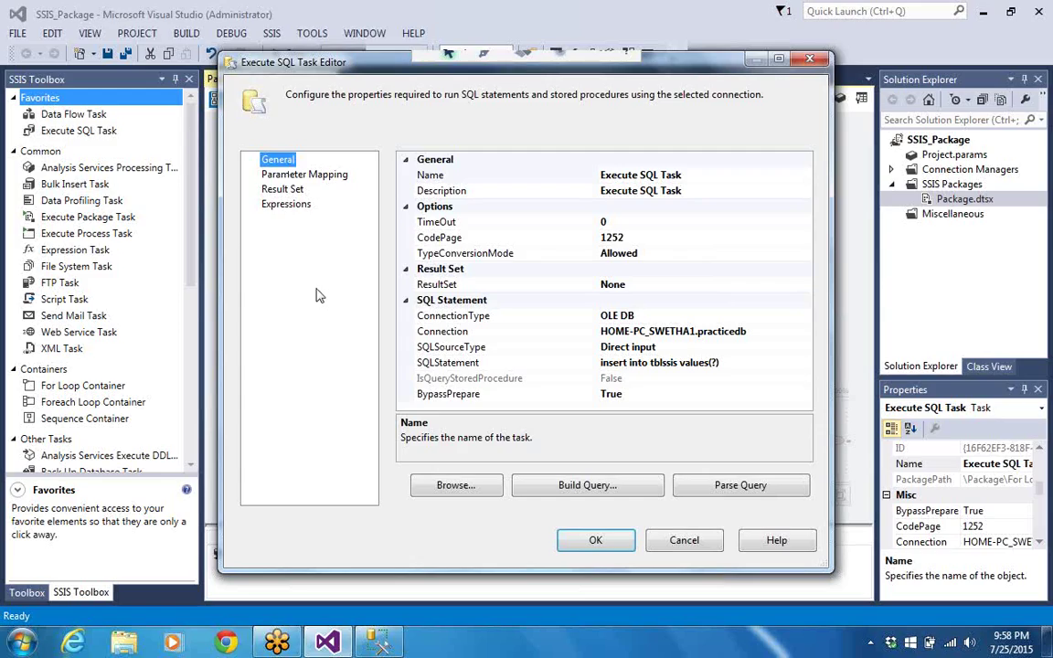
{"action": "left_click", "coordinate": [303, 189]}
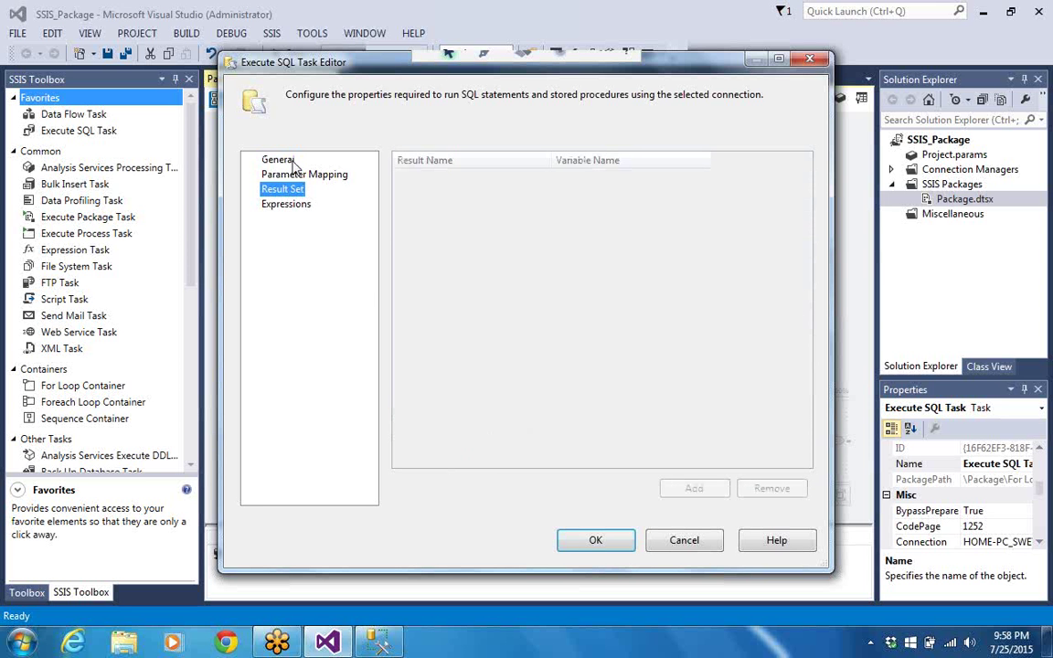
{"action": "left_click", "coordinate": [276, 160]}
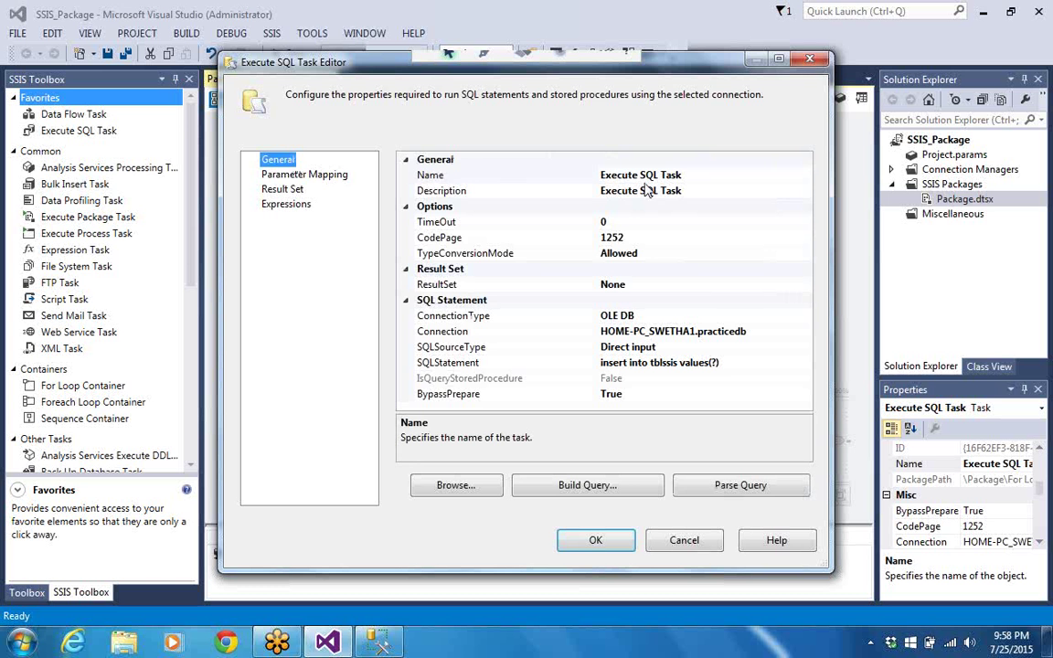
Set the Execute SQL Task's ResultSet property to Full result set.
{"action": "double_click", "coordinate": [665, 287]}
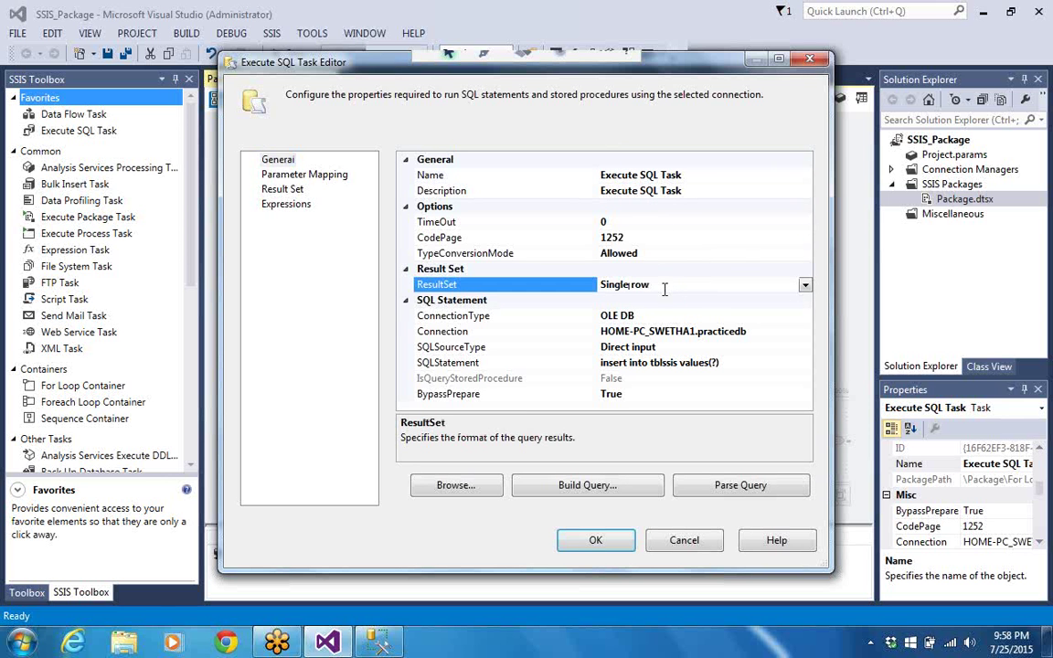
{"action": "left_click", "coordinate": [806, 285]}
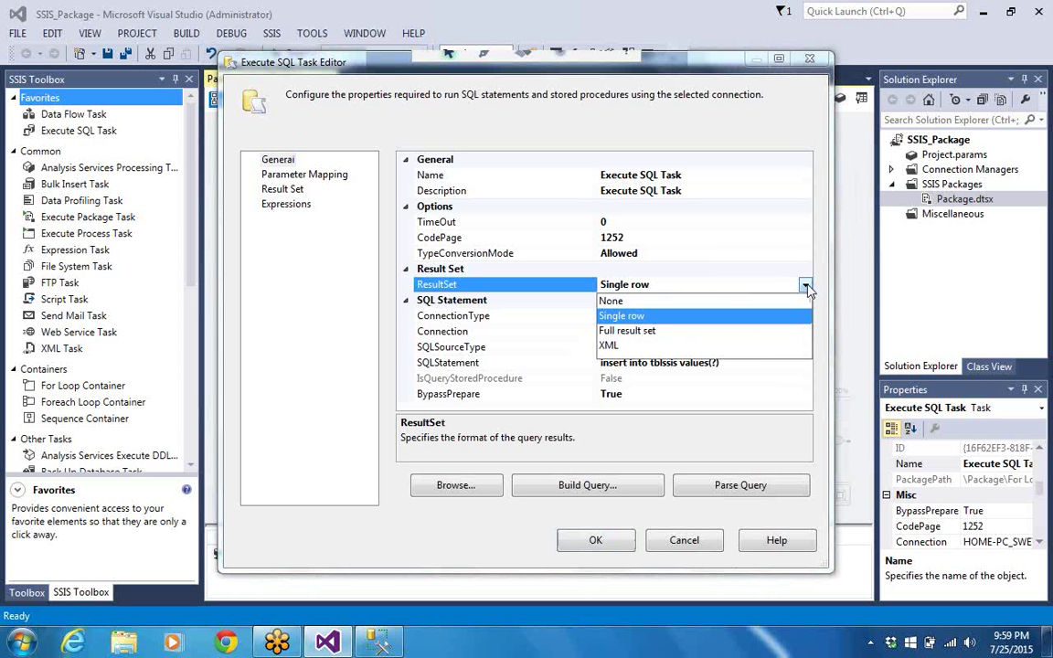
{"action": "left_click", "coordinate": [795, 331]}
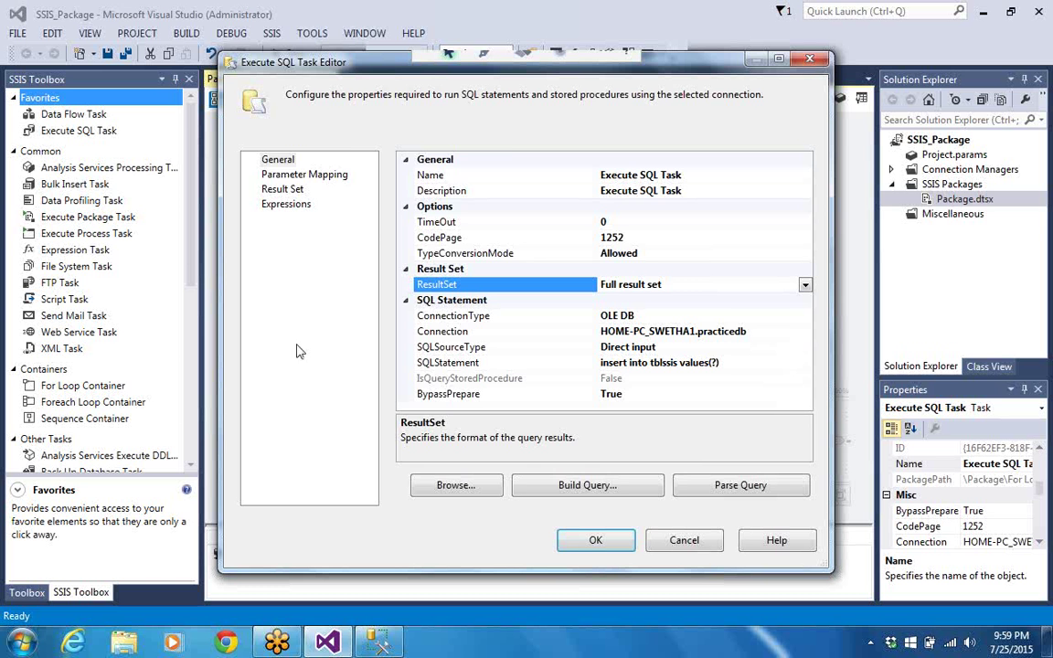
Change the parameter name mapped to the variable User::x to 0 and accept the Execute SQL Task's settings.
{"action": "left_click", "coordinate": [328, 177]}
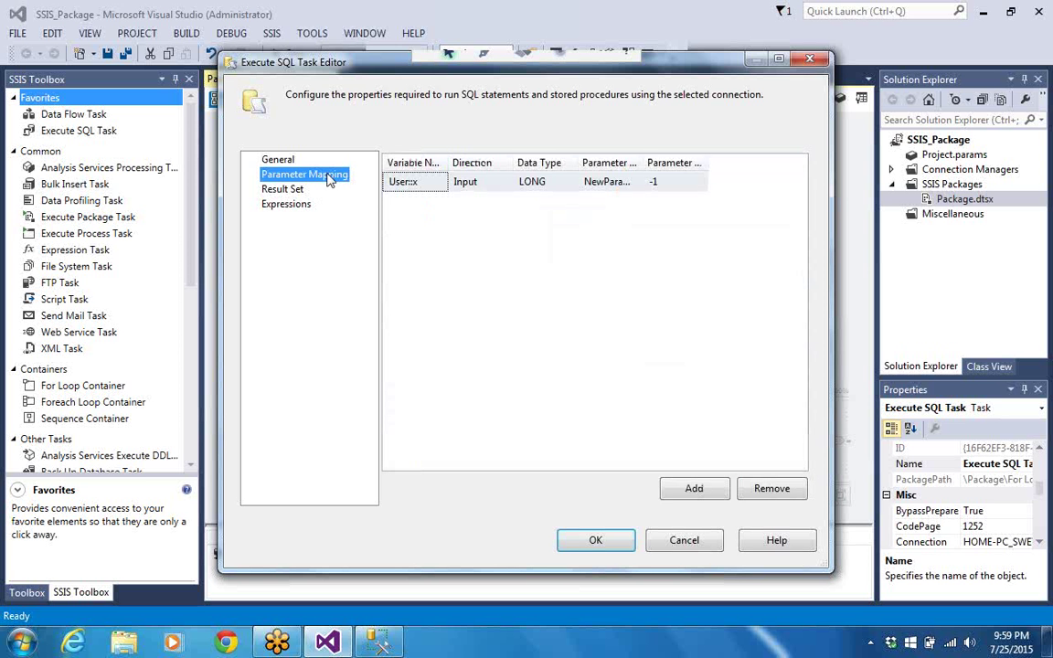
{"action": "left_click_drag", "start_coordinate": [643, 159], "coordinate": [689, 162]}
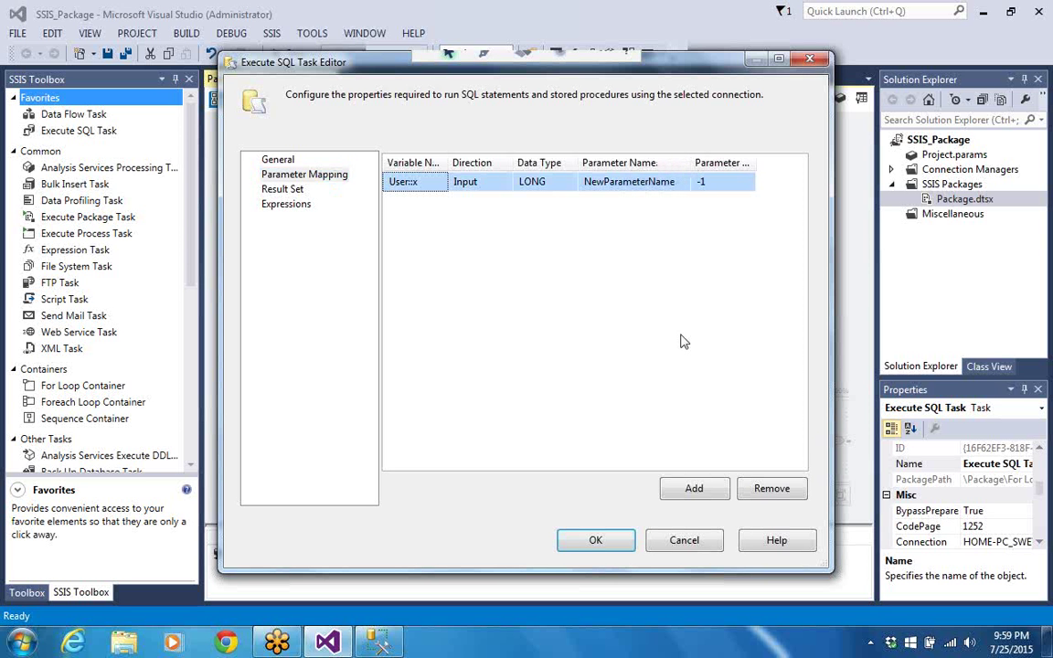
{"action": "left_click", "coordinate": [682, 183]}
{"action": "key", "text": "BackSpace"}
{"action": "key", "text": "BackSpace"}
{"action": "key", "text": "BackSpace"}
{"action": "key", "text": "BackSpace"}
{"action": "key", "text": "BackSpace"}
{"action": "key", "text": "BackSpace"}
{"action": "key", "text": "BackSpace"}
{"action": "key", "text": "BackSpace"}
{"action": "key", "text": "BackSpace"}
{"action": "key", "text": "BackSpace"}
{"action": "key", "text": "BackSpace"}
{"action": "key", "text": "BackSpace"}
{"action": "key", "text": "BackSpace"}
{"action": "key", "text": "BackSpace"}
{"action": "key", "text": "BackSpace"}
{"action": "key", "text": "BackSpace"}
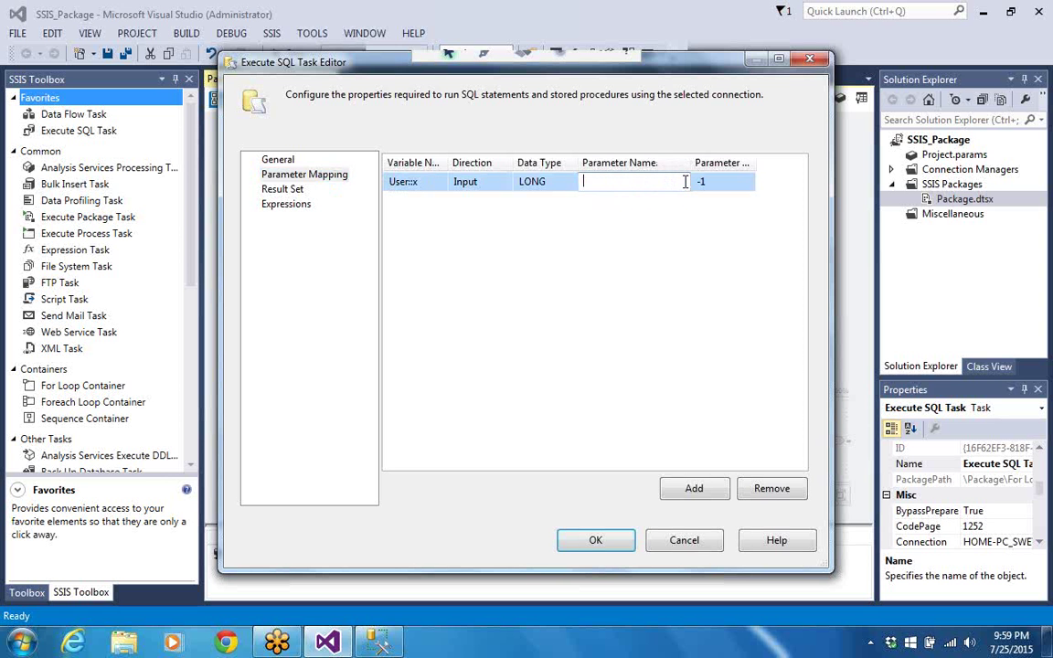
{"action": "type", "text": "0"}
{"action": "left_click", "coordinate": [590, 541]}
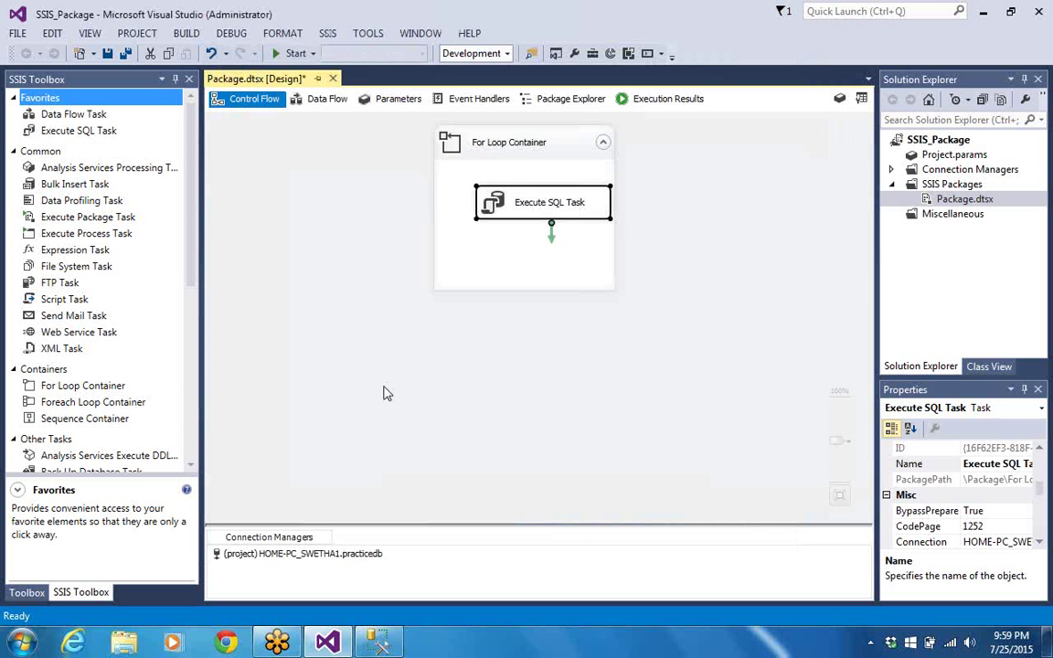
Run the package, then examine its execution results in design mode and return to the control flow.
{"action": "left_click", "coordinate": [276, 55]}
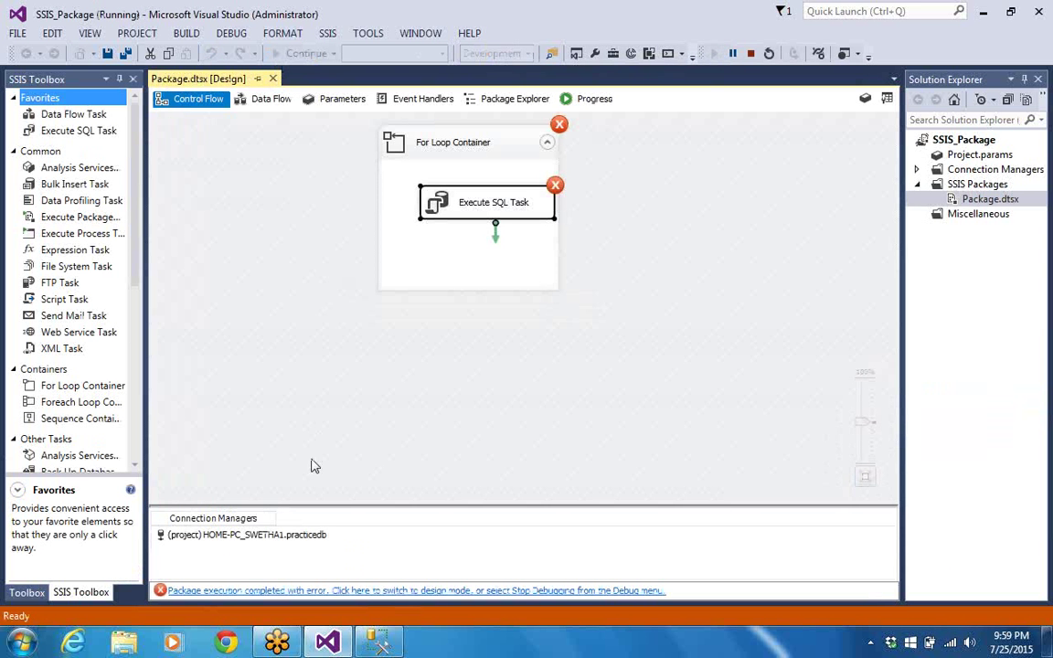
{"action": "left_click", "coordinate": [295, 592]}
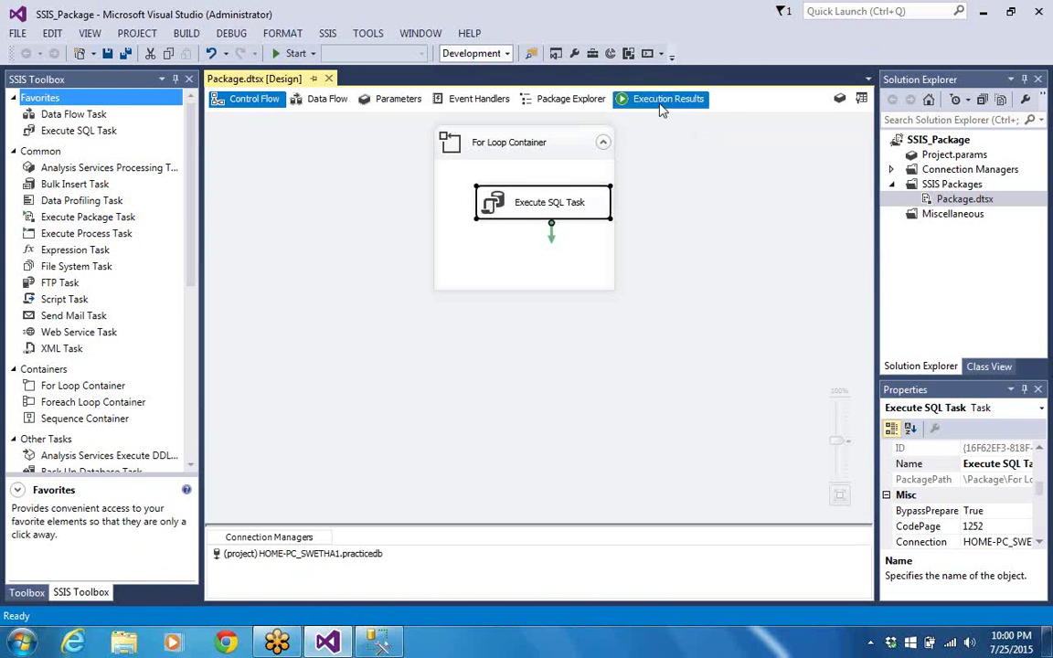
{"action": "left_click", "coordinate": [662, 101]}
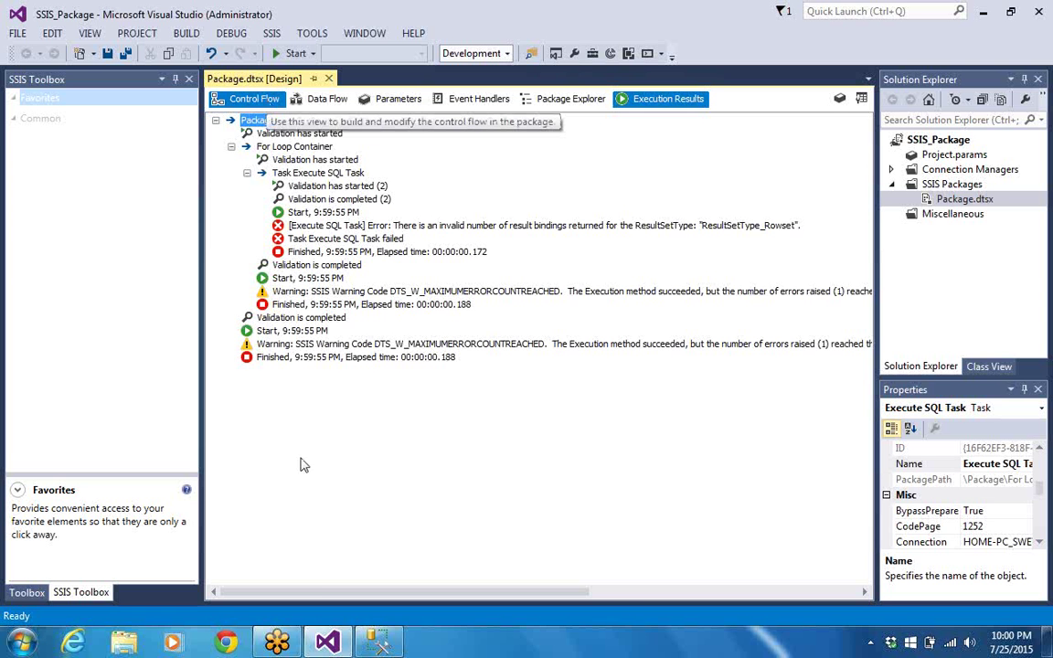
{"action": "left_click_drag", "start_coordinate": [373, 583], "coordinate": [512, 584]}
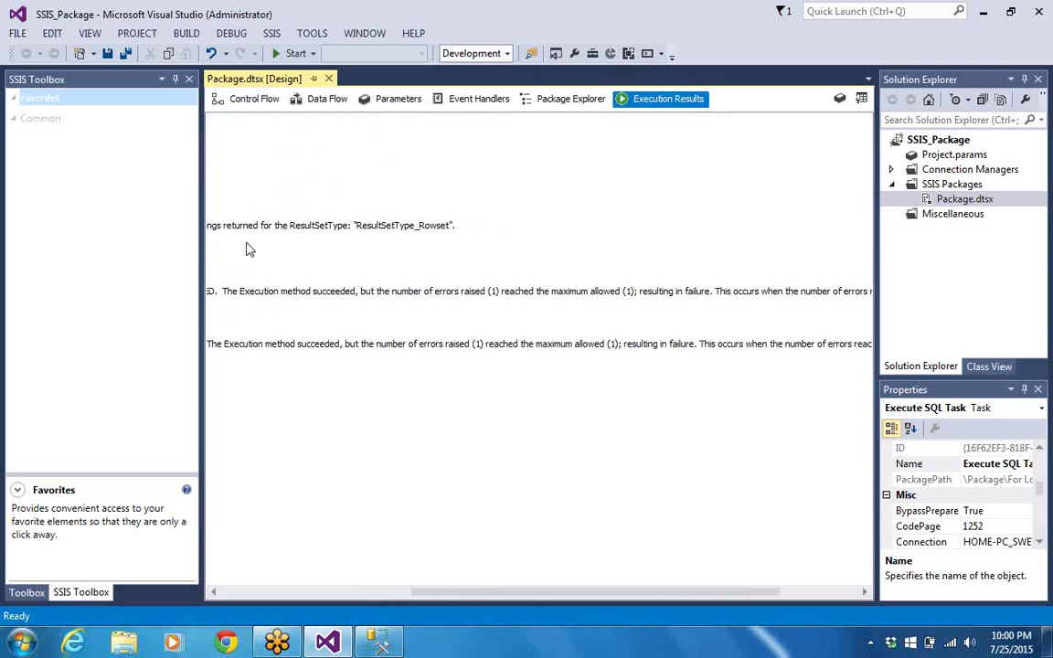
{"action": "left_click", "coordinate": [247, 103]}
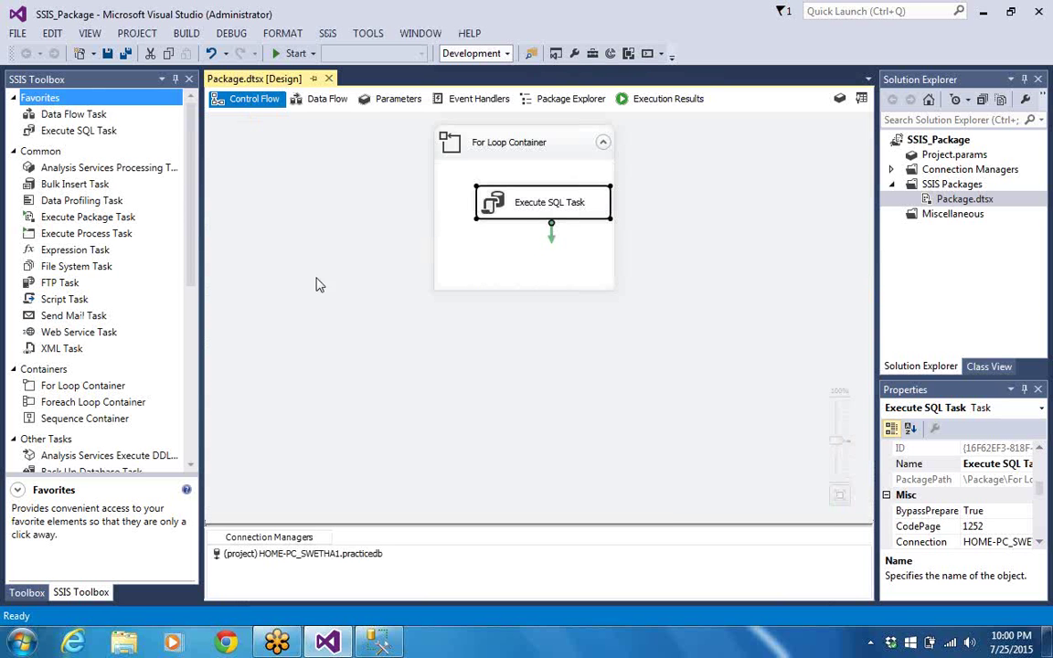
Set the Execute SQL Task's ResultSet property to None and run the package again.
{"action": "right_click", "coordinate": [510, 209]}
{"action": "left_click", "coordinate": [540, 216]}
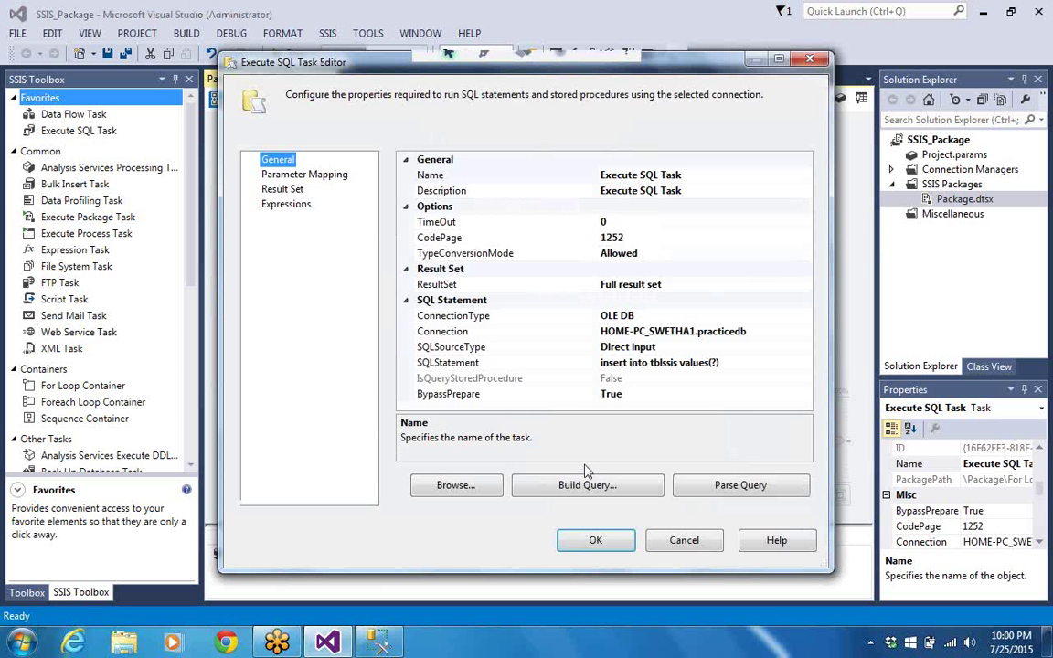
{"action": "left_click", "coordinate": [806, 285]}
{"action": "left_click", "coordinate": [805, 287]}
{"action": "left_click", "coordinate": [801, 300]}
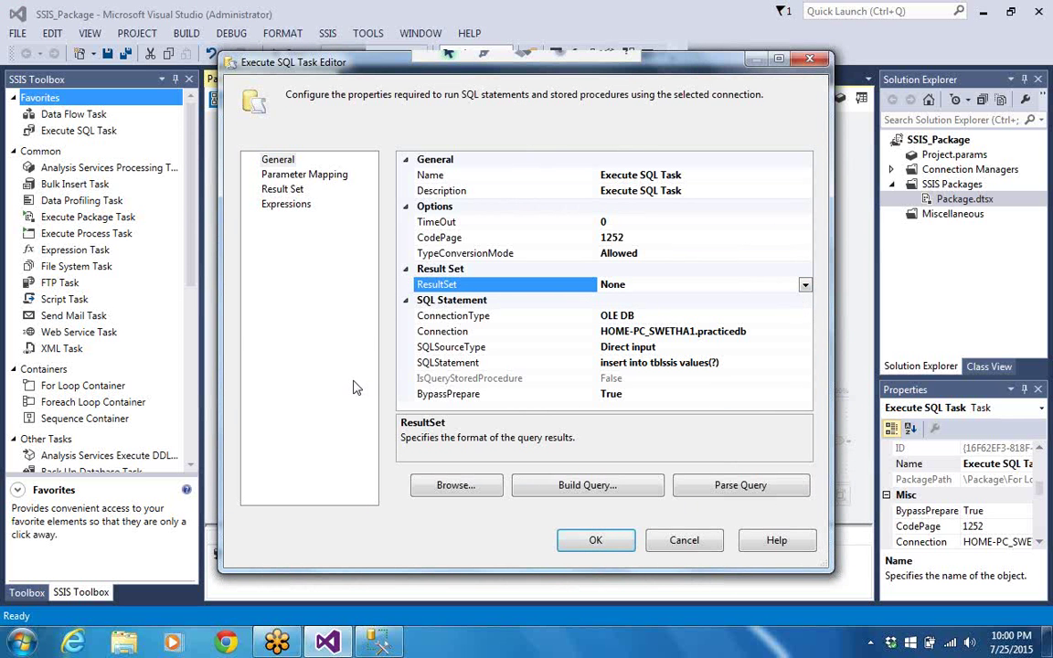
{"action": "left_click", "coordinate": [595, 541]}
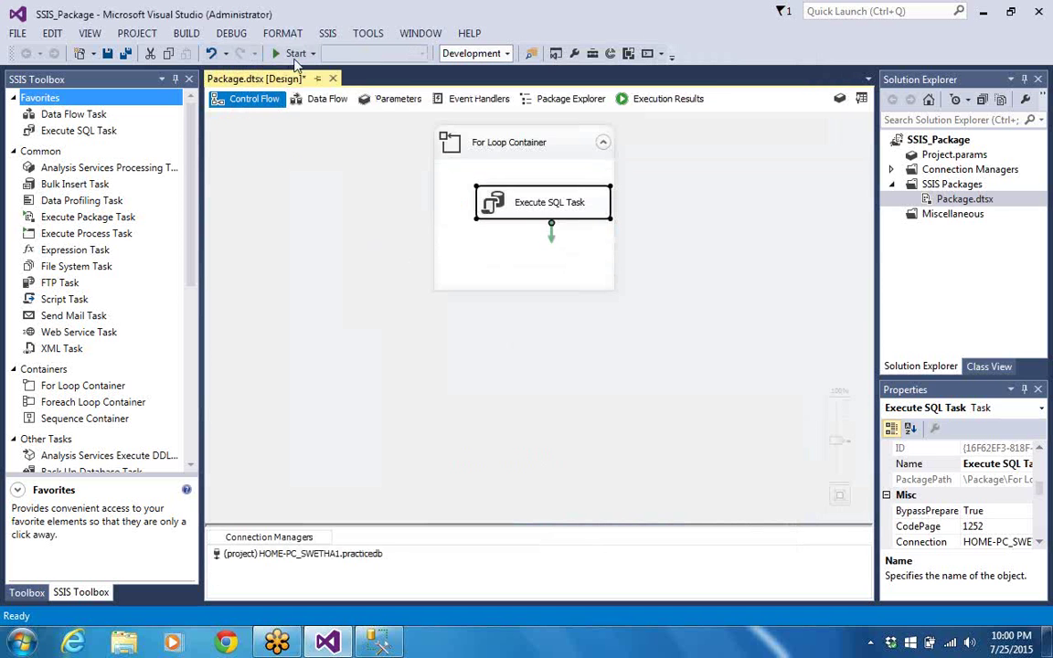
{"action": "left_click", "coordinate": [278, 55]}
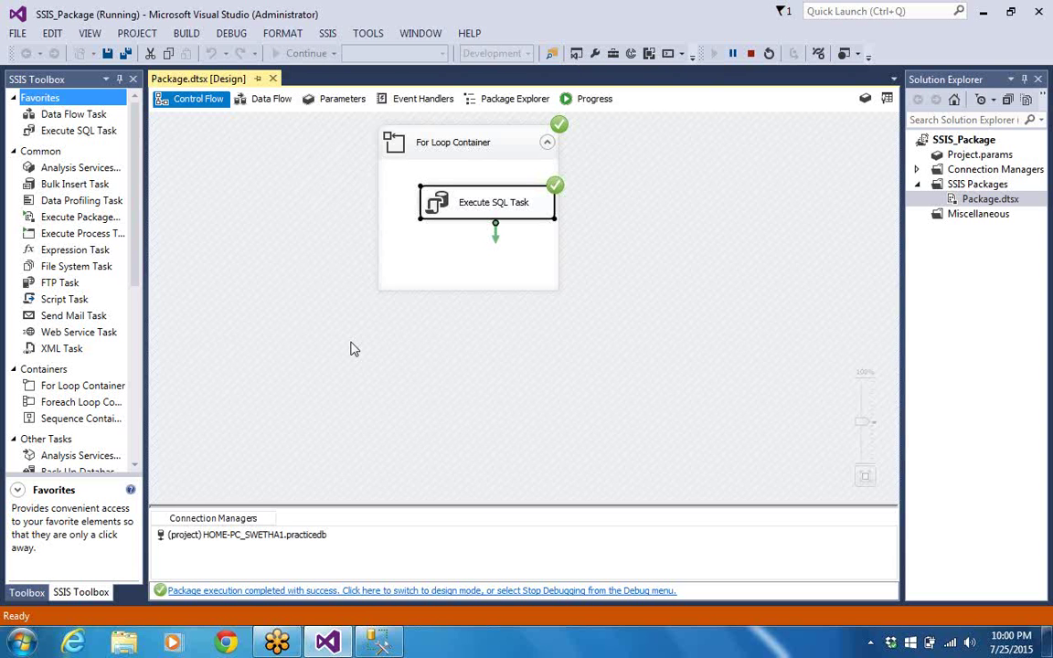
Switch to SQL Server Management Studio, add the query "select * from tblssis" below the create table statement, and execute only that query.
{"action": "mouse_move", "coordinate": [375, 645]}
{"action": "left_click", "coordinate": [375, 645]}
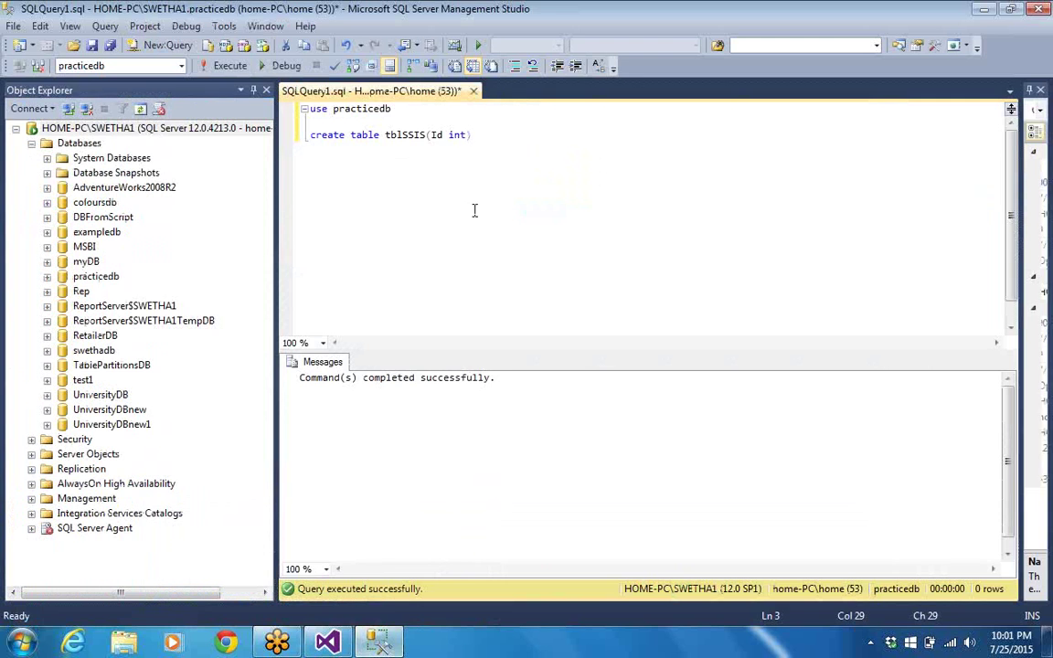
{"action": "key", "text": "Return"}
{"action": "key", "text": "Return"}
{"action": "type", "text": "select "}
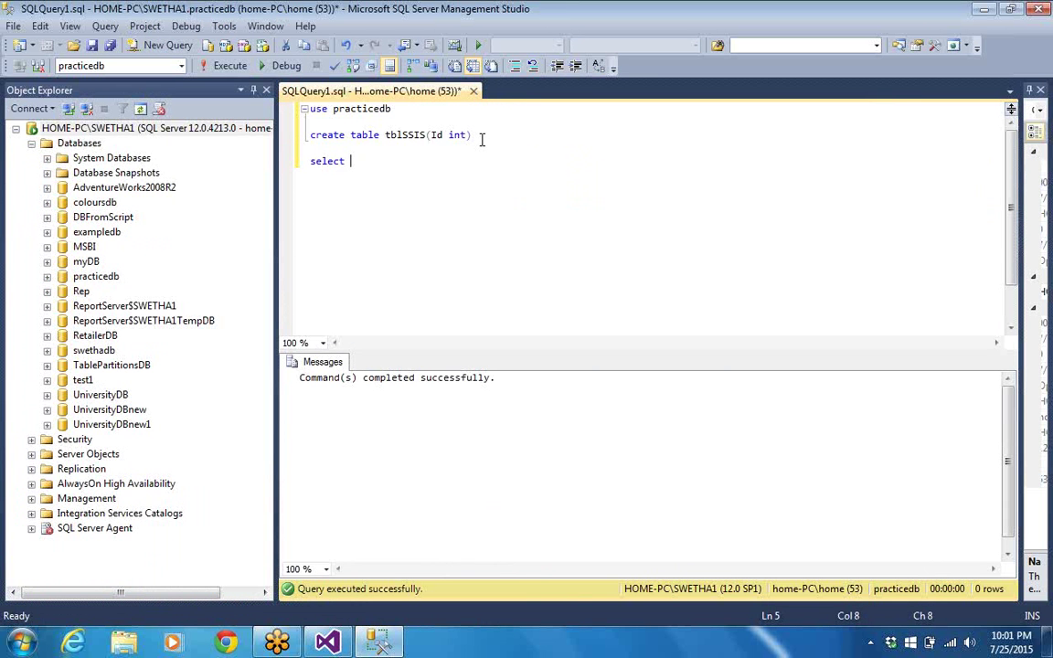
{"action": "type", "text": "* from tblssis"}
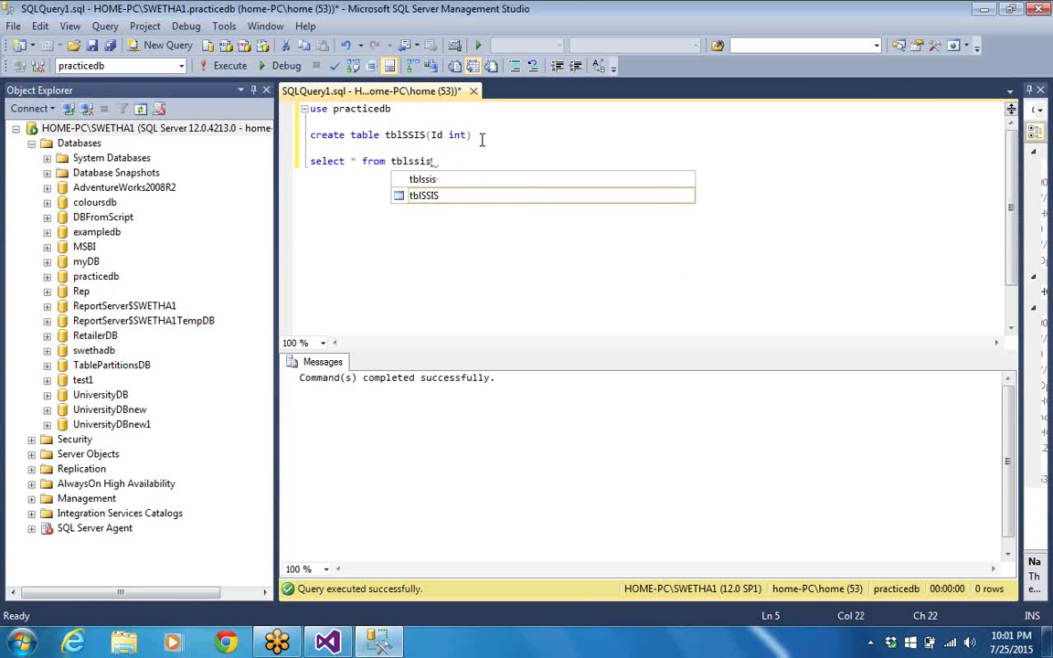
{"action": "key", "text": "shift+Home"}
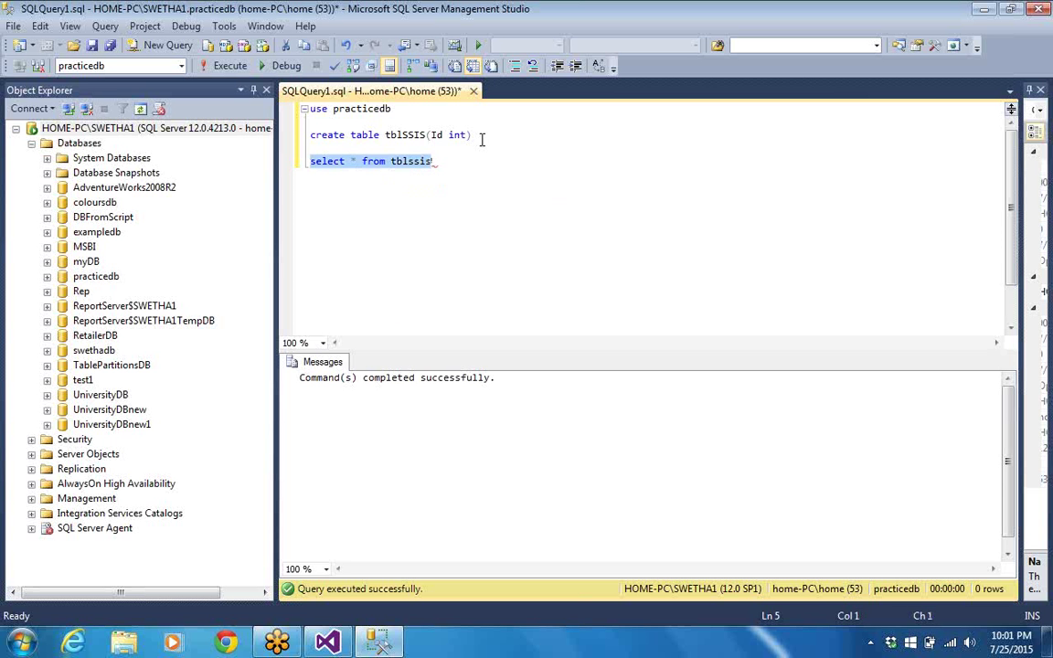
{"action": "left_click", "coordinate": [220, 69]}
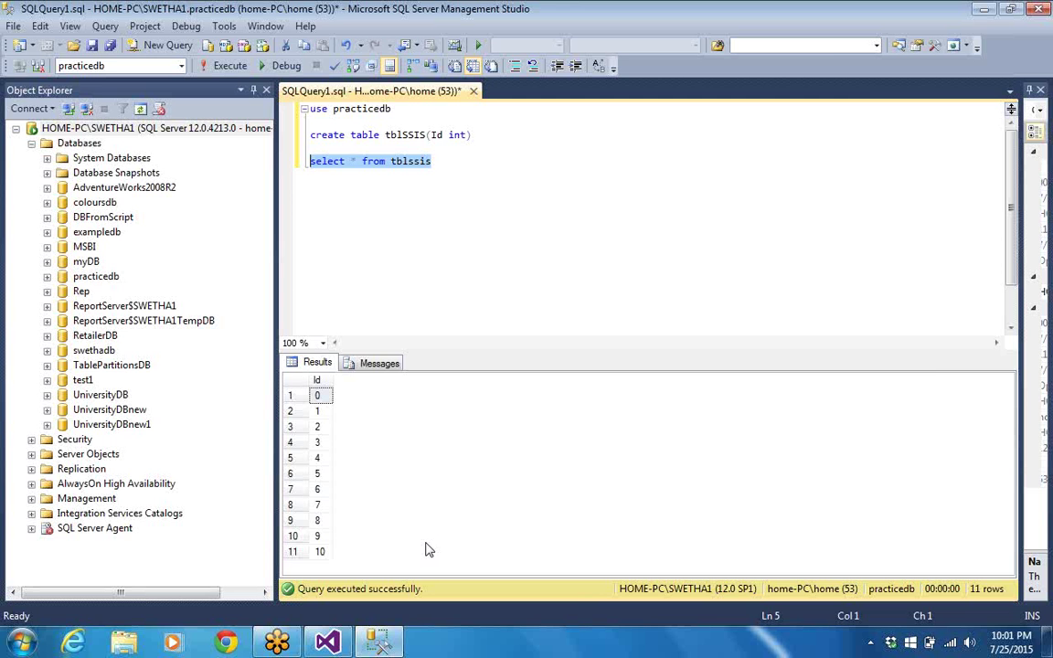
Switch back to Visual Studio and review the Execute SQL Task's general settings without changing them.
{"action": "left_click", "coordinate": [333, 643]}
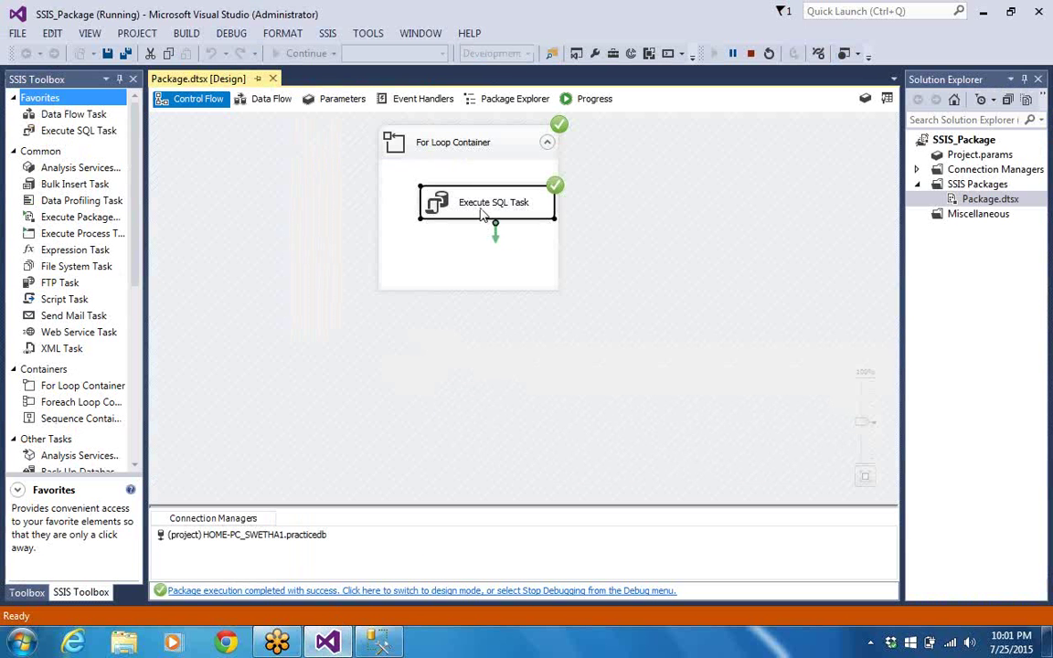
{"action": "double_click", "coordinate": [485, 211]}
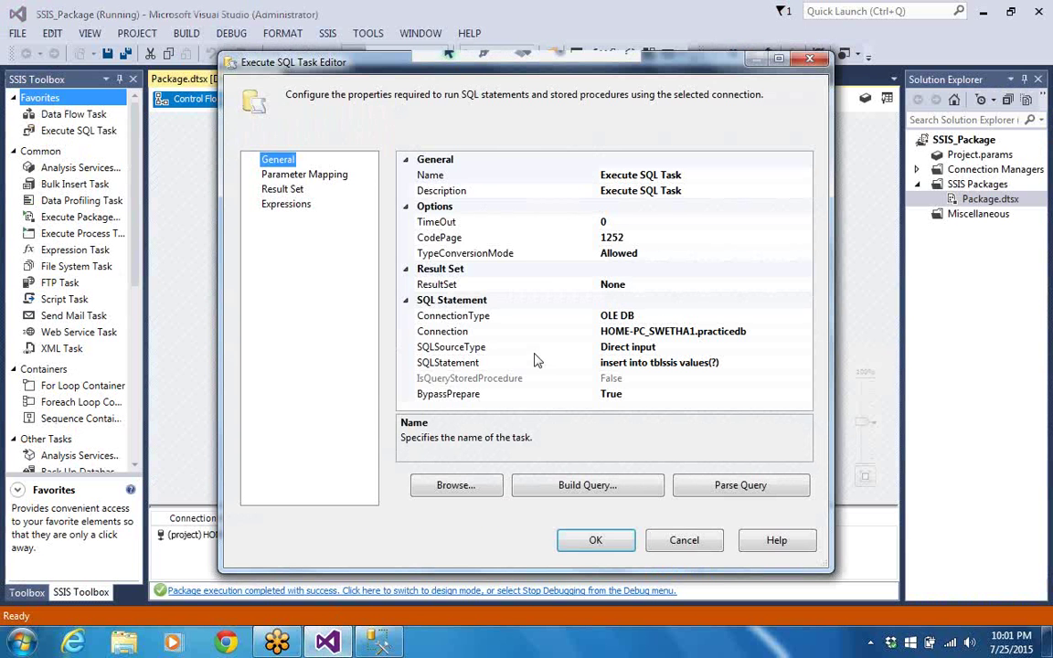
{"action": "left_click", "coordinate": [682, 544]}
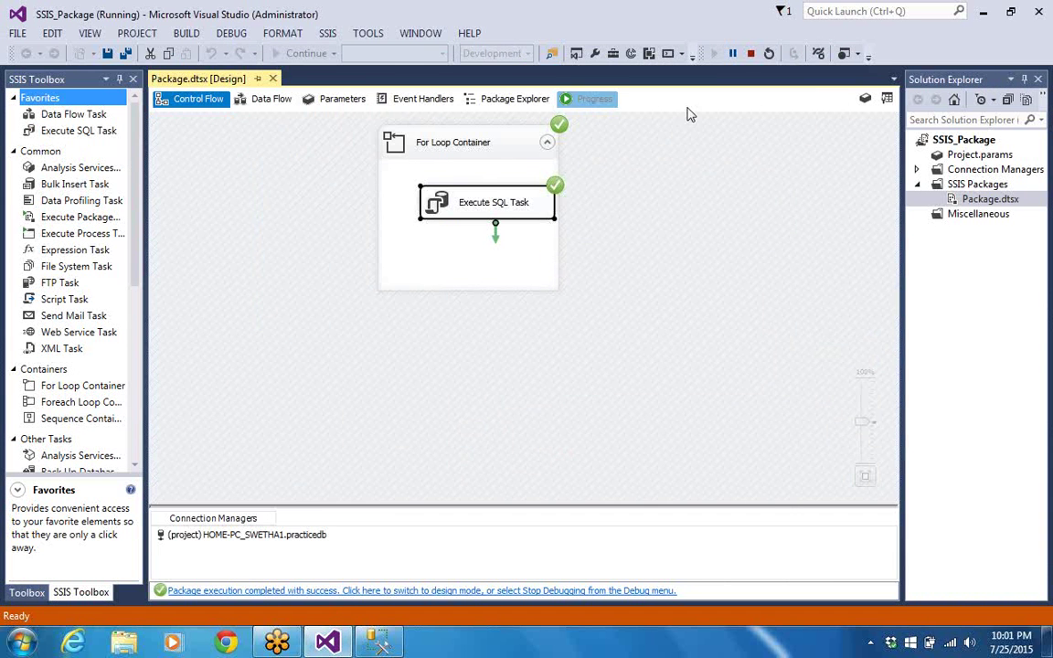
Stop debugging and delete the For Loop Container together with its Execute SQL Task from the control flow.
{"action": "left_click", "coordinate": [750, 53]}
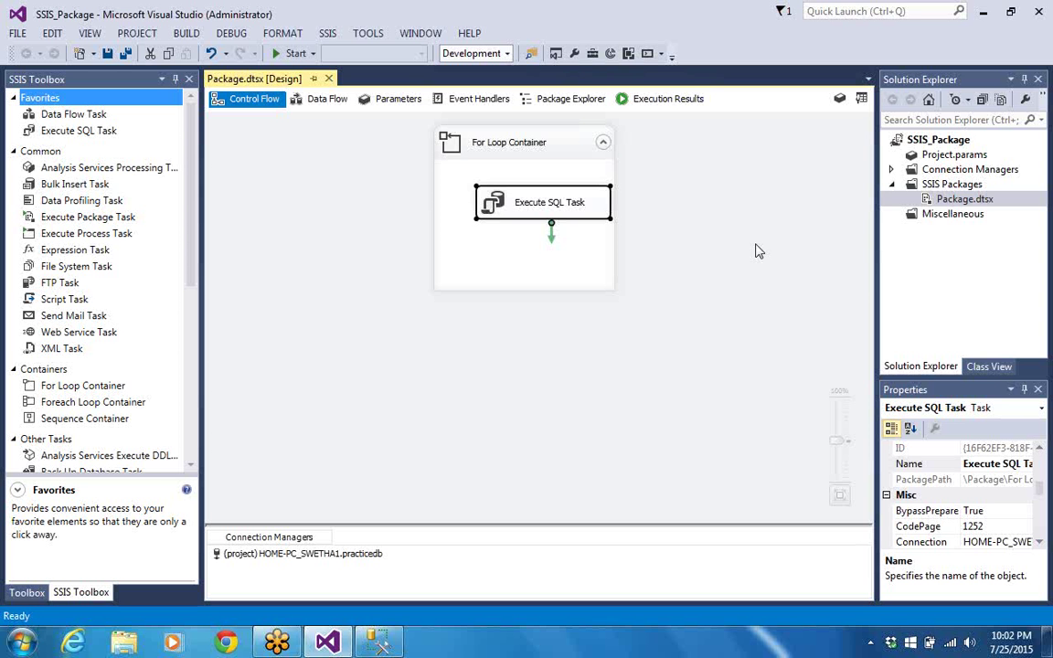
{"action": "left_click", "coordinate": [755, 250]}
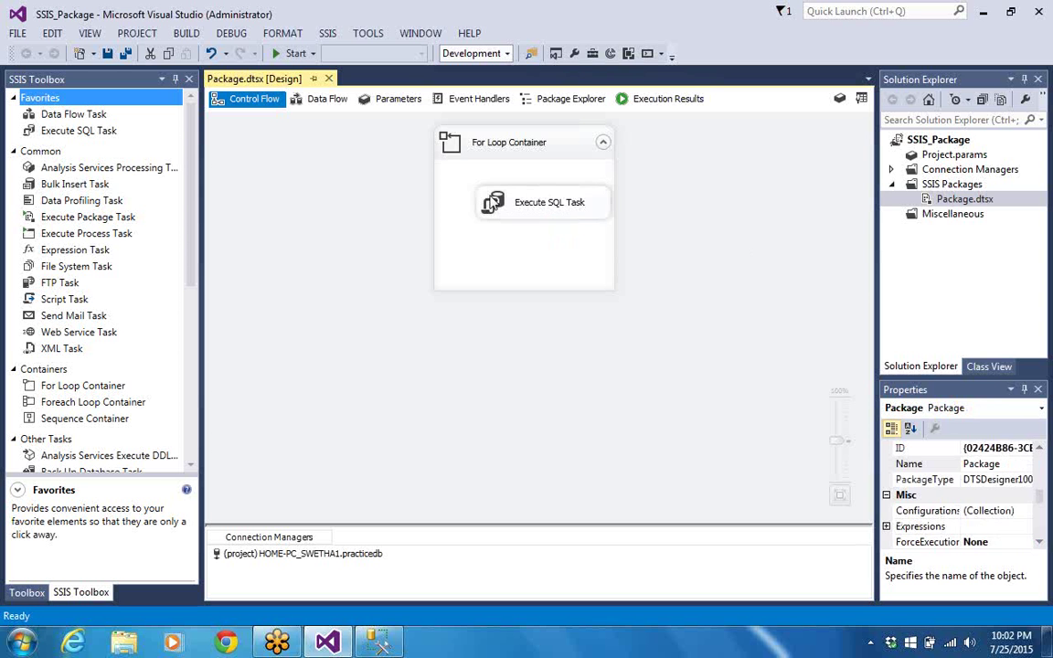
{"action": "left_click", "coordinate": [448, 198]}
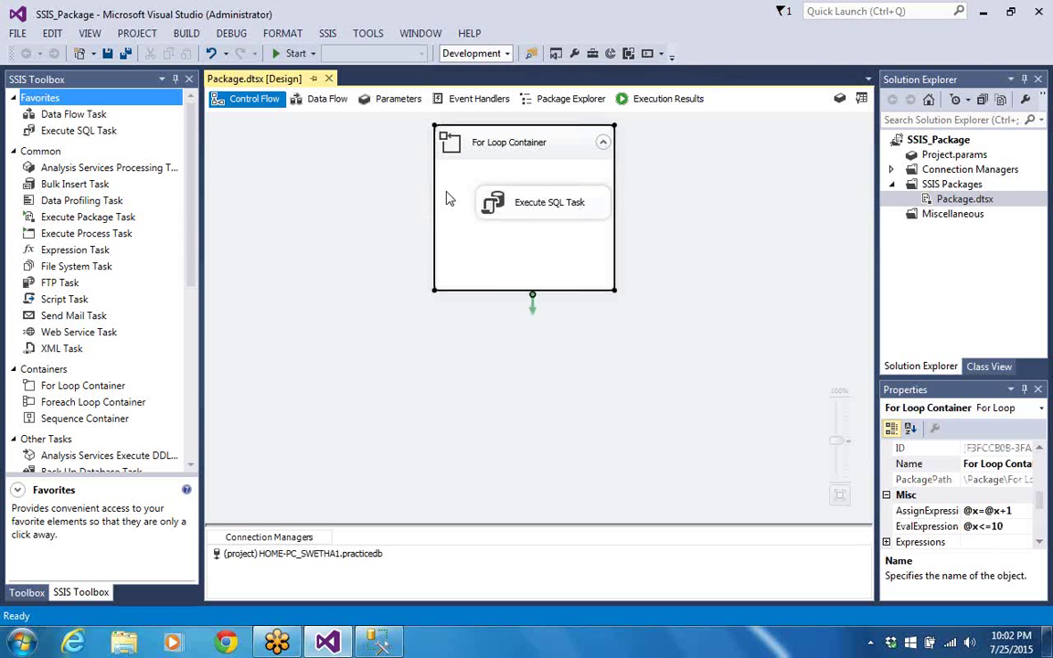
{"action": "right_click", "coordinate": [447, 194]}
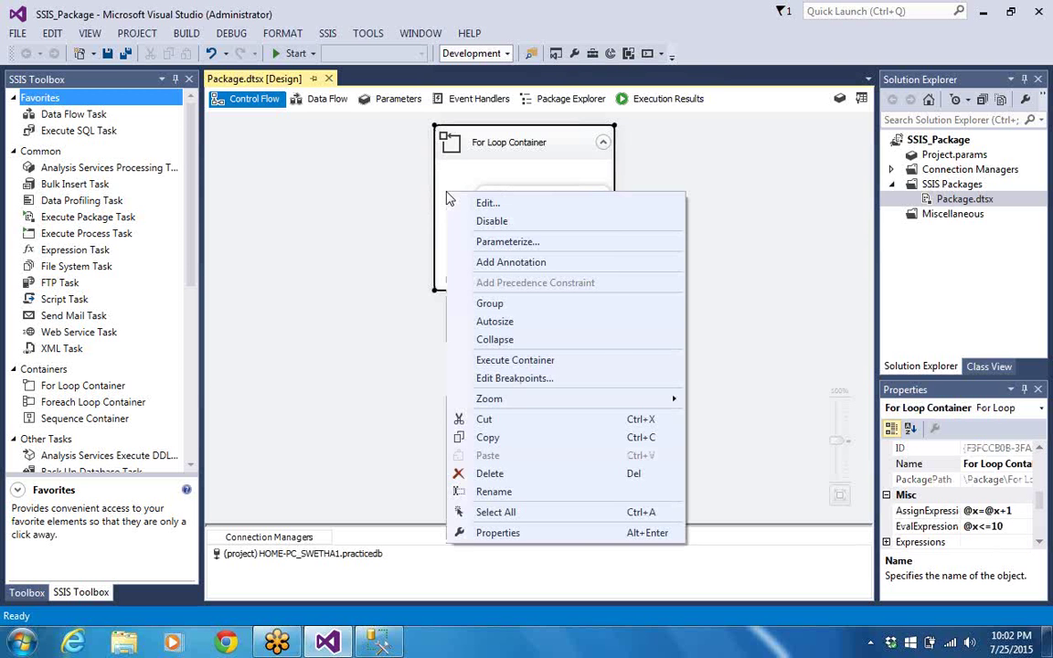
{"action": "left_click", "coordinate": [528, 476]}
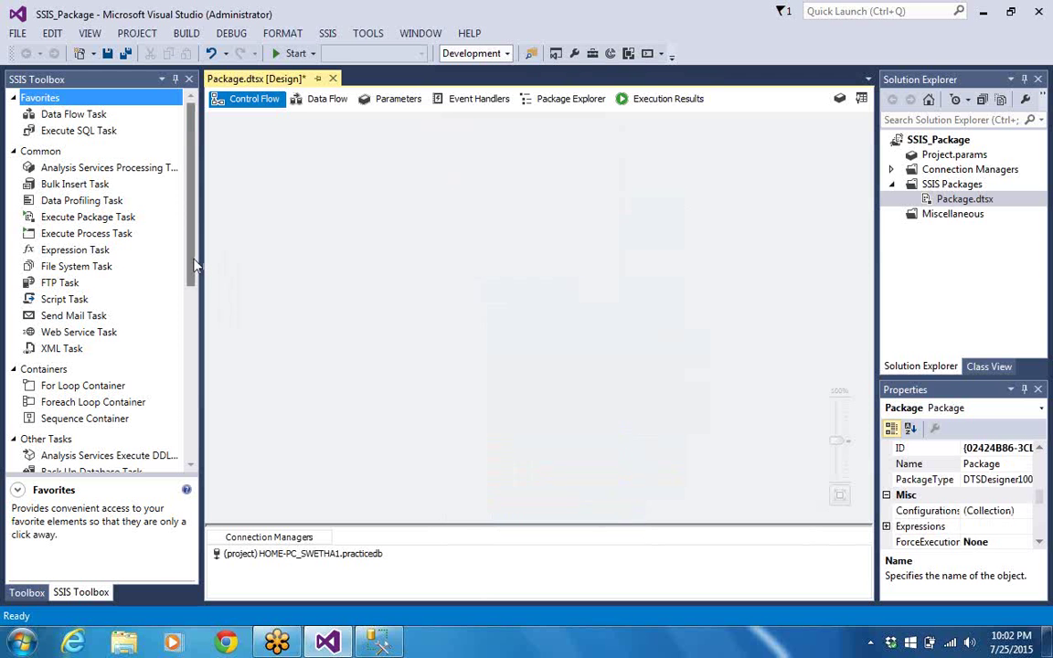
Add a Foreach Loop Container to the empty control flow and extend its lower edge to about twice its height.
{"action": "left_click_drag", "start_coordinate": [103, 408], "coordinate": [459, 143]}
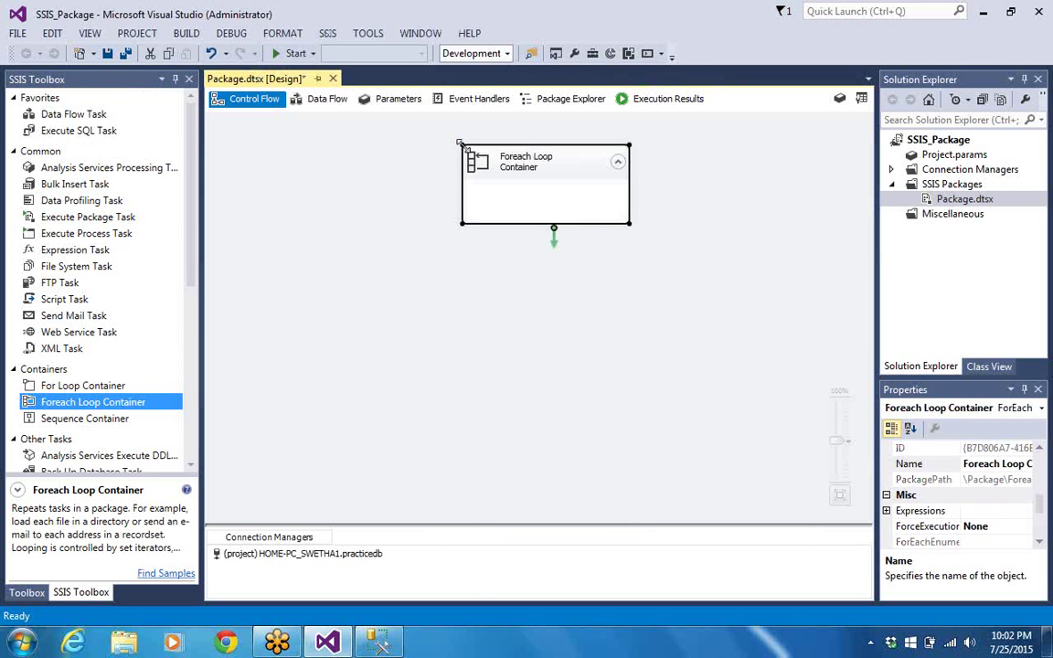
{"action": "left_click_drag", "start_coordinate": [512, 223], "coordinate": [525, 299]}
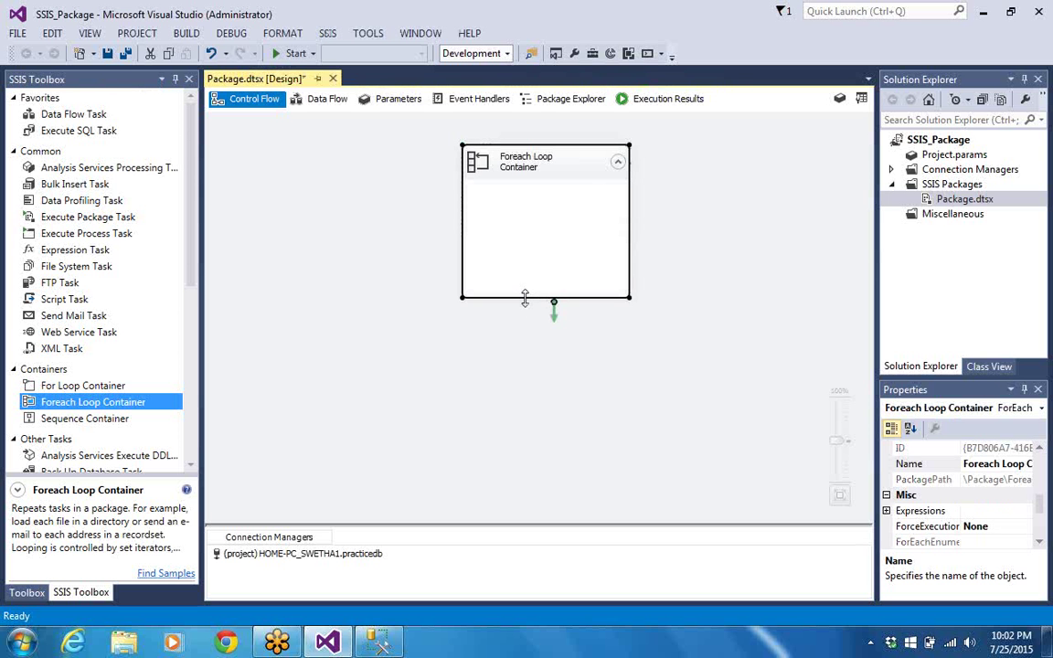
Switch to the desktop, minimizing SQL Server Management Studio, and check the Reports folder there.
{"action": "key", "text": "alt+Tab"}
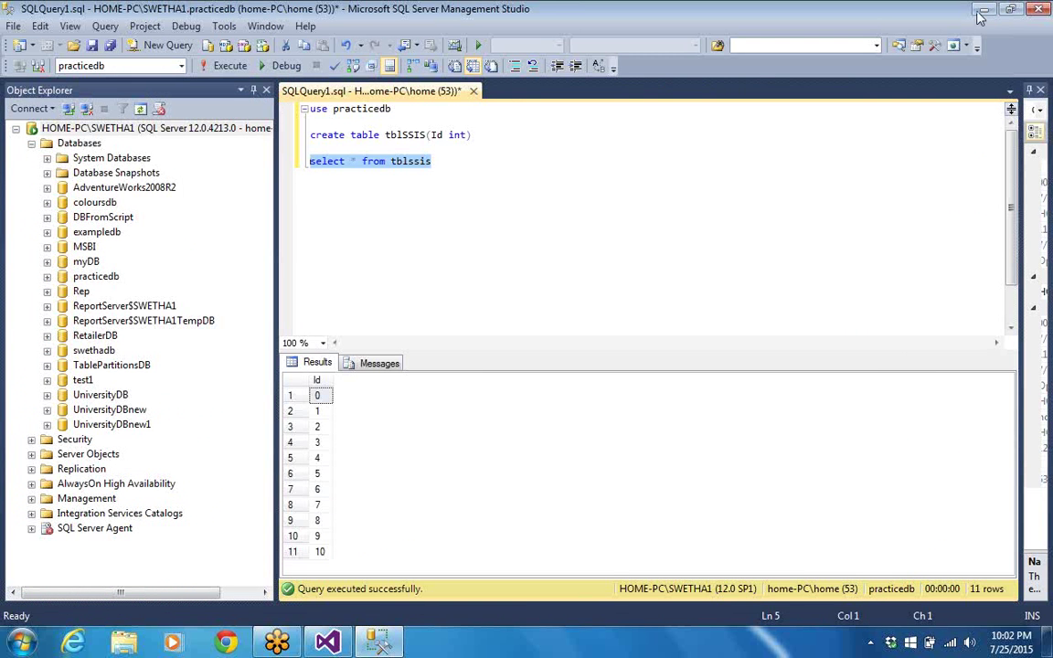
{"action": "left_click", "coordinate": [980, 16]}
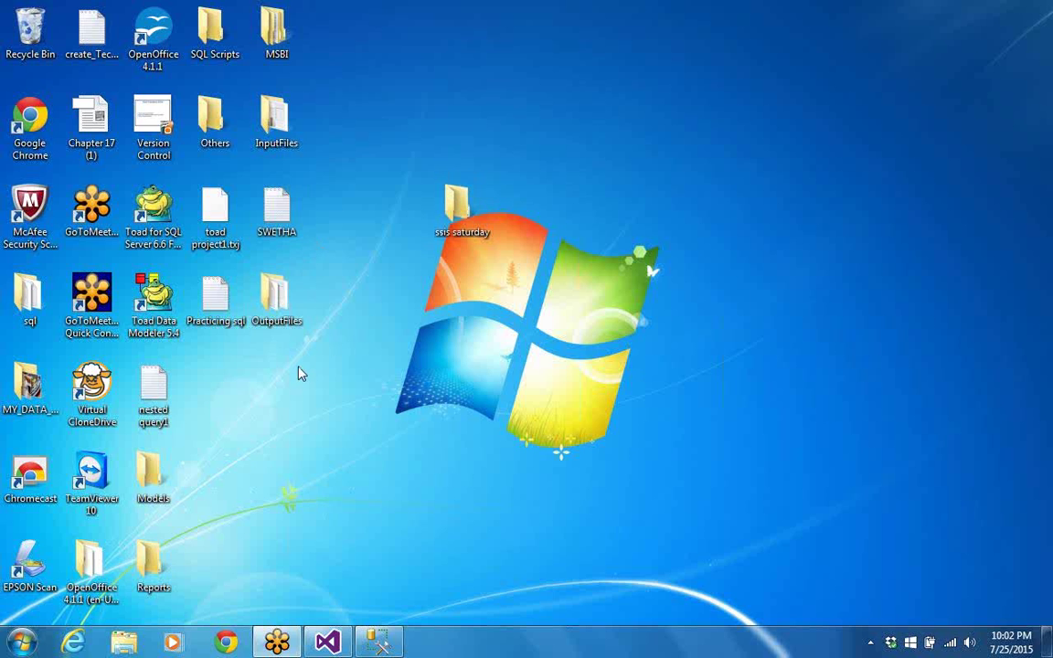
{"action": "right_click", "coordinate": [144, 568]}
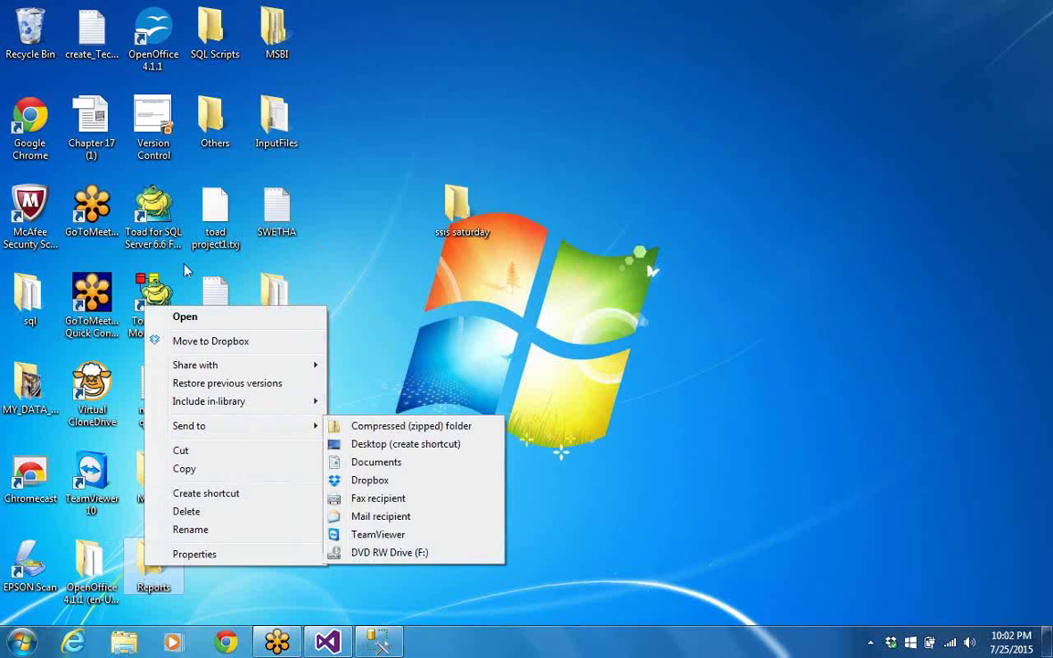
{"action": "left_click", "coordinate": [186, 320]}
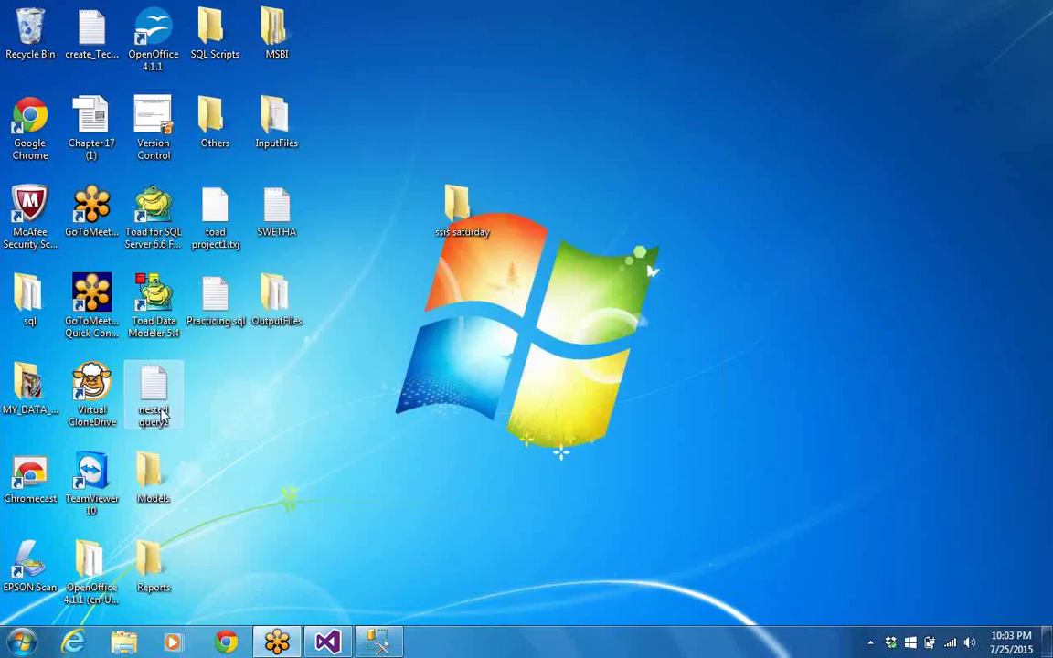
Open the desktop file nested query1 in Notepad, review its queries at full window size, and close it.
{"action": "right_click", "coordinate": [154, 399]}
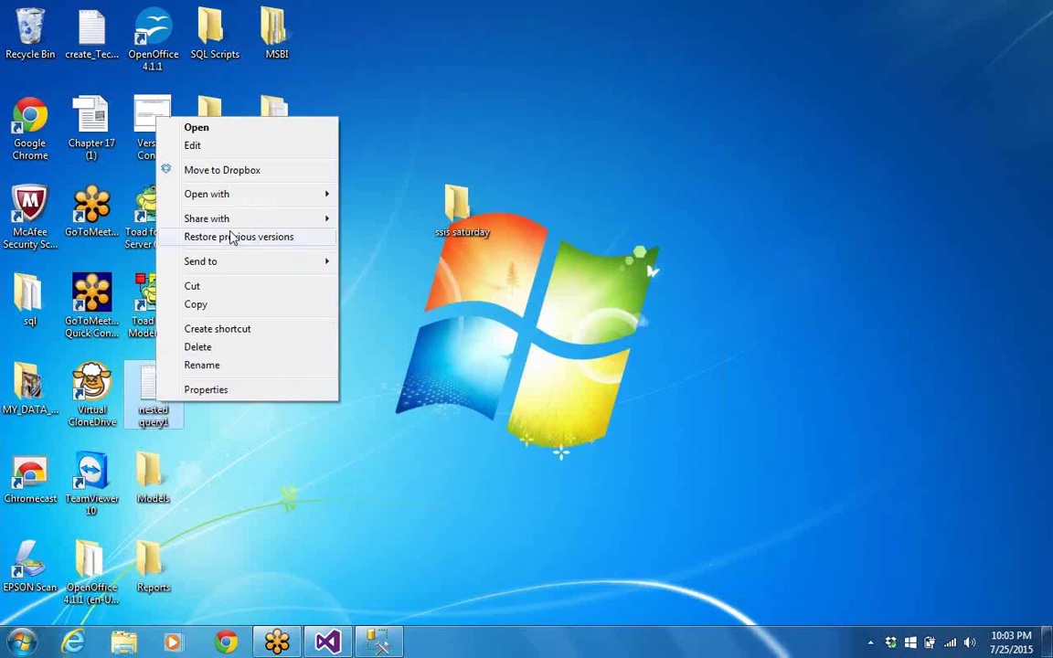
{"action": "left_click", "coordinate": [301, 477]}
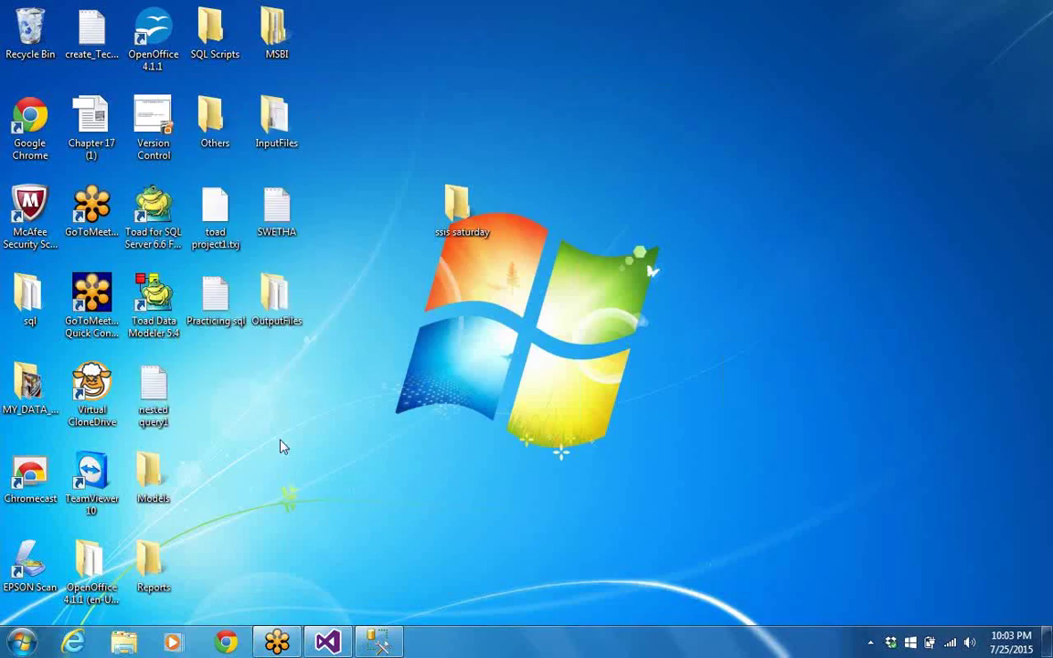
{"action": "right_click", "coordinate": [153, 399]}
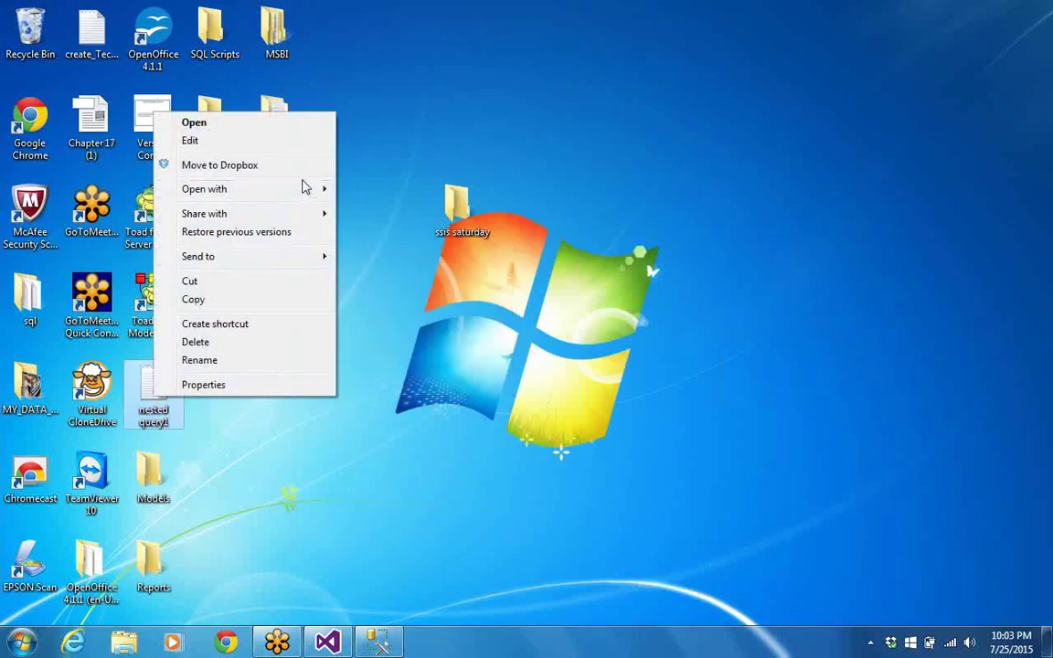
{"action": "mouse_move", "coordinate": [306, 189]}
{"action": "left_click", "coordinate": [355, 189]}
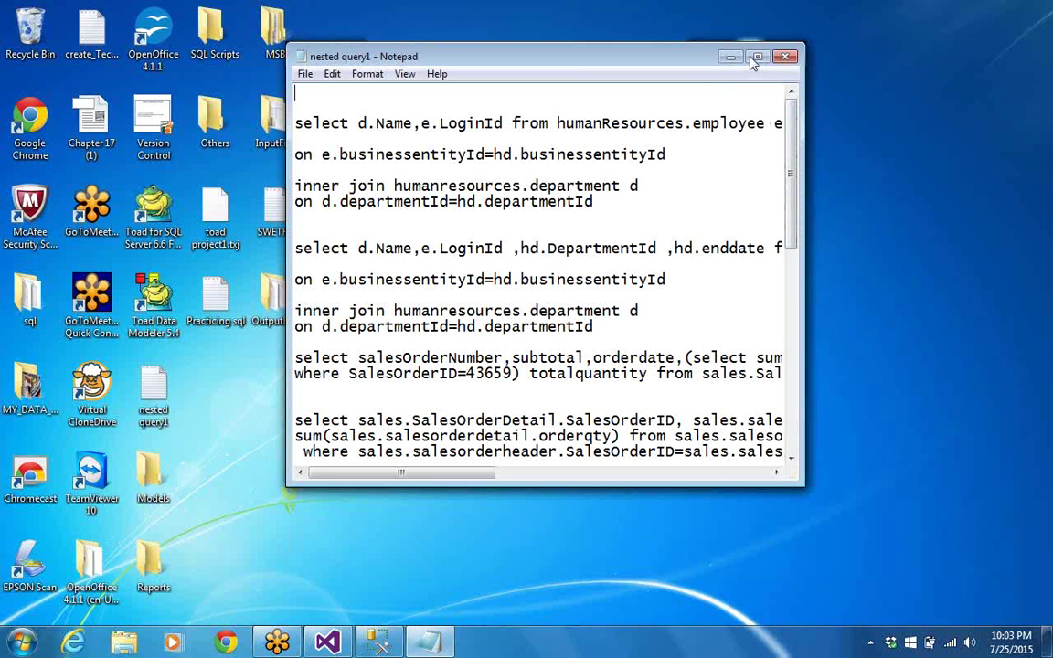
{"action": "left_click", "coordinate": [757, 58]}
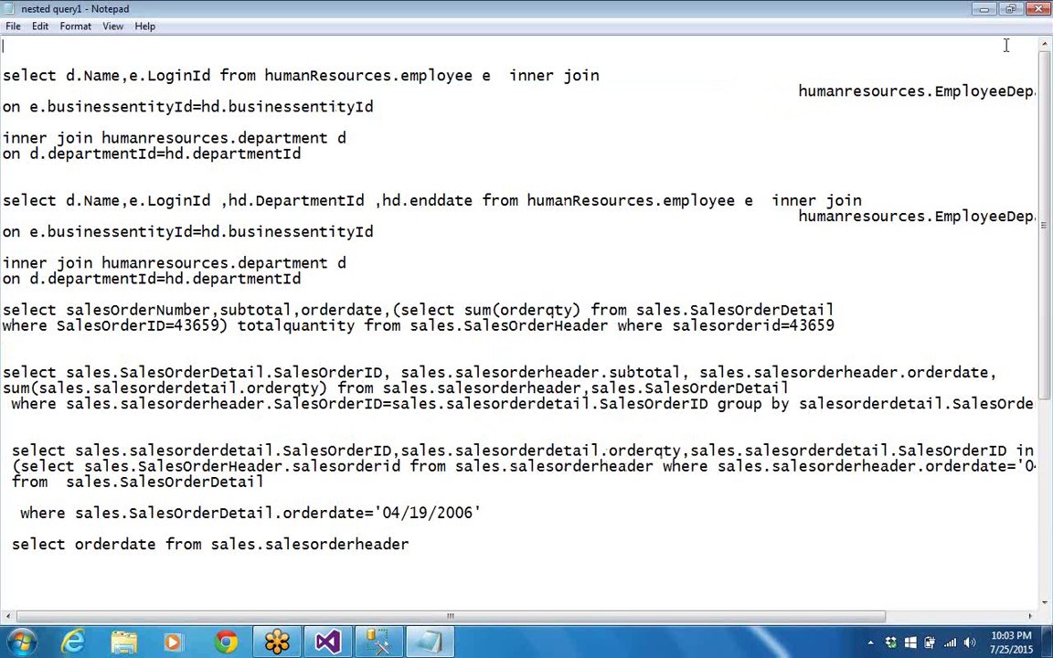
{"action": "left_click", "coordinate": [1039, 9]}
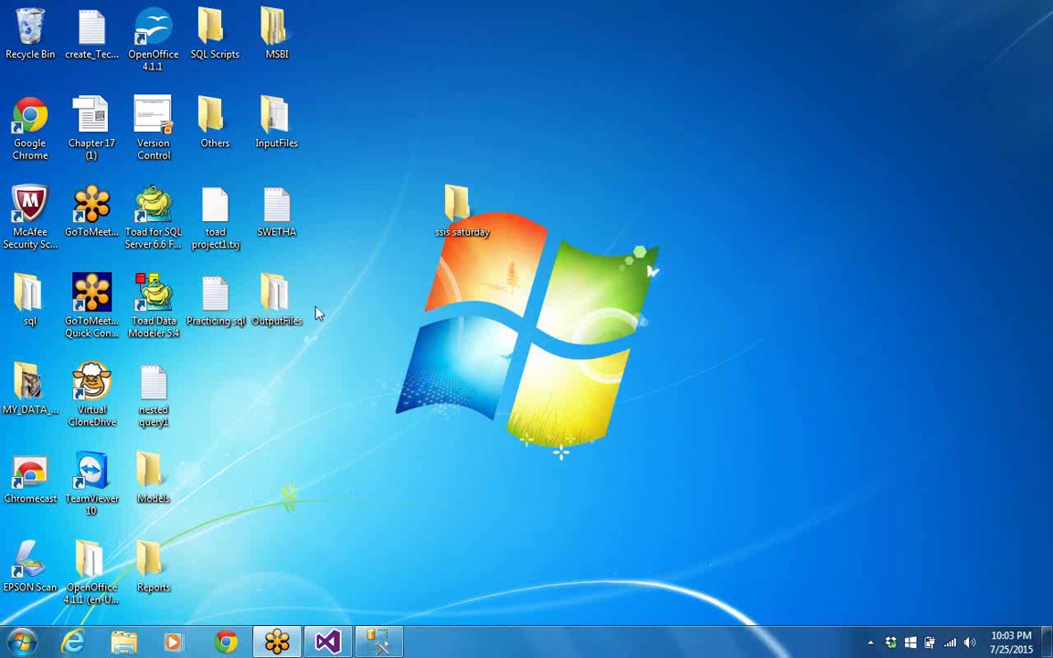
Move the nested query1 file into the ssis saturday folder and check that folder's contents.
{"action": "left_click_drag", "start_coordinate": [154, 391], "coordinate": [455, 216]}
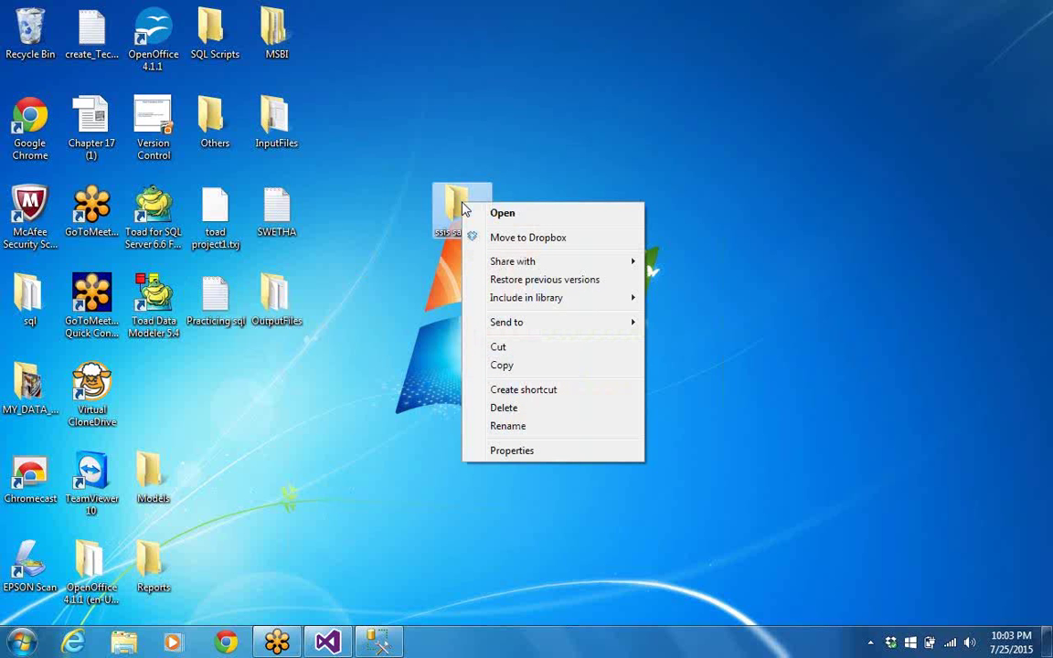
{"action": "left_click", "coordinate": [482, 215]}
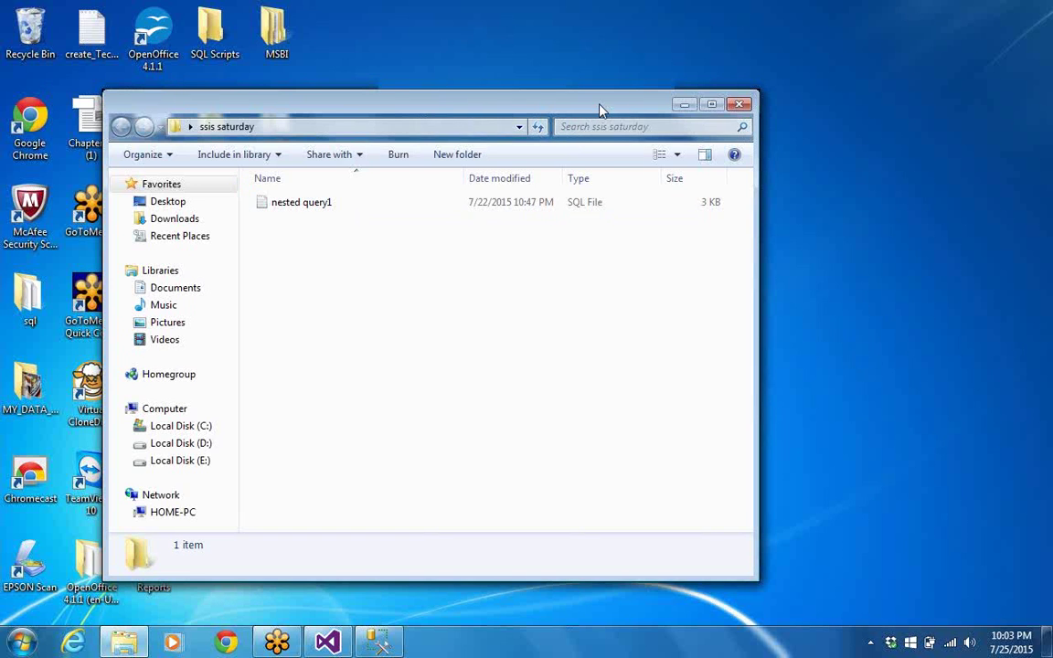
{"action": "left_click_drag", "start_coordinate": [600, 110], "coordinate": [753, 45]}
{"action": "left_click", "coordinate": [893, 40]}
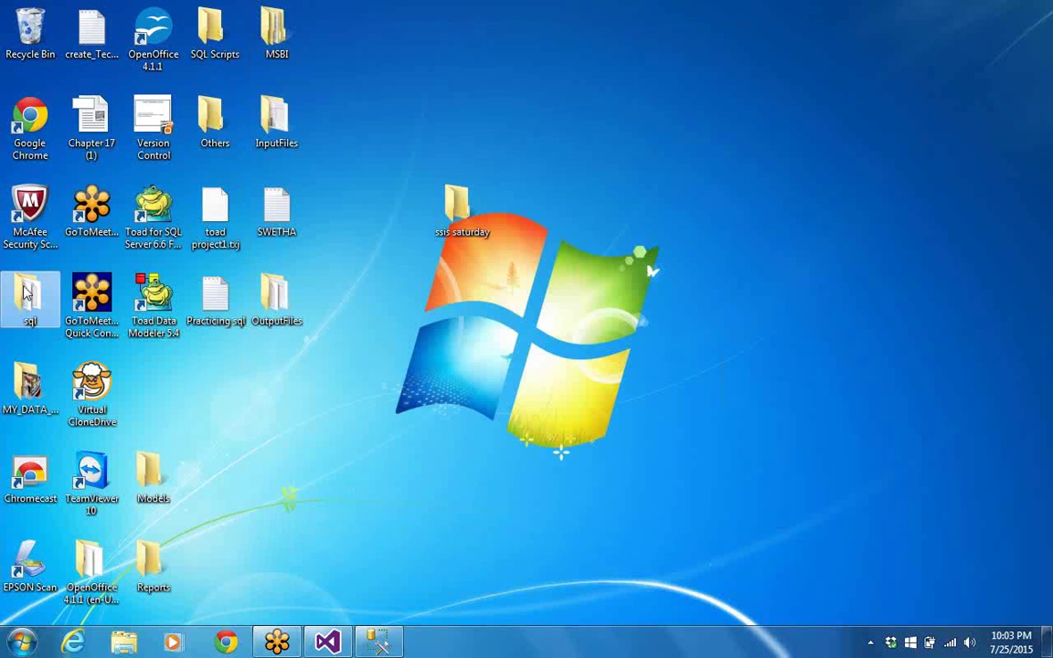
Open the sql folder and arrange its window and the ssis saturday folder so both are accessible on the desktop.
{"action": "double_click", "coordinate": [27, 292]}
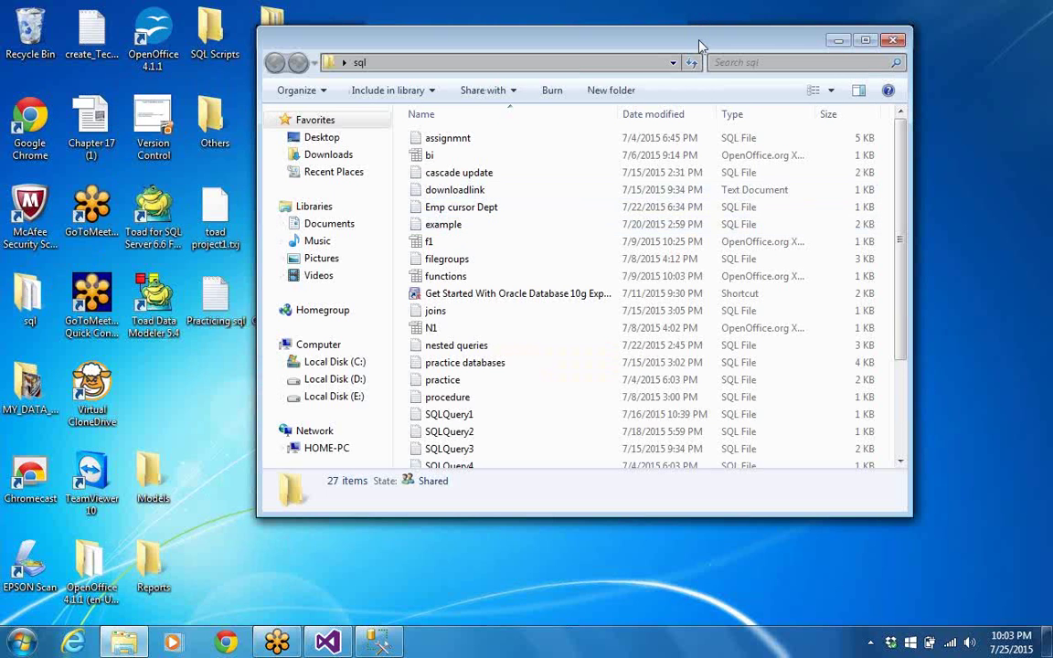
{"action": "left_click_drag", "start_coordinate": [698, 40], "coordinate": [363, 326]}
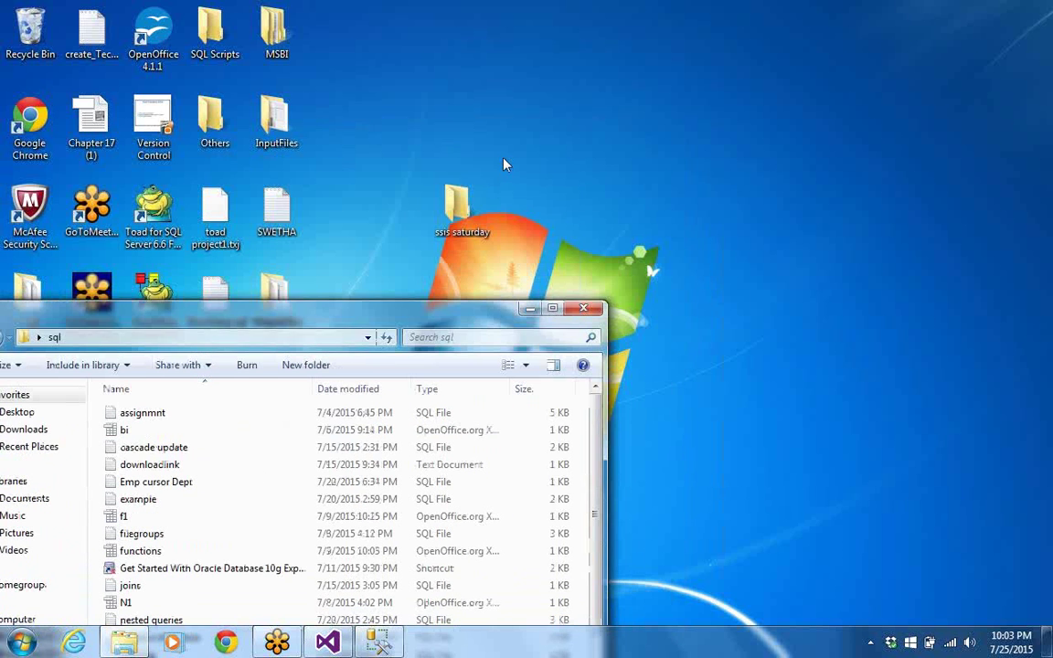
{"action": "left_click_drag", "start_coordinate": [457, 208], "coordinate": [828, 33]}
{"action": "left_click", "coordinate": [471, 316]}
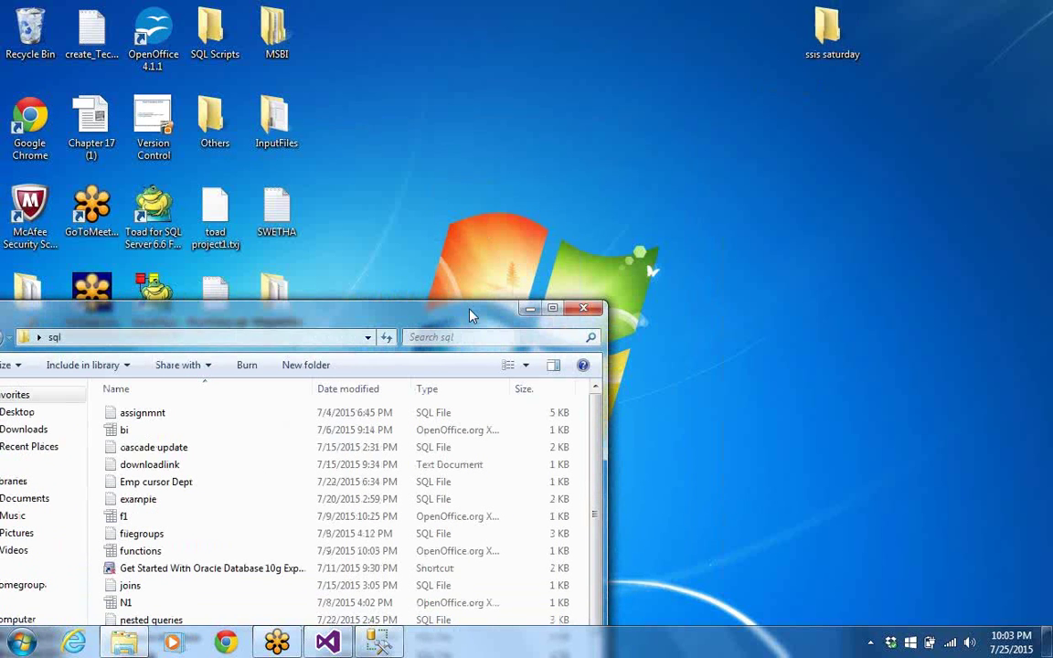
{"action": "left_click_drag", "start_coordinate": [471, 316], "coordinate": [511, 74]}
Move the SQL files example, cascade update and practice databases from the sql folder into the ssis saturday folder.
{"action": "left_click_drag", "start_coordinate": [183, 260], "coordinate": [823, 57]}
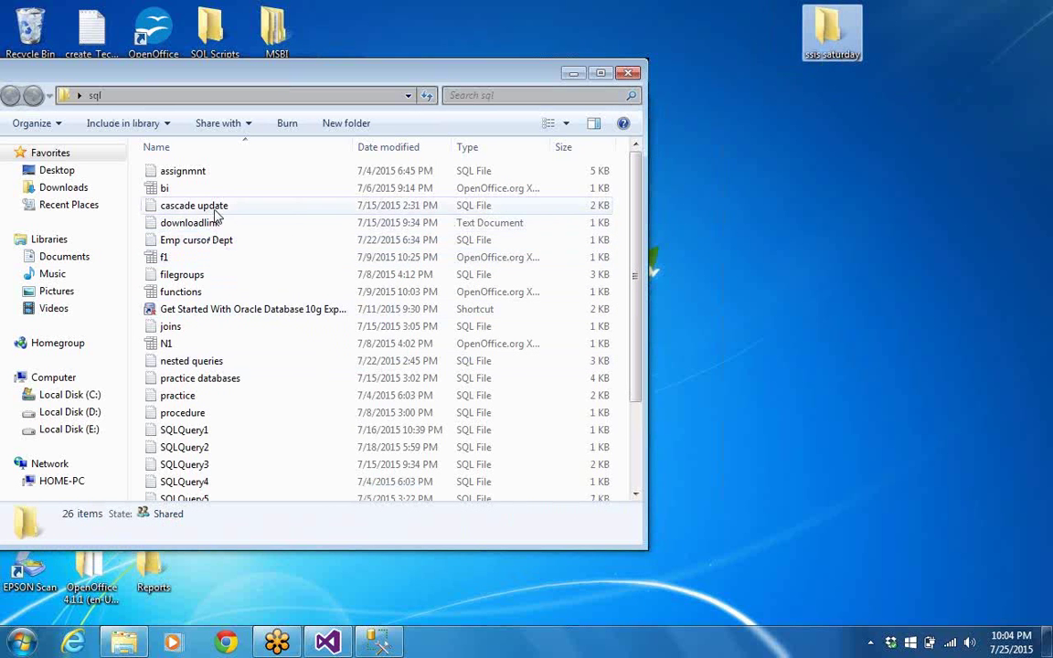
{"action": "left_click_drag", "start_coordinate": [219, 209], "coordinate": [828, 41]}
{"action": "left_click_drag", "start_coordinate": [212, 366], "coordinate": [825, 37]}
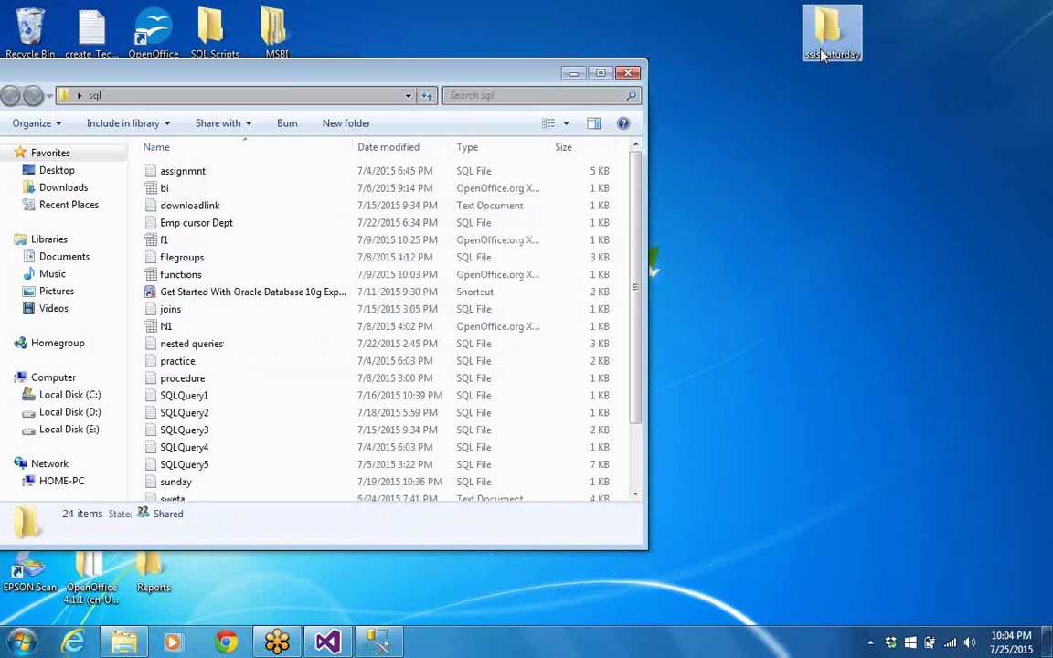
Move the SQLQuery3 file from the sql folder to the desktop, placing it just above the ssis saturday folder.
{"action": "left_click", "coordinate": [170, 431]}
{"action": "left_click_drag", "start_coordinate": [169, 433], "coordinate": [813, 85]}
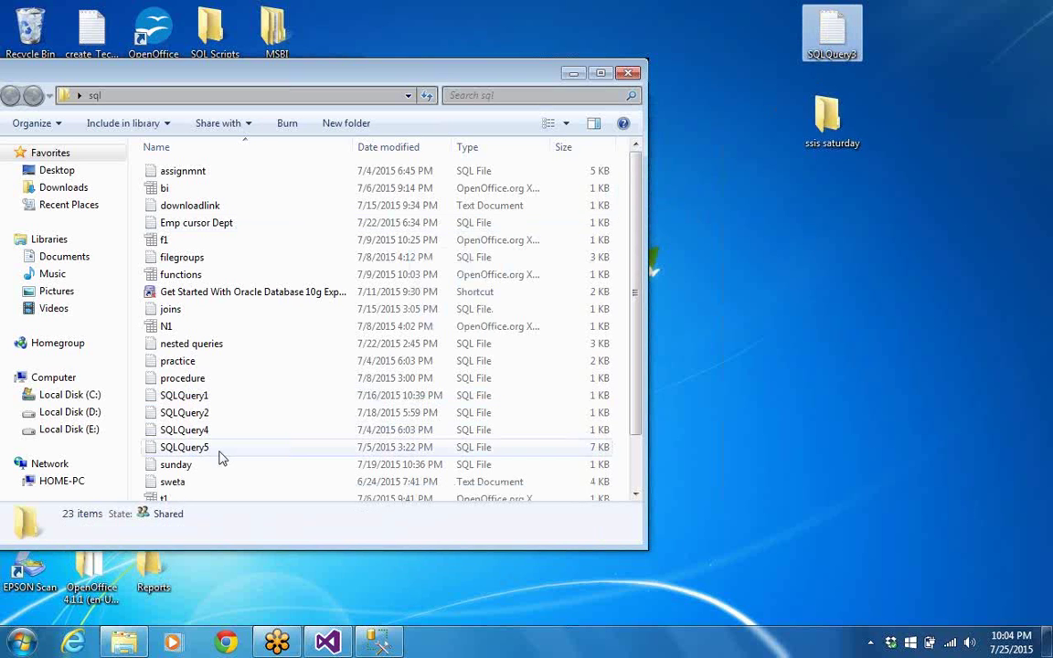
{"action": "left_click_drag", "start_coordinate": [845, 29], "coordinate": [843, 101]}
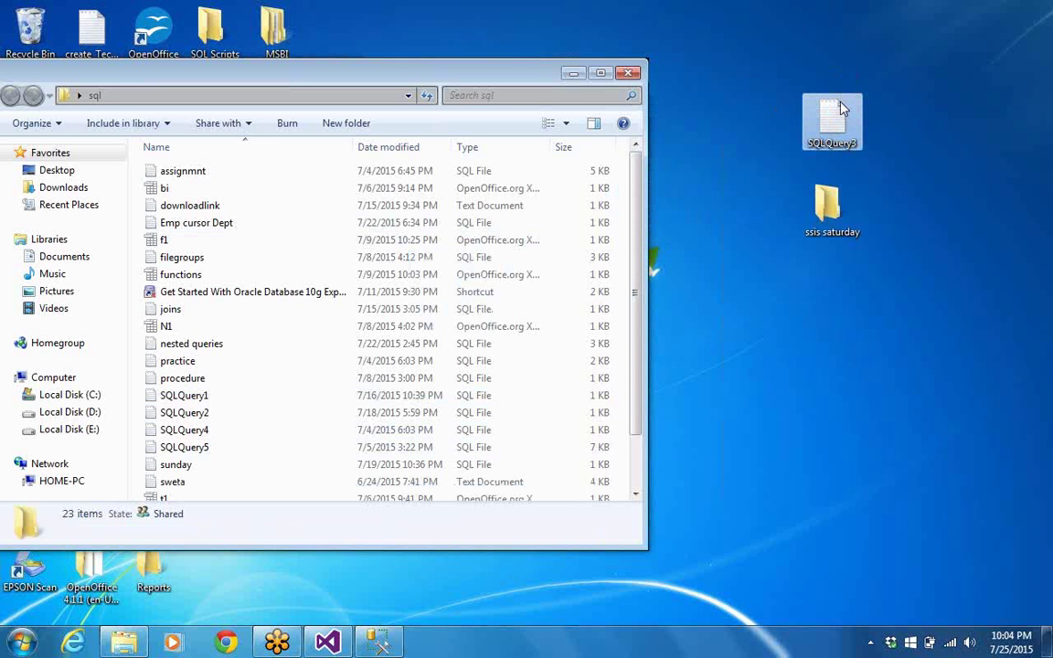
{"action": "left_click", "coordinate": [772, 104]}
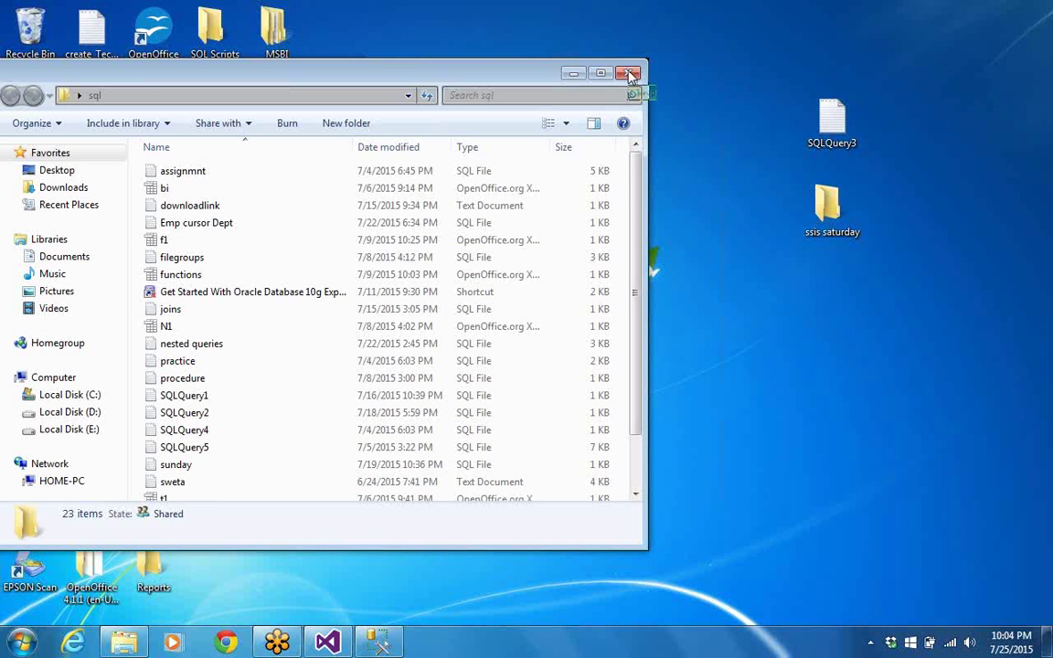
Place the Reports folder below the ssis saturday folder on the desktop, keeping its name.
{"action": "left_click_drag", "start_coordinate": [154, 572], "coordinate": [813, 320]}
{"action": "right_click", "coordinate": [826, 314]}
{"action": "left_click", "coordinate": [873, 537]}
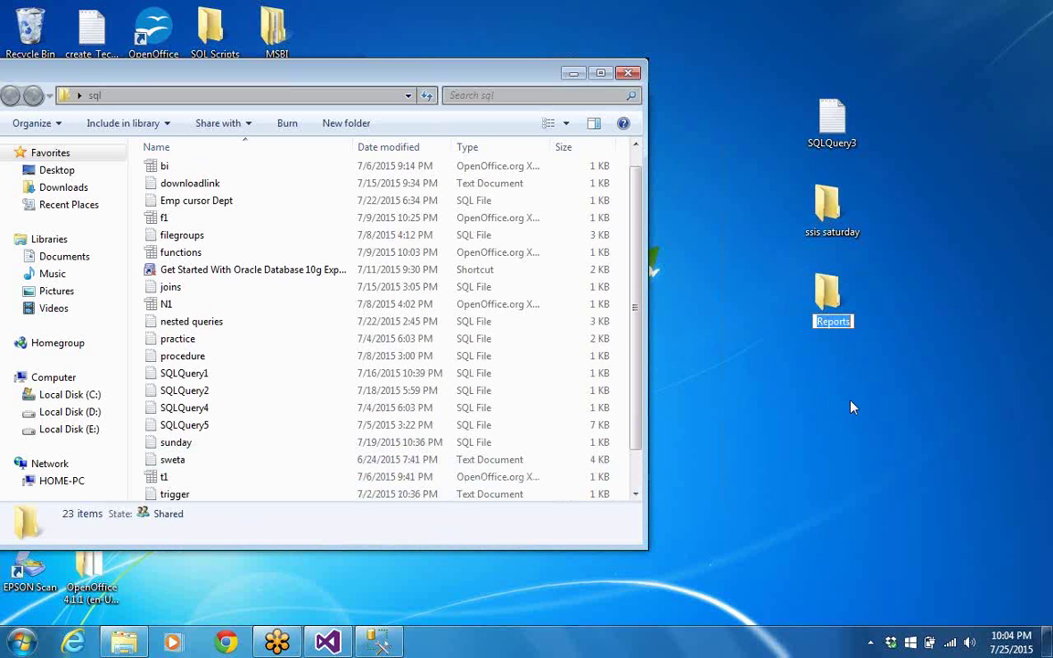
{"action": "key", "text": "Return"}
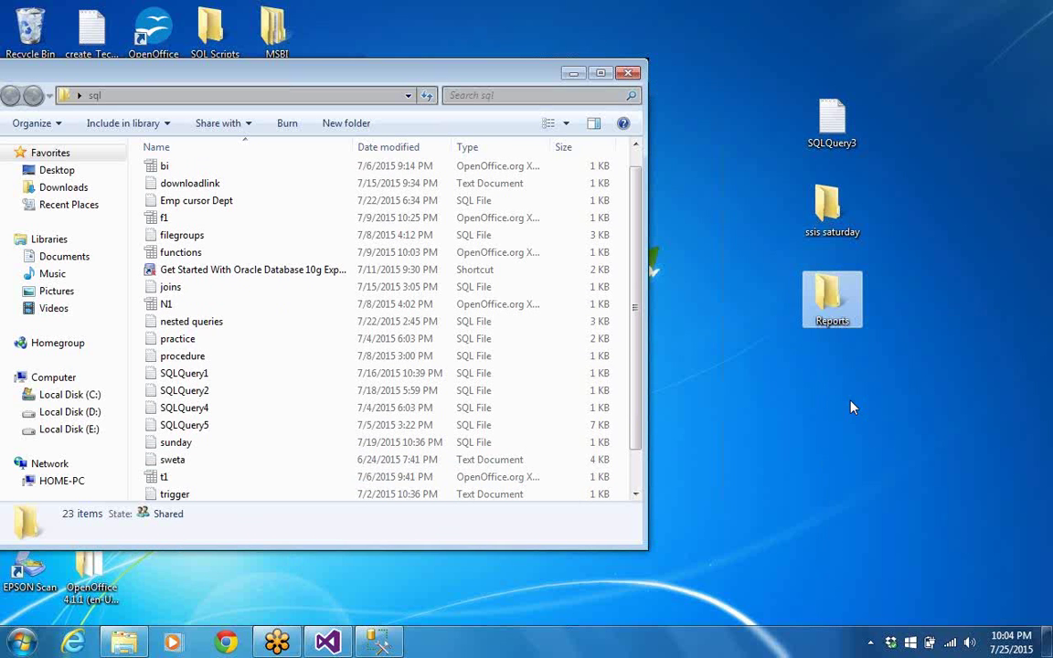
Close the sql folder window, then open the Reports folder to check its contents and close it.
{"action": "left_click", "coordinate": [628, 73]}
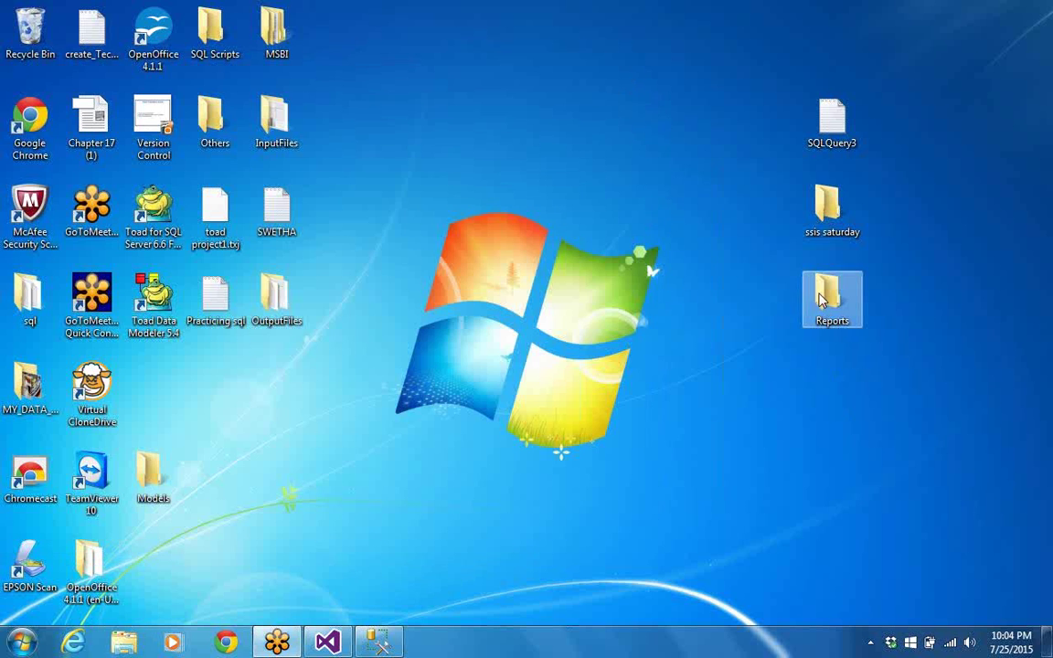
{"action": "right_click", "coordinate": [820, 300]}
{"action": "left_click", "coordinate": [859, 308]}
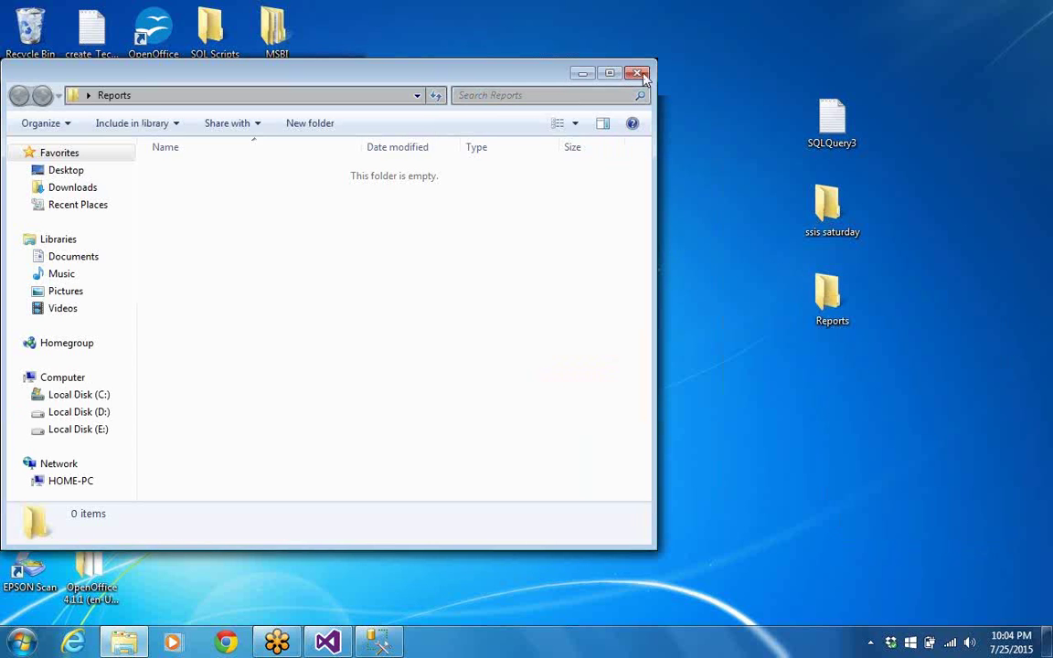
{"action": "left_click", "coordinate": [638, 73]}
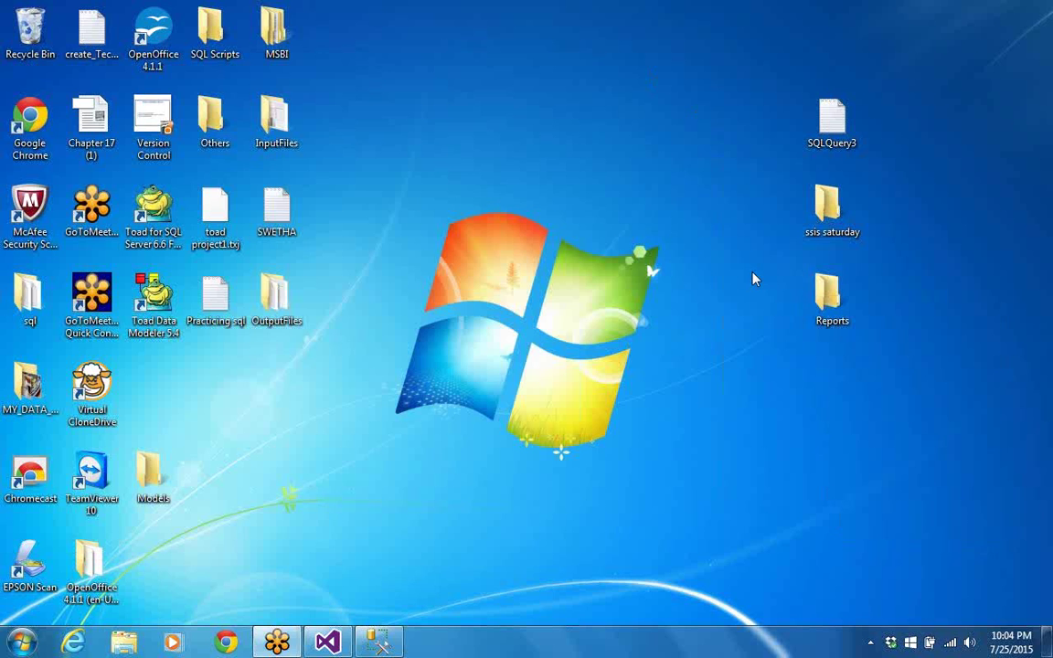
Switch to Visual Studio and set the Foreach Loop Container's collection enumerator to Foreach File Enumerator.
{"action": "left_click", "coordinate": [325, 646]}
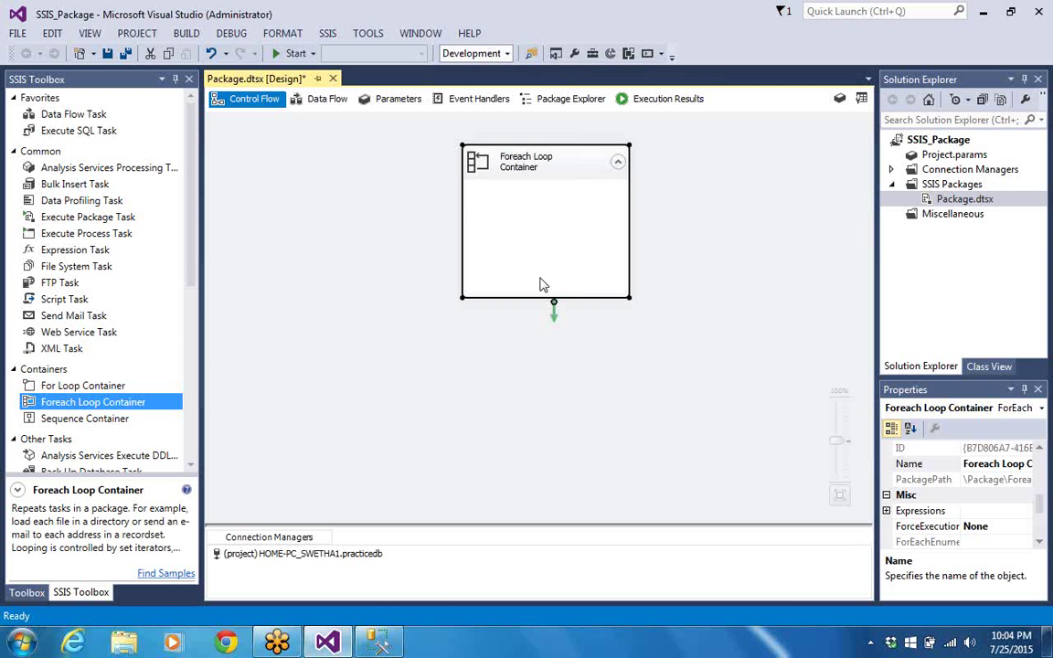
{"action": "right_click", "coordinate": [551, 271]}
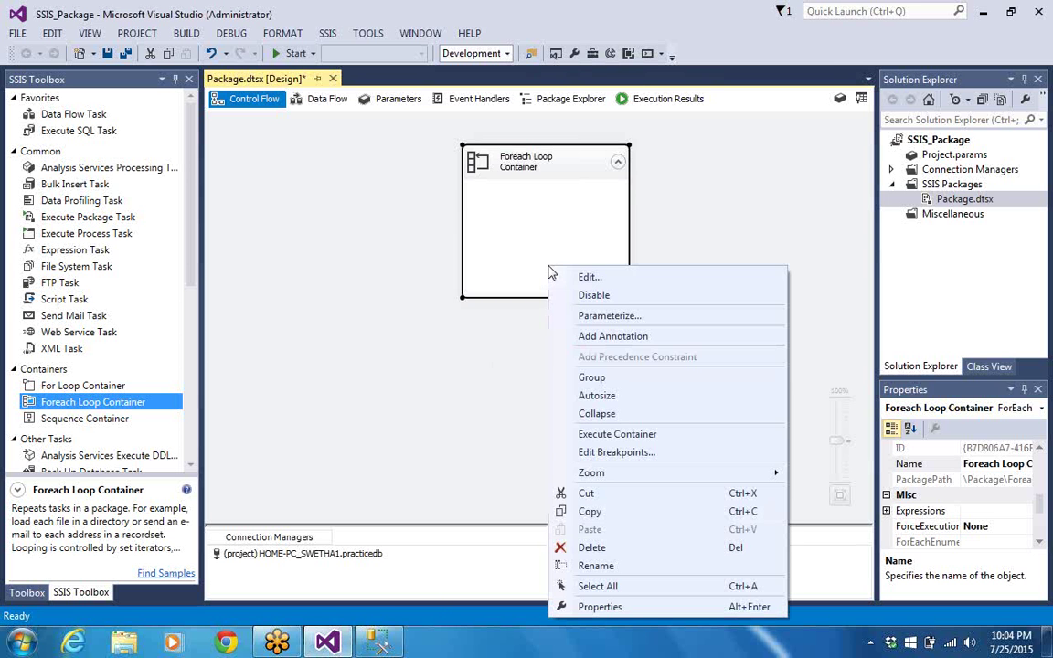
{"action": "left_click", "coordinate": [564, 275]}
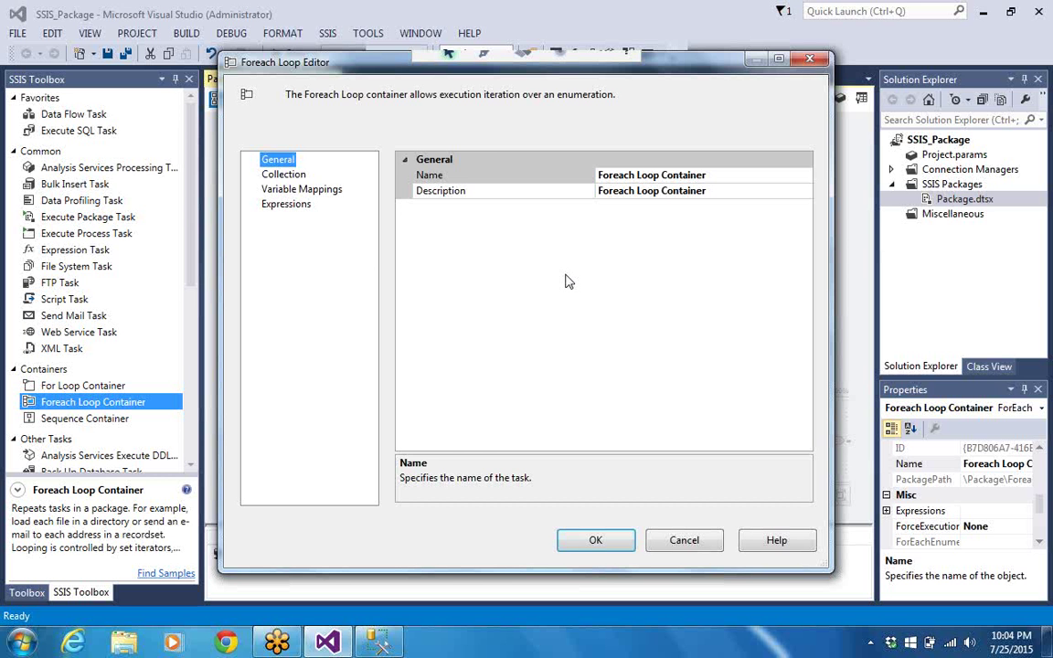
{"action": "left_click", "coordinate": [282, 176]}
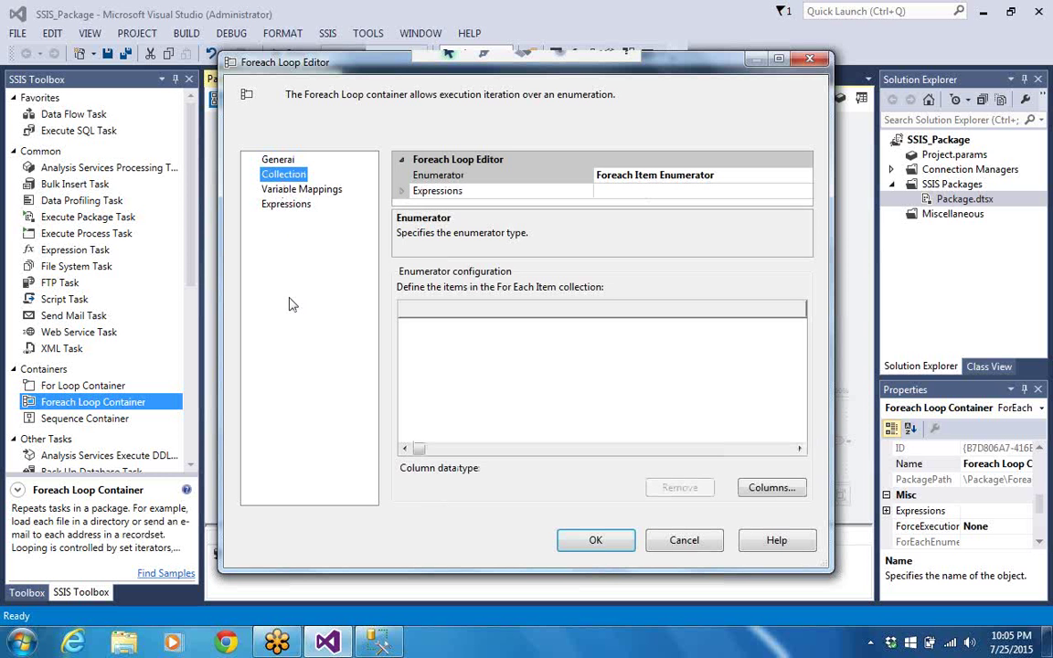
{"action": "left_click", "coordinate": [650, 174]}
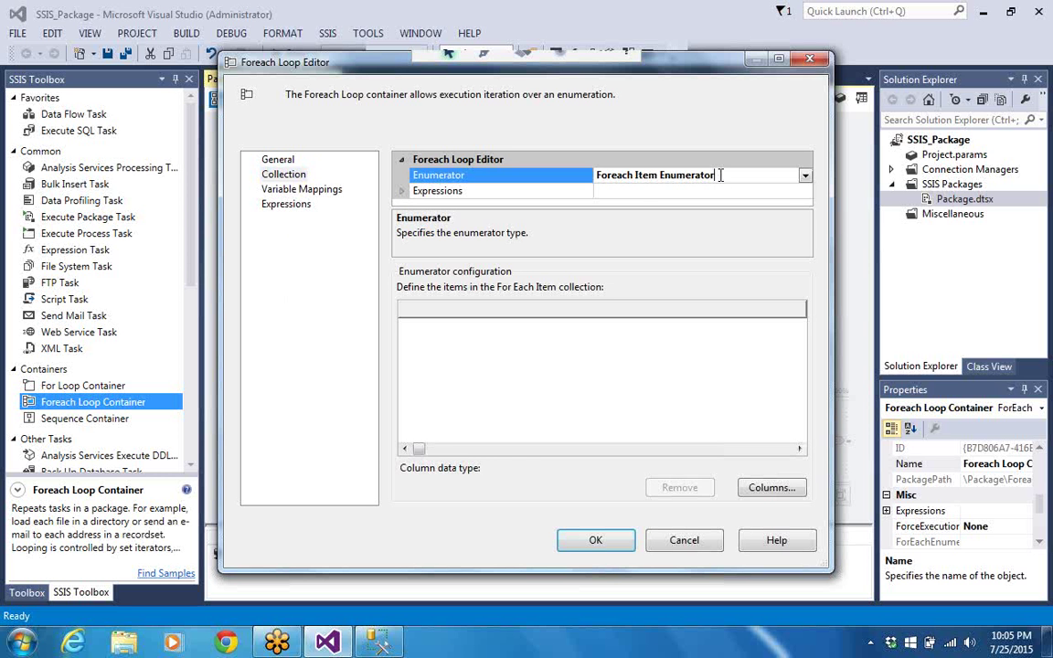
{"action": "left_click", "coordinate": [804, 176]}
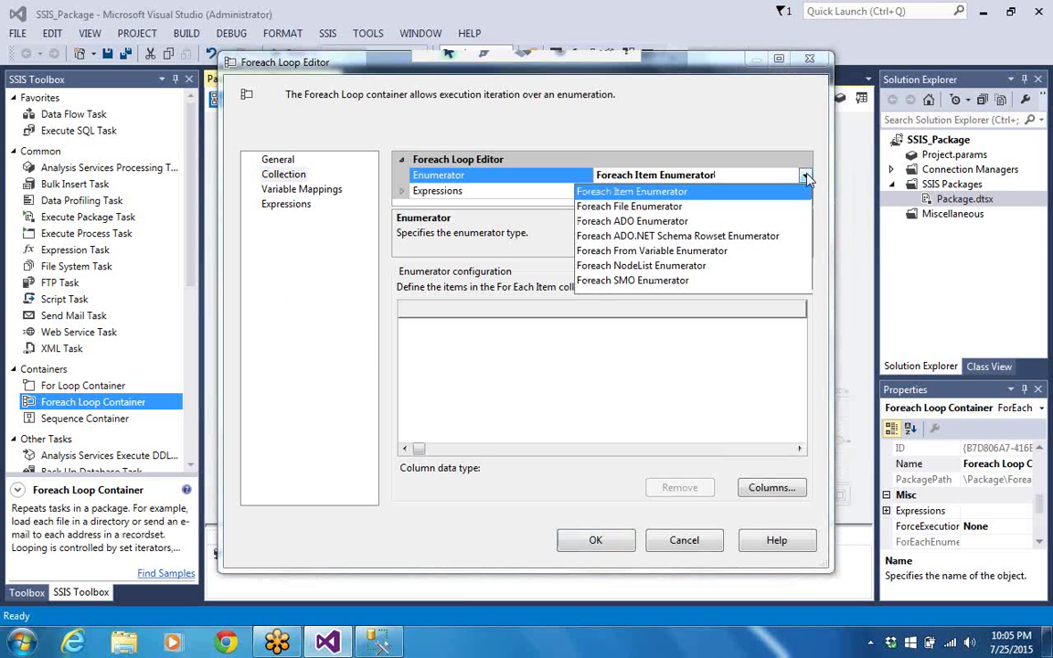
{"action": "left_click", "coordinate": [629, 207]}
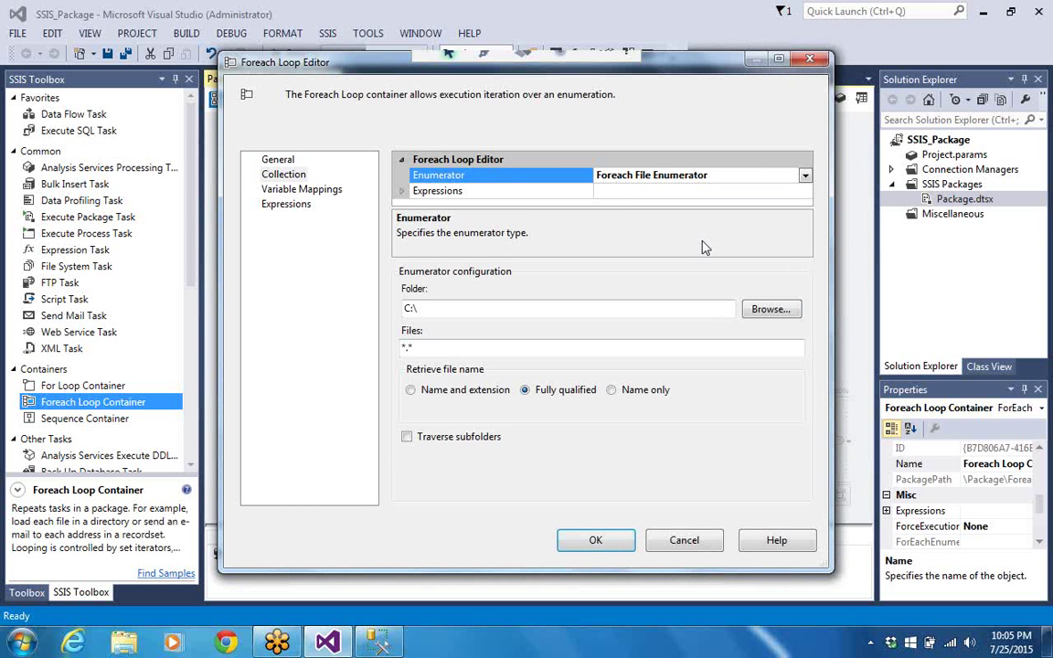
Set the enumerator's folder to the ssis saturday folder on the desktop.
{"action": "left_click", "coordinate": [757, 309]}
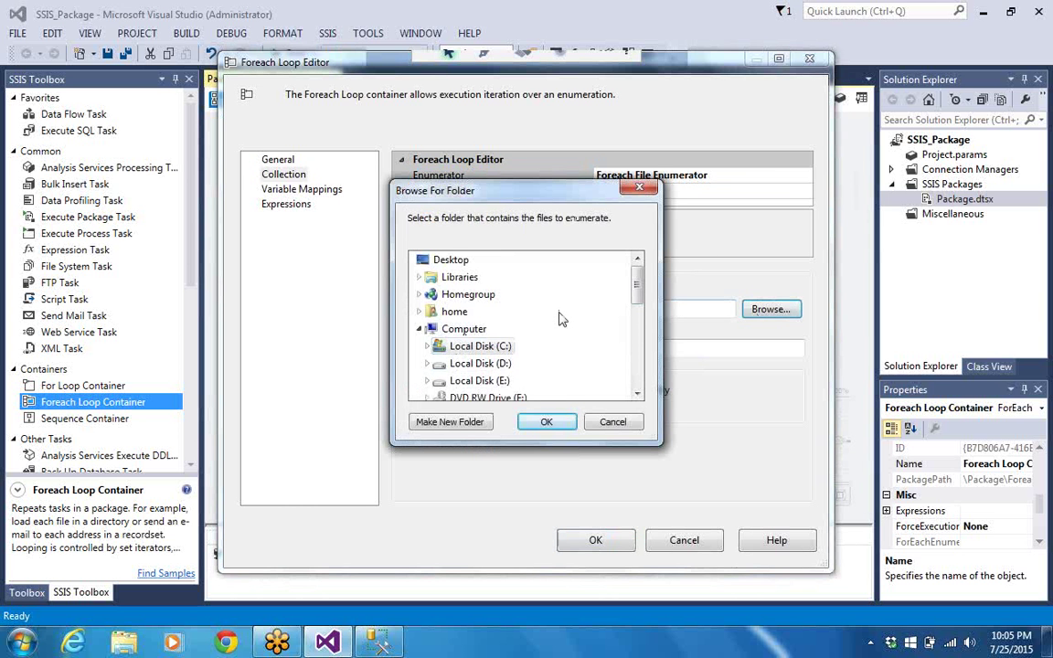
{"action": "left_click", "coordinate": [460, 264]}
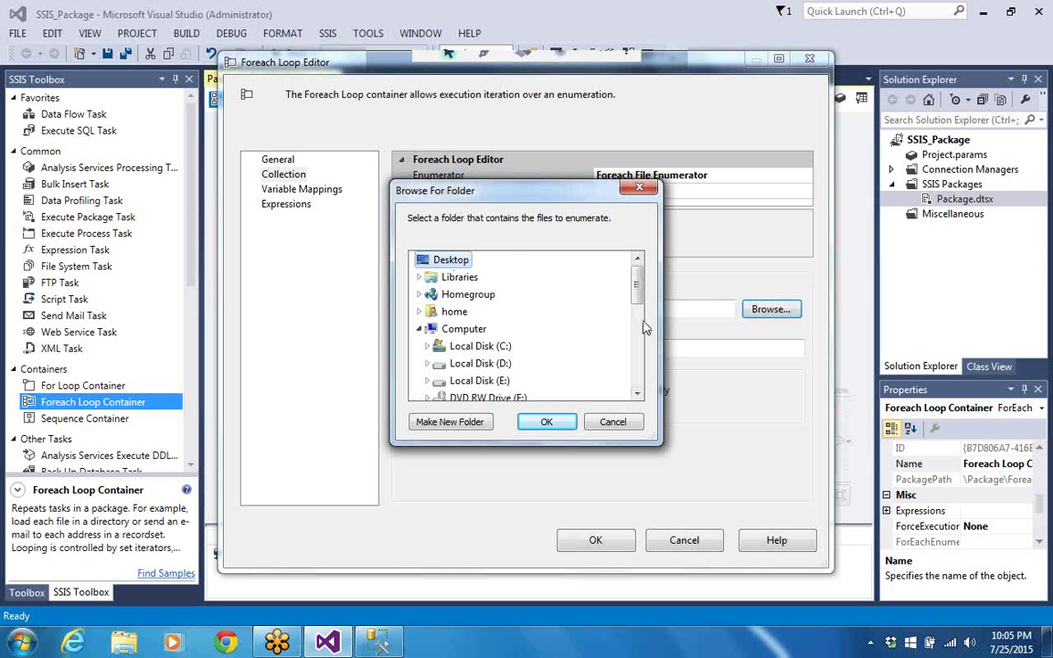
{"action": "left_click_drag", "start_coordinate": [637, 296], "coordinate": [639, 365]}
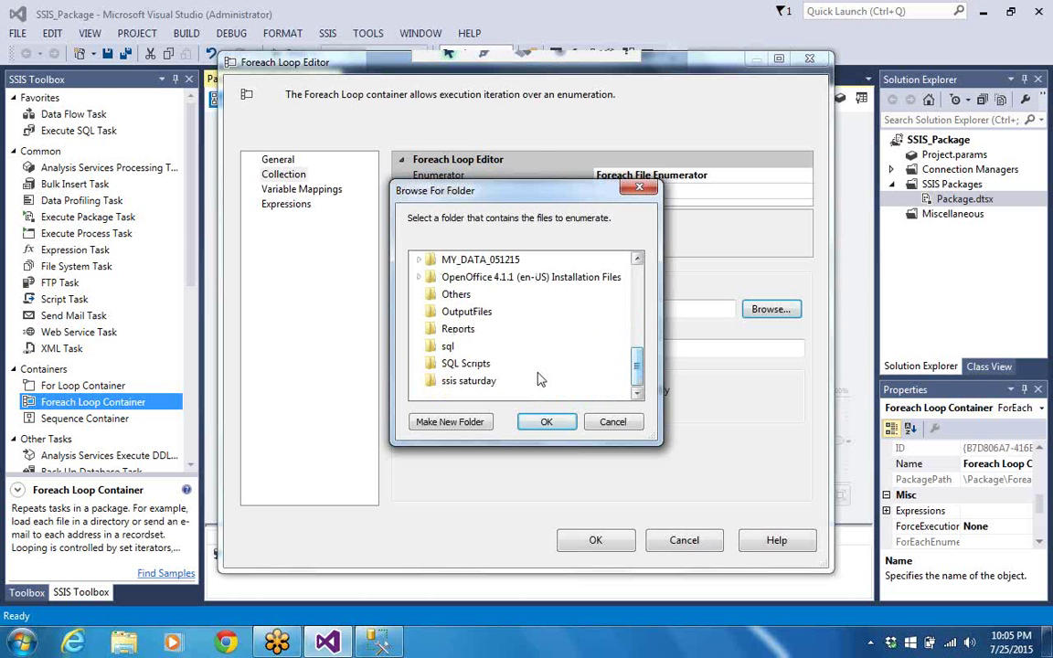
{"action": "left_click", "coordinate": [572, 379]}
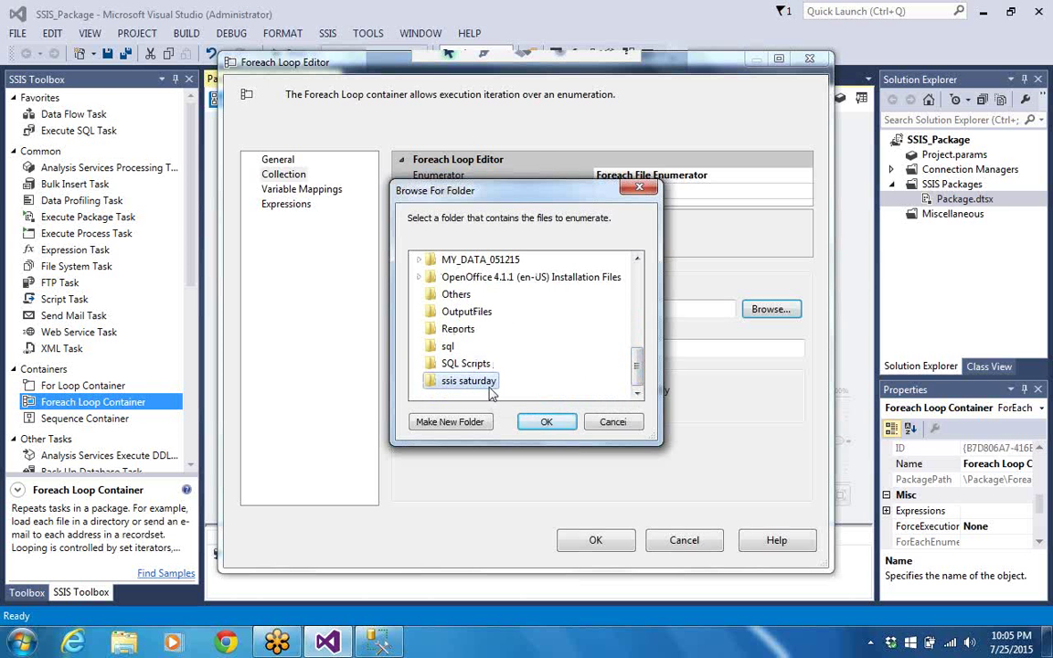
{"action": "left_click", "coordinate": [566, 427]}
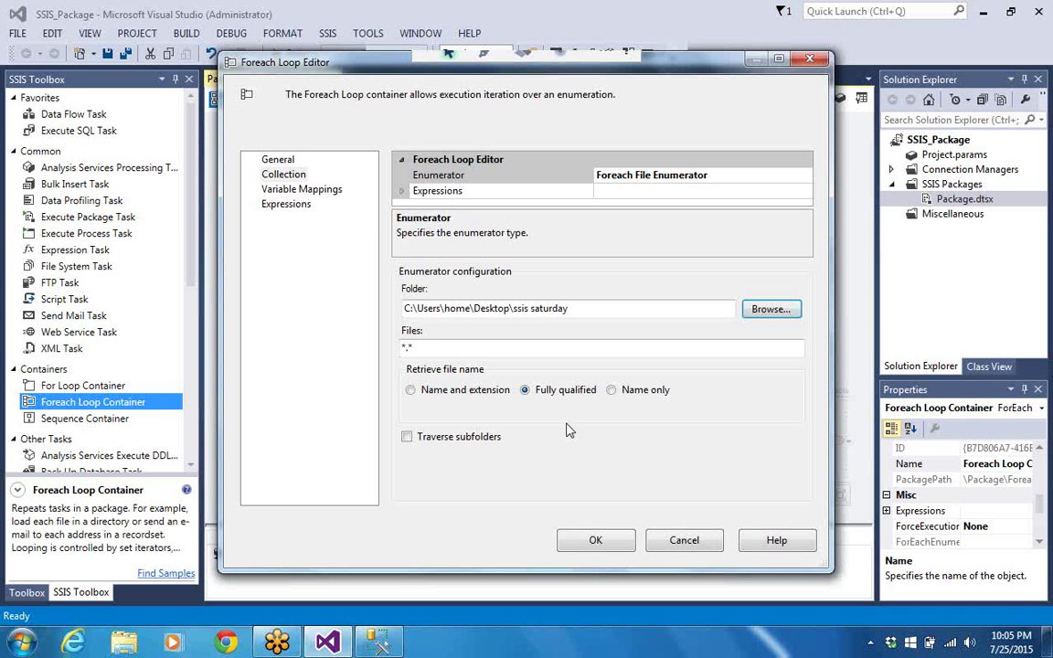
Start a new variable in the loop's variable mappings and set its container to Foreach Loop Container.
{"action": "left_click", "coordinate": [280, 161]}
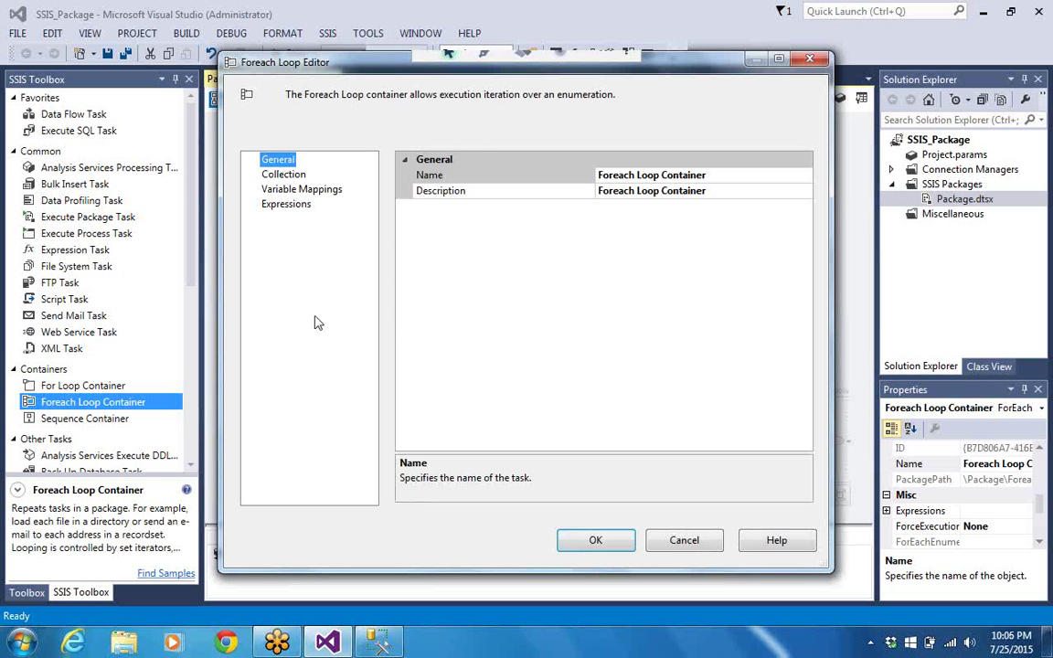
{"action": "left_click", "coordinate": [297, 178]}
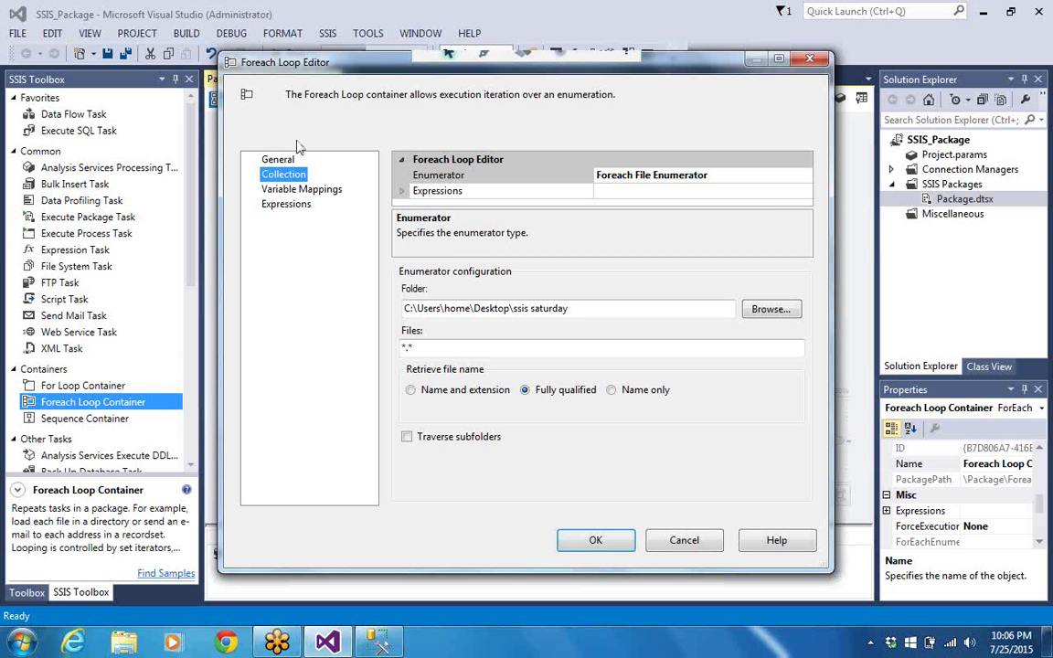
{"action": "left_click", "coordinate": [313, 193]}
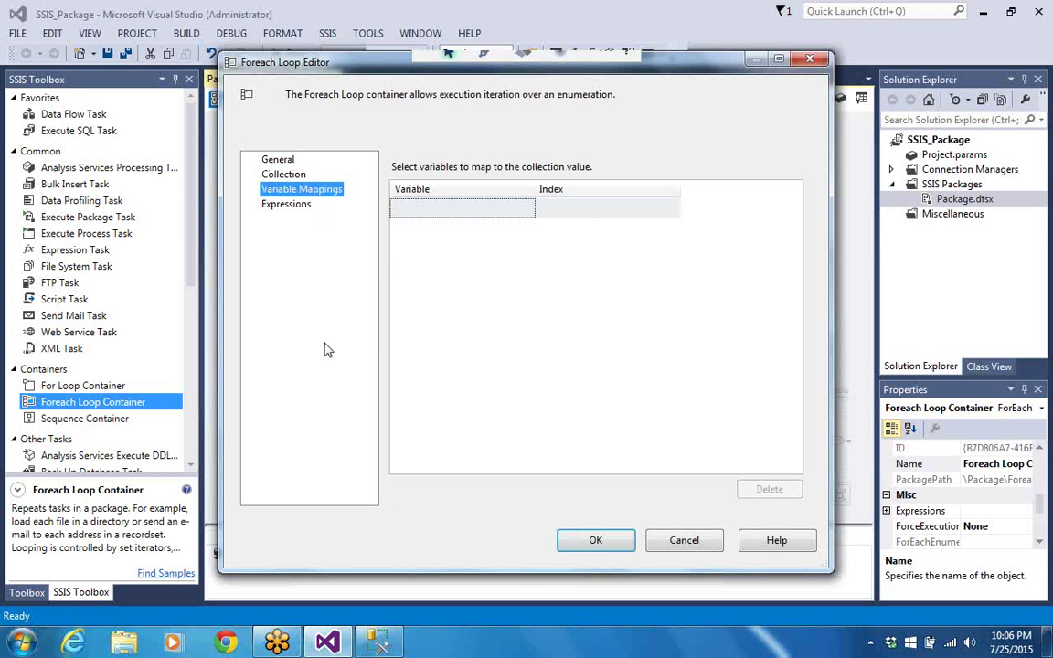
{"action": "left_click", "coordinate": [527, 210]}
{"action": "left_click", "coordinate": [527, 210]}
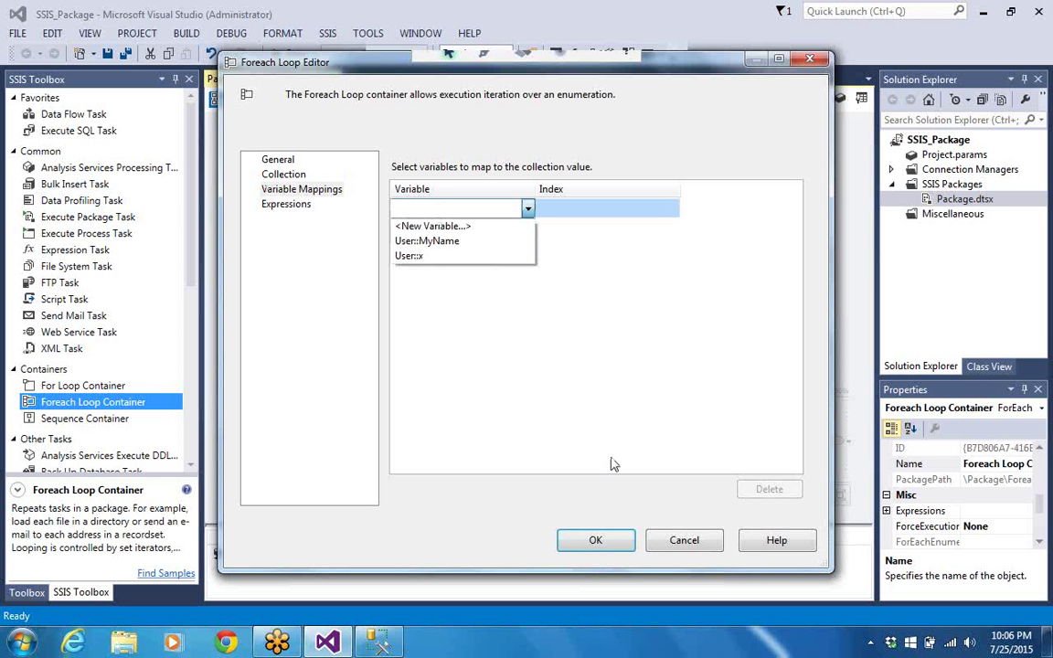
{"action": "left_click", "coordinate": [442, 227]}
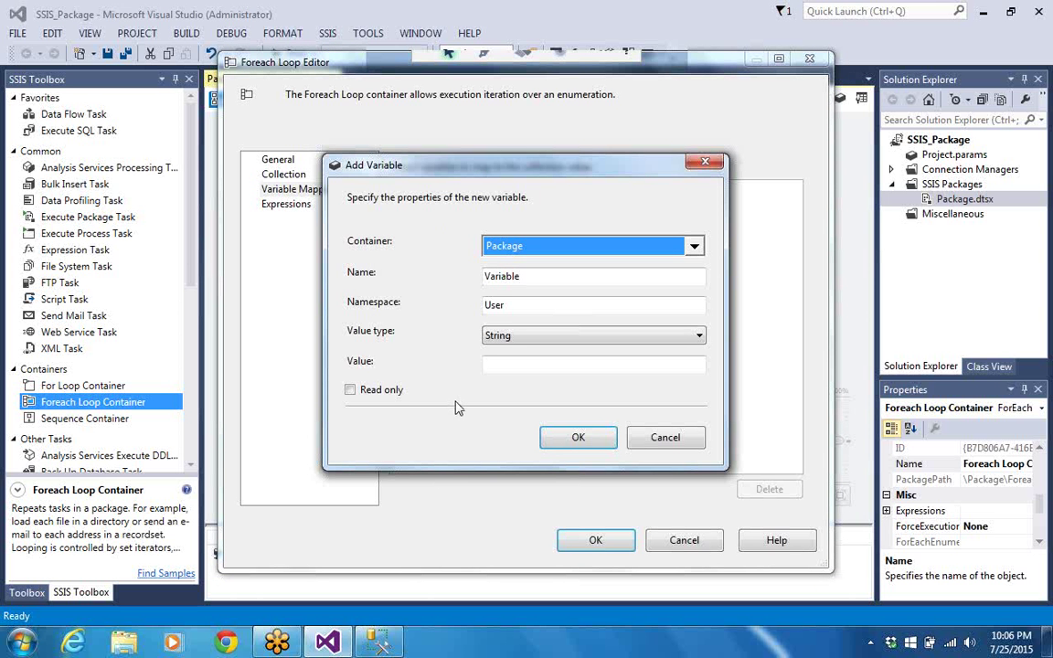
{"action": "left_click", "coordinate": [695, 247]}
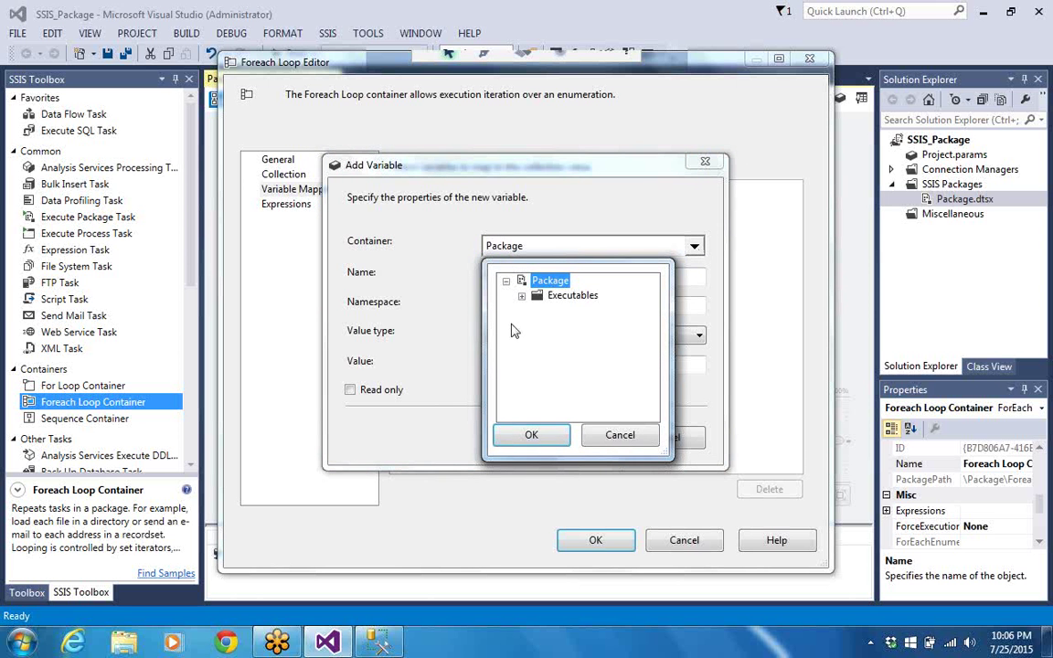
{"action": "left_click", "coordinate": [521, 296]}
{"action": "left_click", "coordinate": [586, 313]}
{"action": "left_click", "coordinate": [538, 439]}
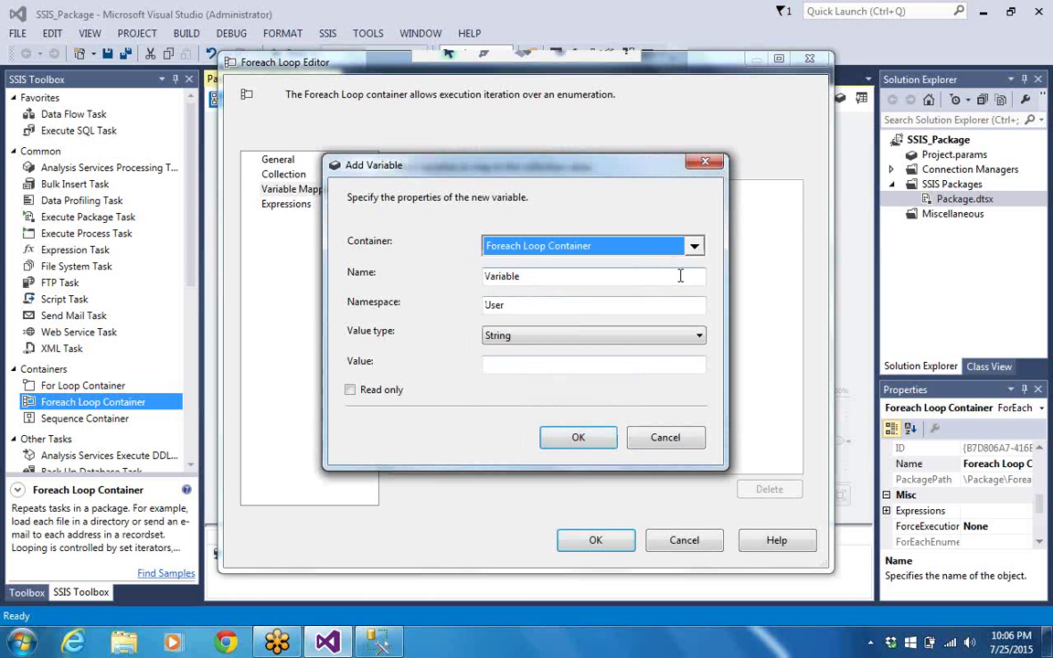
Name the new mapping variable FileName.
{"action": "left_click", "coordinate": [680, 276]}
{"action": "key", "text": "BackSpace"}
{"action": "key", "text": "BackSpace"}
{"action": "key", "text": "BackSpace"}
{"action": "key", "text": "BackSpace"}
{"action": "key", "text": "BackSpace"}
{"action": "key", "text": "BackSpace"}
{"action": "key", "text": "BackSpace"}
{"action": "key", "text": "BackSpace"}
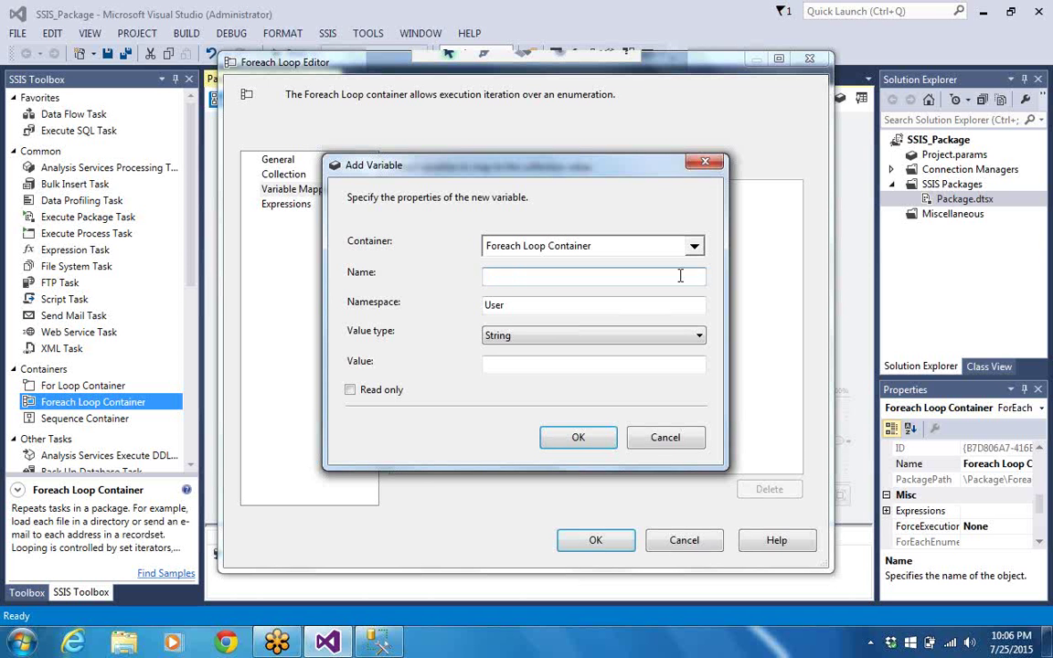
{"action": "type", "text": "File Name"}
{"action": "key", "text": "BackSpace"}
{"action": "key", "text": "BackSpace"}
{"action": "key", "text": "BackSpace"}
{"action": "key", "text": "BackSpace"}
{"action": "key", "text": "BackSpace"}
{"action": "type", "text": "Name"}
Keep the variable's value type as String, give it the value abcd, and accept the variable and the Foreach loop settings.
{"action": "left_click", "coordinate": [700, 336]}
{"action": "left_click", "coordinate": [700, 337]}
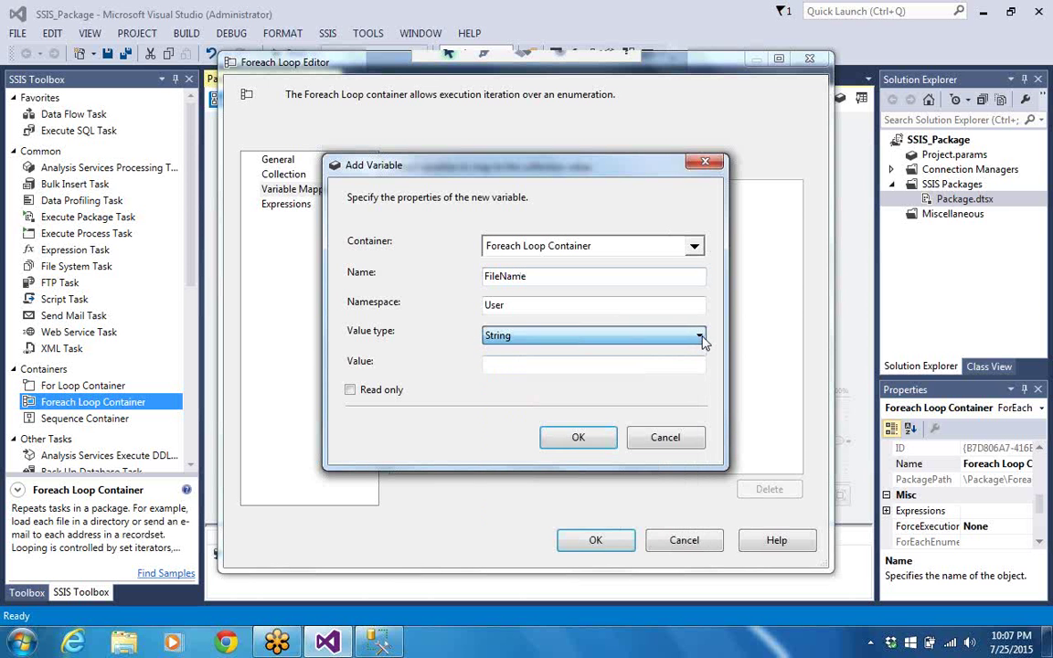
{"action": "left_click", "coordinate": [669, 364]}
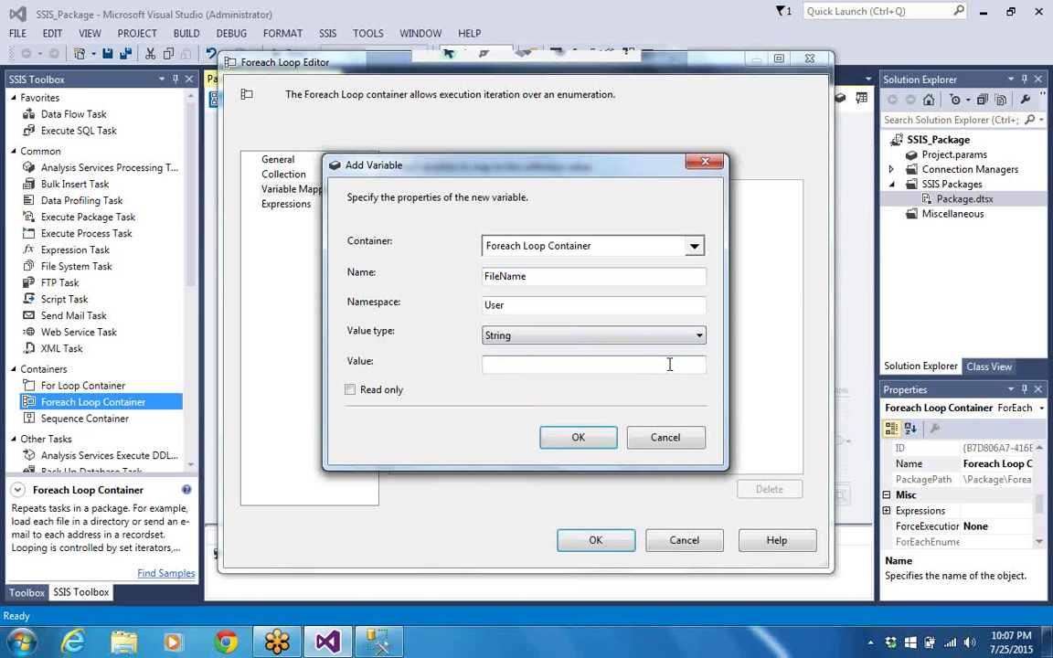
{"action": "type", "text": "abcd"}
{"action": "left_click", "coordinate": [578, 443]}
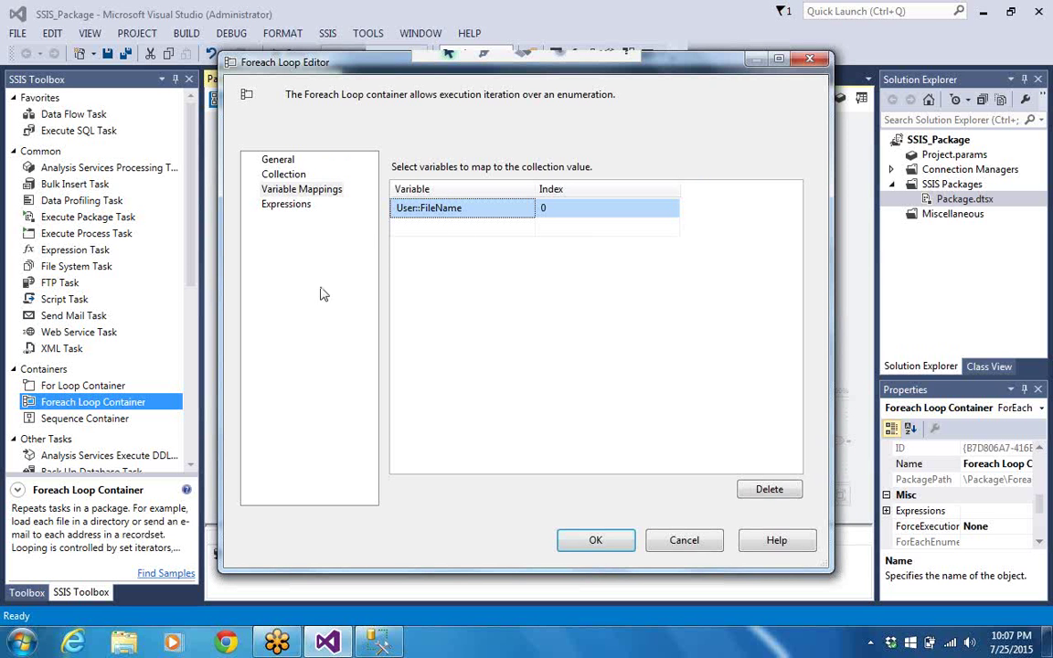
{"action": "left_click", "coordinate": [600, 541]}
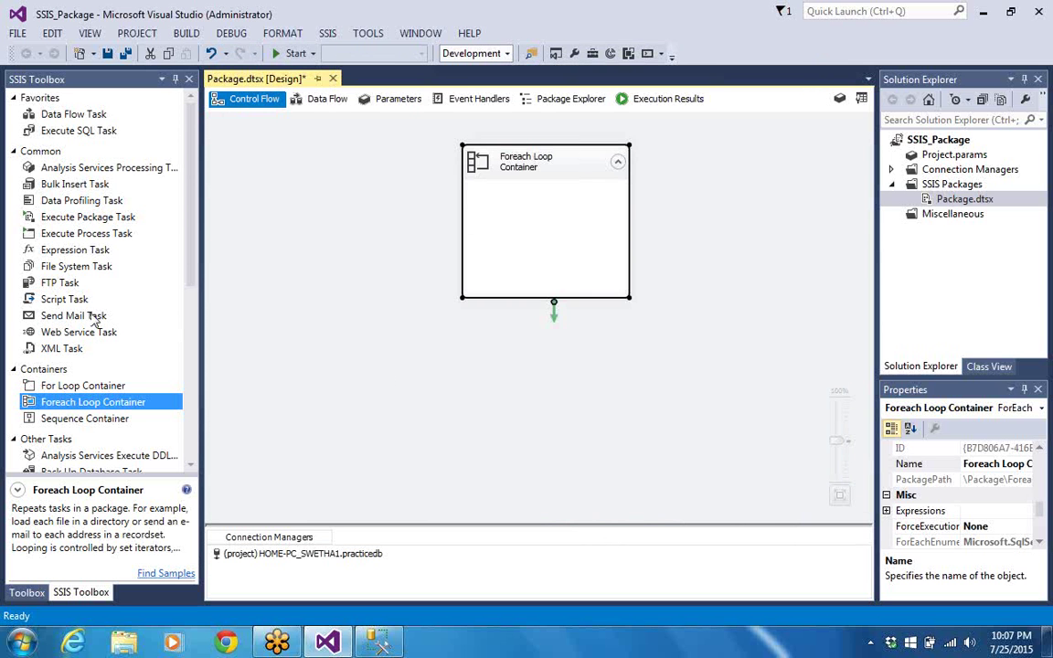
Add a File System Task inside the Foreach Loop Container and set its IsSourcePathVariable to True.
{"action": "left_click_drag", "start_coordinate": [82, 266], "coordinate": [504, 197]}
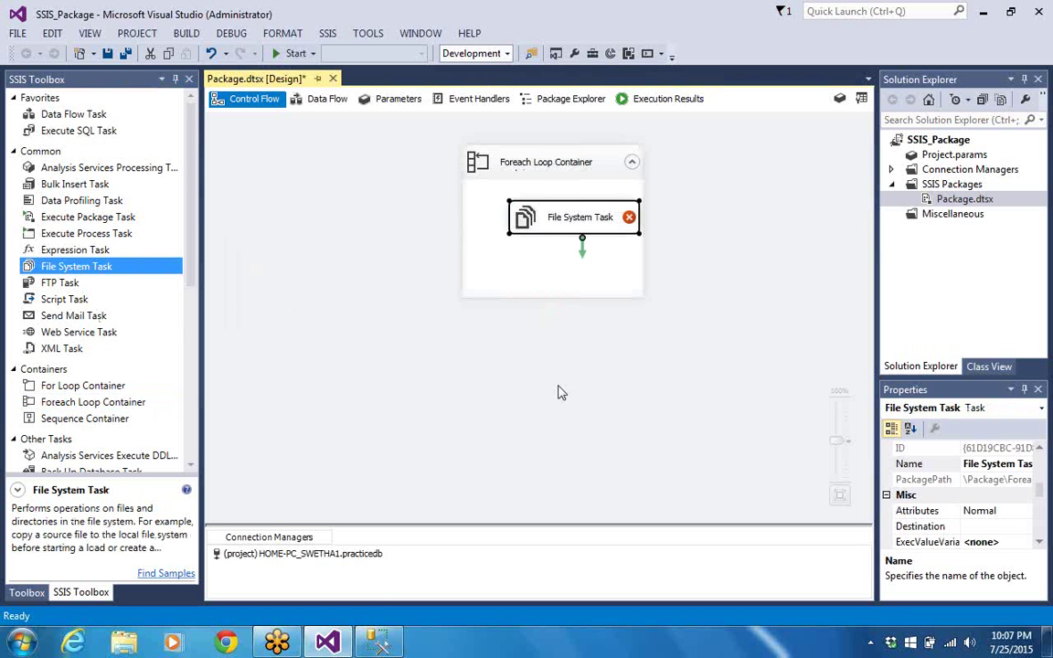
{"action": "right_click", "coordinate": [599, 223]}
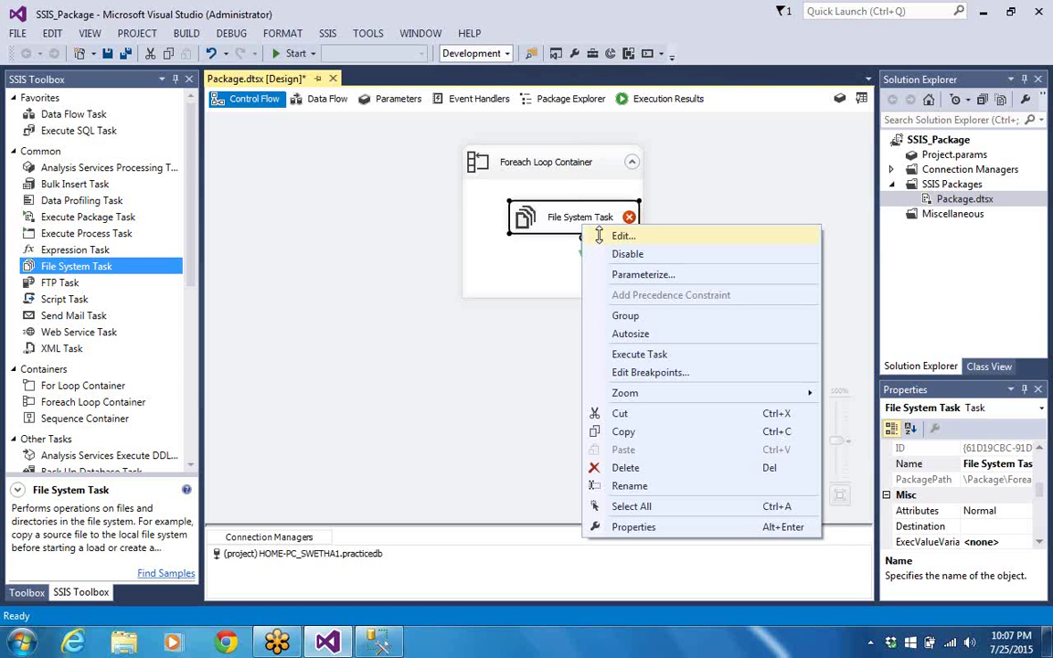
{"action": "left_click", "coordinate": [600, 240]}
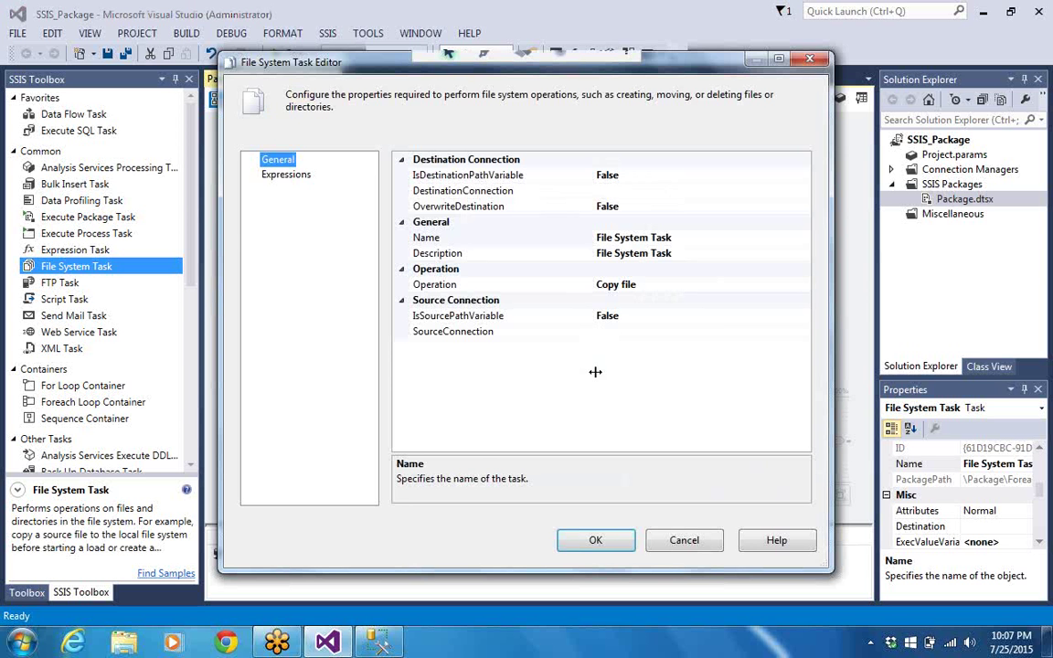
{"action": "left_click", "coordinate": [773, 316]}
{"action": "left_click", "coordinate": [801, 317]}
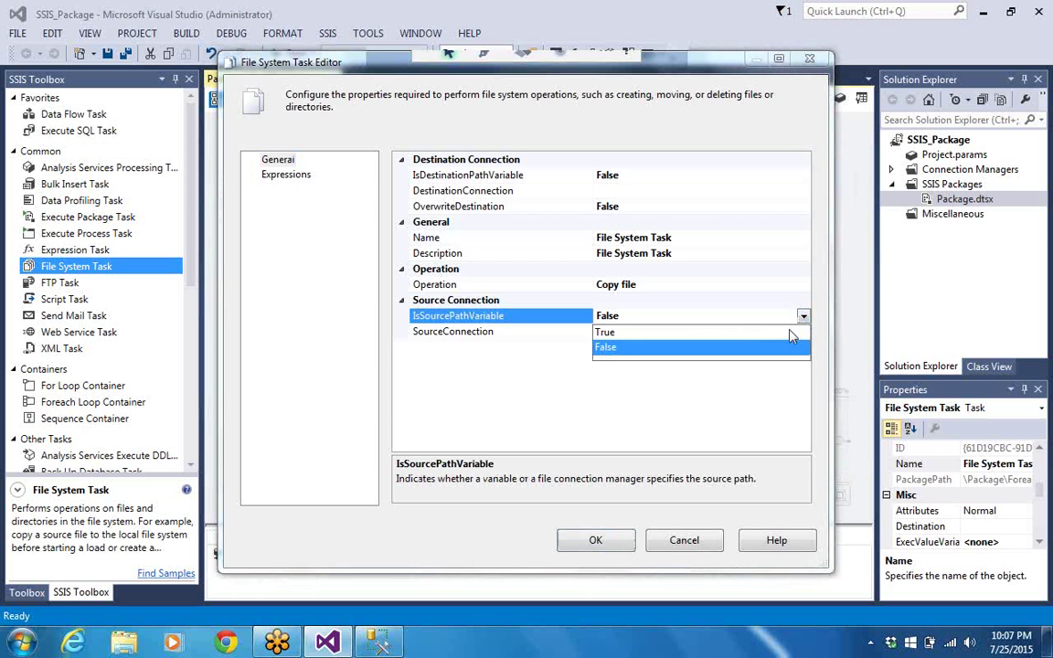
{"action": "left_click", "coordinate": [792, 333]}
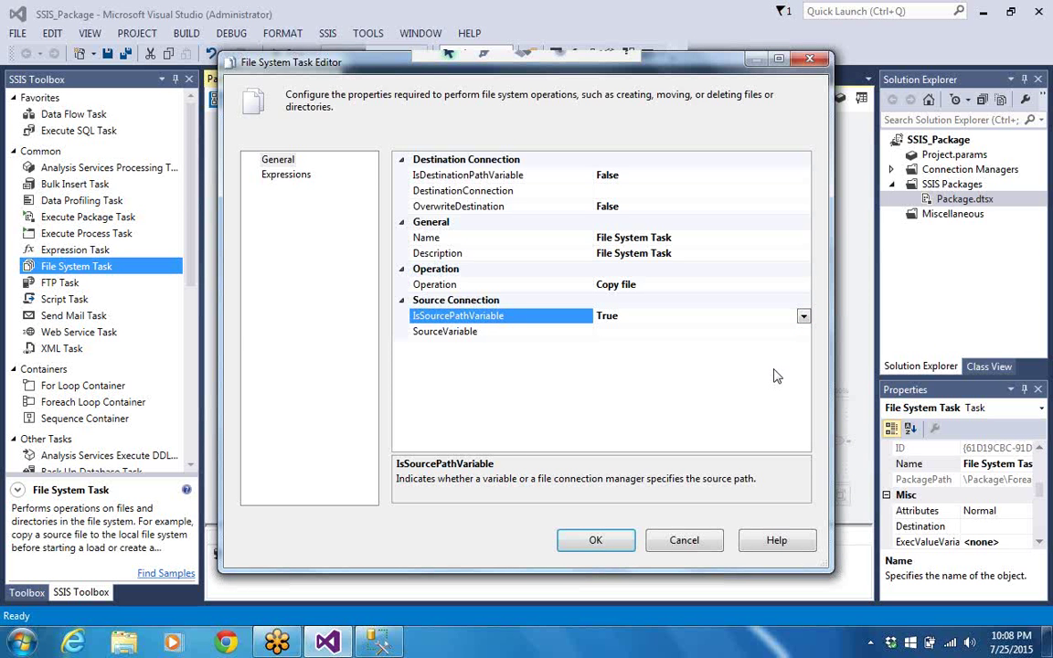
Start a new destination connection for the File System Task and set its usage type to Create file.
{"action": "left_click", "coordinate": [681, 190]}
{"action": "left_click", "coordinate": [802, 192]}
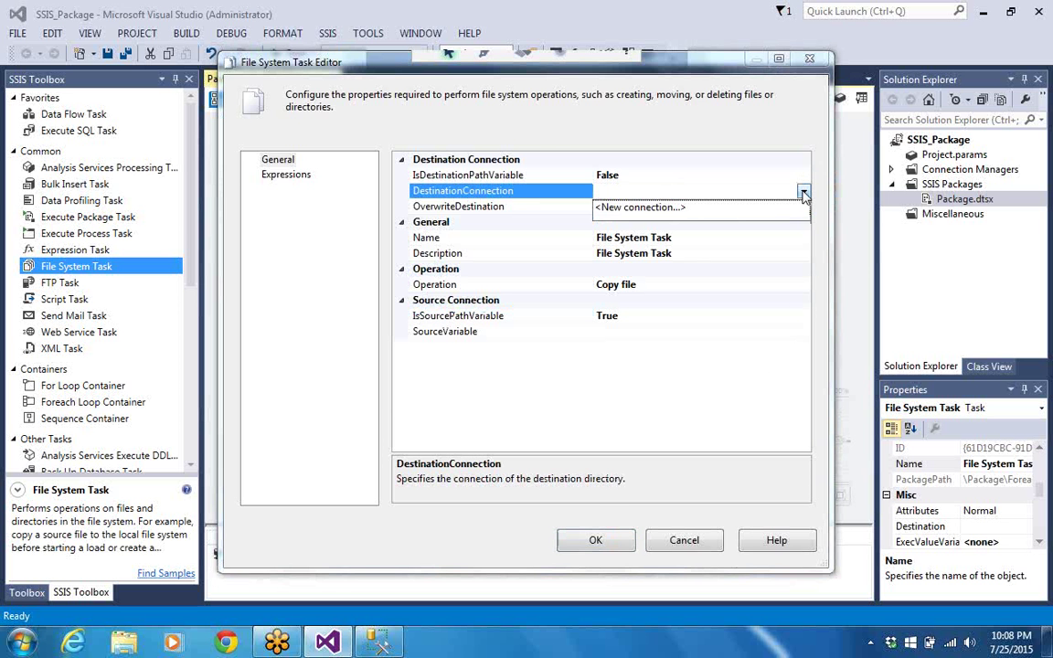
{"action": "left_click", "coordinate": [778, 206]}
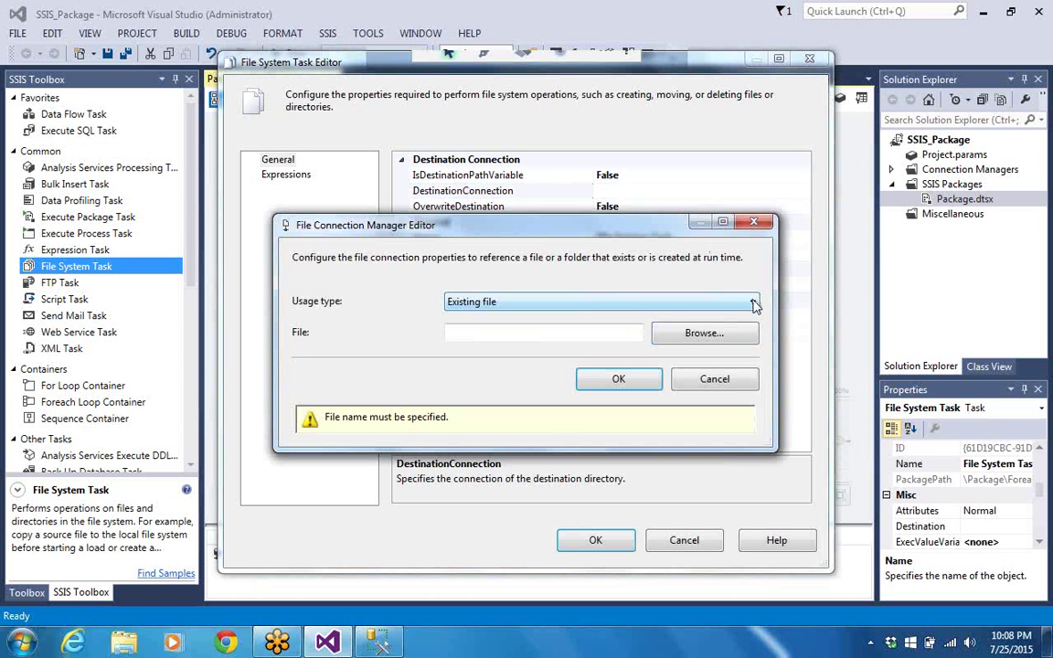
{"action": "left_click", "coordinate": [754, 304]}
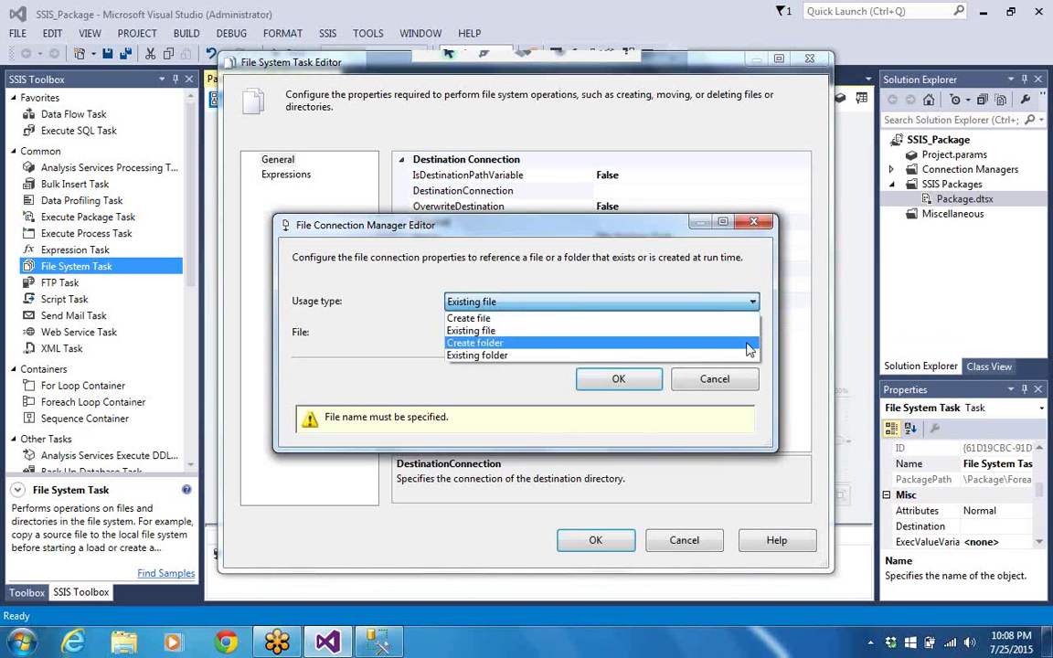
{"action": "left_click", "coordinate": [743, 319]}
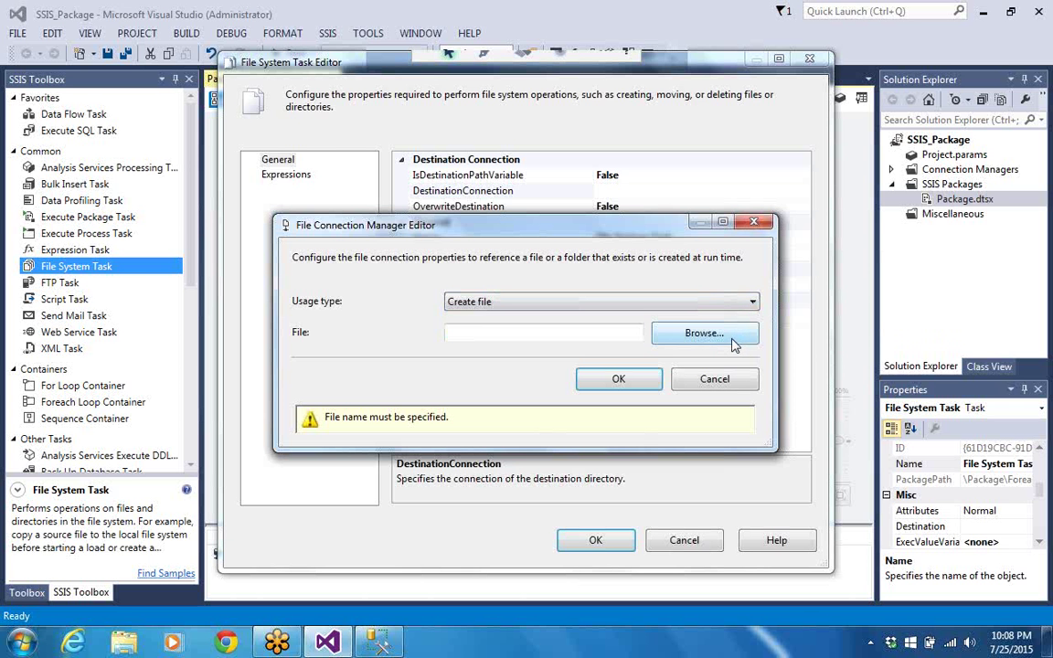
{"action": "left_click", "coordinate": [731, 340]}
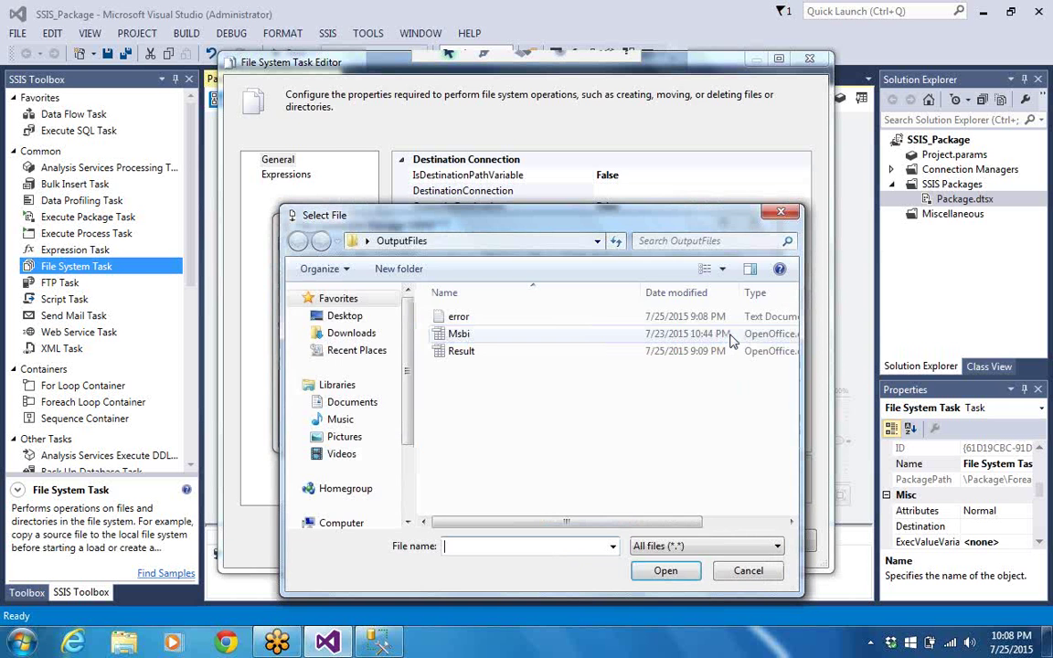
{"action": "left_click", "coordinate": [345, 316]}
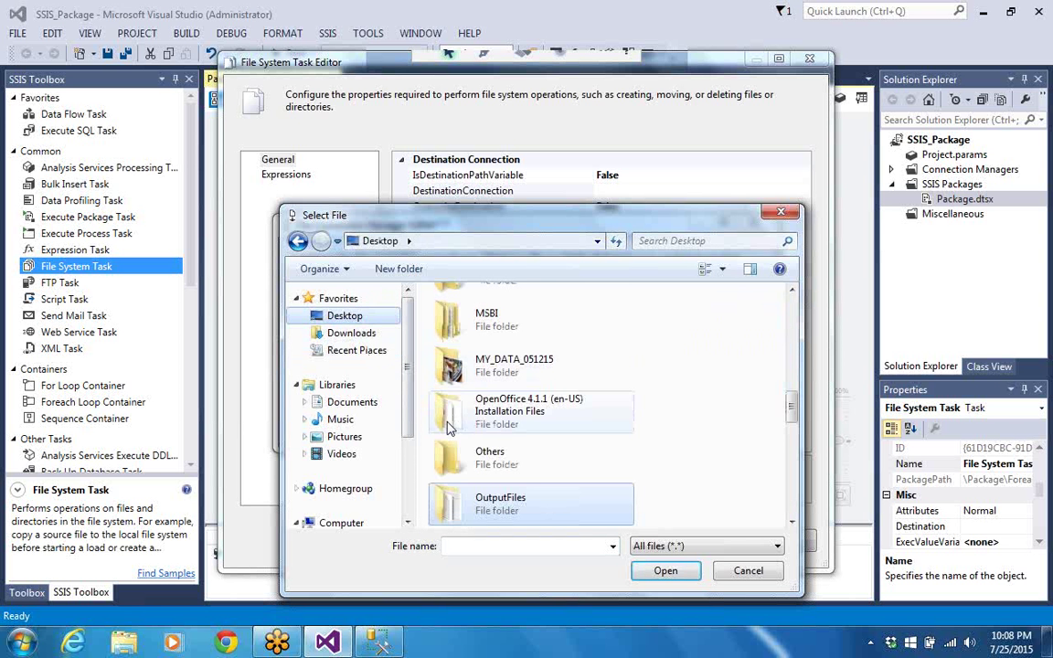
{"action": "scroll", "coordinate": [366, 393], "scroll_direction": "down", "scroll_amount": 2}
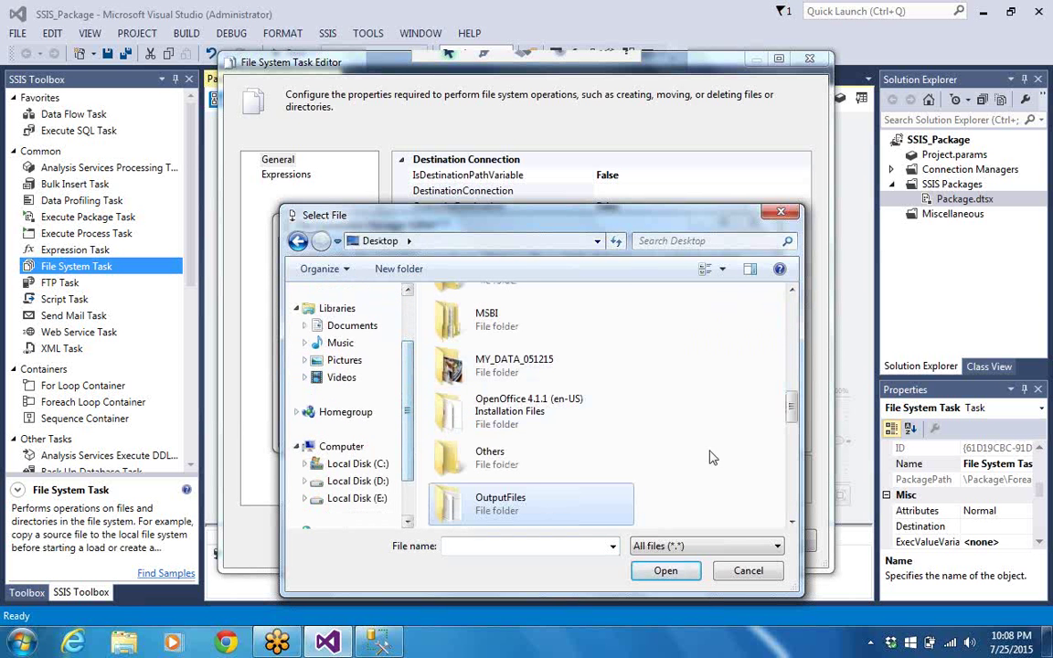
{"action": "left_click_drag", "start_coordinate": [792, 401], "coordinate": [795, 439]}
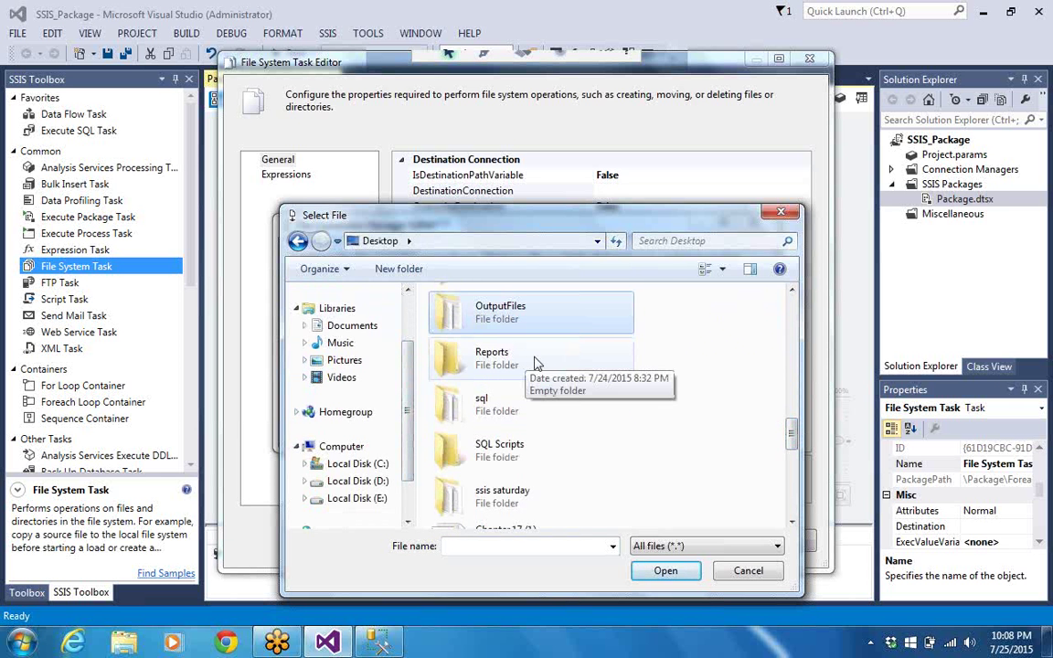
{"action": "left_click", "coordinate": [549, 358]}
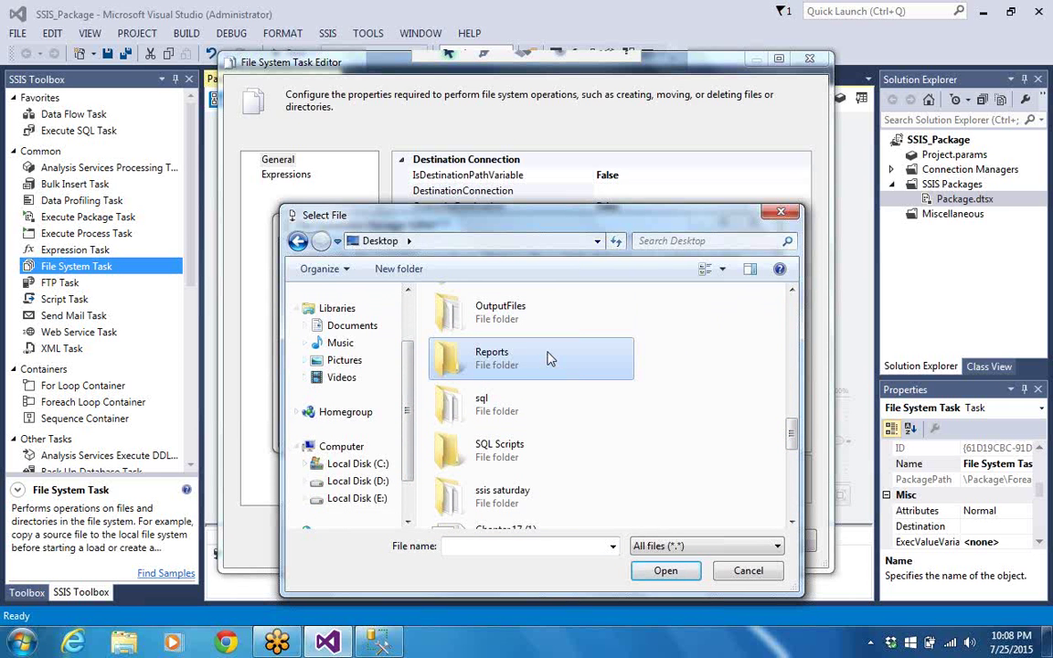
{"action": "left_click", "coordinate": [548, 358]}
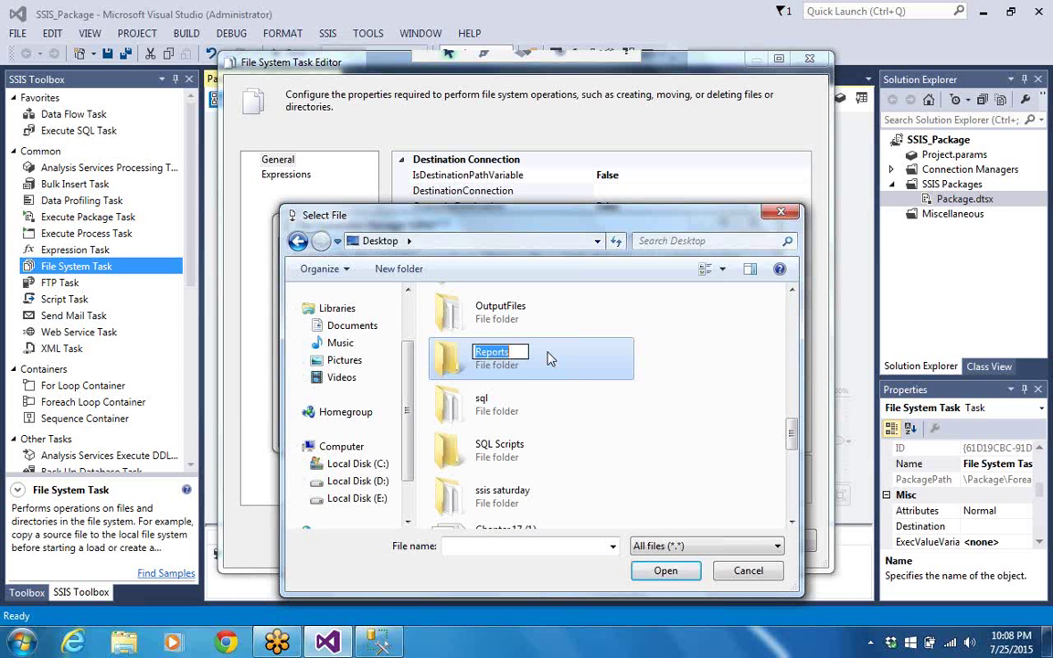
{"action": "left_click", "coordinate": [693, 358]}
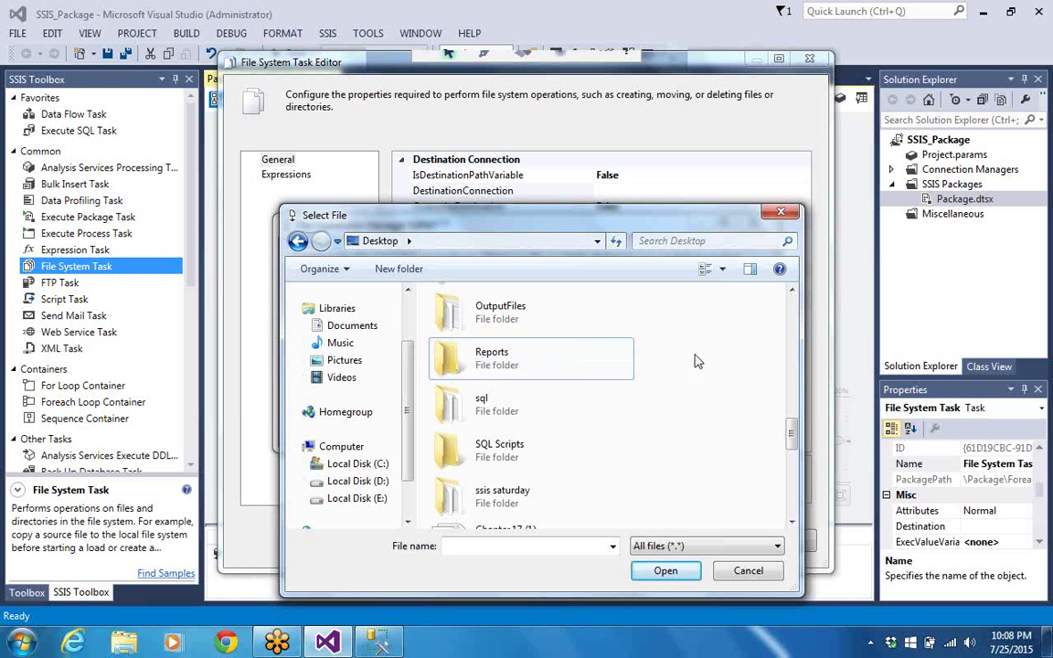
{"action": "left_click", "coordinate": [745, 572]}
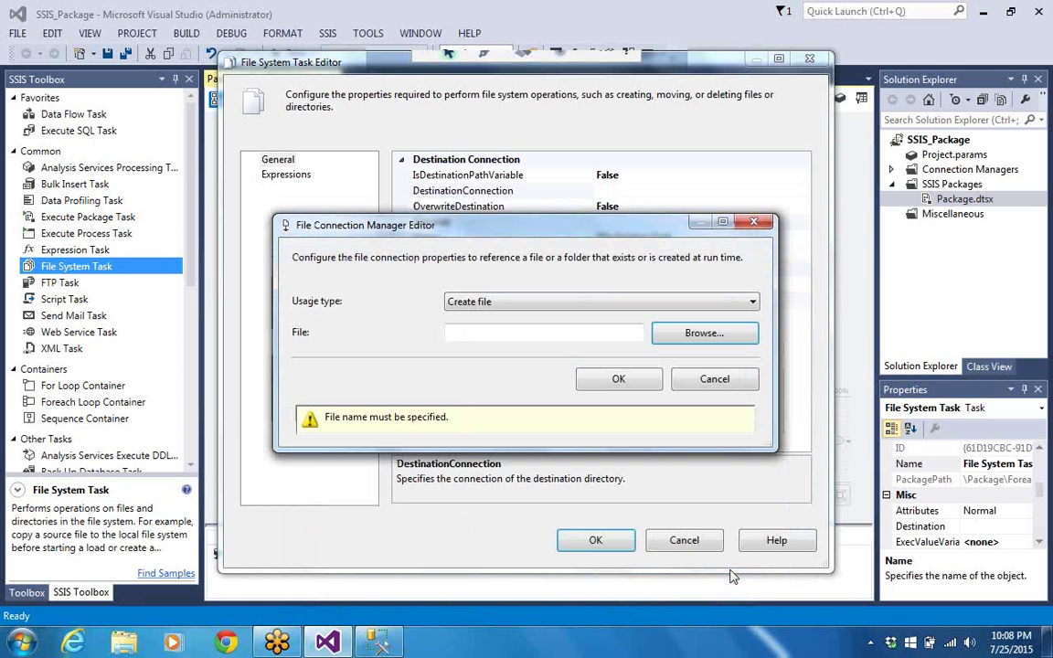
{"action": "left_click", "coordinate": [753, 304]}
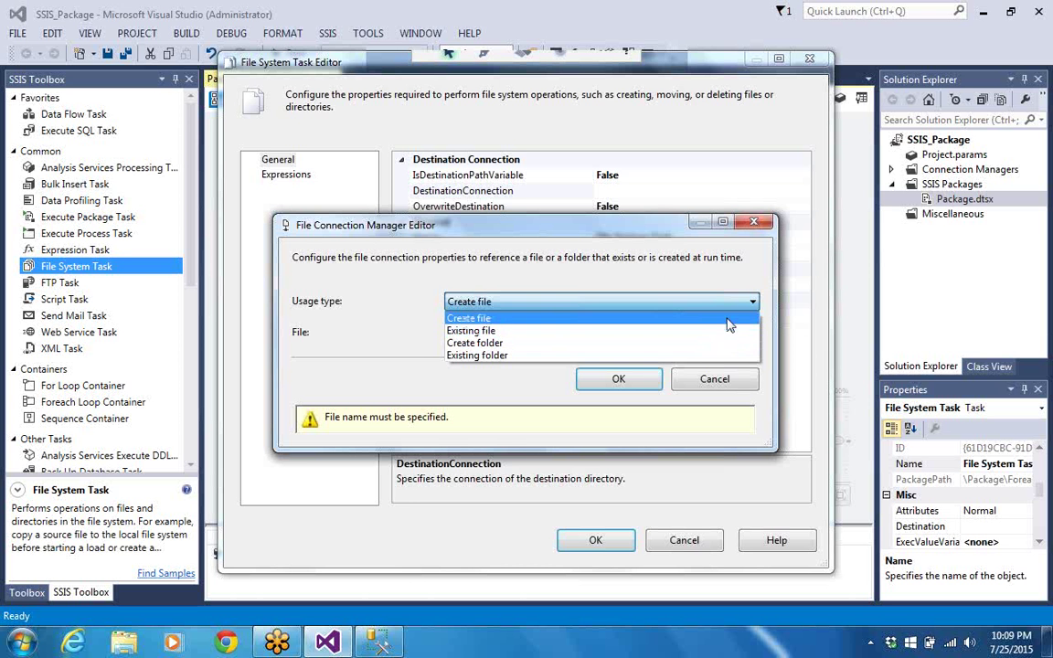
{"action": "left_click", "coordinate": [728, 321]}
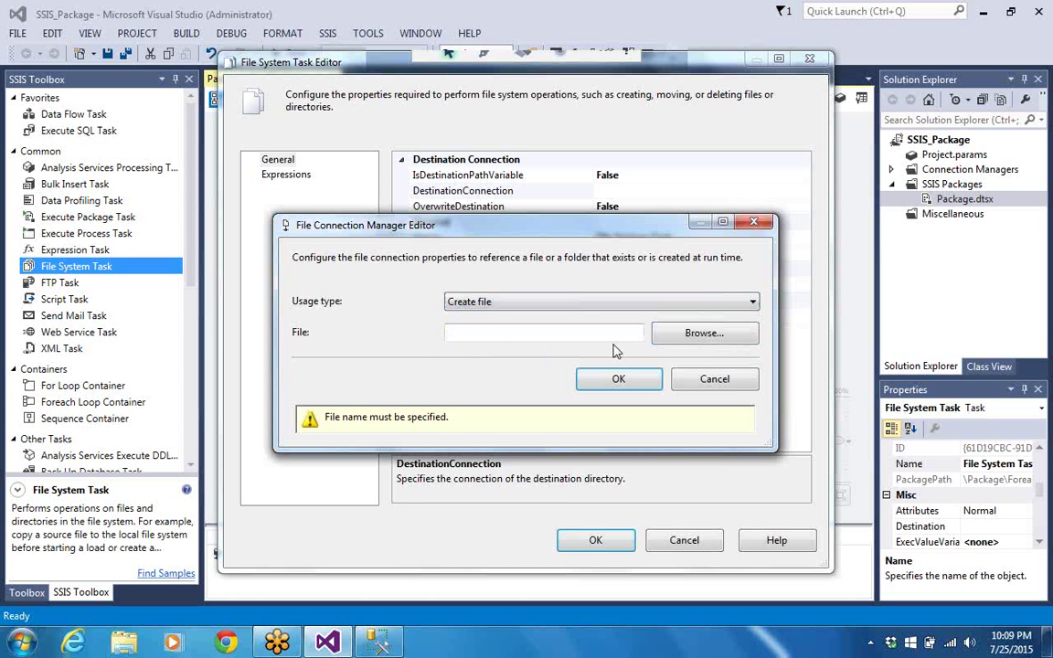
{"action": "left_click", "coordinate": [680, 334]}
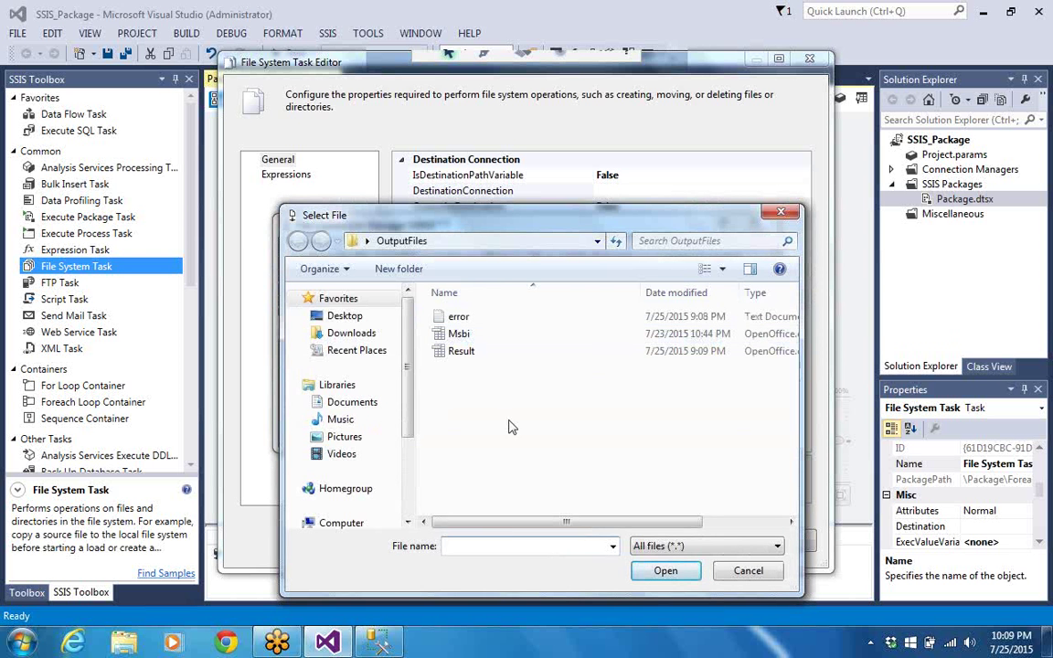
{"action": "left_click", "coordinate": [363, 320]}
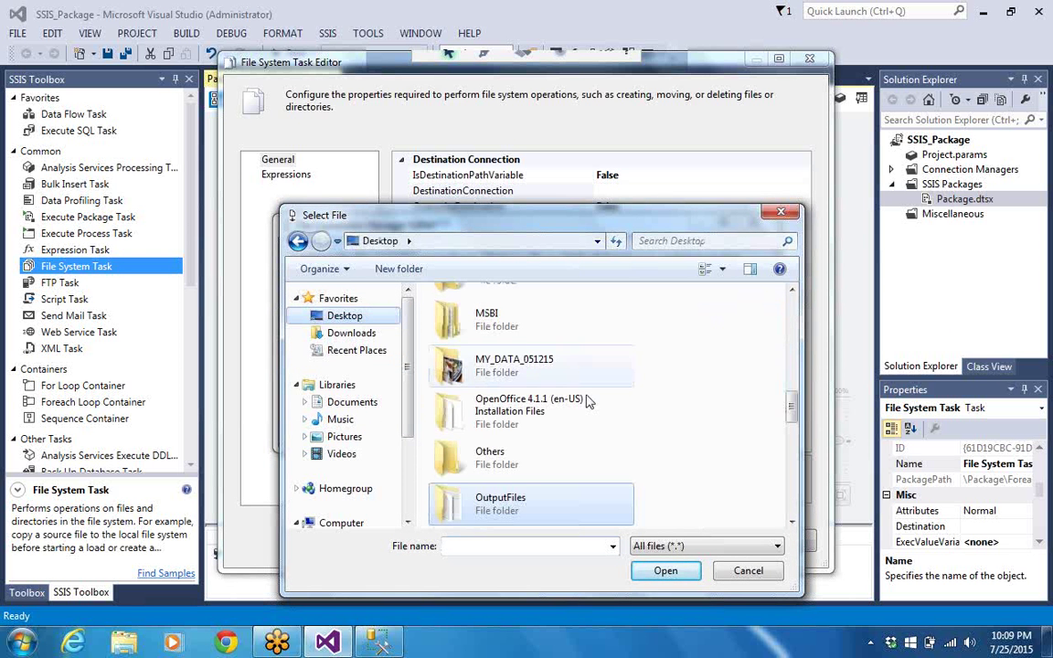
{"action": "scroll", "coordinate": [791, 414], "scroll_direction": "down", "scroll_amount": 3}
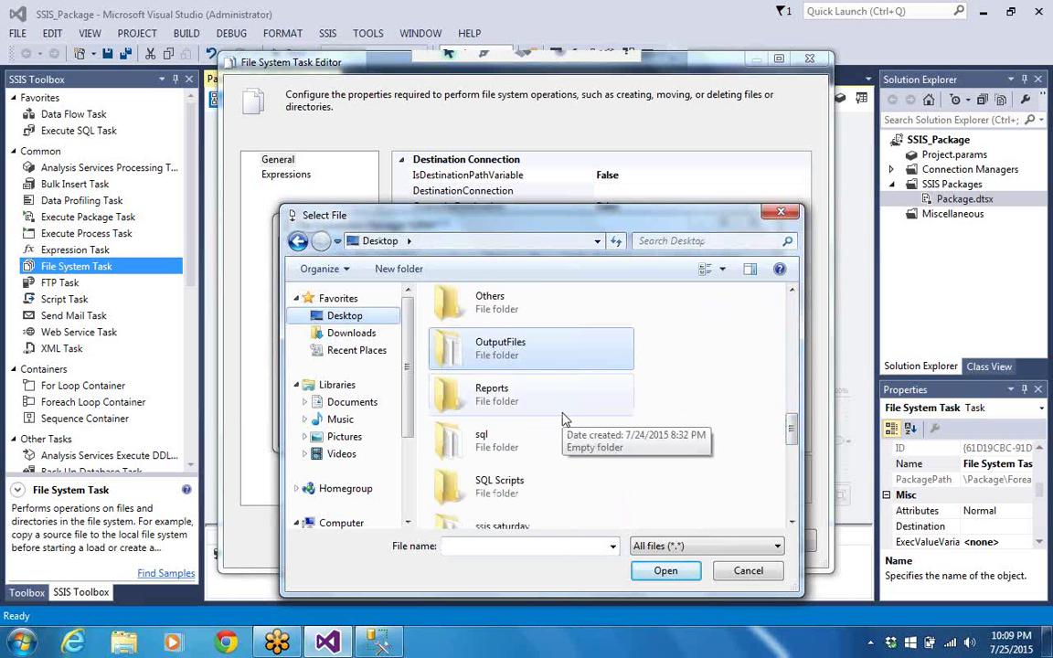
{"action": "left_click", "coordinate": [564, 417]}
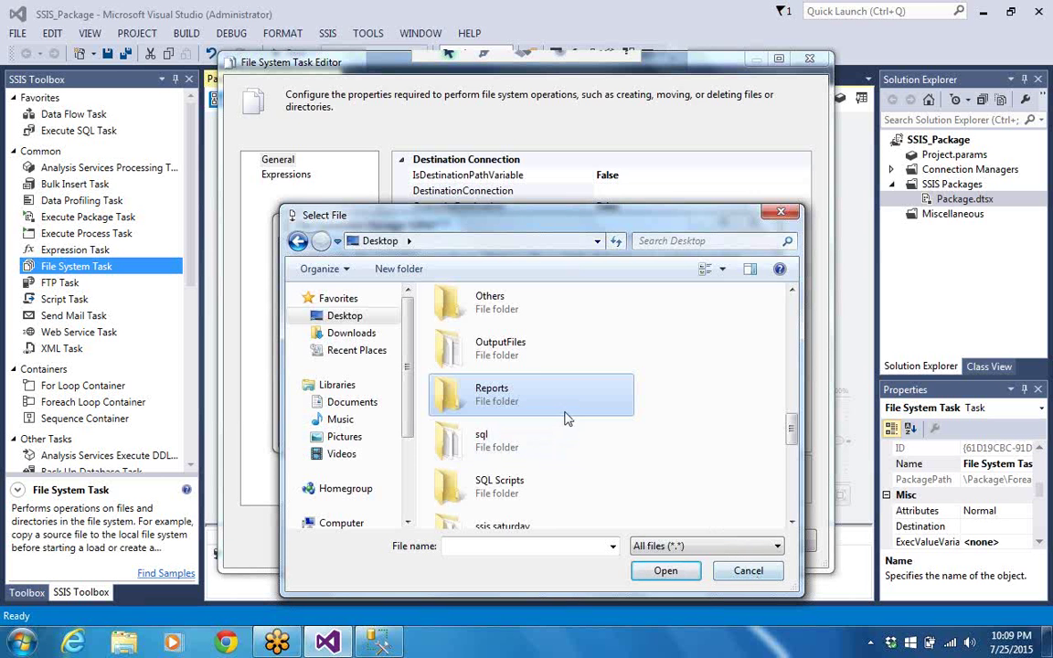
{"action": "left_click", "coordinate": [726, 571]}
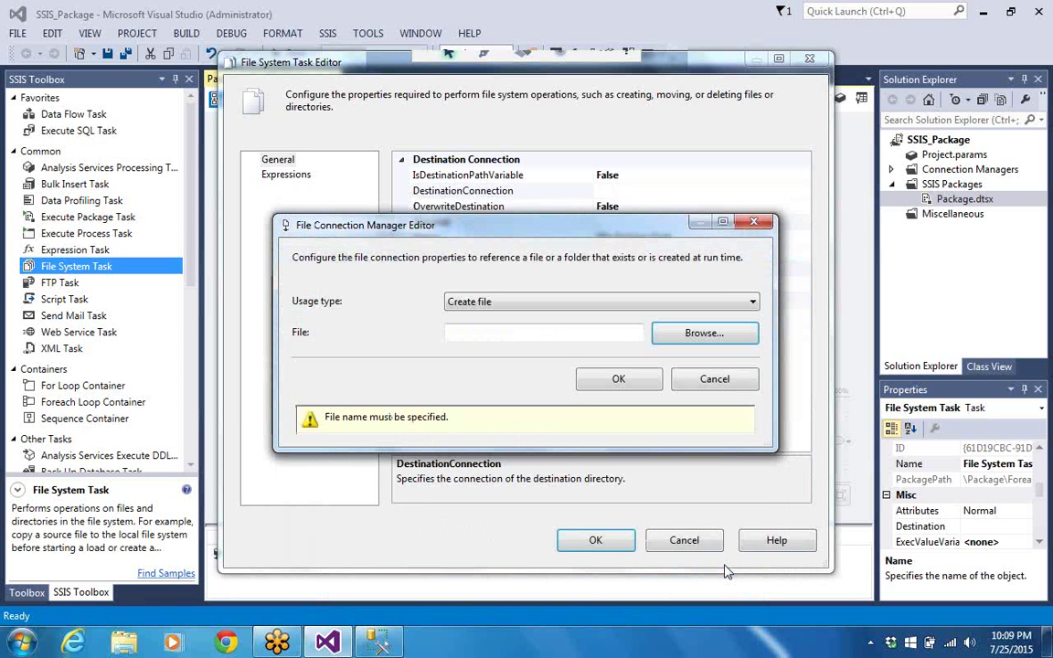
Enter abc as the file for the new file connection and accept it.
{"action": "left_click", "coordinate": [540, 331]}
{"action": "type", "text": "abc"}
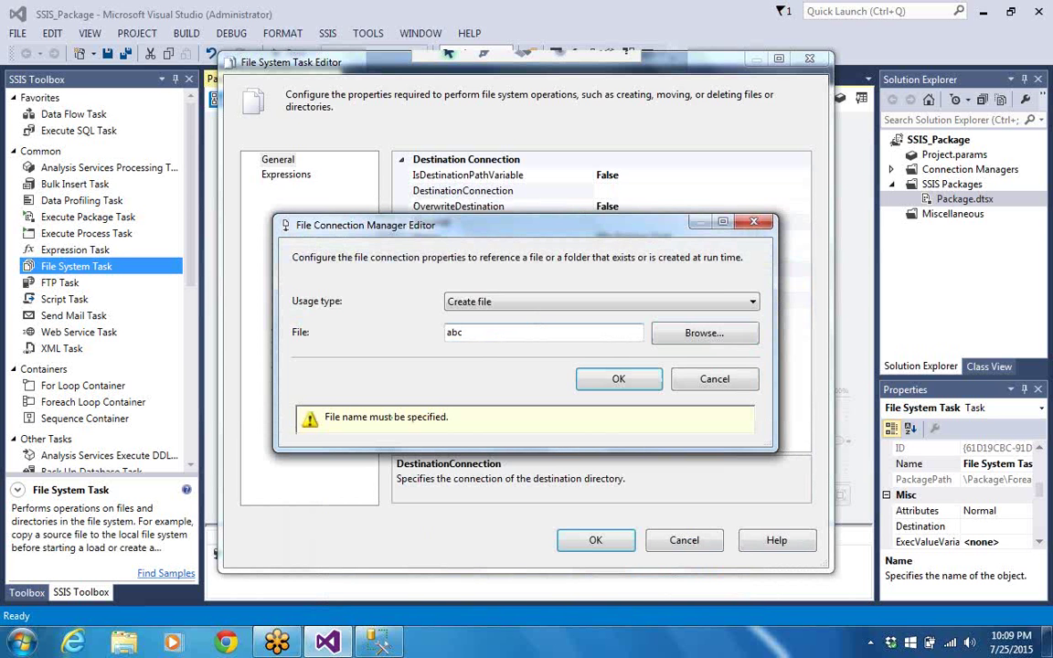
{"action": "left_click", "coordinate": [619, 378]}
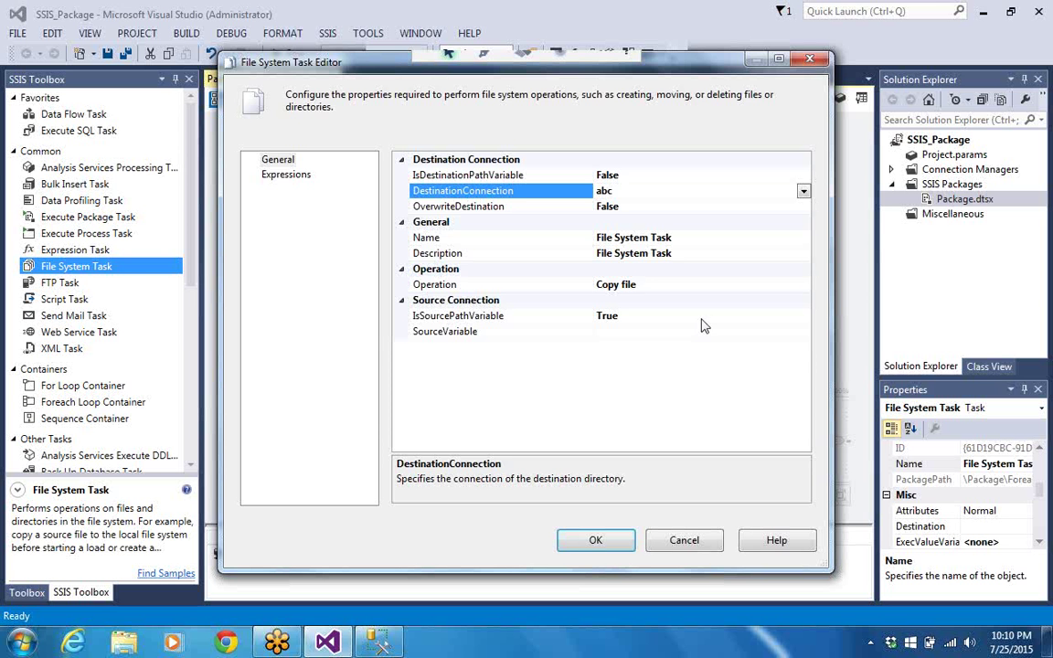
{"action": "left_click", "coordinate": [759, 175]}
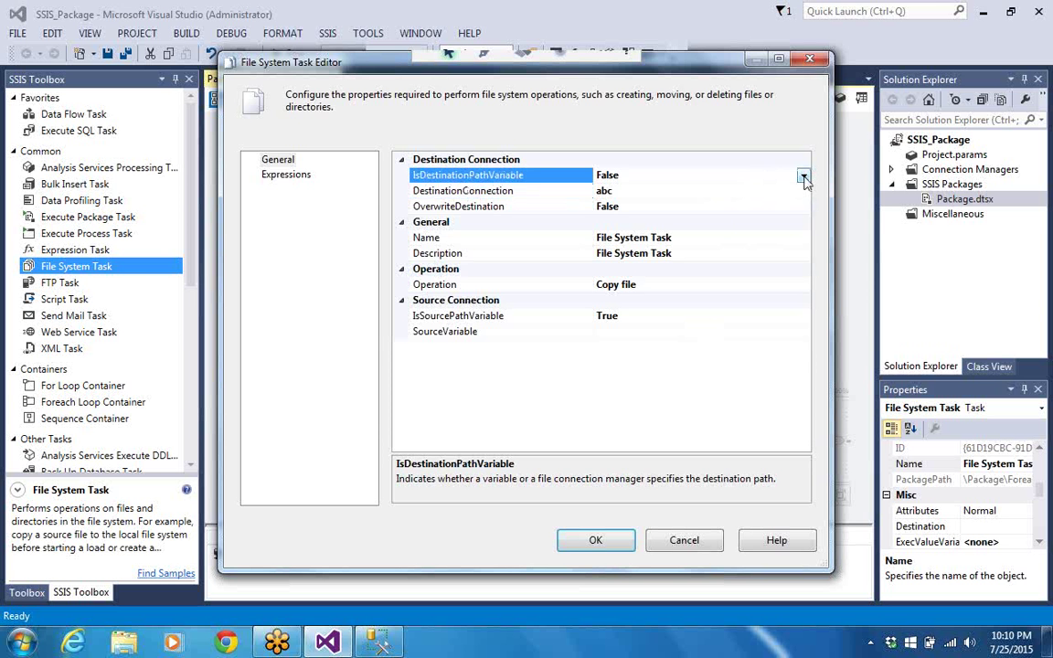
{"action": "left_click", "coordinate": [802, 175]}
{"action": "left_click", "coordinate": [802, 191]}
{"action": "left_click", "coordinate": [791, 192]}
{"action": "left_click", "coordinate": [804, 192]}
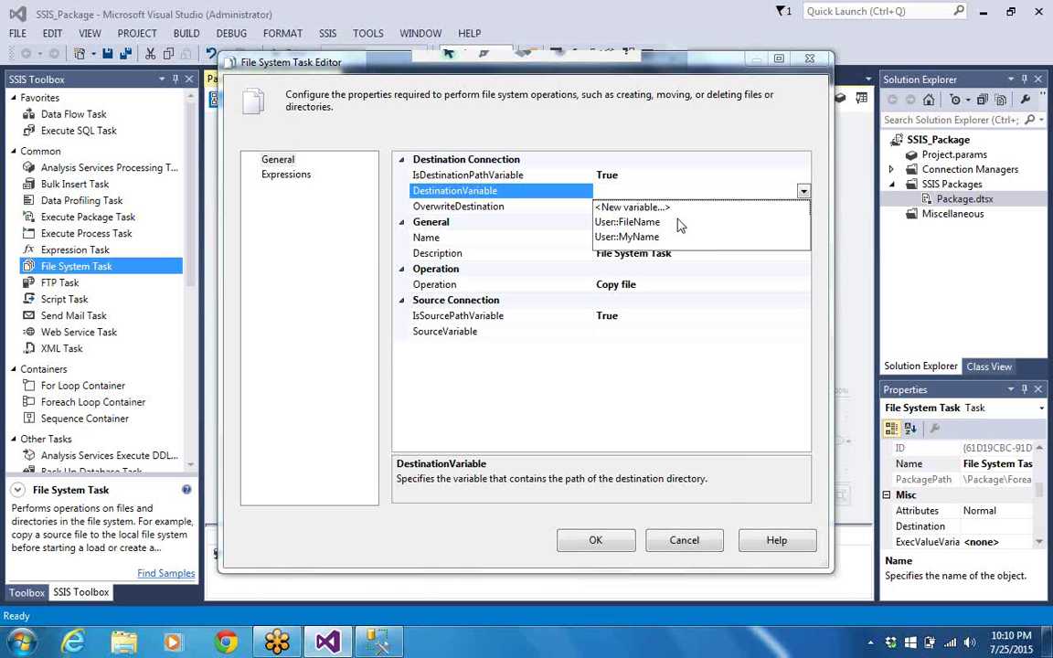
{"action": "left_click", "coordinate": [695, 542]}
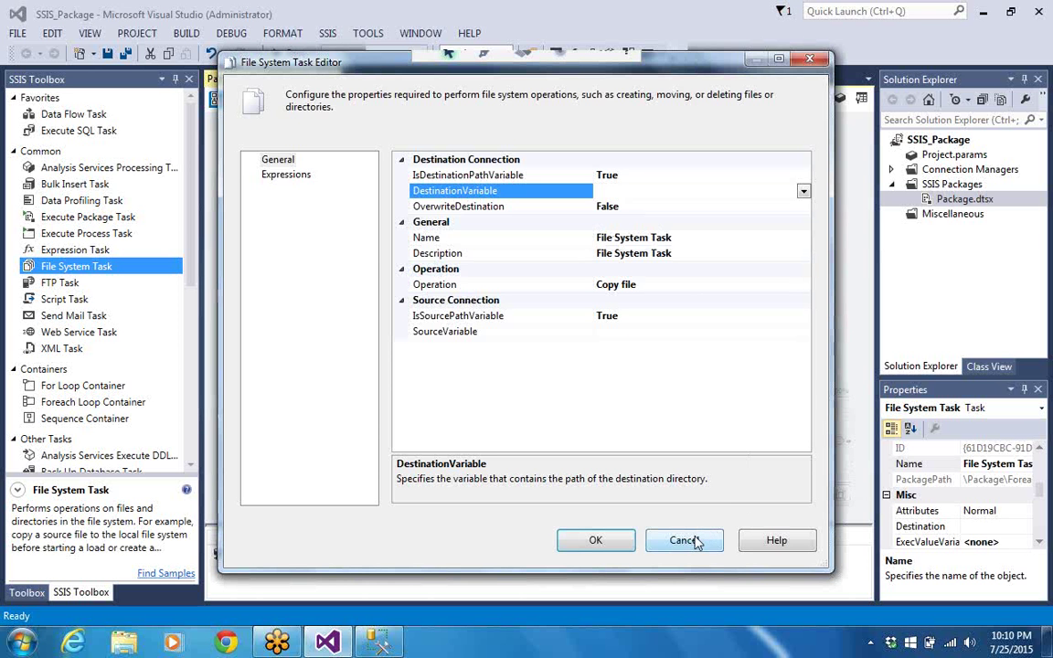
{"action": "left_click", "coordinate": [695, 542]}
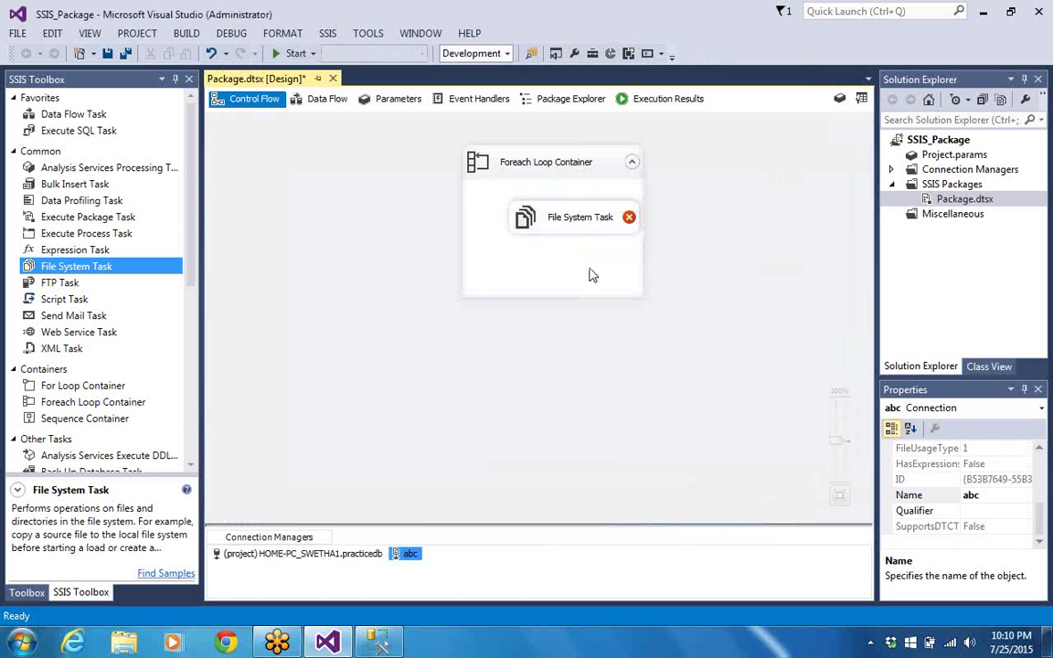
Edit the File System Task in the Foreach Loop Container and set its IsSourcePathVariable to True.
{"action": "left_click", "coordinate": [578, 225]}
{"action": "right_click", "coordinate": [585, 224]}
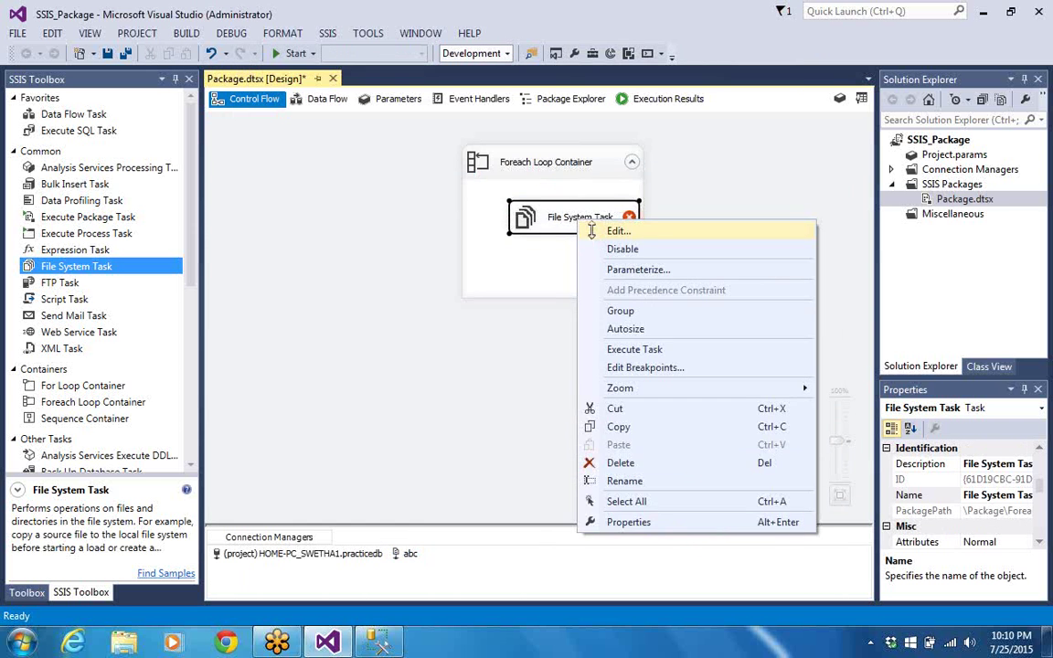
{"action": "left_click", "coordinate": [611, 229]}
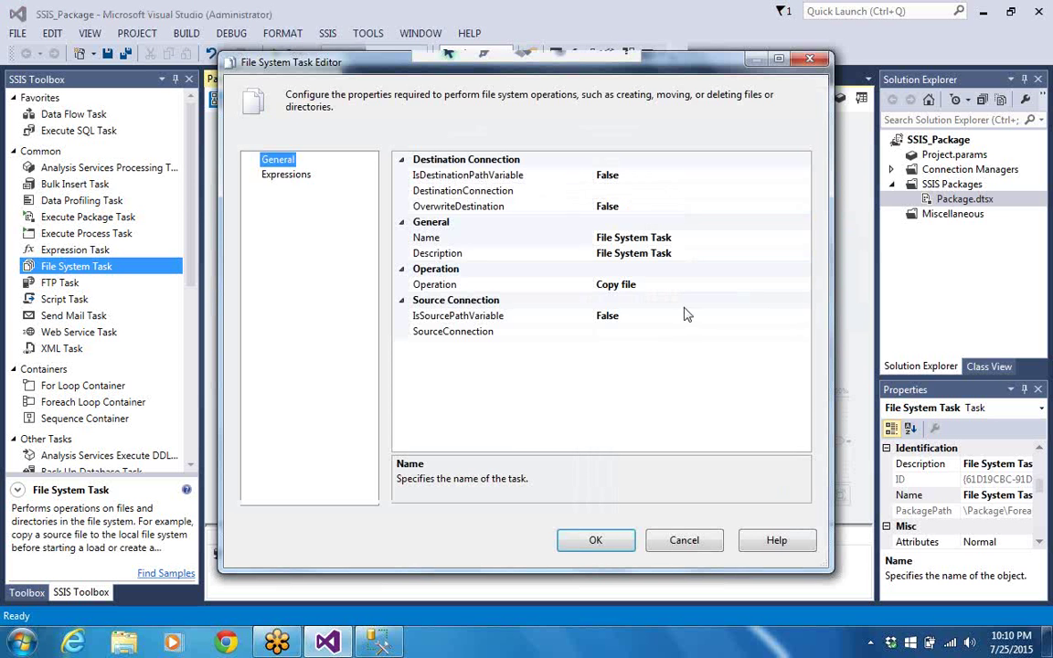
{"action": "left_click", "coordinate": [801, 322]}
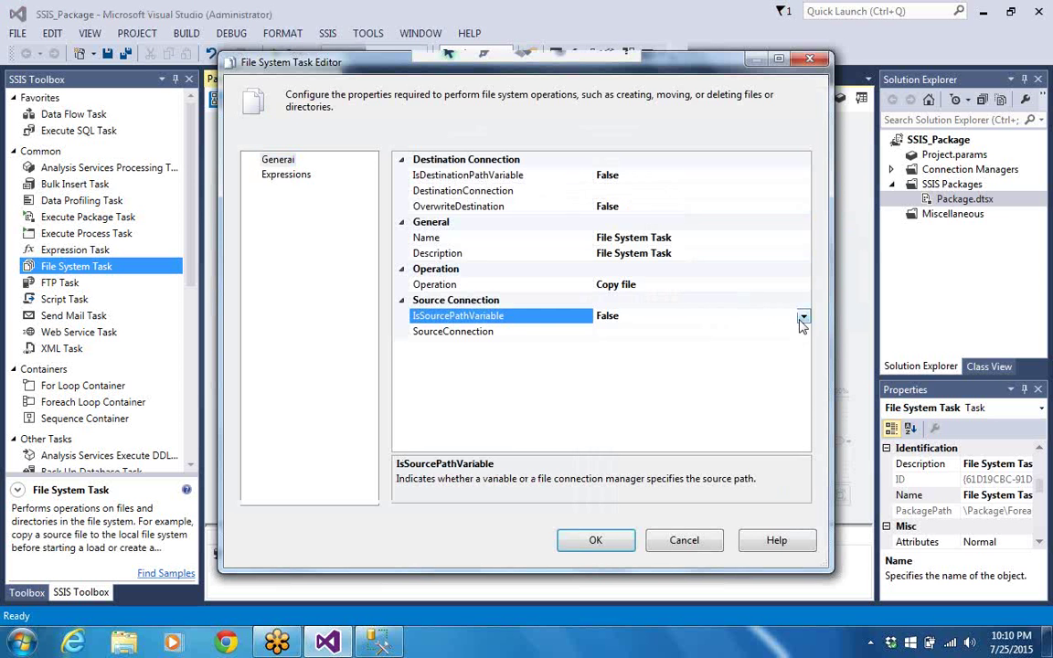
{"action": "left_click", "coordinate": [803, 317]}
{"action": "left_click", "coordinate": [792, 334]}
Set the File System Task's SourceVariable to User::FileName.
{"action": "left_click", "coordinate": [799, 333]}
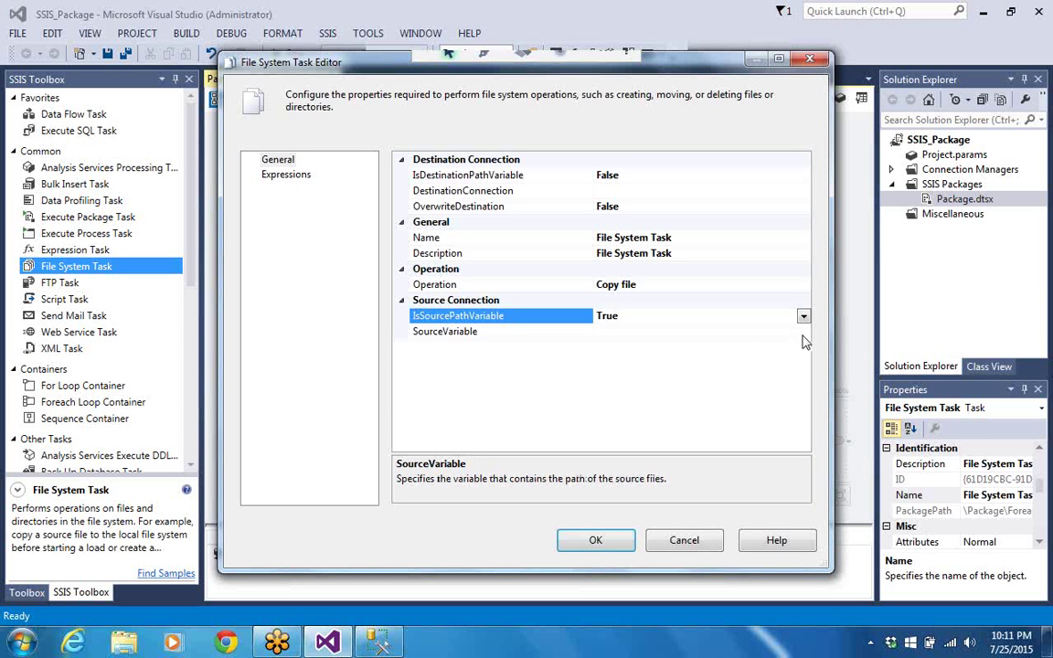
{"action": "left_click", "coordinate": [803, 333]}
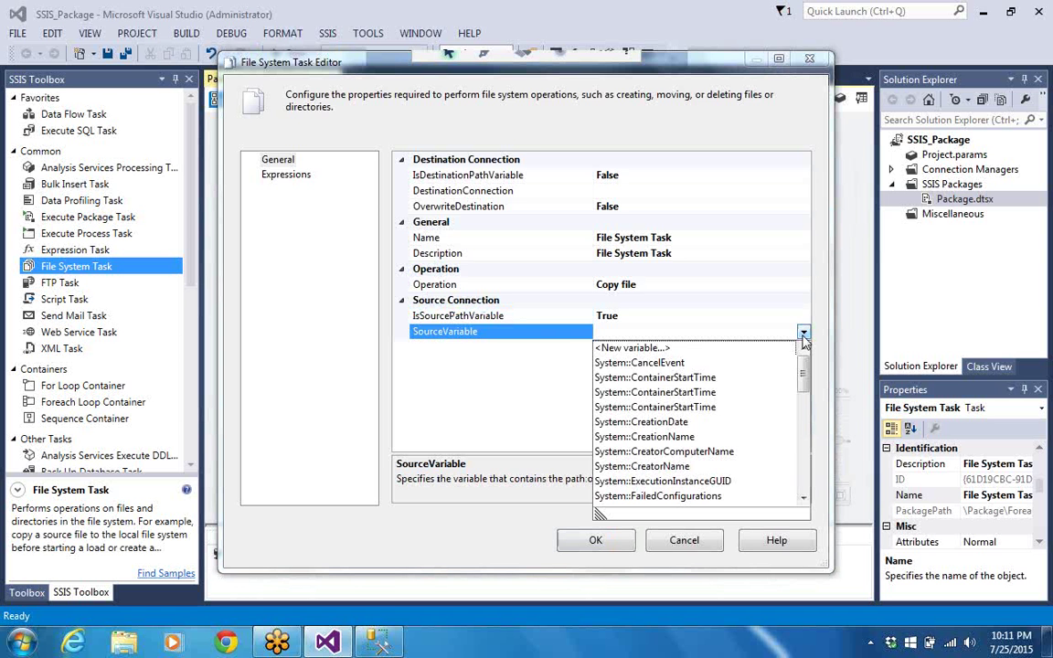
{"action": "left_click", "coordinate": [803, 499]}
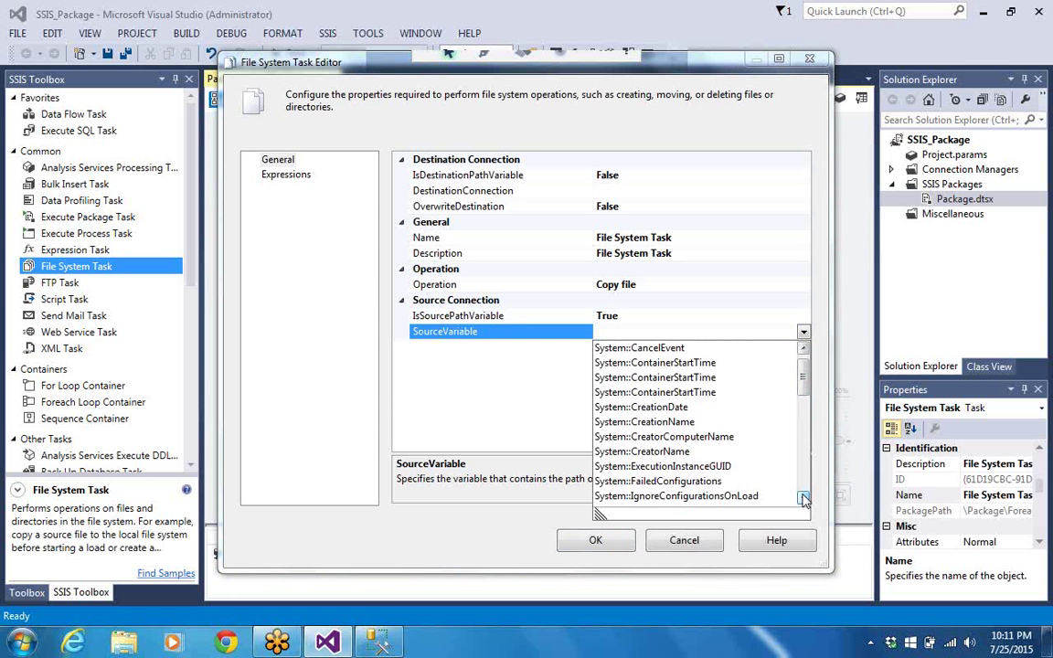
{"action": "left_click", "coordinate": [803, 499]}
{"action": "left_click", "coordinate": [803, 499]}
{"action": "left_click", "coordinate": [804, 499]}
{"action": "left_click", "coordinate": [804, 500]}
{"action": "left_click", "coordinate": [803, 499]}
{"action": "left_click", "coordinate": [803, 499]}
{"action": "left_click", "coordinate": [803, 499]}
{"action": "left_click", "coordinate": [804, 499]}
{"action": "left_click", "coordinate": [804, 499]}
{"action": "left_click", "coordinate": [804, 499]}
{"action": "left_click", "coordinate": [803, 500]}
{"action": "left_click", "coordinate": [804, 500]}
{"action": "left_click", "coordinate": [804, 499]}
{"action": "left_click", "coordinate": [803, 499]}
{"action": "left_click", "coordinate": [803, 499]}
{"action": "left_click", "coordinate": [804, 500]}
{"action": "left_click", "coordinate": [804, 499]}
{"action": "left_click", "coordinate": [804, 500]}
{"action": "left_click", "coordinate": [804, 499]}
{"action": "left_click", "coordinate": [804, 499]}
{"action": "left_click", "coordinate": [804, 500]}
{"action": "left_click", "coordinate": [804, 499]}
{"action": "left_click", "coordinate": [803, 499]}
{"action": "left_click", "coordinate": [804, 499]}
{"action": "left_click", "coordinate": [803, 499]}
{"action": "left_click", "coordinate": [804, 499]}
{"action": "left_click", "coordinate": [804, 499]}
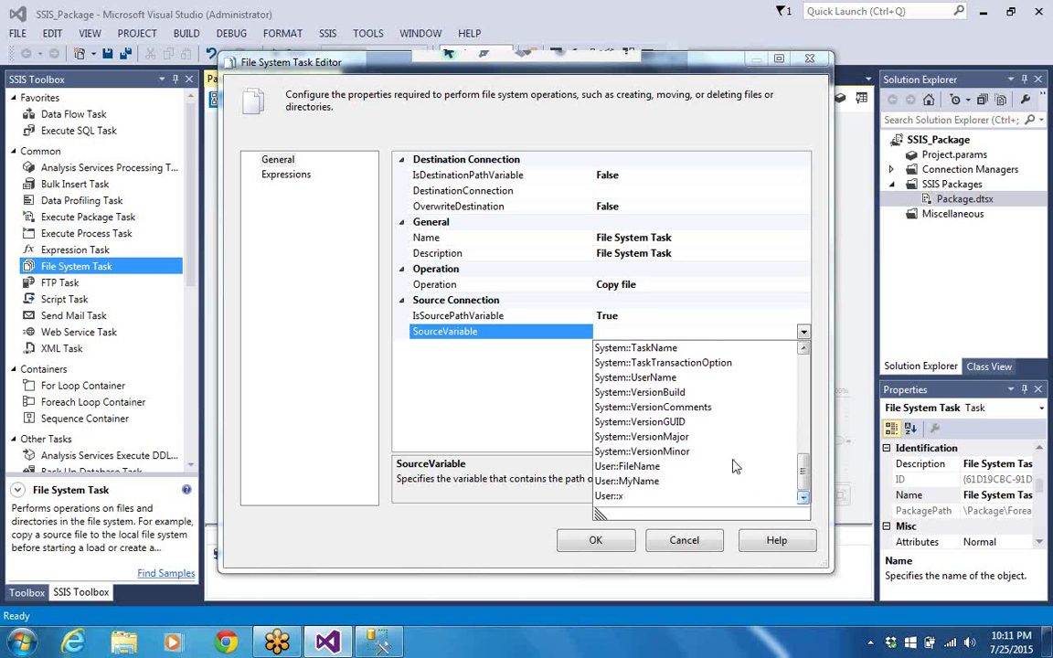
{"action": "left_click", "coordinate": [651, 468]}
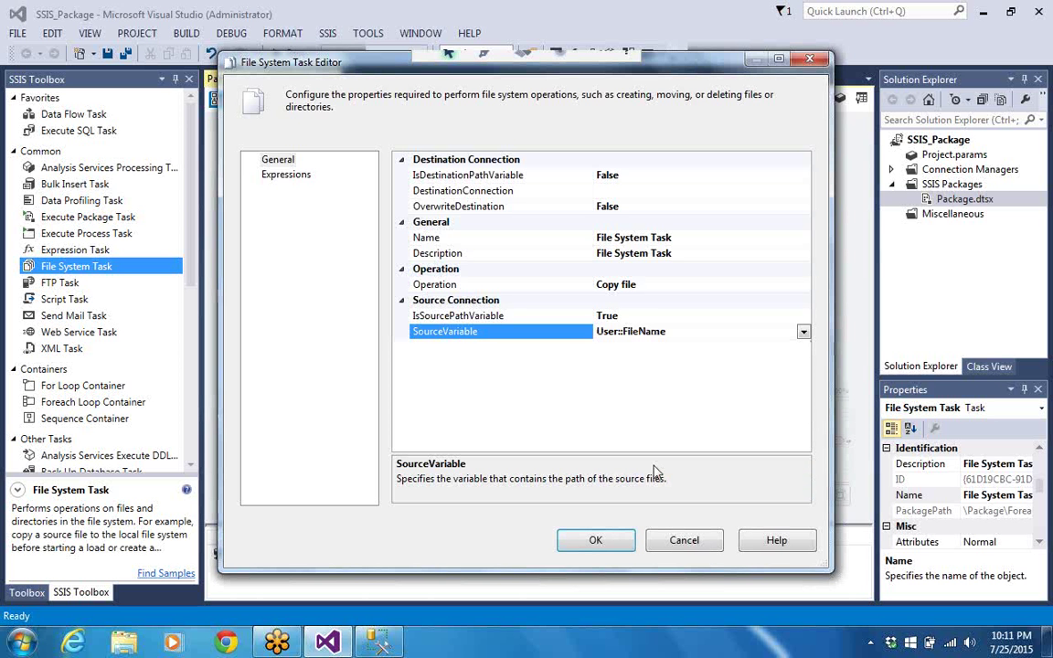
Start a new destination connection for the File System Task and set its usage type to Existing folder.
{"action": "left_click", "coordinate": [806, 177]}
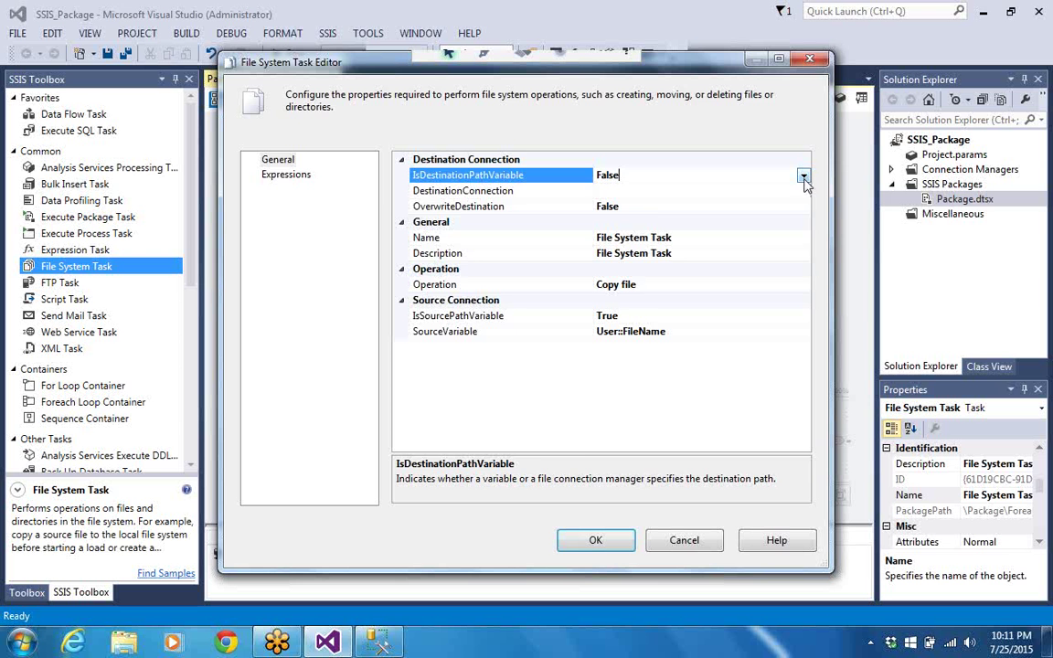
{"action": "left_click", "coordinate": [804, 191]}
{"action": "left_click", "coordinate": [805, 191]}
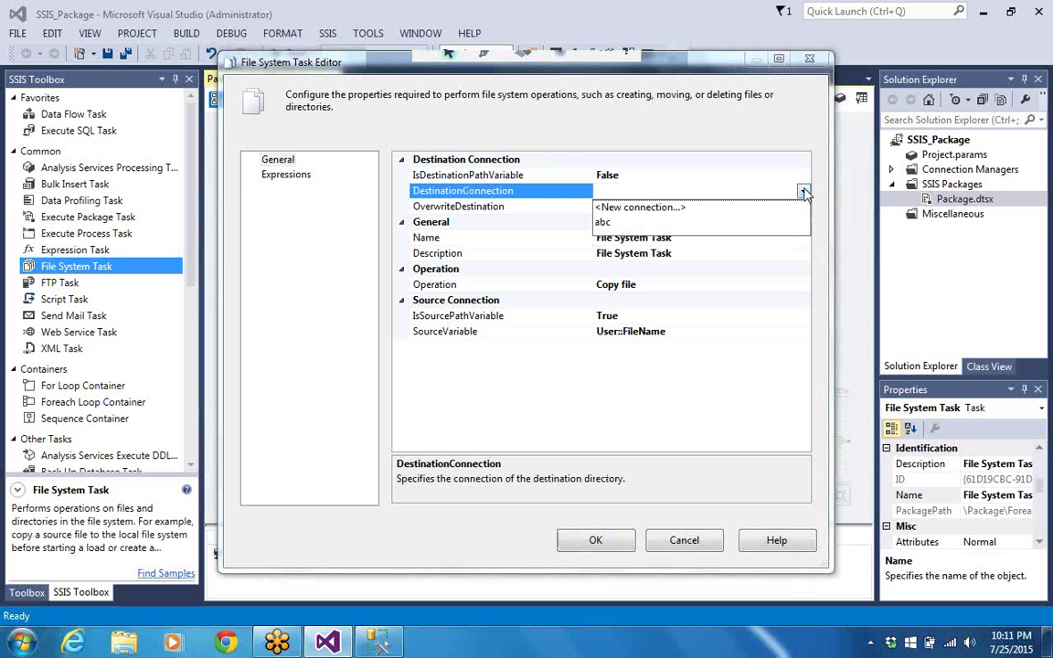
{"action": "left_click", "coordinate": [677, 208]}
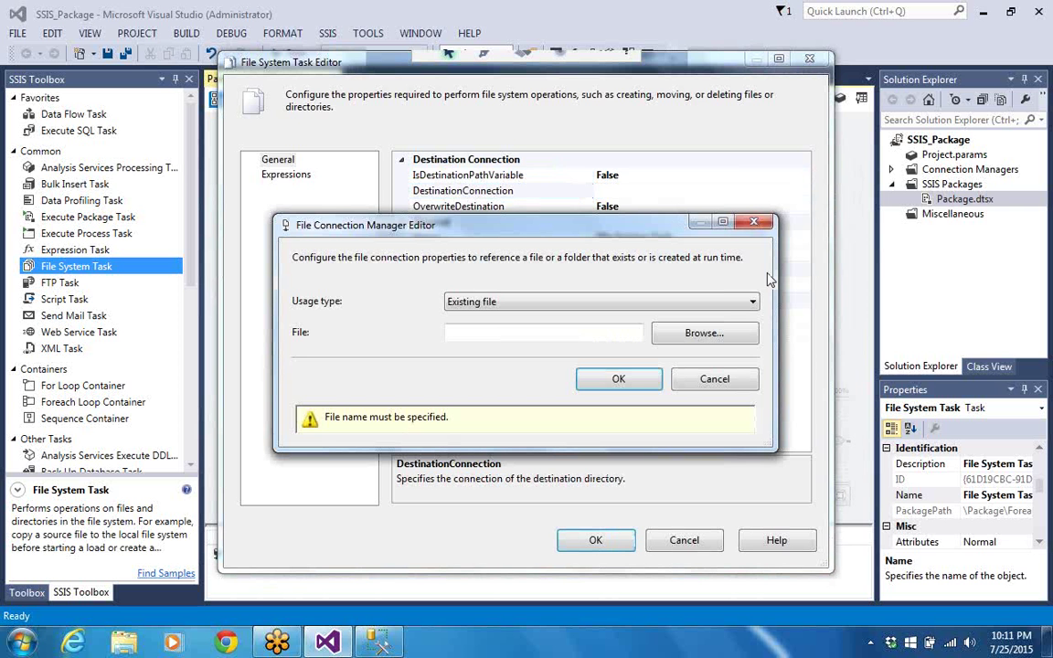
{"action": "left_click", "coordinate": [752, 301]}
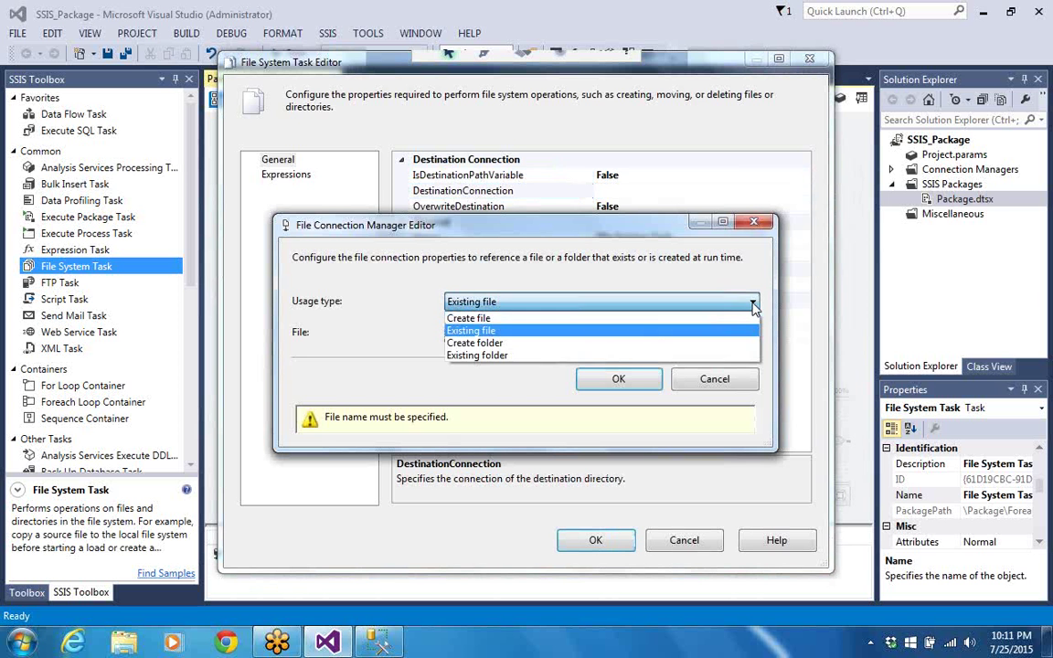
{"action": "left_click", "coordinate": [746, 355]}
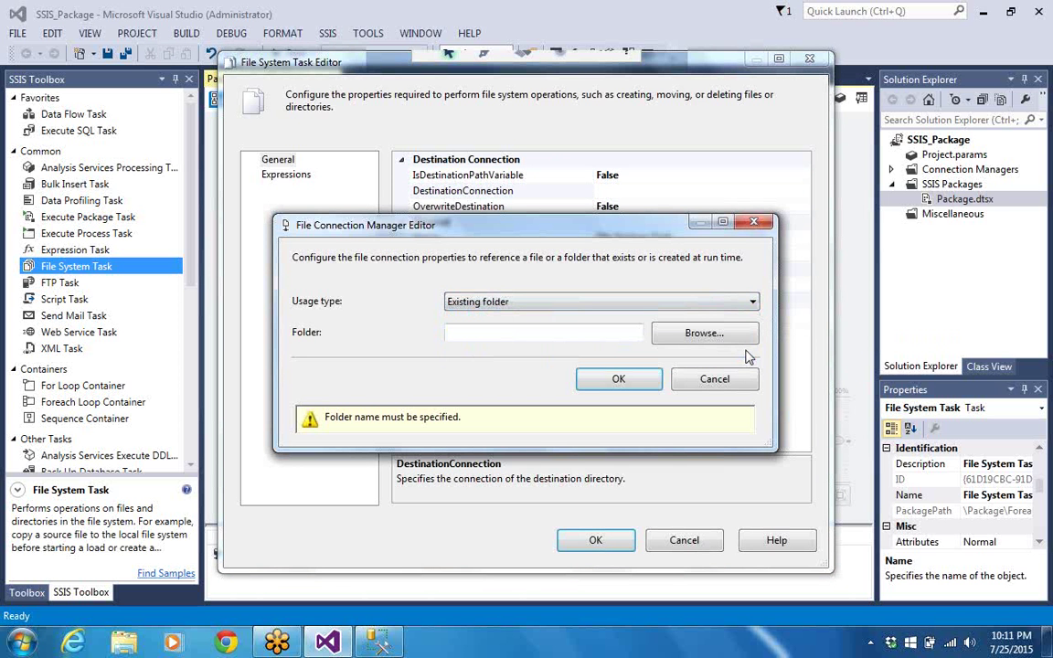
Choose the Reports folder on the desktop for the new connection, then accept the connection and the File System Task settings.
{"action": "left_click", "coordinate": [680, 340]}
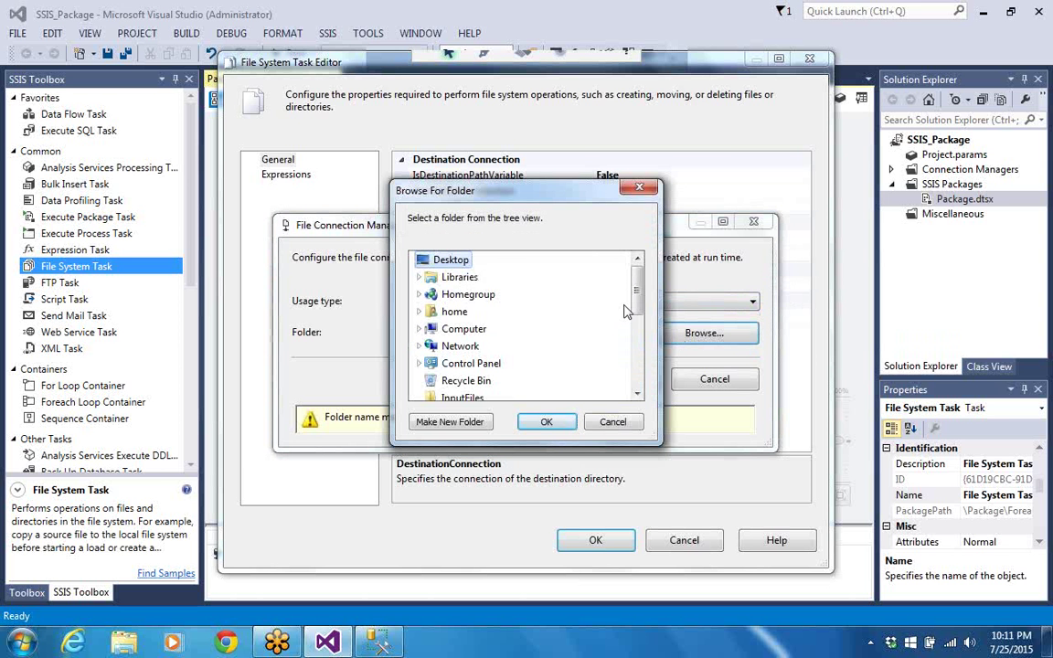
{"action": "left_click_drag", "start_coordinate": [636, 302], "coordinate": [613, 364]}
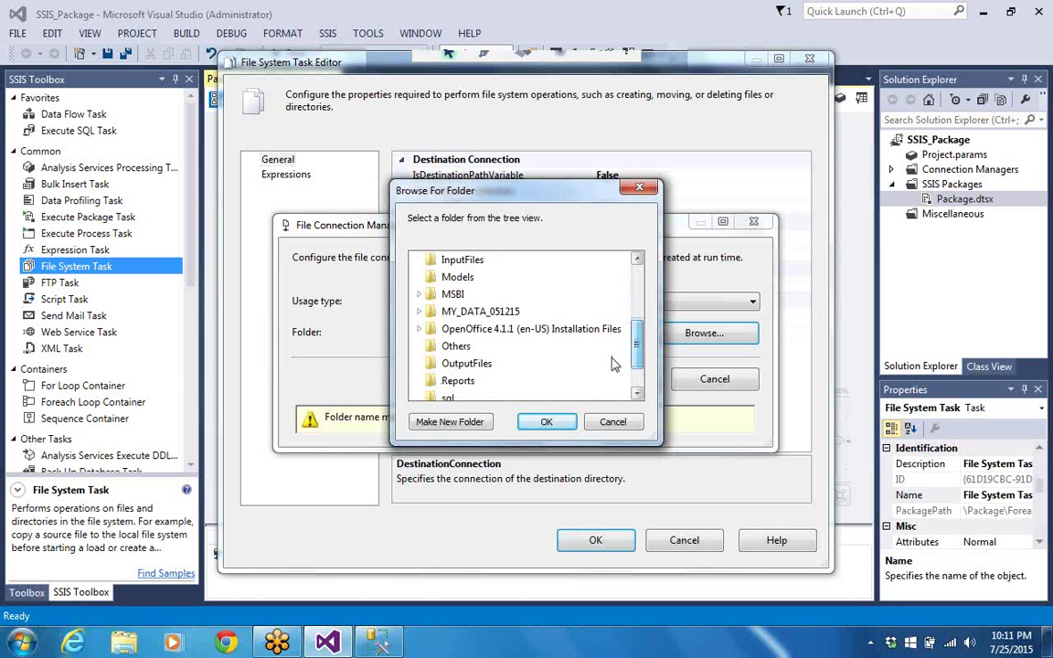
{"action": "left_click", "coordinate": [458, 382]}
{"action": "left_click", "coordinate": [546, 421]}
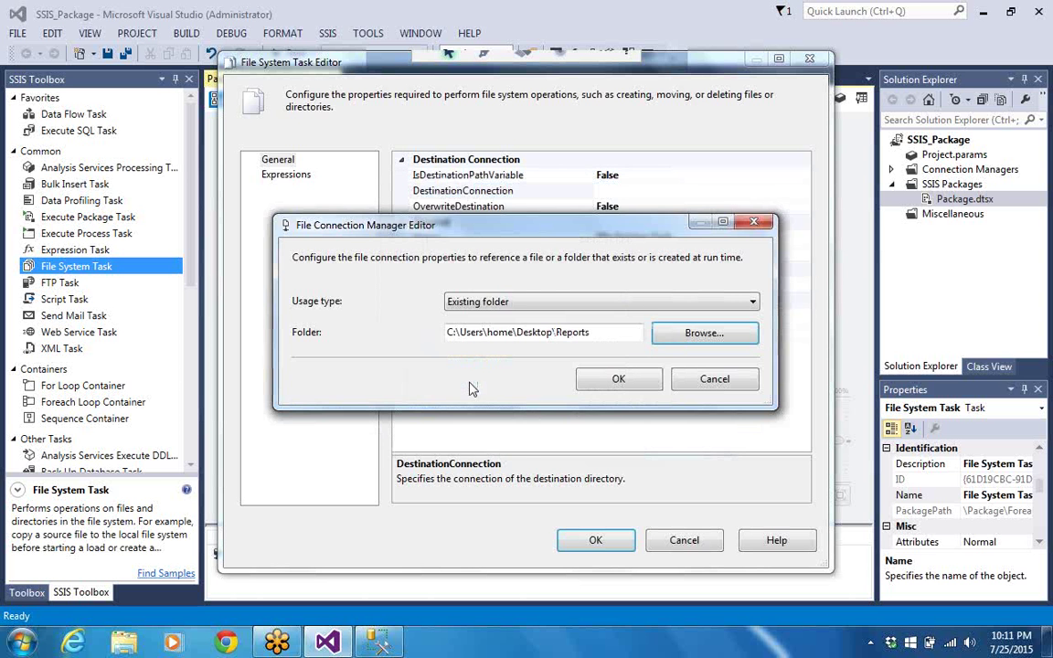
{"action": "left_click", "coordinate": [612, 382]}
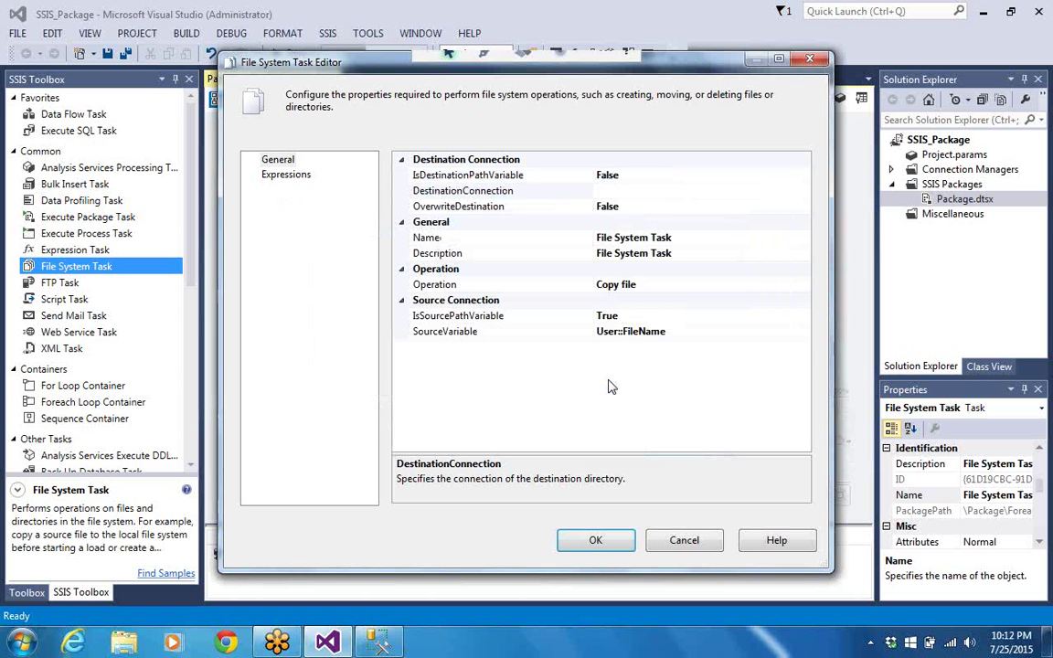
{"action": "left_click", "coordinate": [595, 542]}
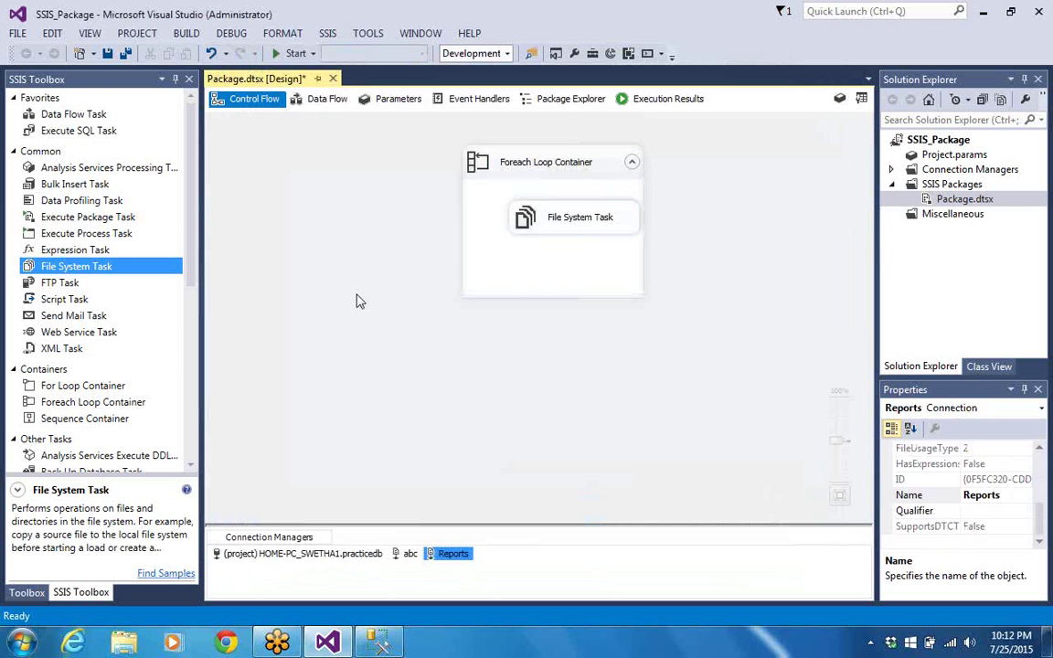
Run the package and compare the files in the desktop's Reports and ssis saturday folders.
{"action": "left_click", "coordinate": [275, 53]}
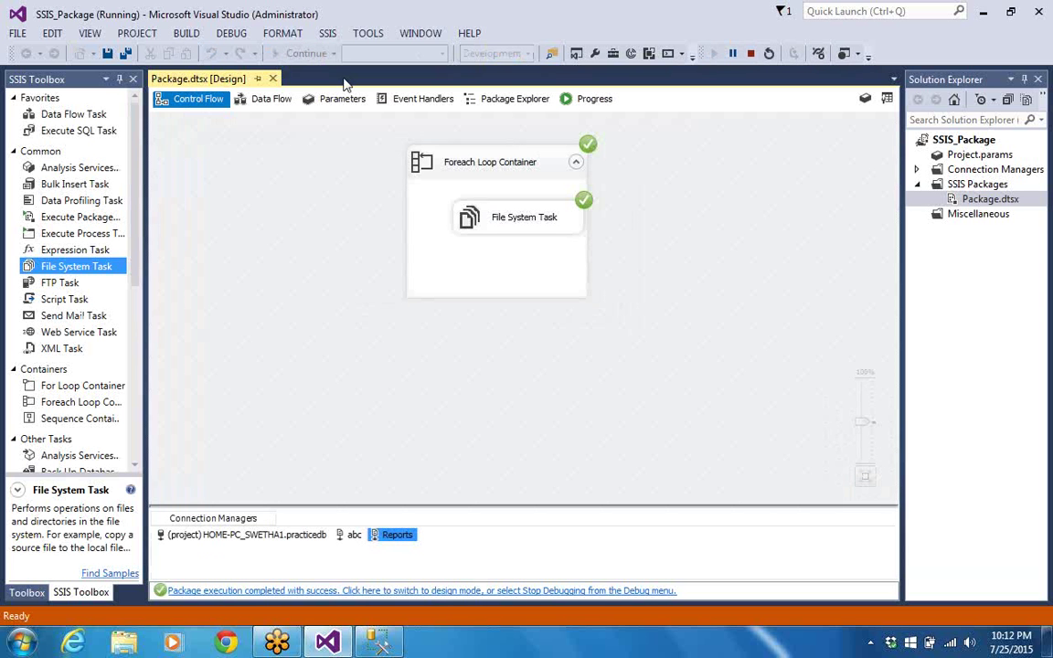
{"action": "left_click", "coordinate": [984, 13]}
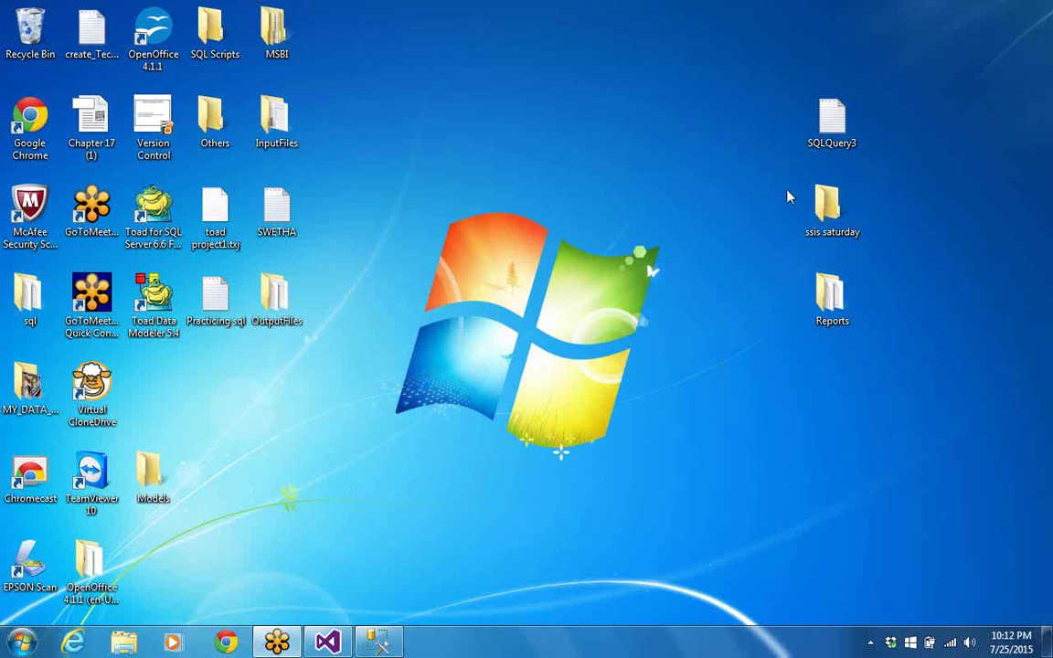
{"action": "right_click", "coordinate": [832, 311]}
{"action": "left_click", "coordinate": [846, 312]}
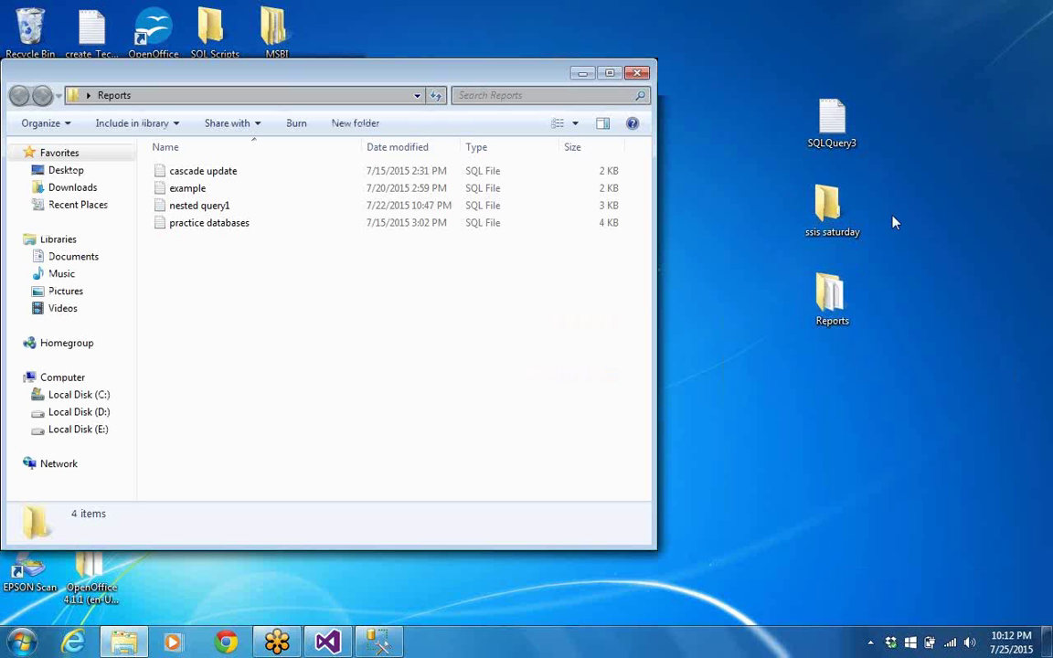
{"action": "right_click", "coordinate": [838, 210]}
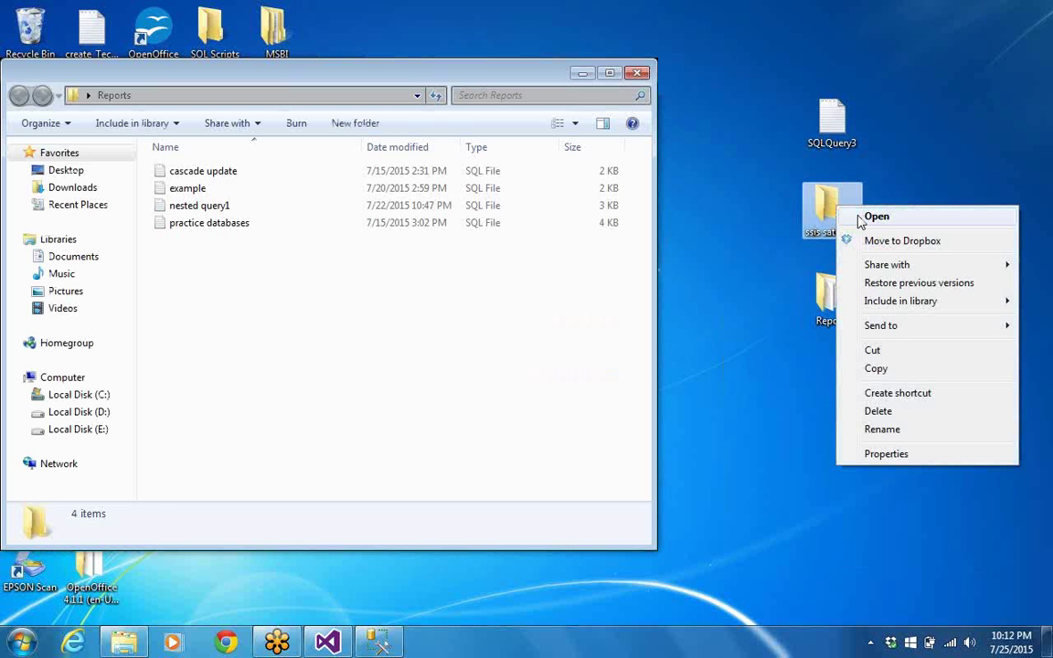
{"action": "left_click", "coordinate": [873, 216]}
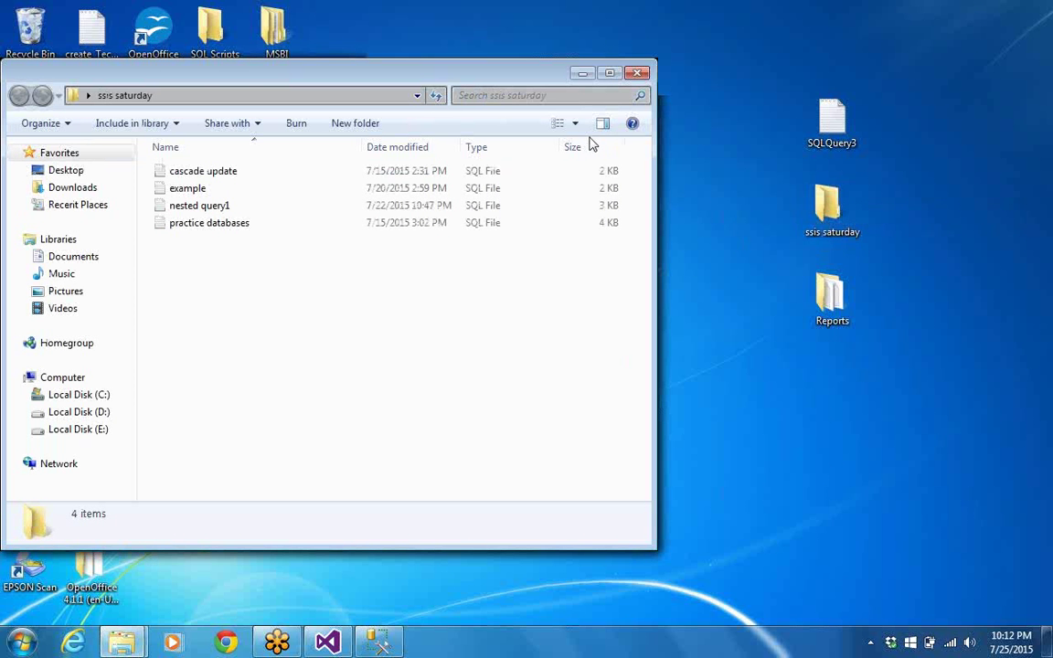
{"action": "left_click", "coordinate": [638, 74]}
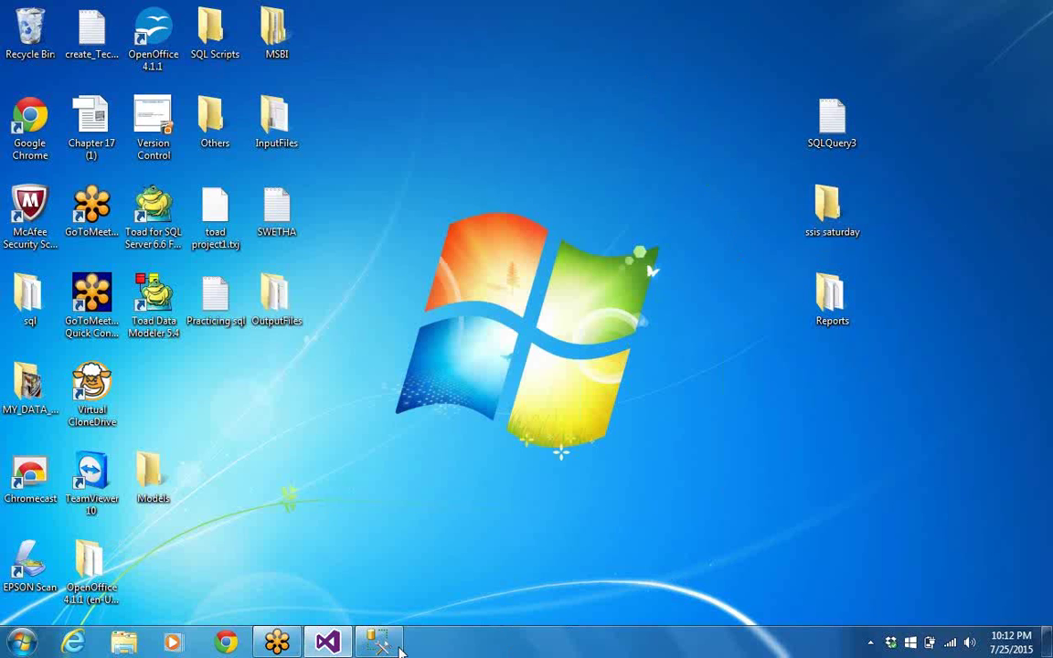
Return to the running package in Visual Studio and stop debugging.
{"action": "left_click", "coordinate": [329, 644]}
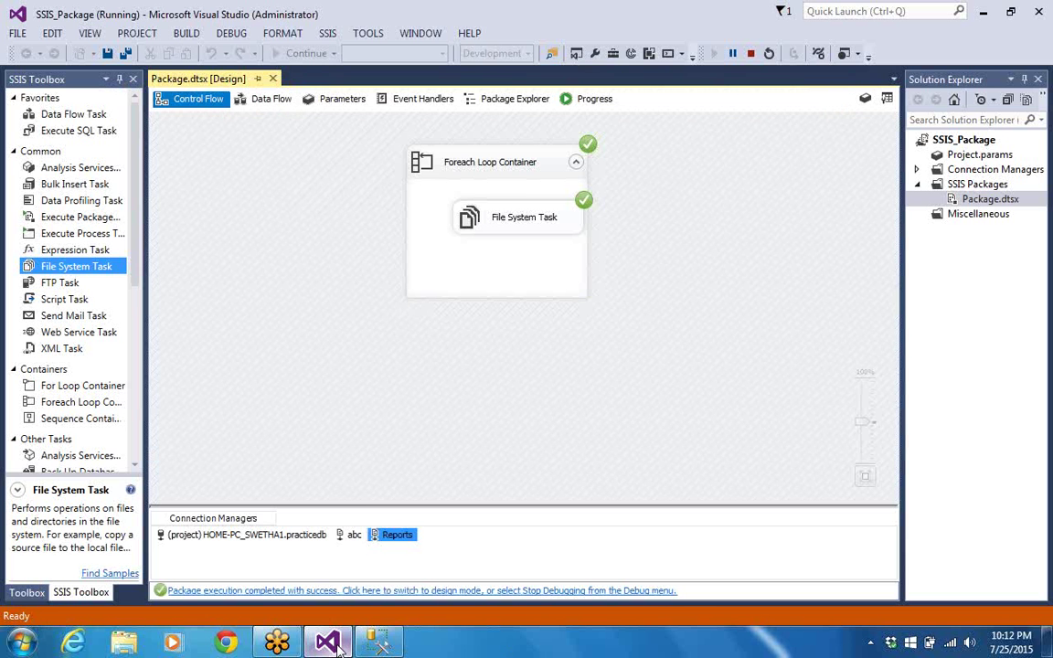
{"action": "right_click", "coordinate": [427, 290]}
{"action": "left_click", "coordinate": [761, 156]}
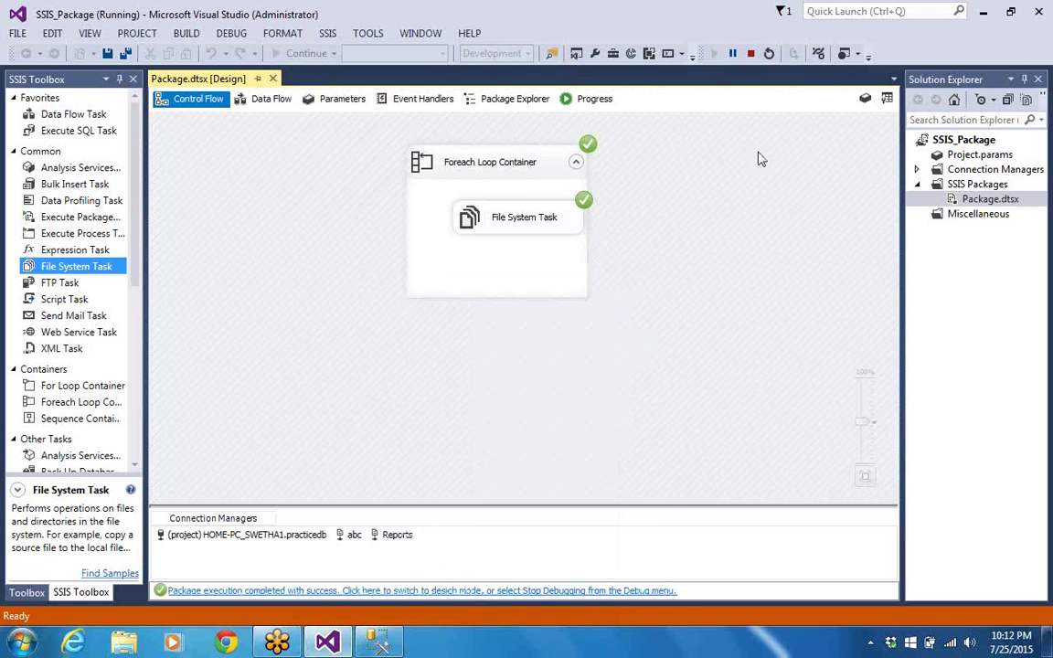
{"action": "left_click", "coordinate": [750, 54]}
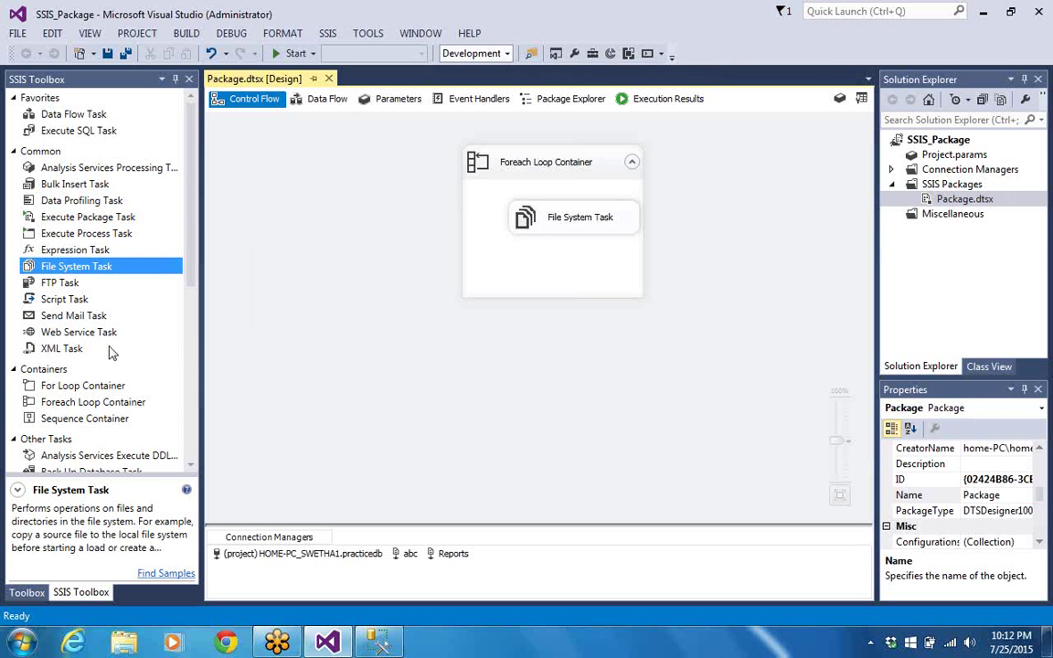
Add a second Foreach Loop Container below the first, moving the first one clear of it and making the new one taller.
{"action": "left_click_drag", "start_coordinate": [88, 402], "coordinate": [307, 285]}
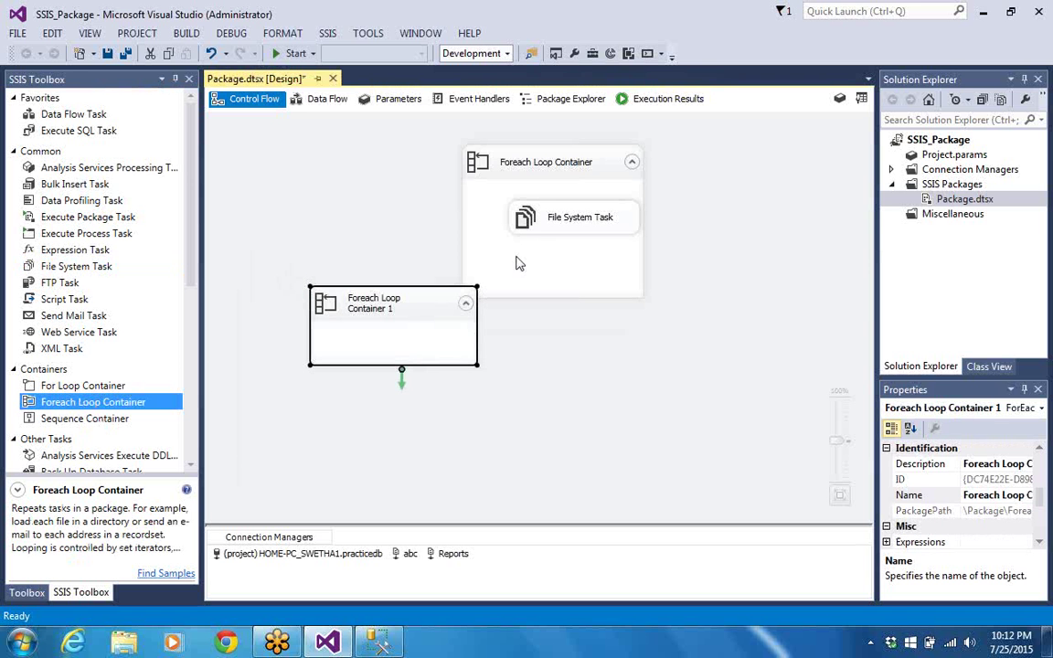
{"action": "left_click", "coordinate": [494, 211]}
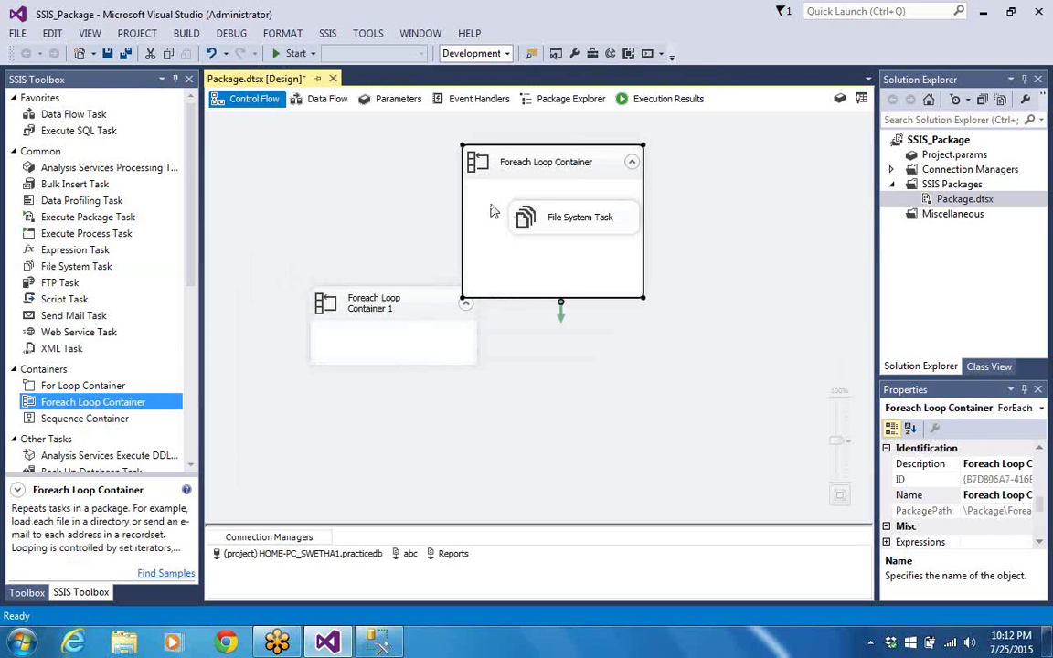
{"action": "left_click_drag", "start_coordinate": [601, 163], "coordinate": [708, 132]}
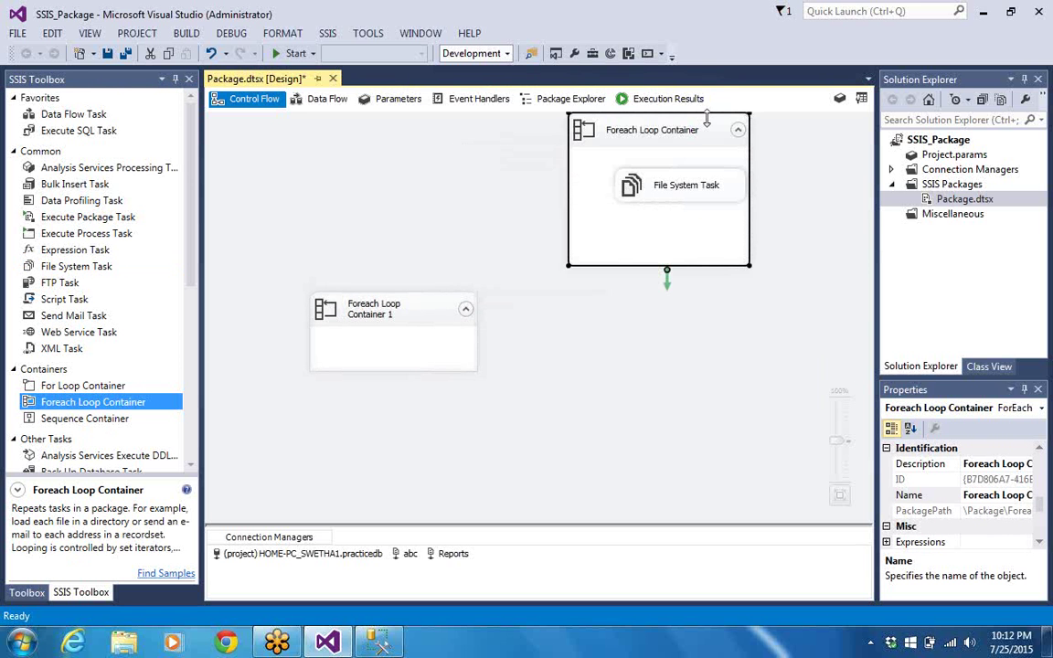
{"action": "left_click", "coordinate": [410, 369]}
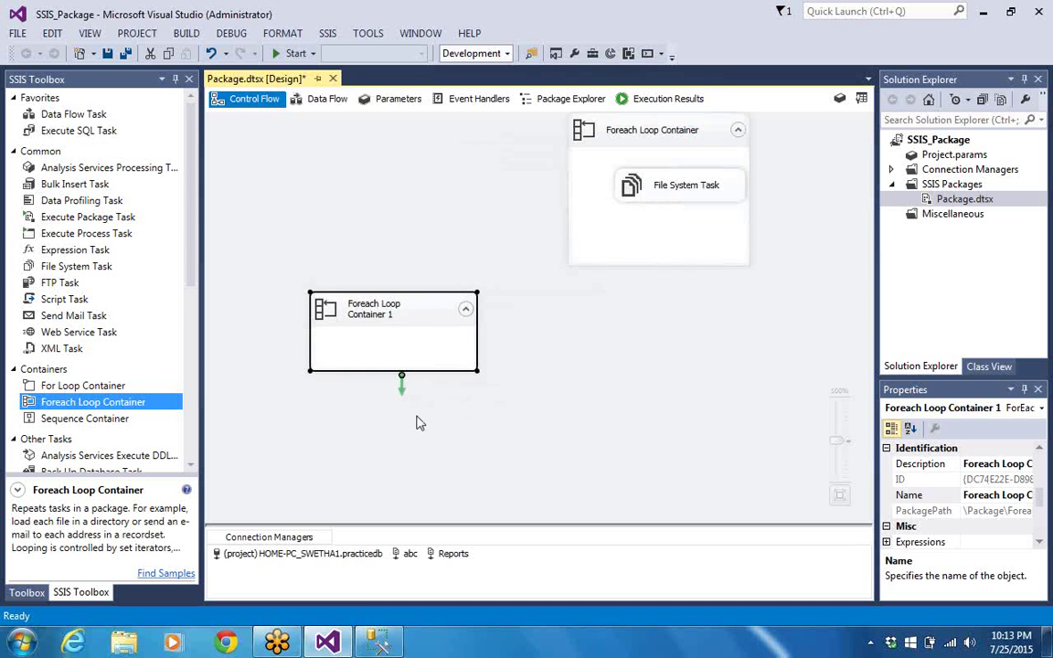
{"action": "left_click_drag", "start_coordinate": [419, 371], "coordinate": [426, 455]}
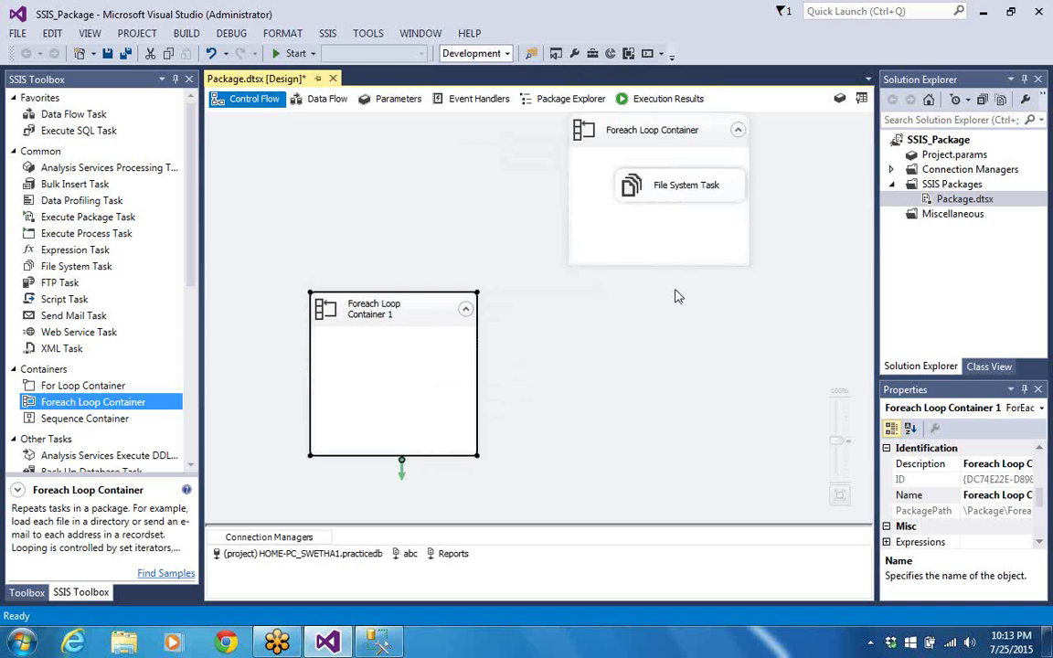
Connect the Foreach Loop Container holding the File System Task to Foreach Loop Container 1 with a precedence constraint.
{"action": "left_click", "coordinate": [644, 238]}
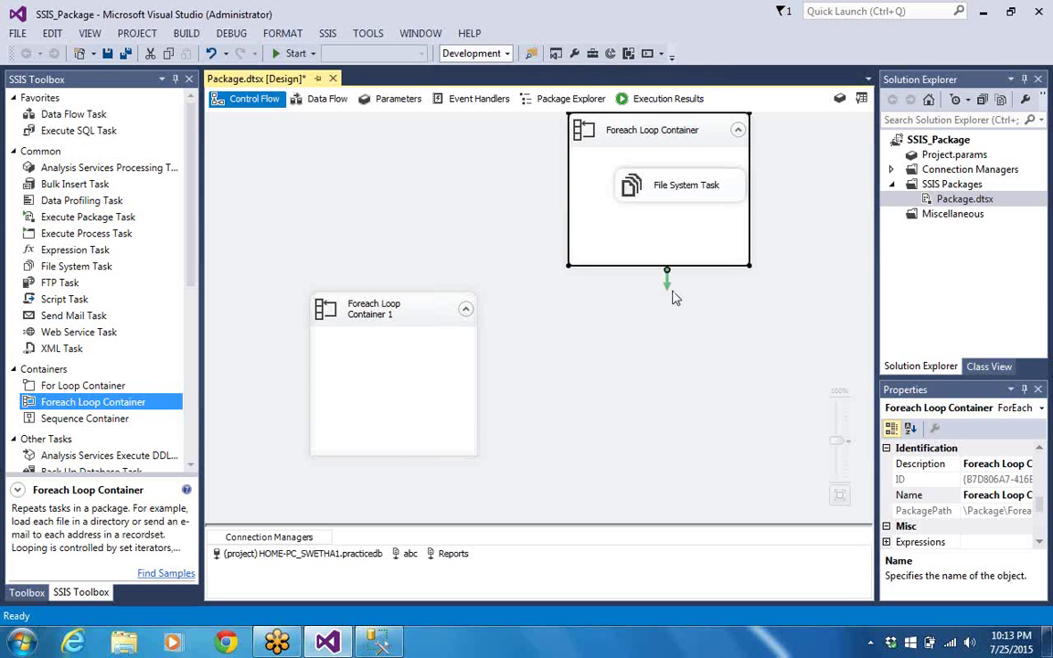
{"action": "left_click_drag", "start_coordinate": [668, 291], "coordinate": [409, 304]}
{"action": "left_click", "coordinate": [409, 303]}
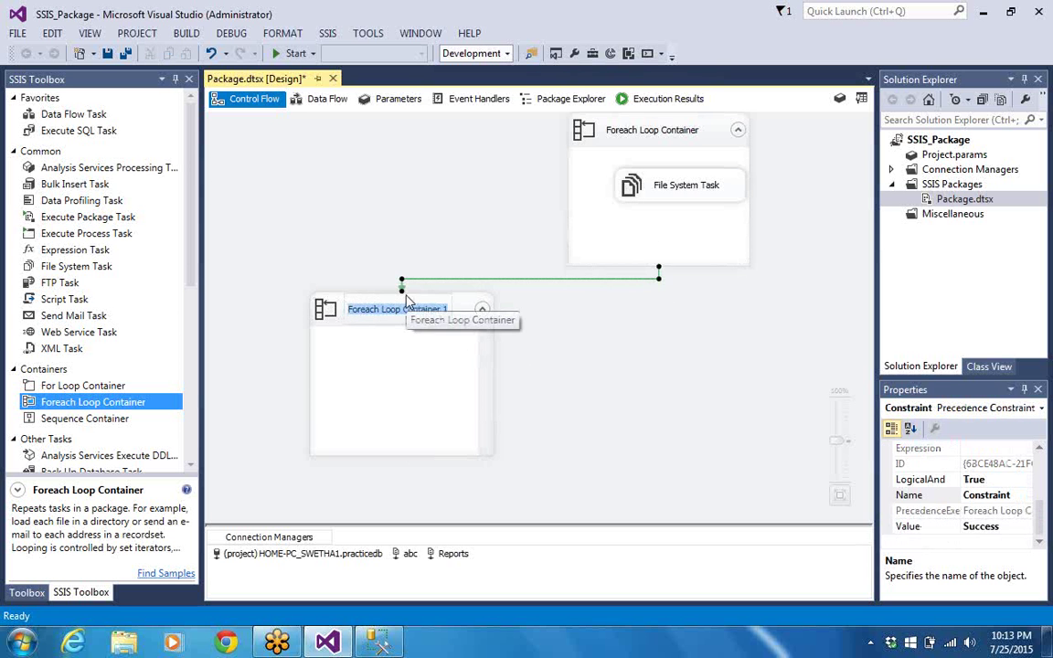
{"action": "left_click", "coordinate": [655, 383]}
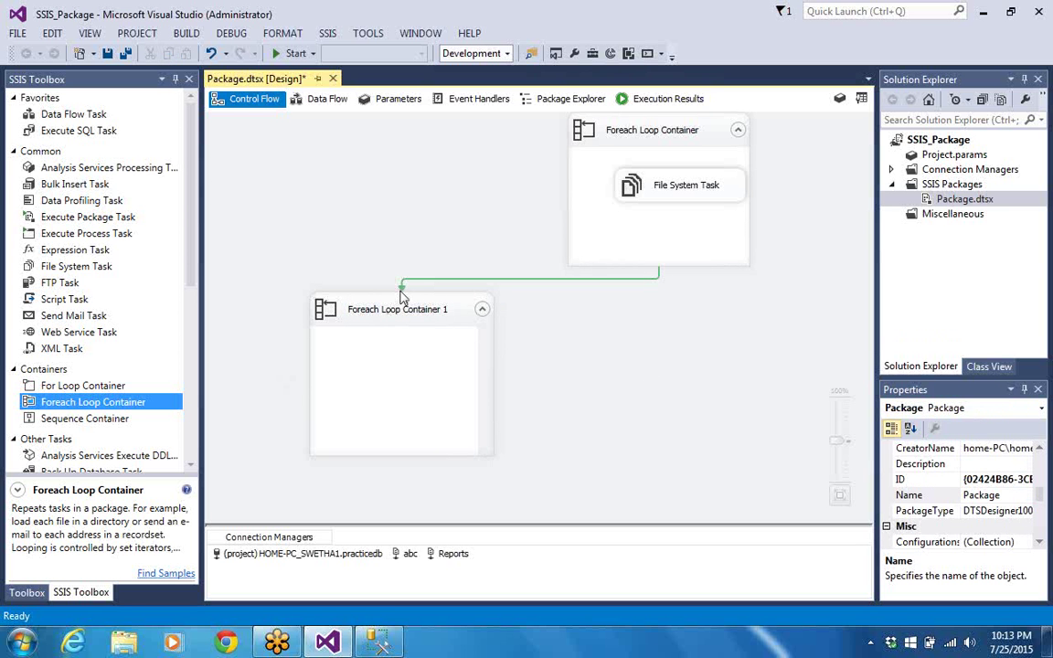
Set the value of the precedence constraint between the two Foreach Loop Containers to Failure.
{"action": "double_click", "coordinate": [434, 282]}
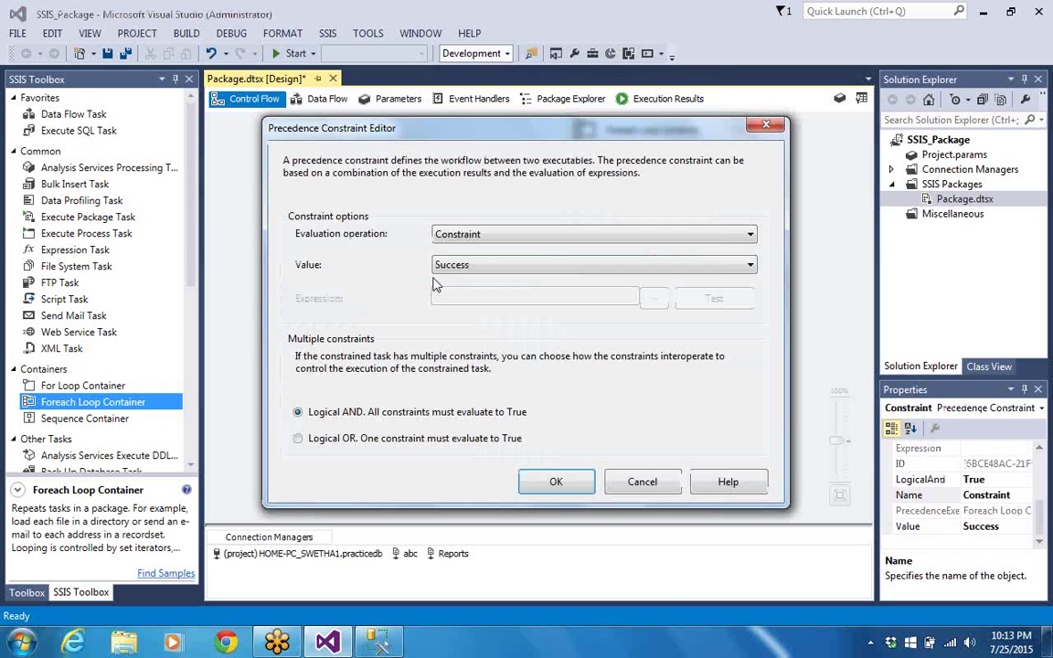
{"action": "left_click", "coordinate": [751, 265]}
{"action": "left_click", "coordinate": [741, 301]}
{"action": "left_click", "coordinate": [557, 482]}
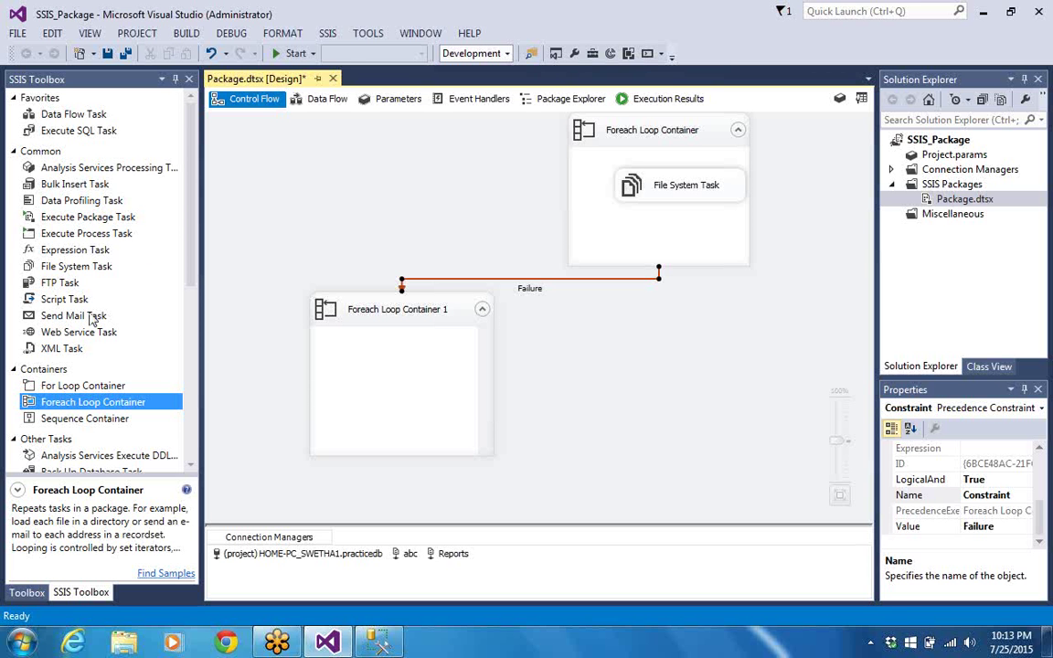
Add a File System Task inside Foreach Loop Container 1.
{"action": "left_click_drag", "start_coordinate": [66, 266], "coordinate": [345, 364]}
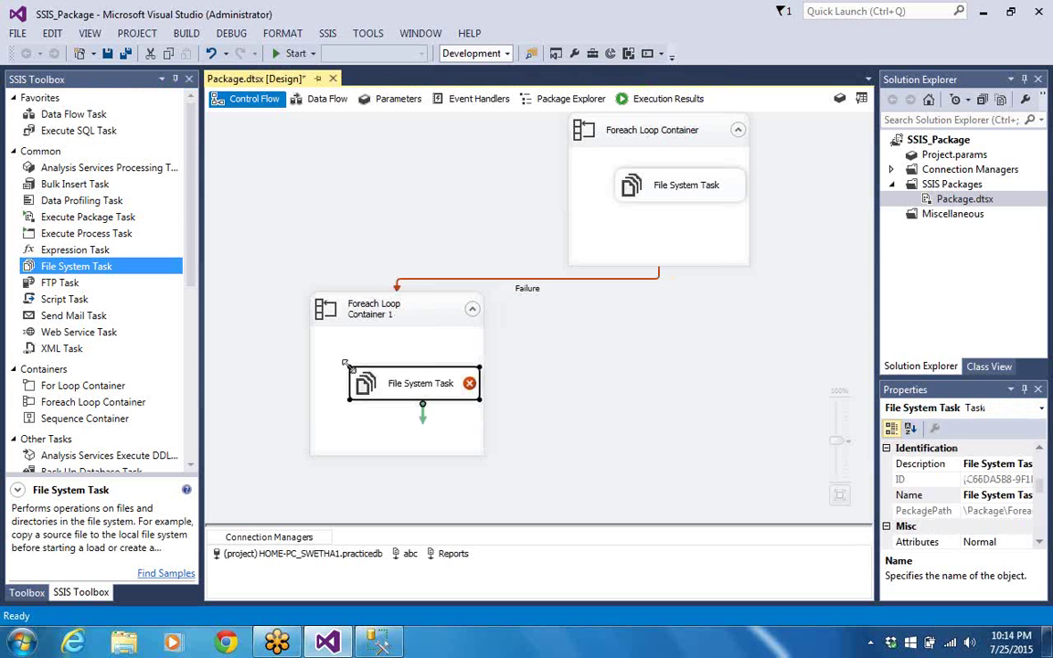
{"action": "right_click", "coordinate": [409, 385]}
{"action": "left_click", "coordinate": [479, 84]}
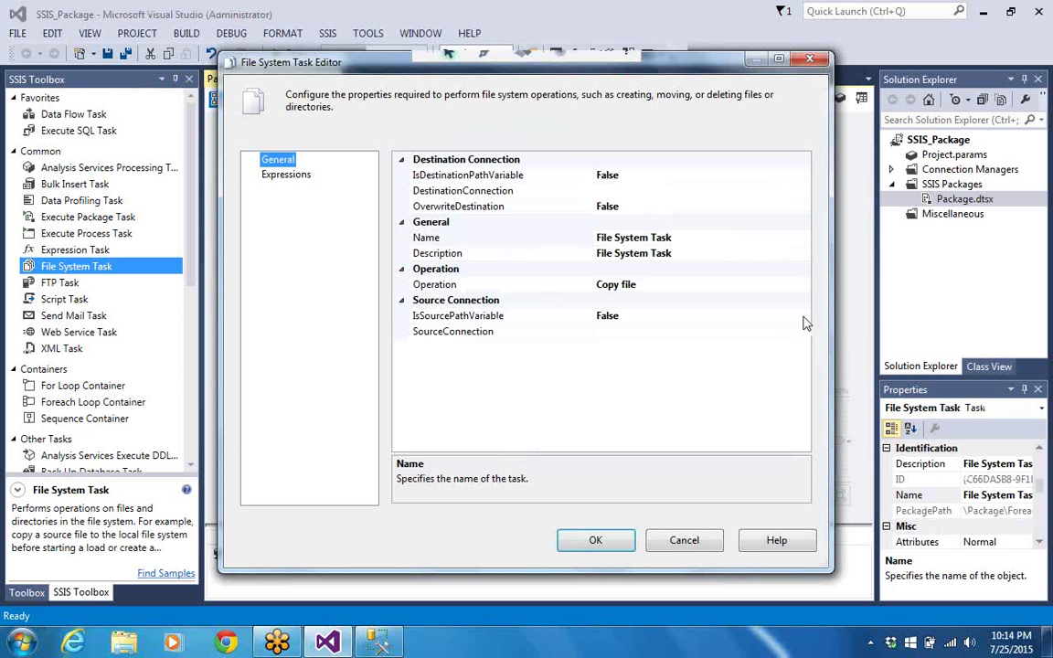
{"action": "left_click", "coordinate": [801, 315]}
{"action": "left_click", "coordinate": [802, 315]}
{"action": "left_click", "coordinate": [794, 335]}
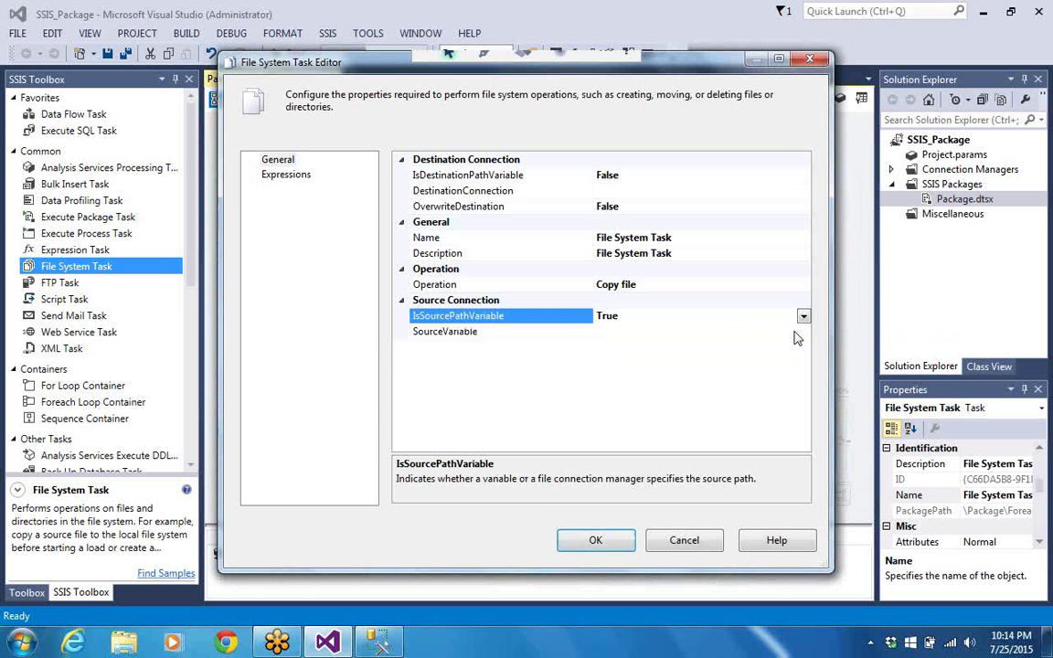
{"action": "left_click", "coordinate": [687, 541]}
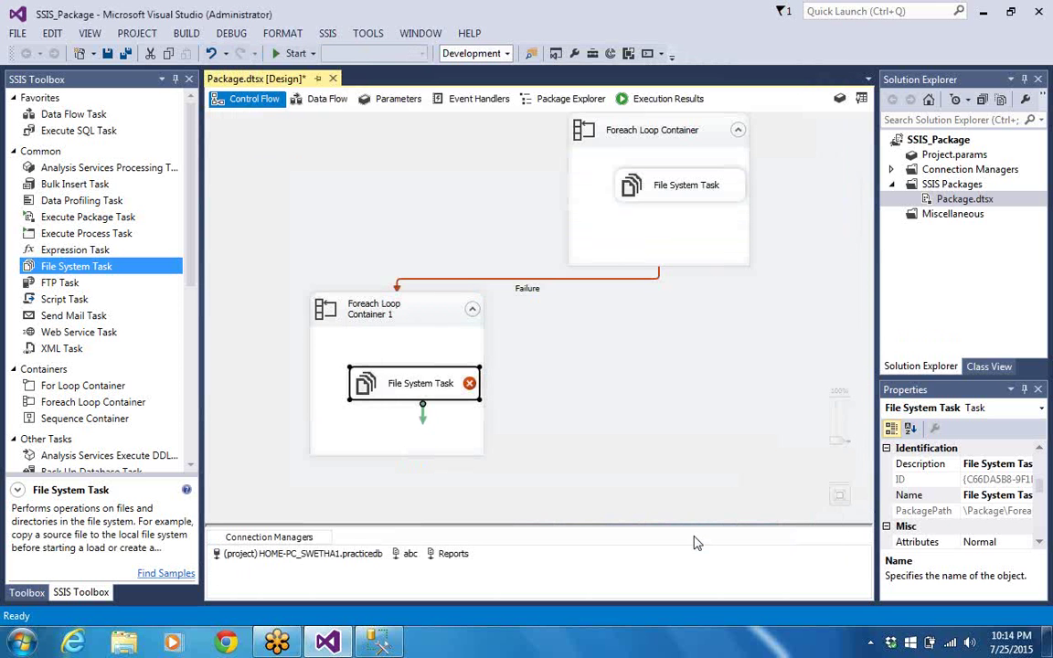
Edit Foreach Loop Container 1 and set its collection enumerator to Foreach File Enumerator.
{"action": "mouse_move", "coordinate": [444, 394]}
{"action": "left_click", "coordinate": [423, 349]}
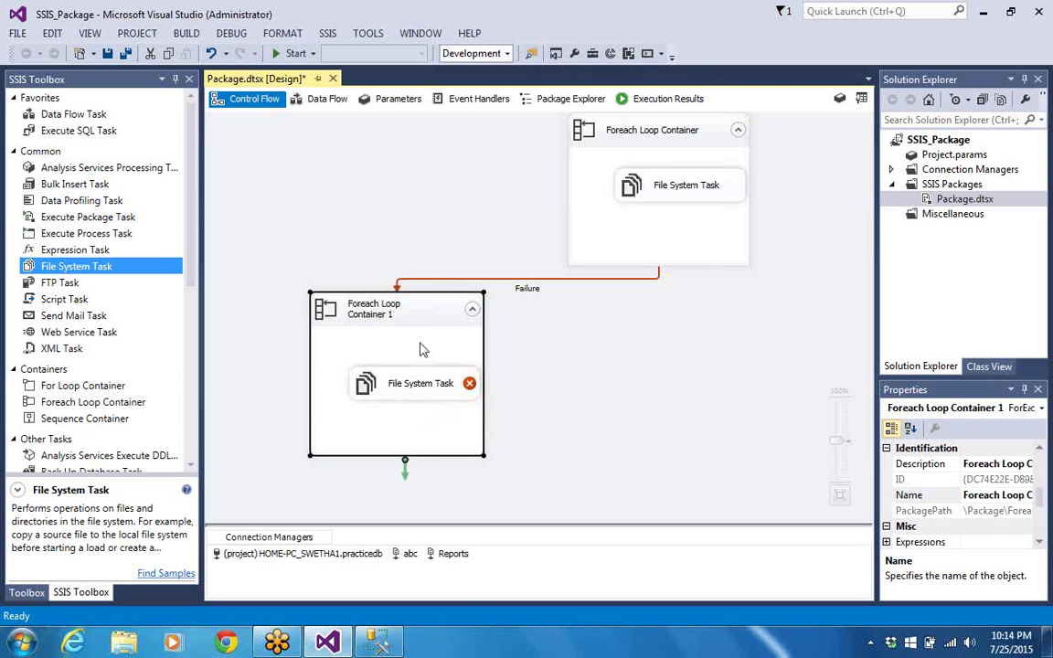
{"action": "right_click", "coordinate": [421, 350]}
{"action": "left_click", "coordinate": [506, 16]}
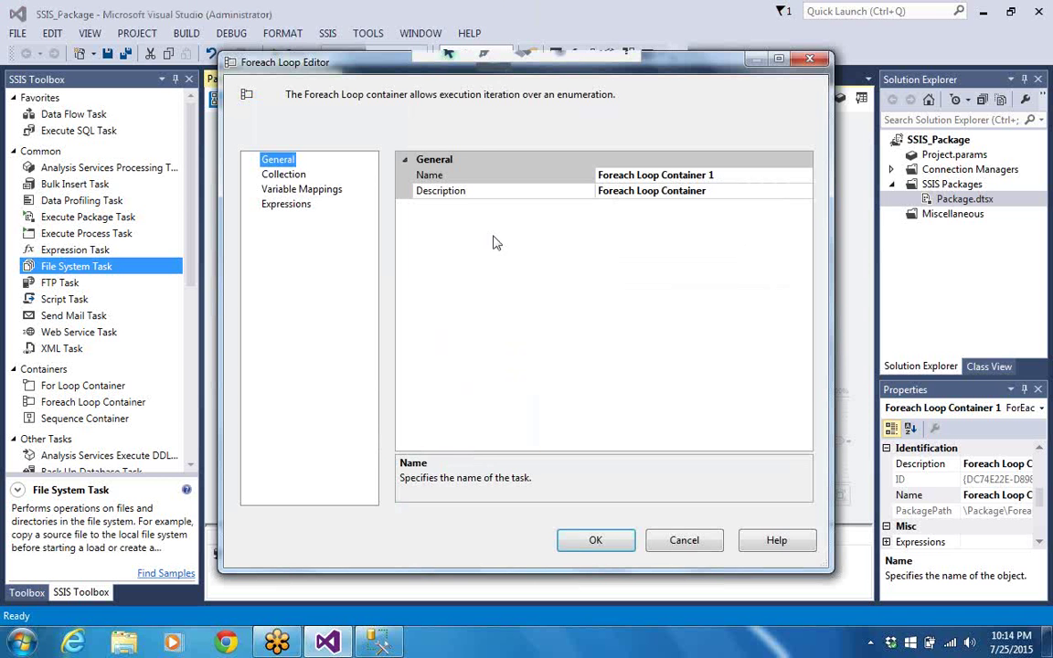
{"action": "left_click", "coordinate": [294, 175]}
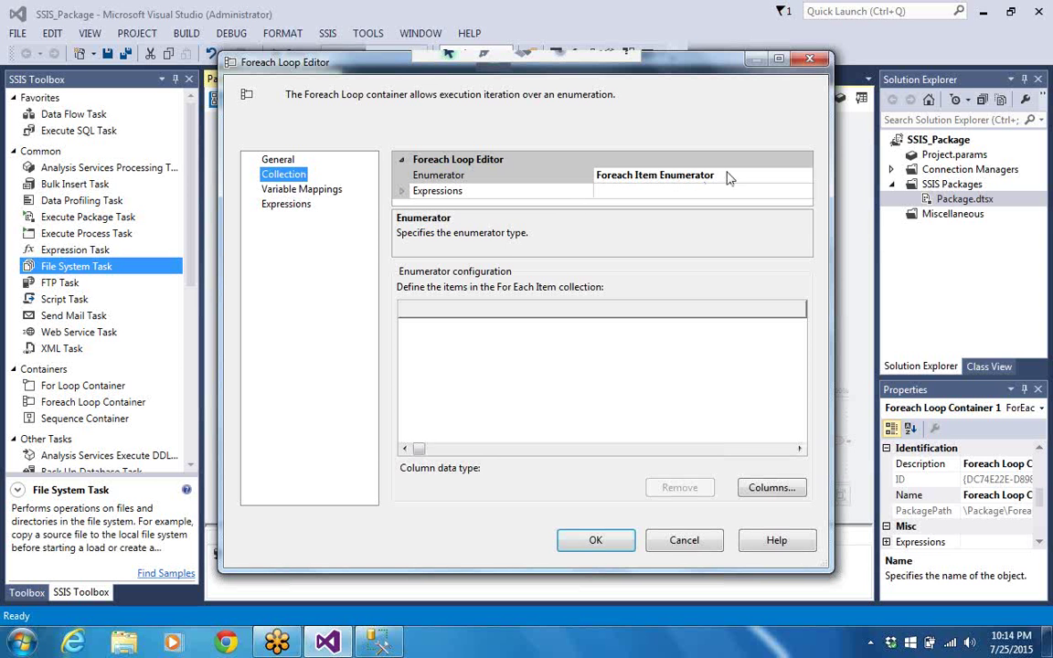
{"action": "left_click", "coordinate": [694, 175]}
{"action": "left_click", "coordinate": [805, 177]}
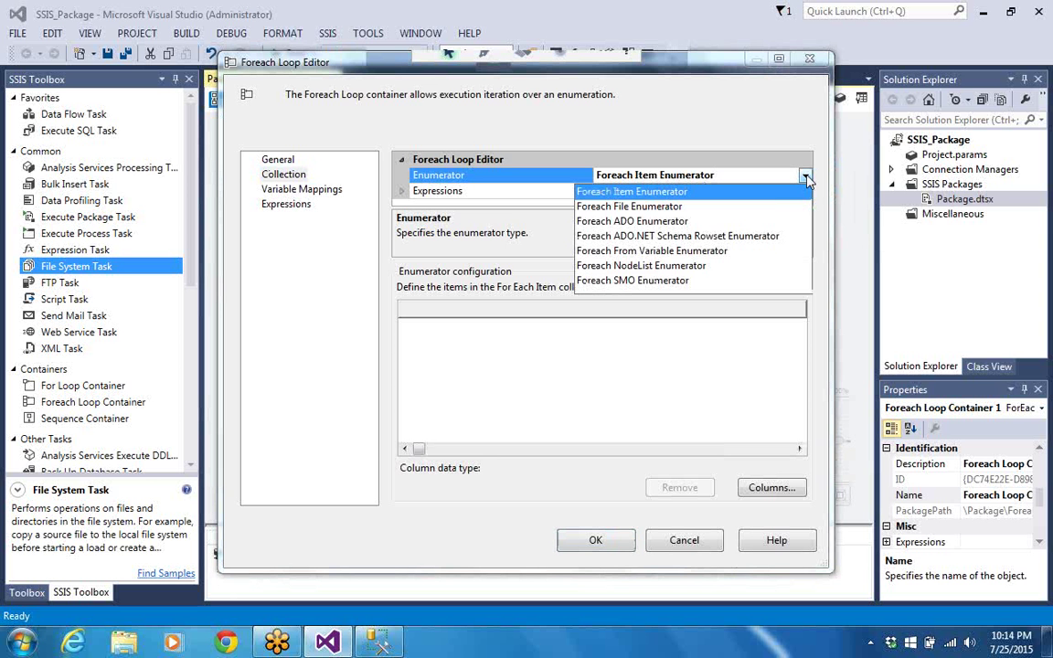
{"action": "left_click", "coordinate": [585, 207]}
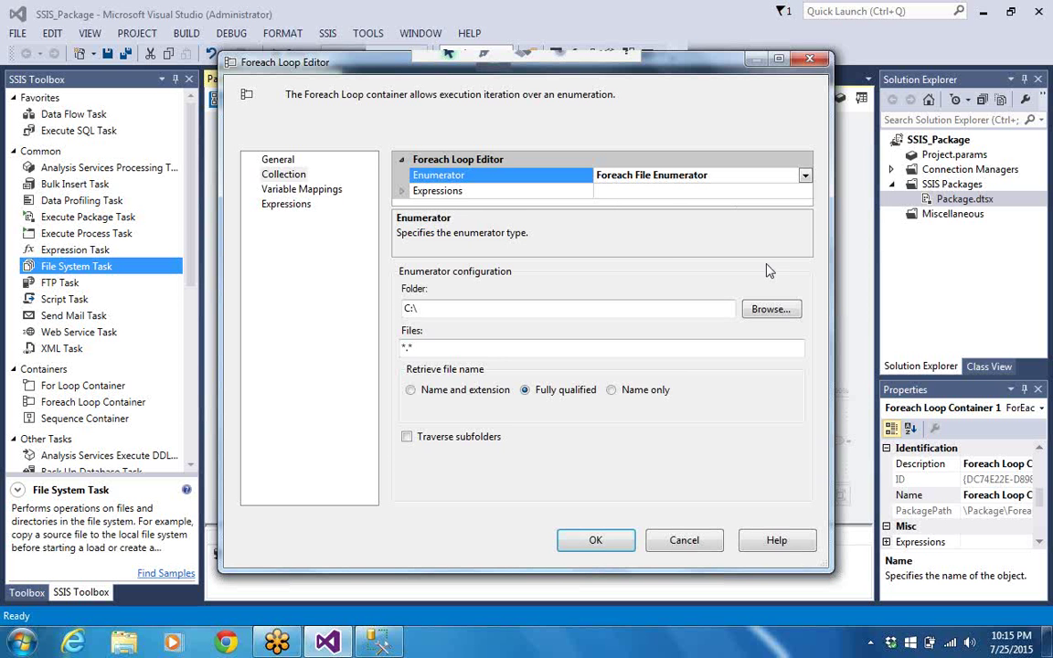
Set the enumerator folder of Foreach Loop Container 1 to the Reports folder on the desktop.
{"action": "left_click", "coordinate": [770, 310]}
{"action": "left_click", "coordinate": [450, 261]}
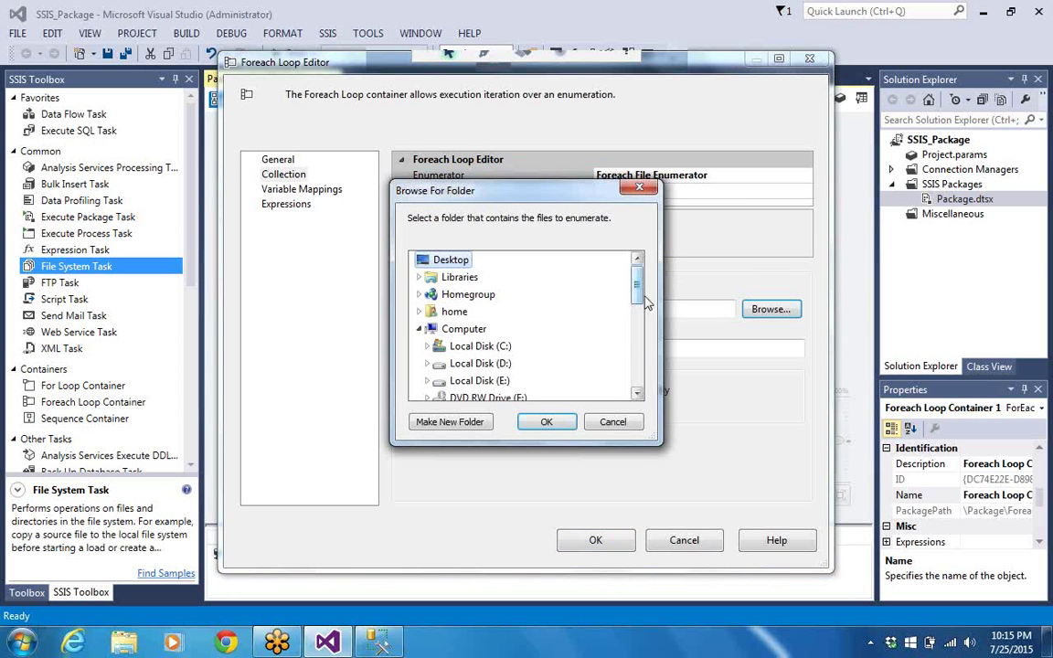
{"action": "left_click_drag", "start_coordinate": [638, 283], "coordinate": [643, 364]}
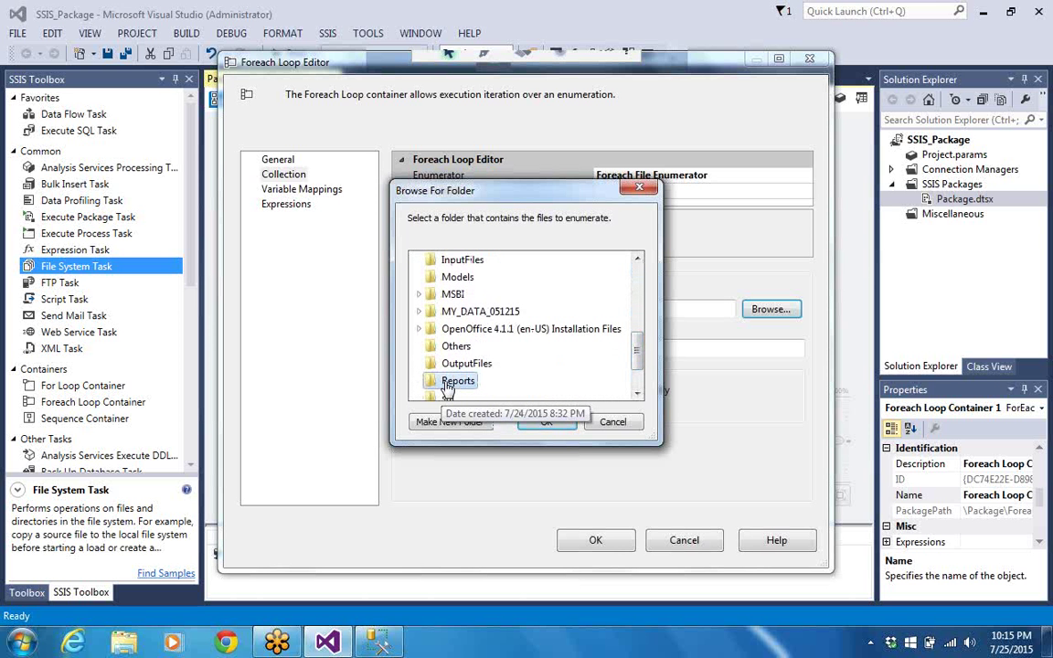
{"action": "left_click", "coordinate": [450, 384]}
{"action": "left_click", "coordinate": [547, 423]}
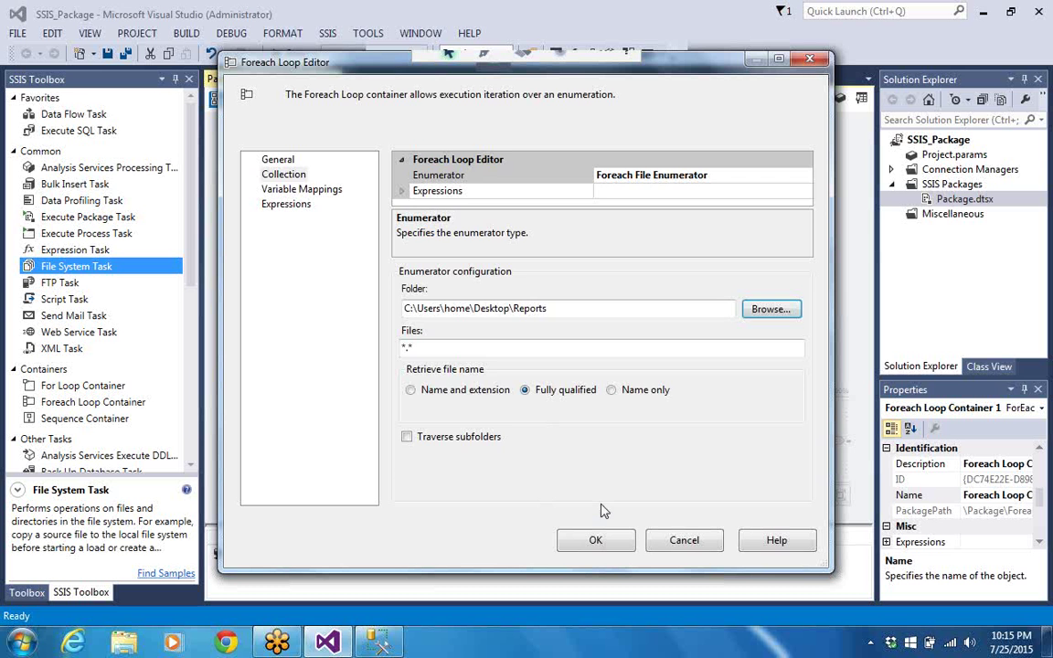
Create a new variable in the loop's variable mappings and set its container scope to Foreach Loop Container 1.
{"action": "left_click", "coordinate": [315, 189]}
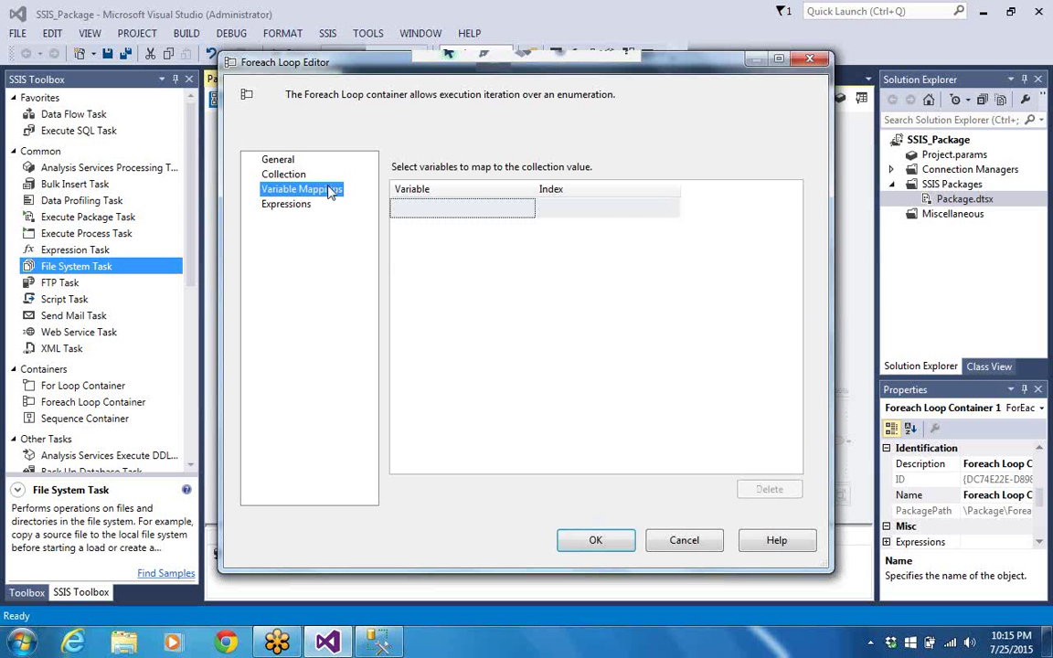
{"action": "left_click", "coordinate": [462, 208]}
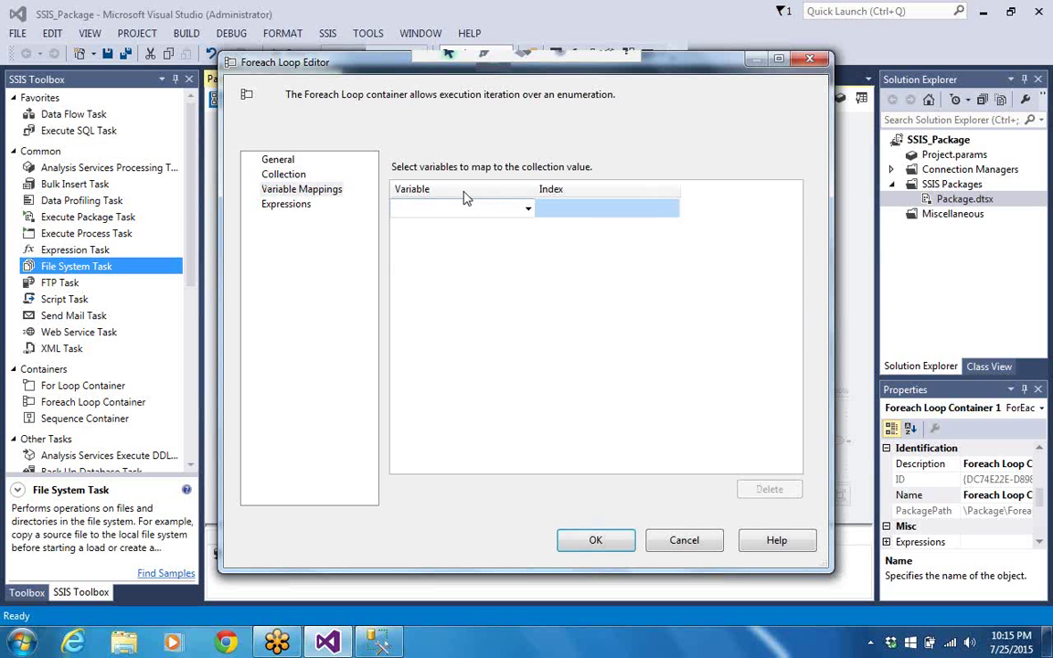
{"action": "left_click", "coordinate": [528, 210]}
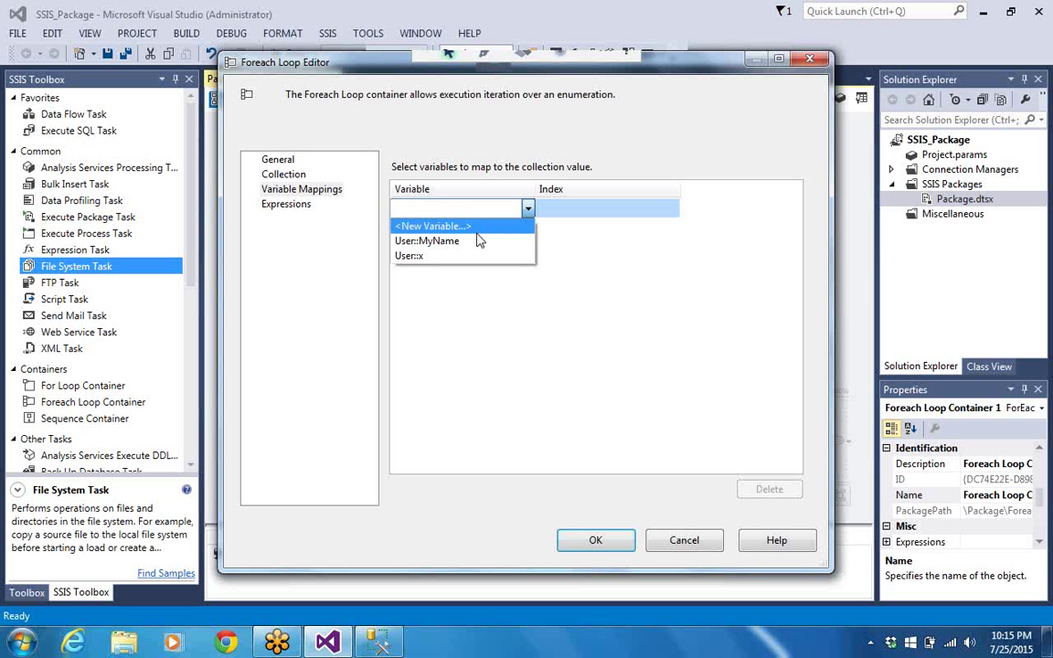
{"action": "left_click", "coordinate": [448, 226]}
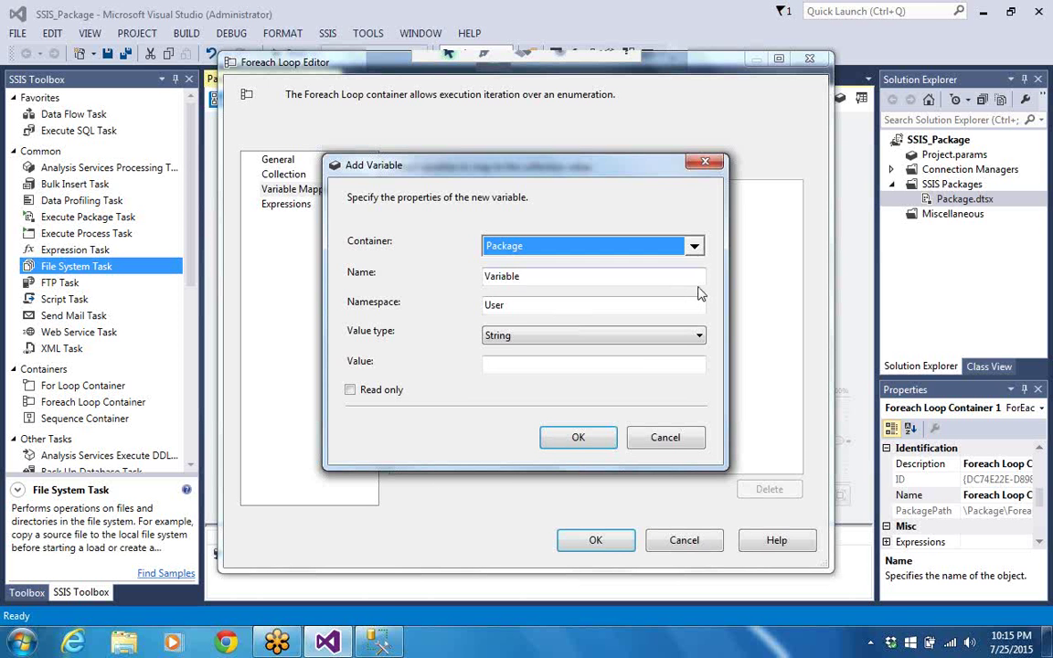
{"action": "left_click", "coordinate": [695, 246]}
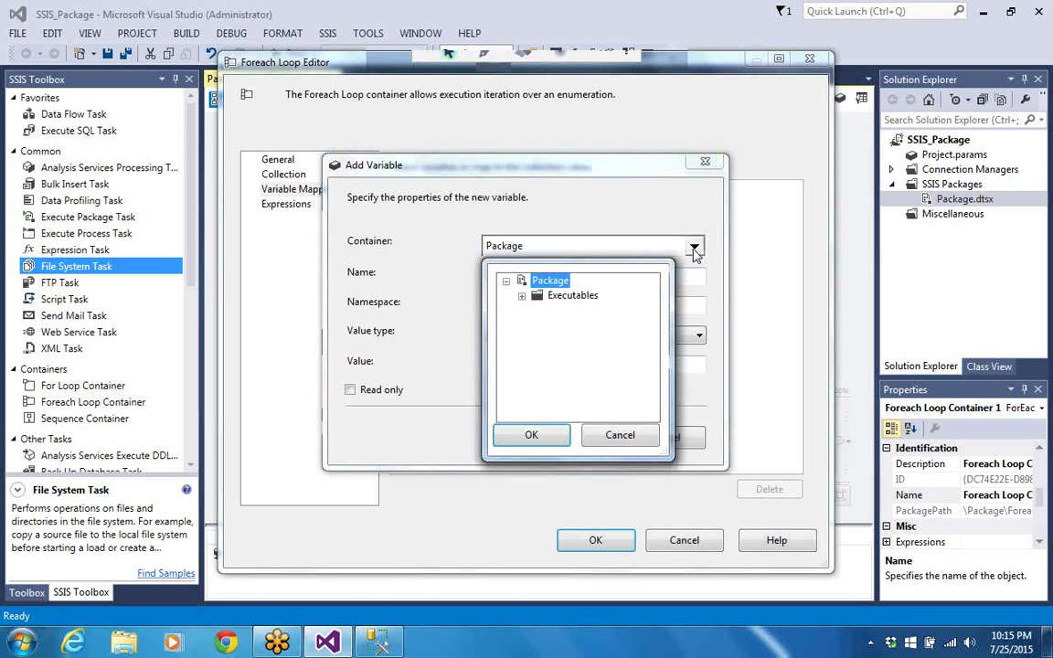
{"action": "left_click", "coordinate": [521, 295]}
{"action": "left_click", "coordinate": [603, 312]}
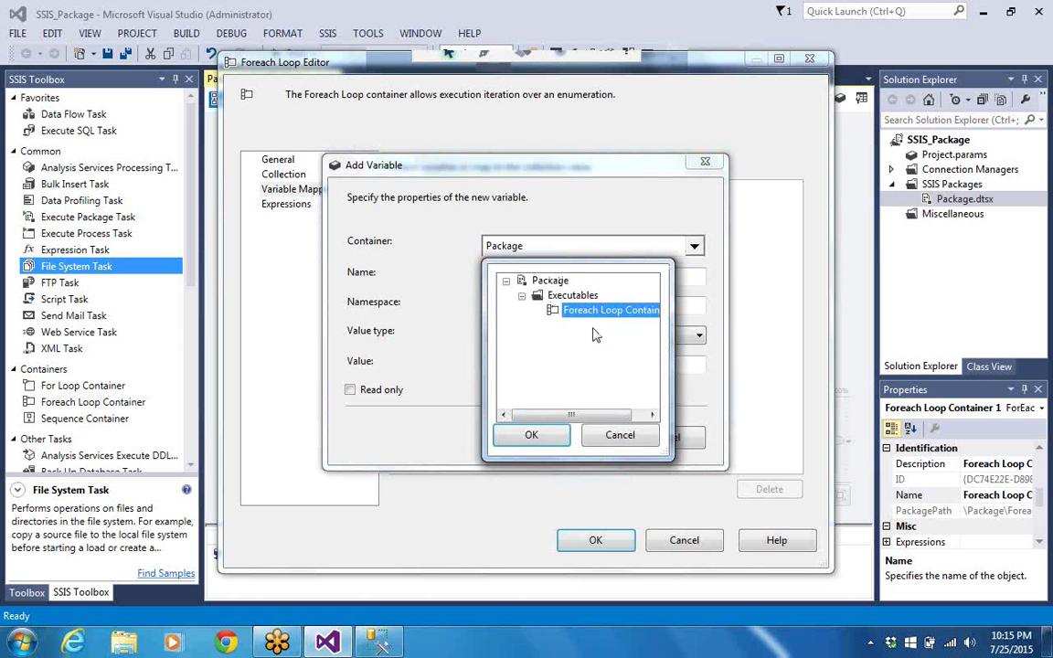
{"action": "left_click", "coordinate": [533, 437]}
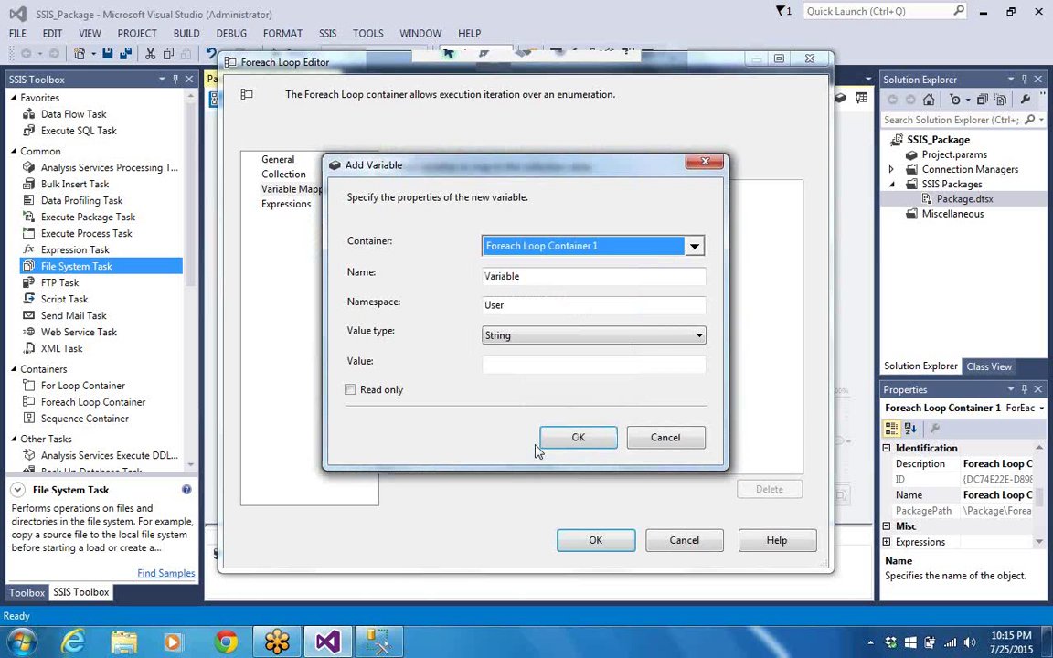
Name the new variable FileName, give it the value abc, and accept the variable and the loop settings.
{"action": "left_click", "coordinate": [697, 279]}
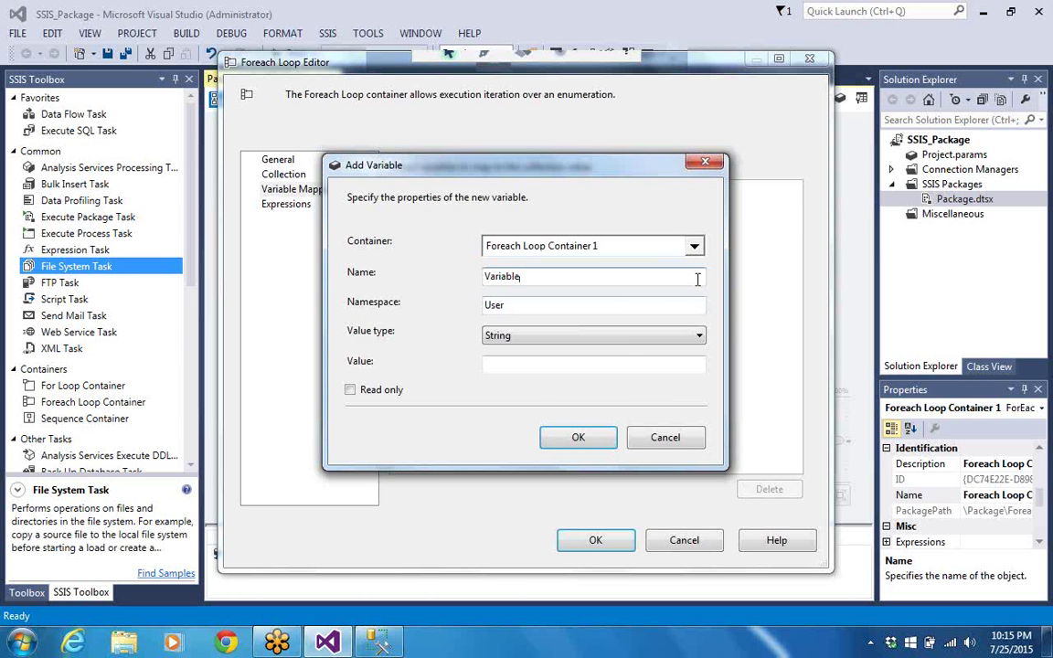
{"action": "key", "text": "BackSpace"}
{"action": "key", "text": "BackSpace"}
{"action": "key", "text": "BackSpace"}
{"action": "key", "text": "BackSpace"}
{"action": "key", "text": "BackSpace"}
{"action": "key", "text": "BackSpace"}
{"action": "key", "text": "BackSpace"}
{"action": "key", "text": "BackSpace"}
{"action": "type", "text": "FileName"}
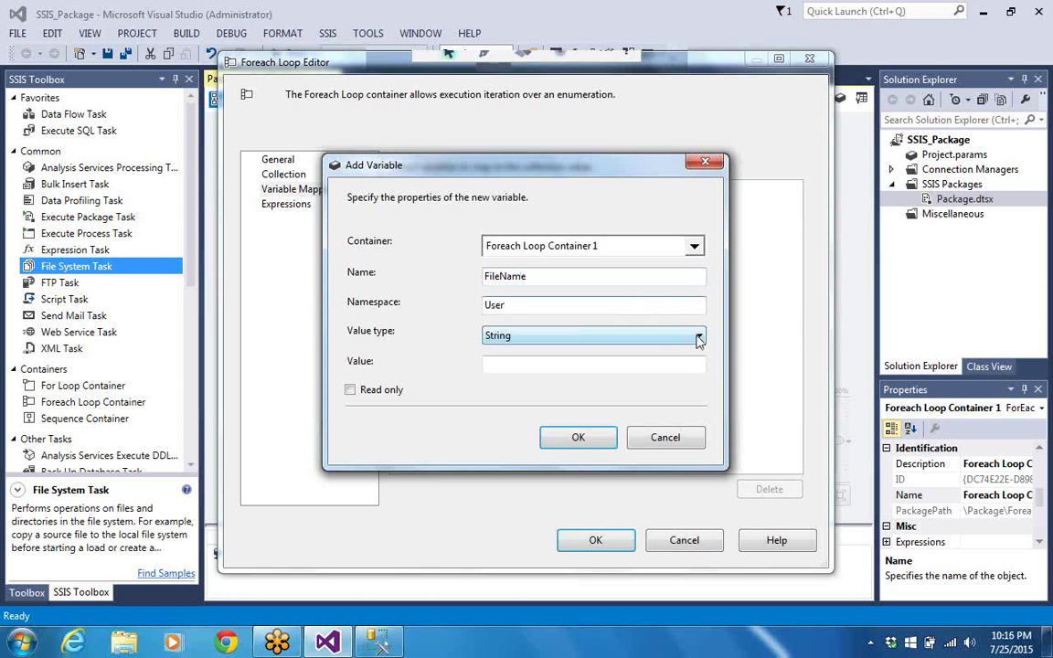
{"action": "left_click", "coordinate": [684, 364]}
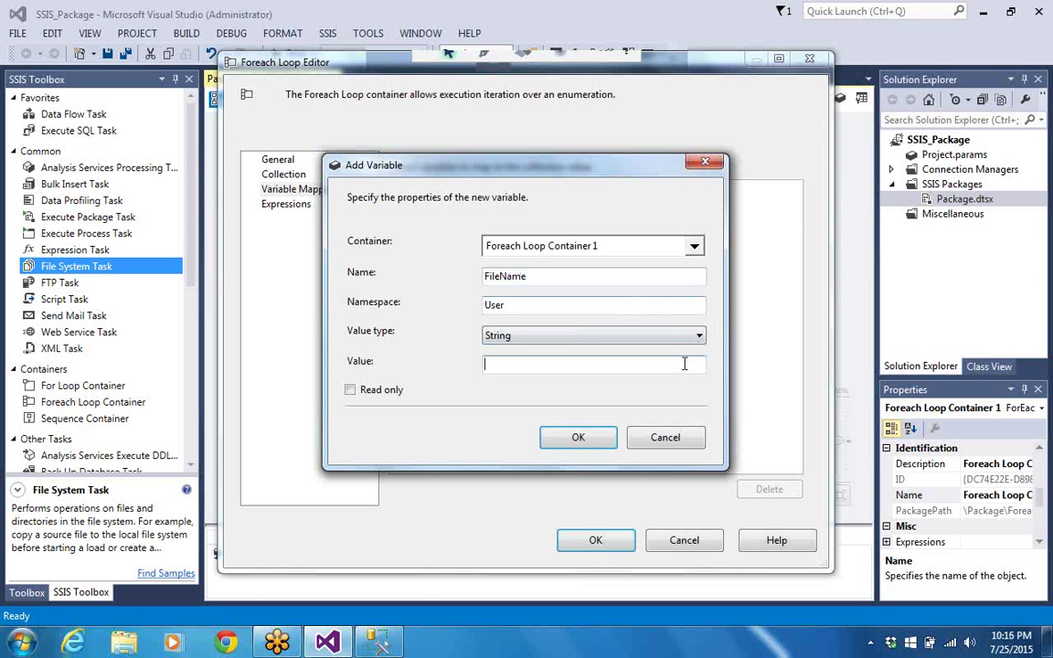
{"action": "type", "text": "abc"}
{"action": "left_click", "coordinate": [584, 442]}
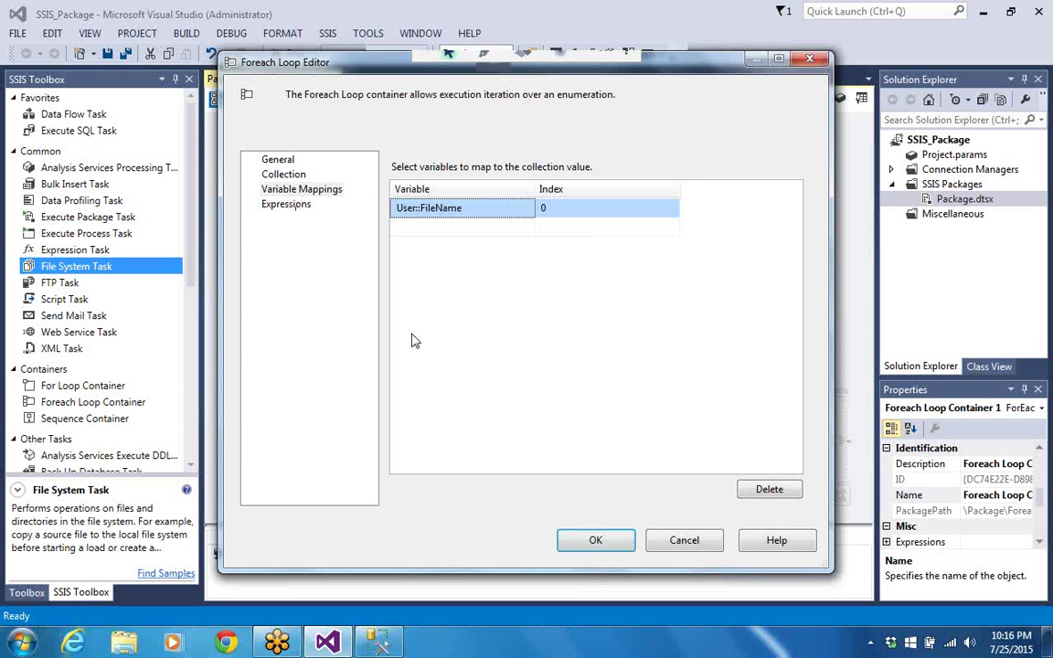
{"action": "left_click", "coordinate": [568, 545]}
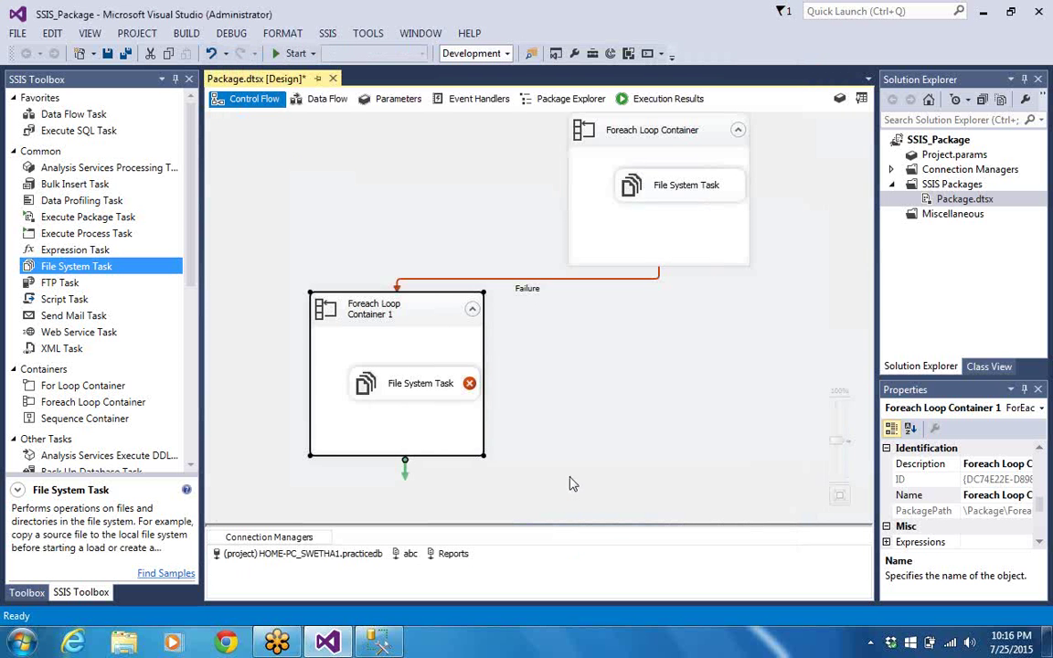
Edit the File System Task inside Foreach Loop Container 1 and set its operation to Delete file.
{"action": "left_click", "coordinate": [393, 382]}
{"action": "right_click", "coordinate": [393, 382]}
{"action": "left_click", "coordinate": [476, 87]}
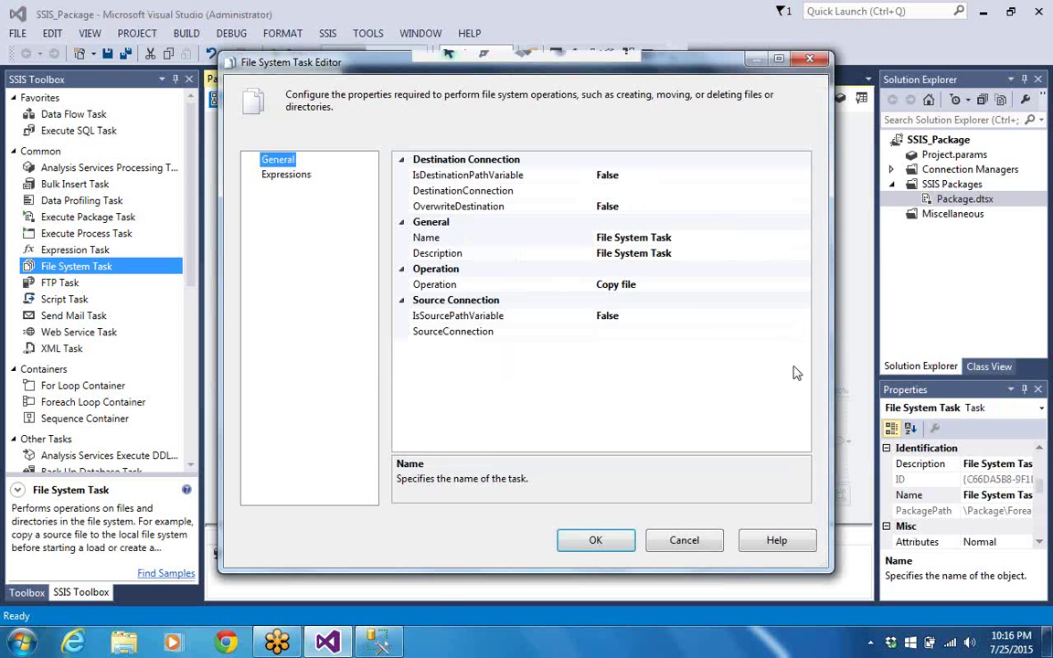
{"action": "left_click", "coordinate": [801, 285]}
{"action": "left_click", "coordinate": [803, 286]}
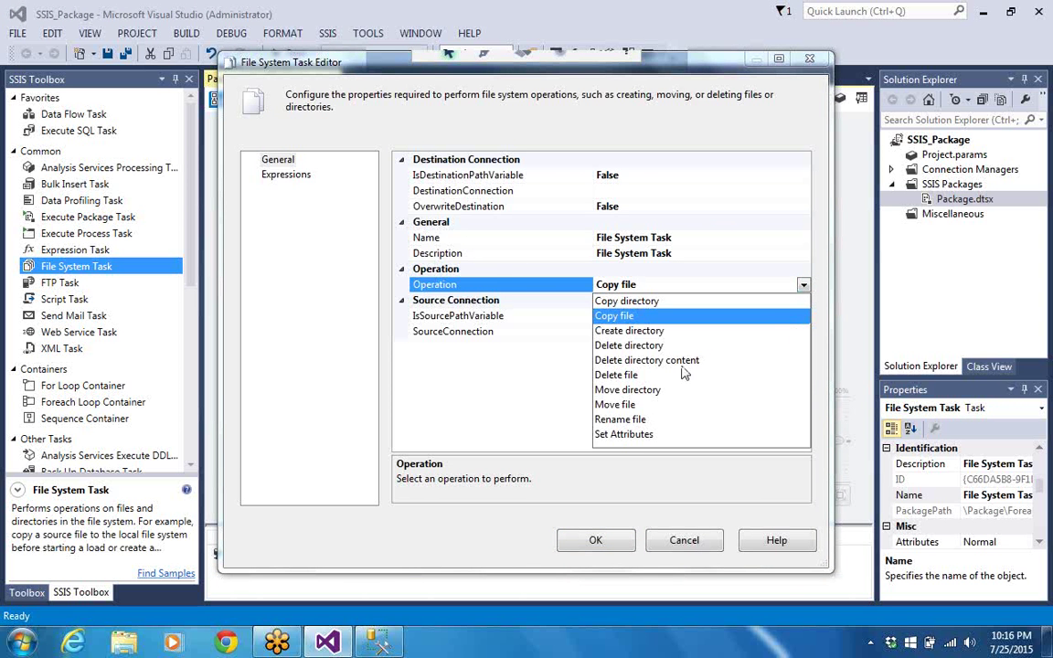
{"action": "left_click", "coordinate": [635, 376]}
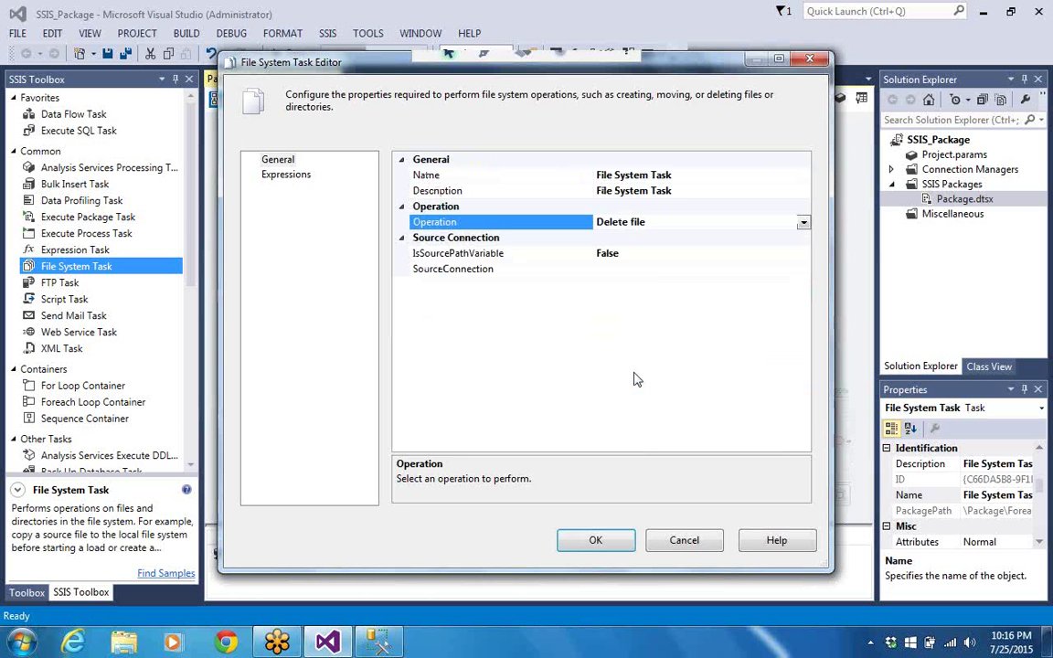
Set IsSourcePathVariable to True with User::FileName as the source variable, and accept the File System Task settings.
{"action": "left_click", "coordinate": [804, 254]}
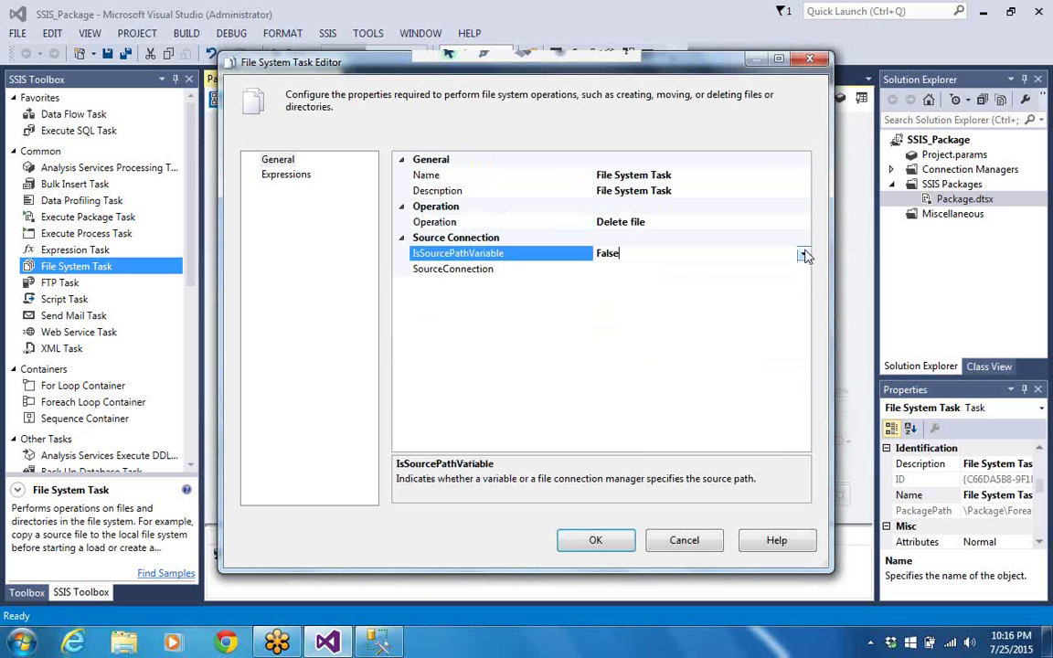
{"action": "left_click", "coordinate": [804, 254]}
{"action": "left_click", "coordinate": [784, 266]}
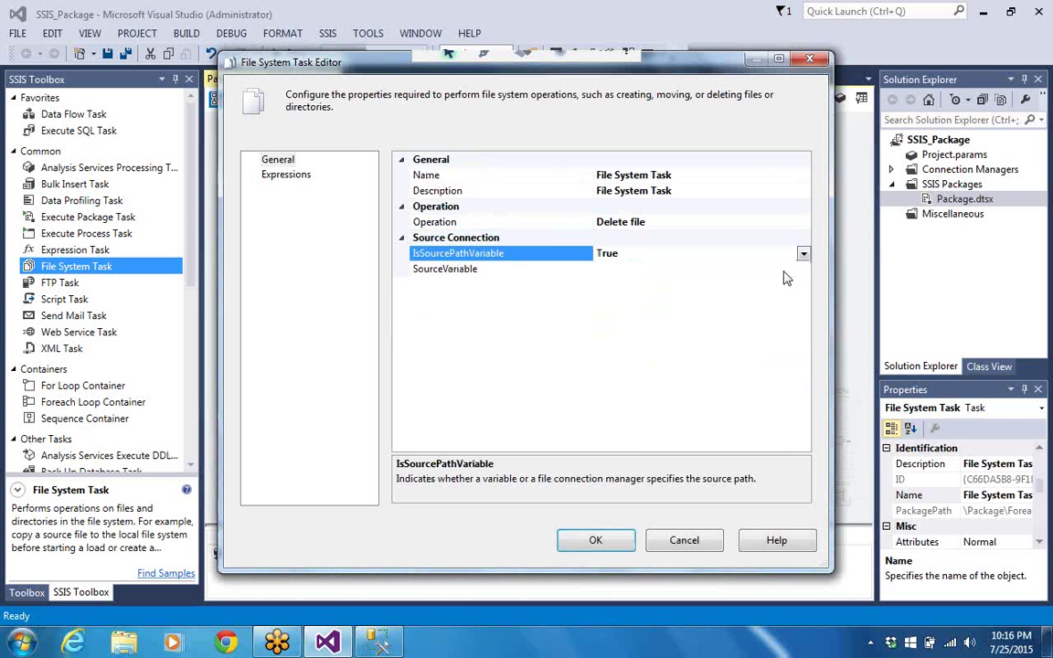
{"action": "left_click", "coordinate": [795, 269]}
{"action": "left_click", "coordinate": [803, 270]}
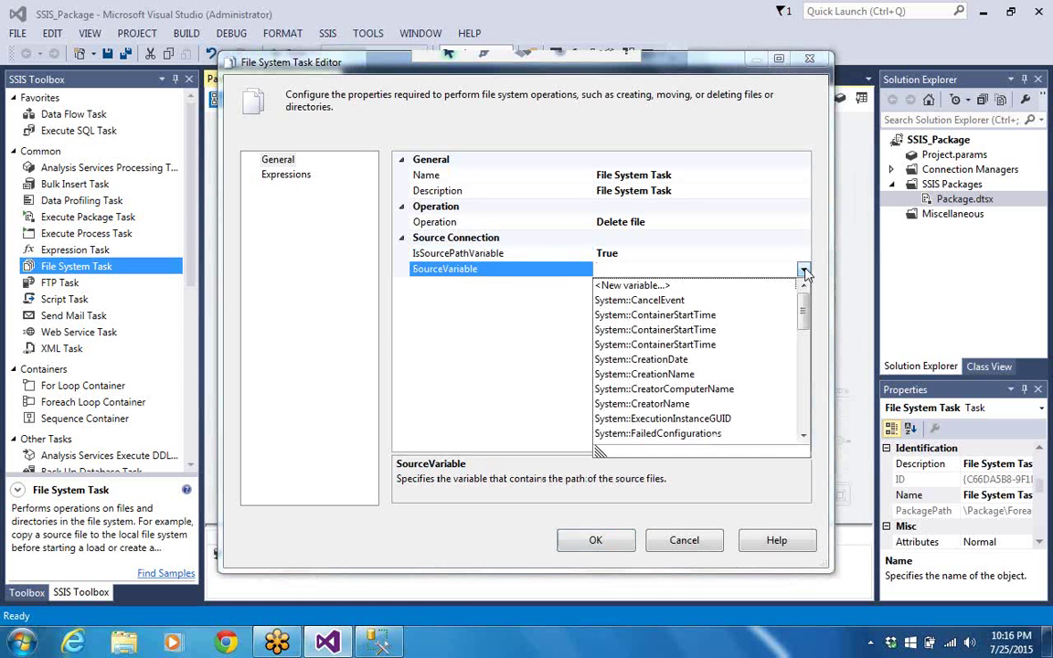
{"action": "left_click", "coordinate": [804, 436]}
{"action": "left_click_drag", "start_coordinate": [805, 438], "coordinate": [805, 438]}
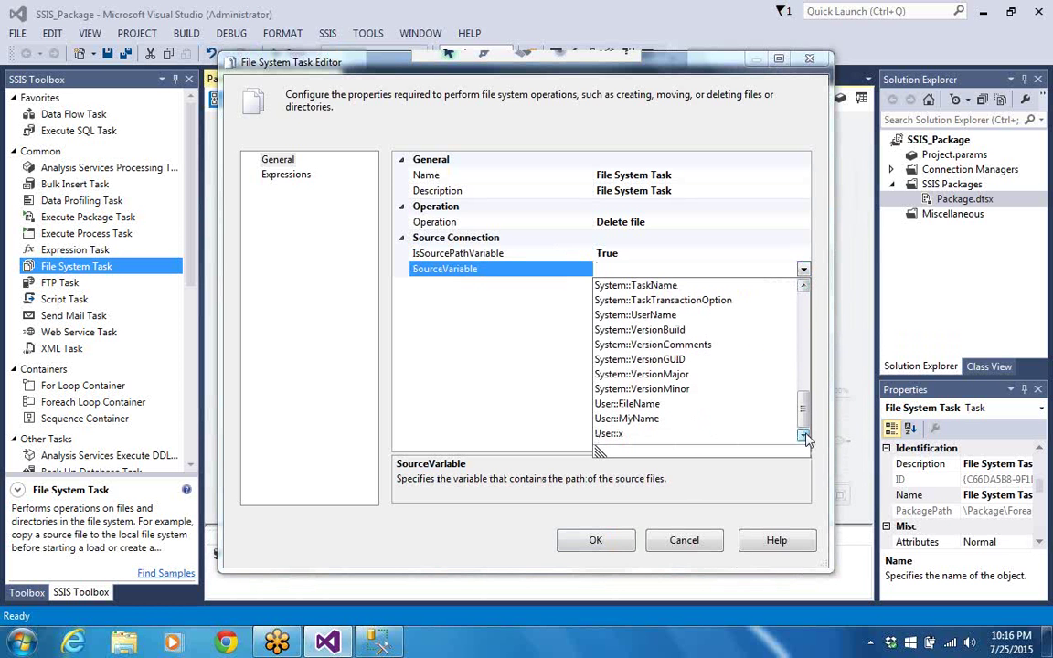
{"action": "left_click", "coordinate": [656, 404]}
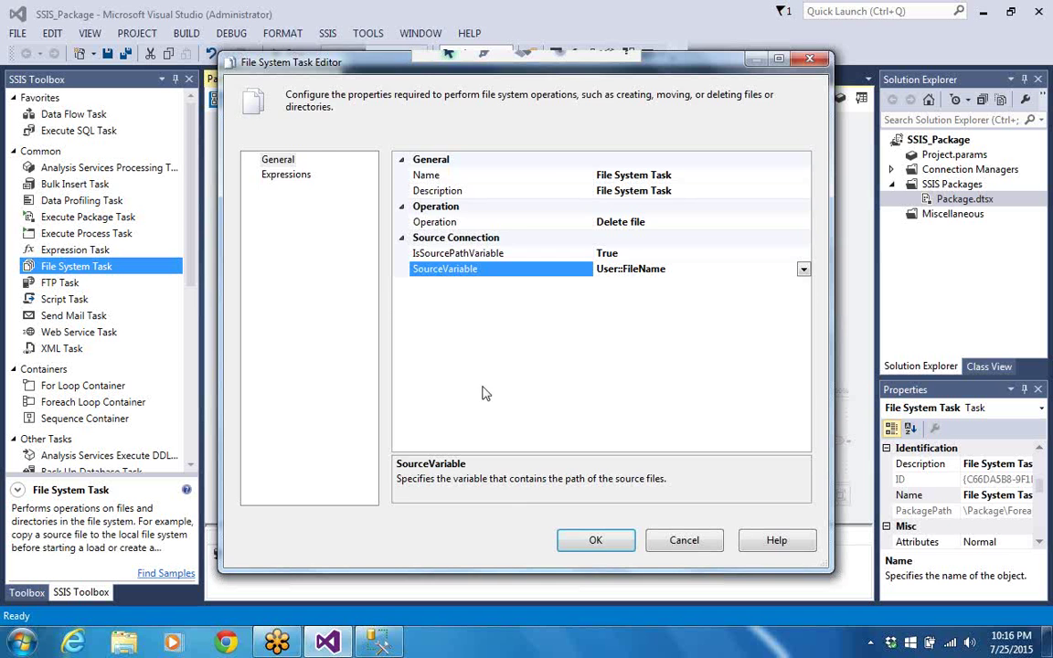
{"action": "left_click", "coordinate": [592, 542]}
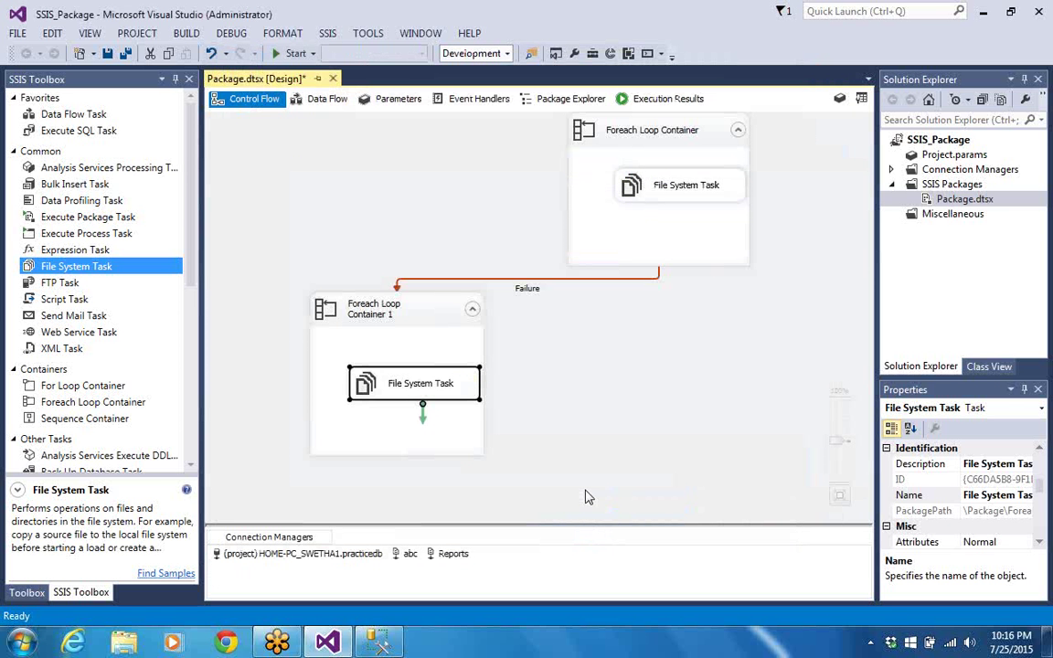
Run the package, check the contents of the Reports folder on the desktop, and close the folder window.
{"action": "left_click", "coordinate": [279, 55]}
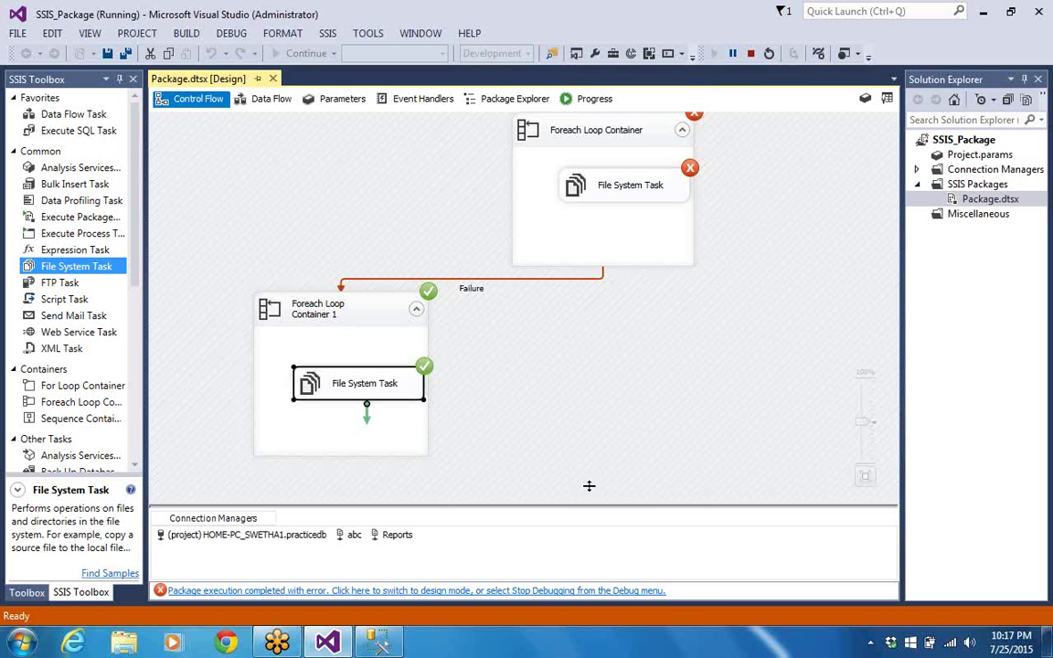
{"action": "left_click", "coordinate": [983, 11]}
{"action": "left_click", "coordinate": [827, 279]}
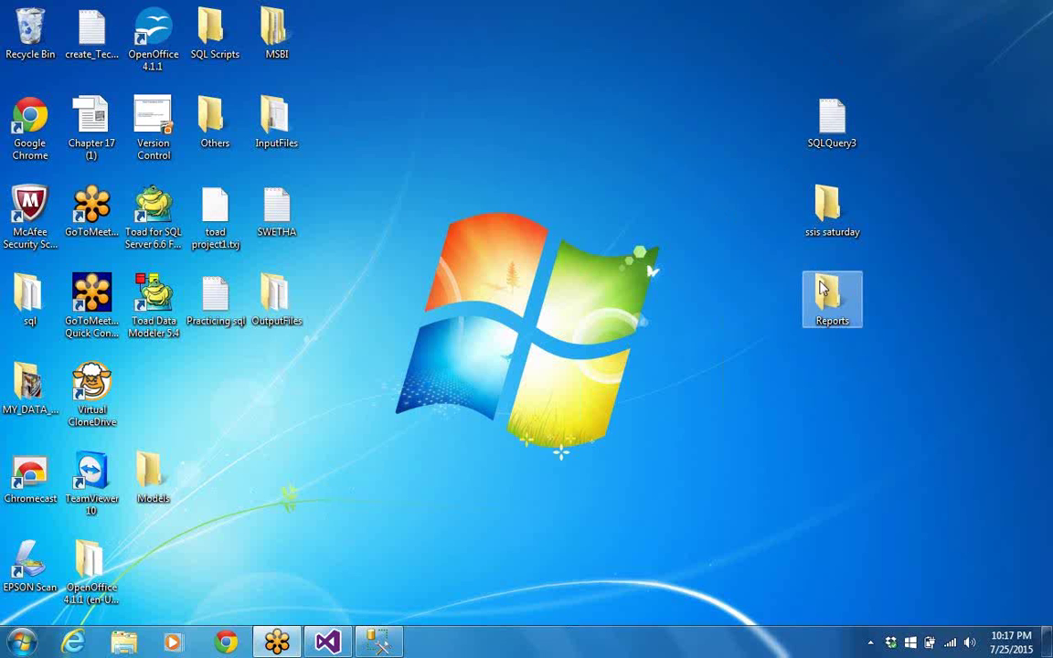
{"action": "right_click", "coordinate": [827, 280]}
{"action": "left_click", "coordinate": [835, 296]}
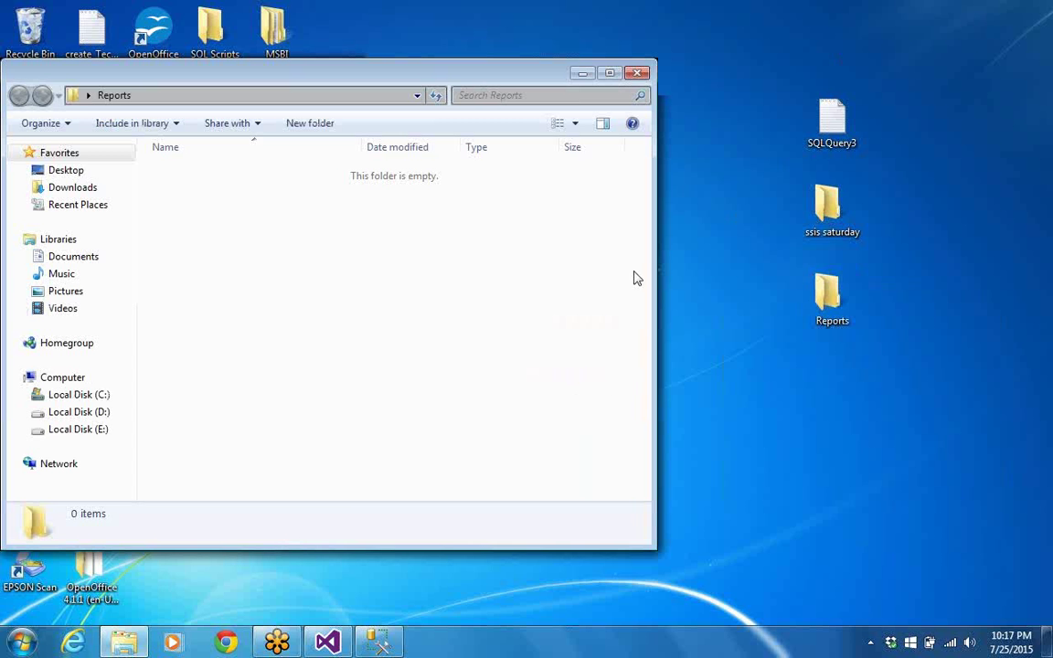
{"action": "left_click", "coordinate": [637, 72]}
Switch back to Visual Studio, stop debugging, and run the package again.
{"action": "left_click", "coordinate": [328, 643]}
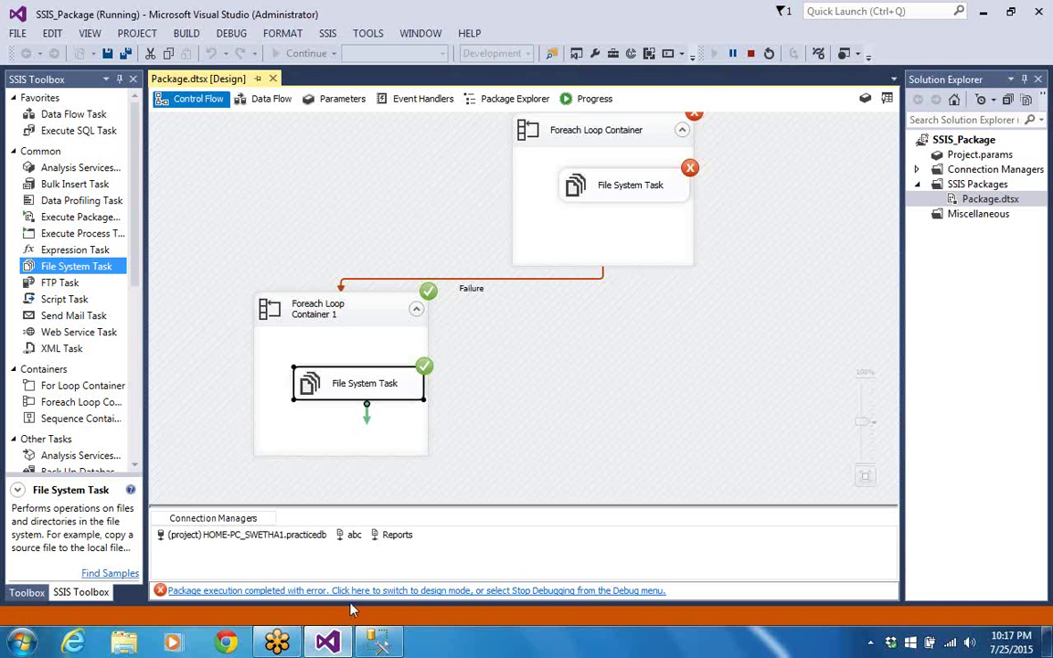
{"action": "left_click", "coordinate": [751, 53]}
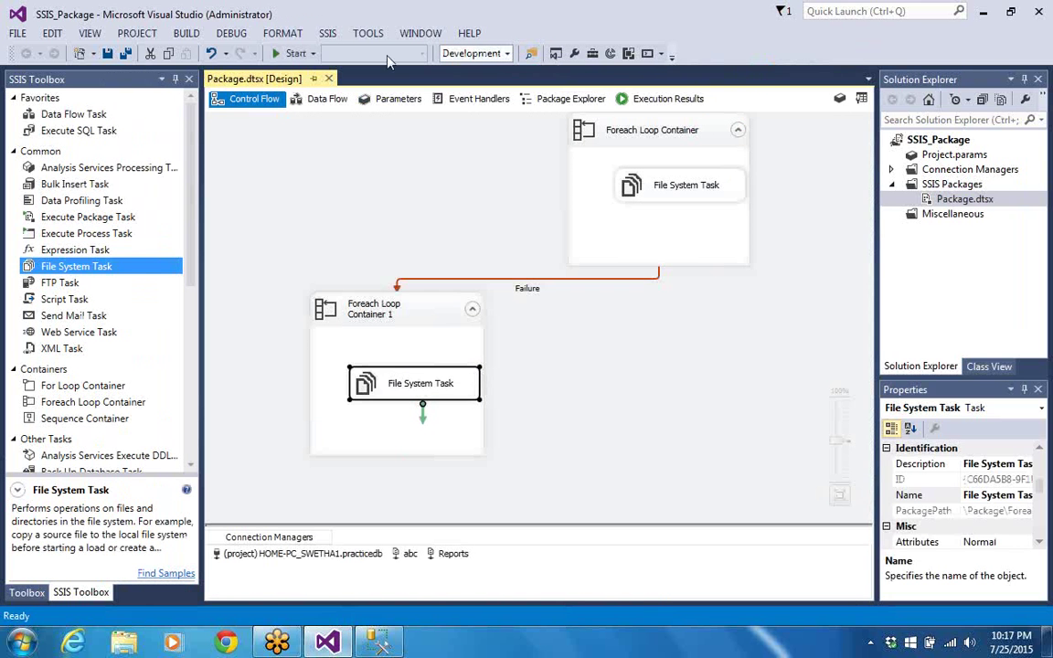
{"action": "left_click", "coordinate": [276, 54]}
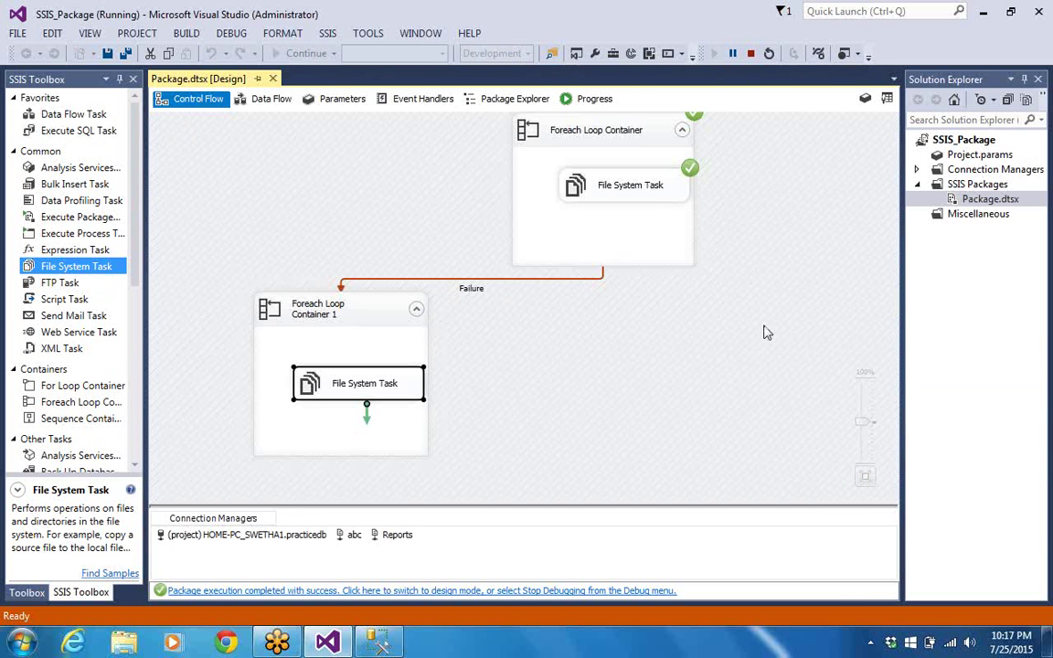
Check the contents of the Reports folder on the desktop and close the folder window.
{"action": "left_click", "coordinate": [980, 17]}
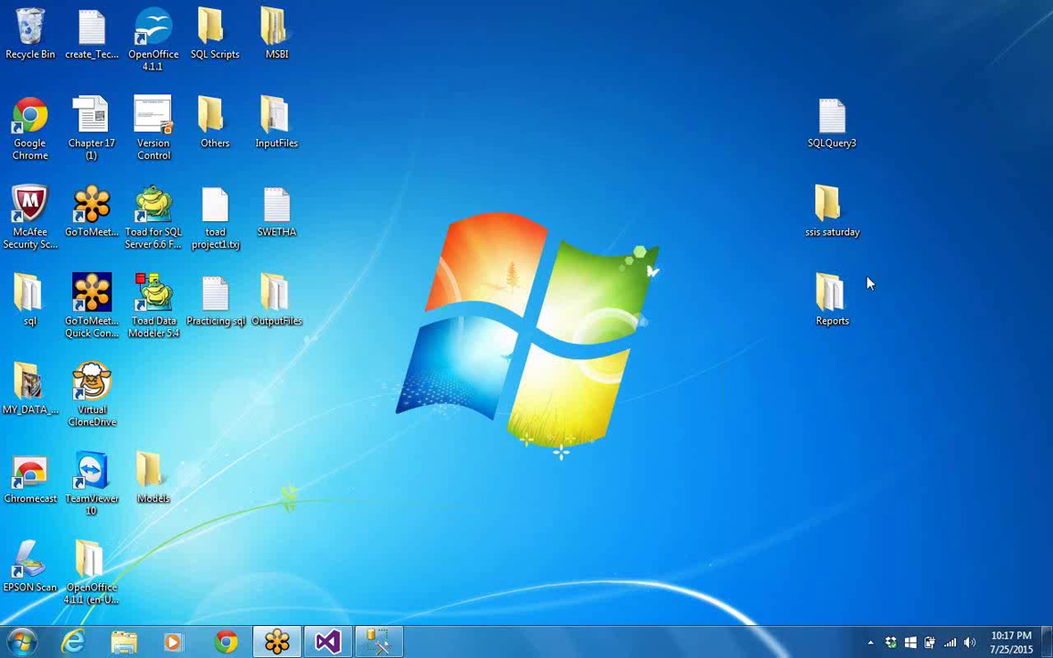
{"action": "right_click", "coordinate": [842, 295]}
{"action": "left_click", "coordinate": [855, 300]}
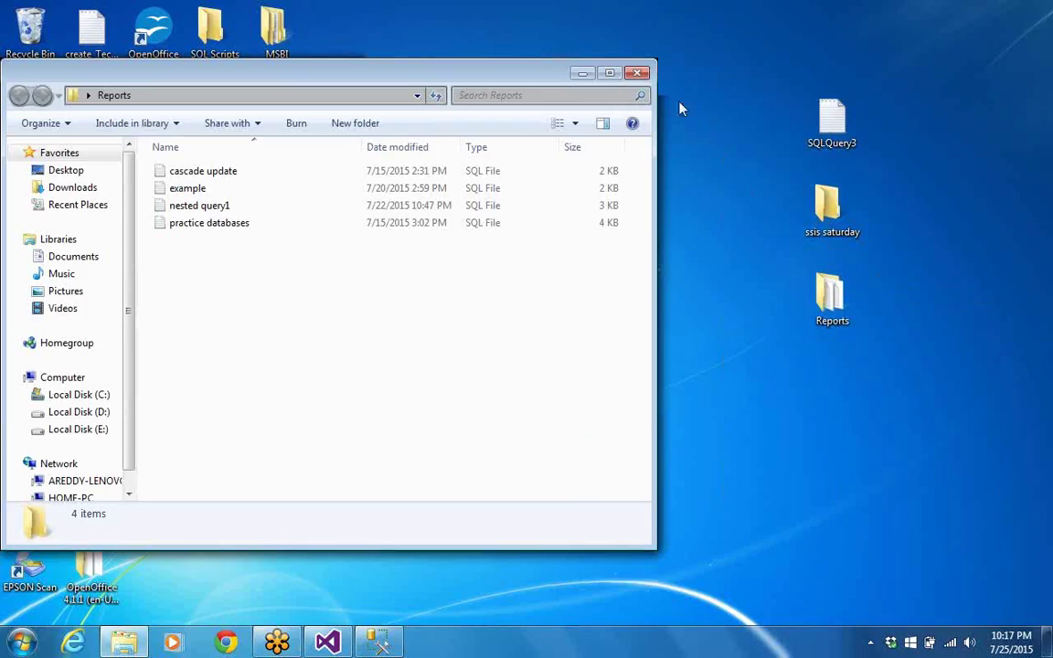
{"action": "left_click", "coordinate": [640, 71]}
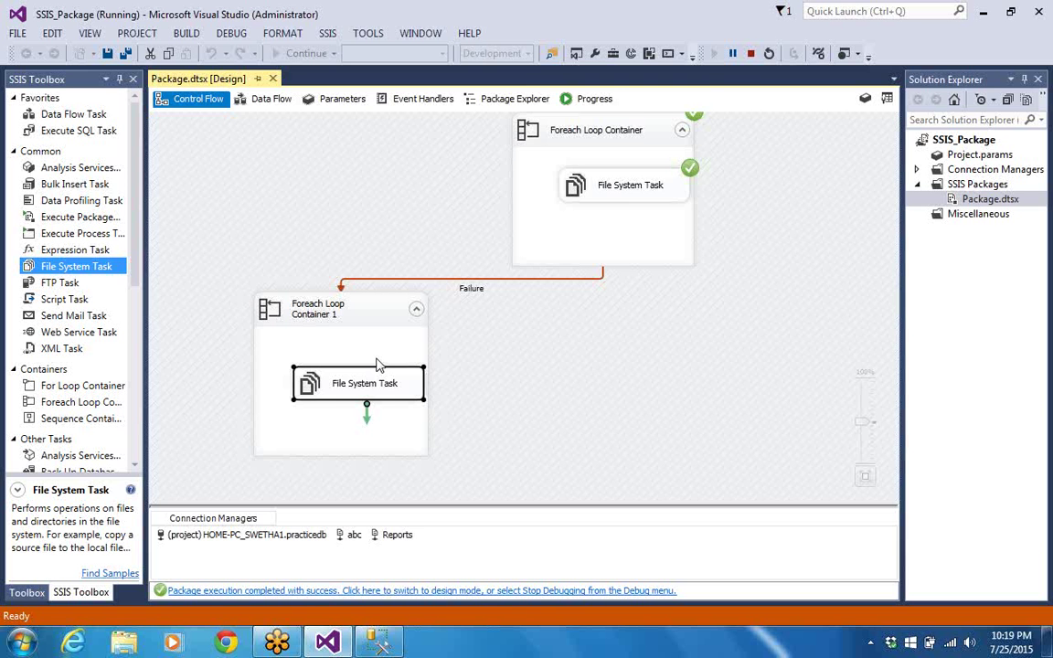
Stop debugging the package and connect a new Script Task to Foreach Loop Container with a success precedence constraint.
{"action": "left_click", "coordinate": [749, 53]}
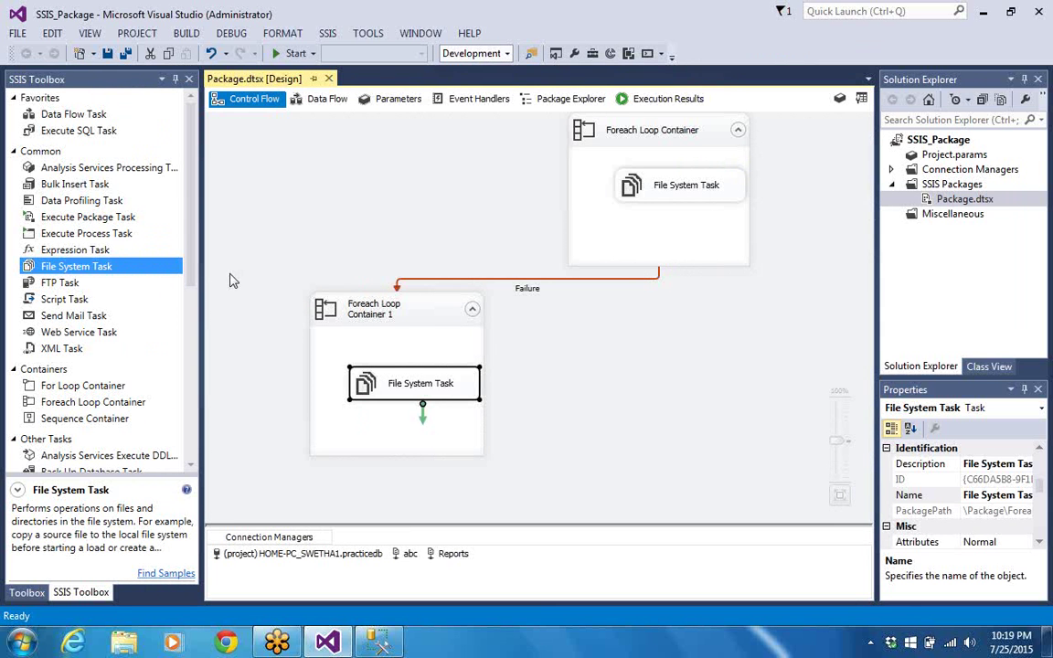
{"action": "left_click_drag", "start_coordinate": [78, 303], "coordinate": [700, 326]}
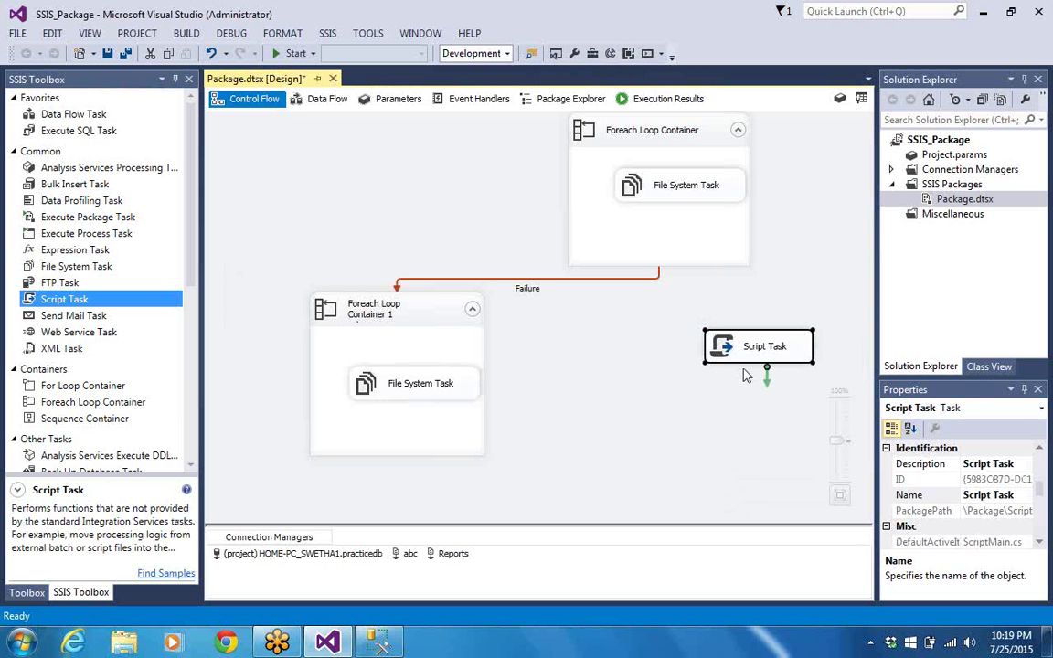
{"action": "left_click", "coordinate": [646, 245]}
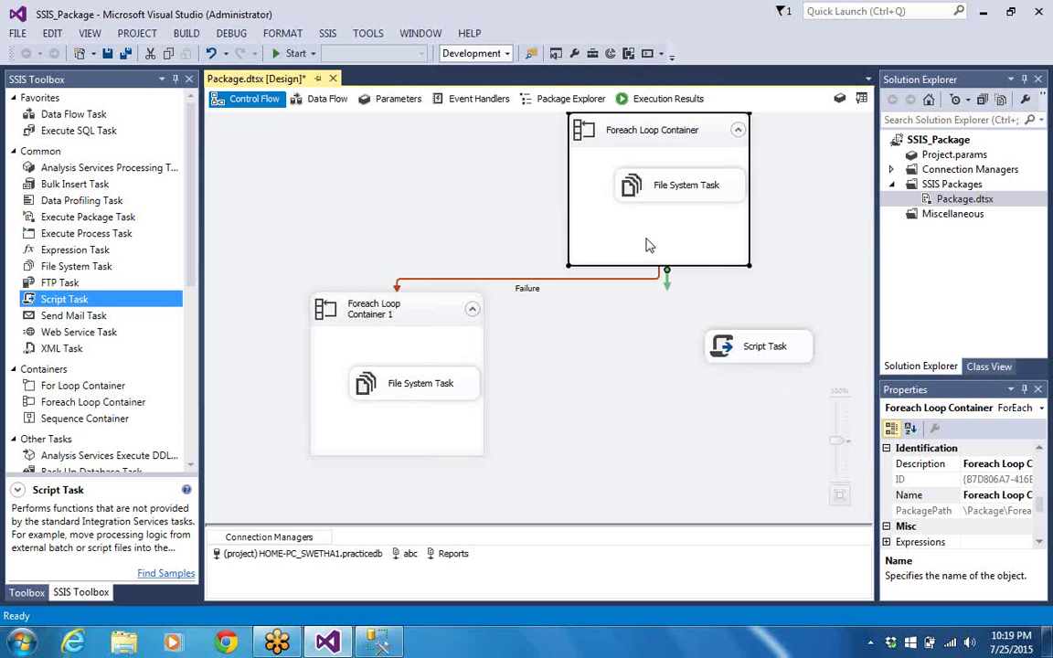
{"action": "left_click_drag", "start_coordinate": [670, 288], "coordinate": [761, 342]}
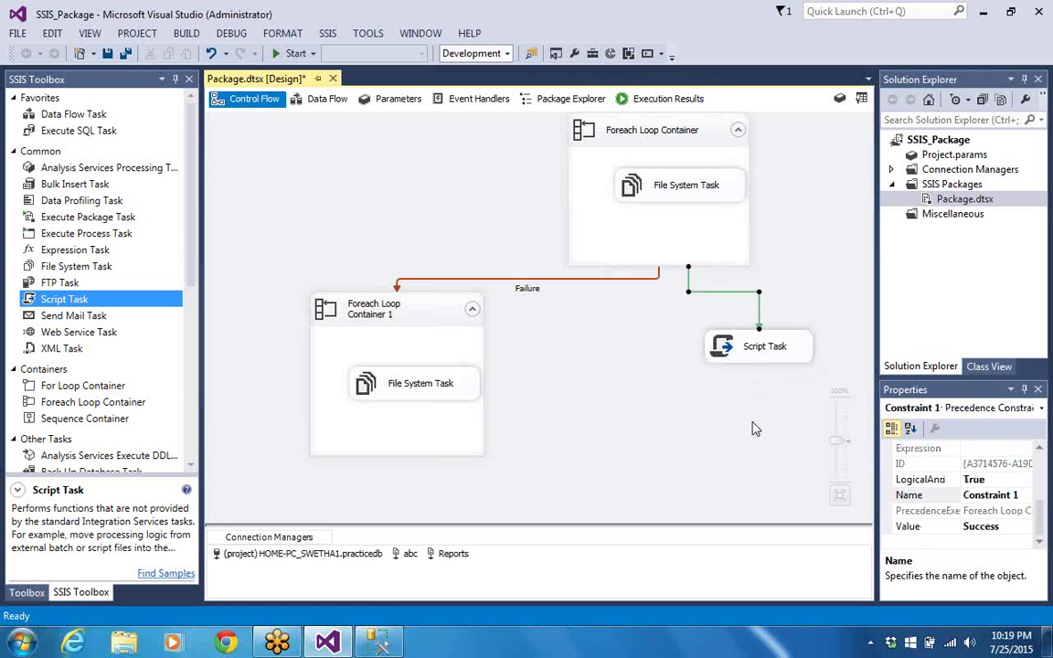
Review the precedence constraint settings between Foreach Loop Container and the Script Task, and accept them.
{"action": "left_click", "coordinate": [745, 300]}
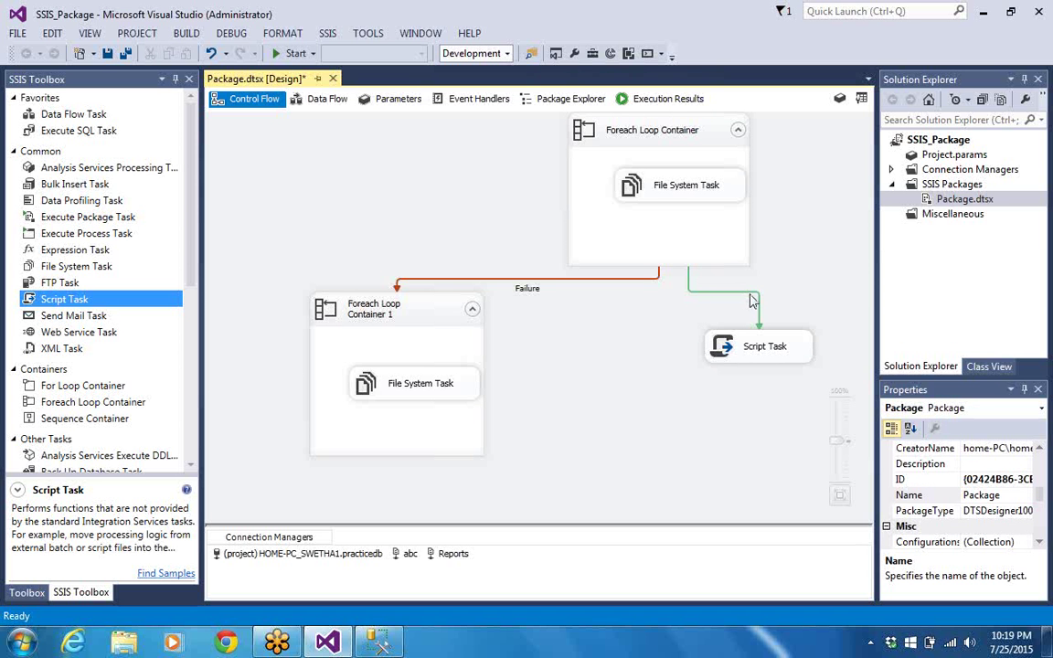
{"action": "left_click", "coordinate": [752, 294]}
{"action": "double_click", "coordinate": [752, 298]}
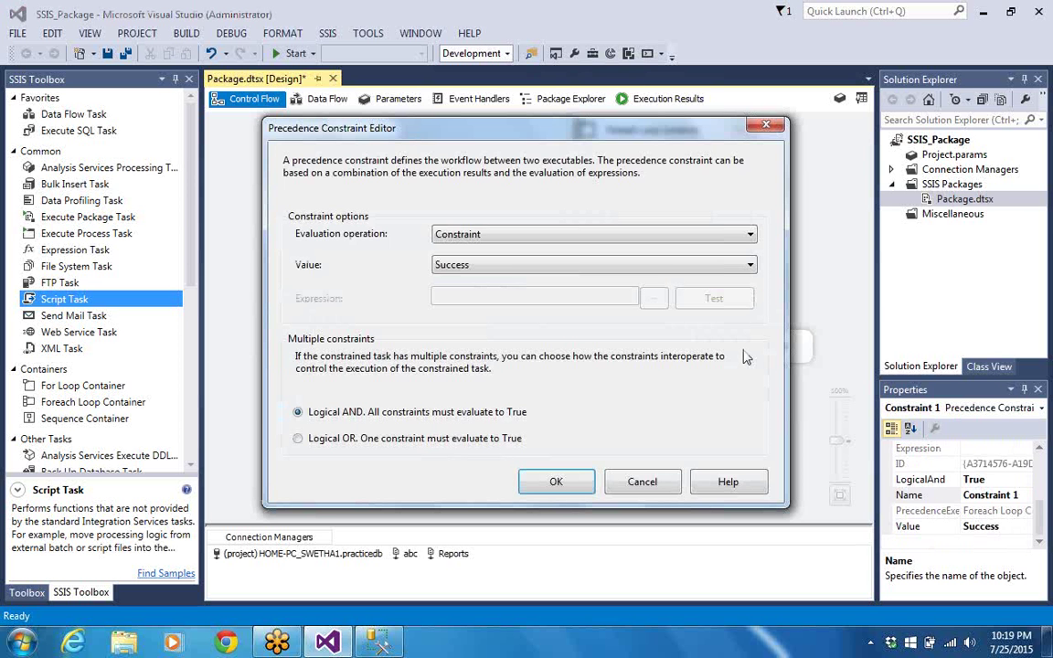
{"action": "left_click", "coordinate": [554, 483]}
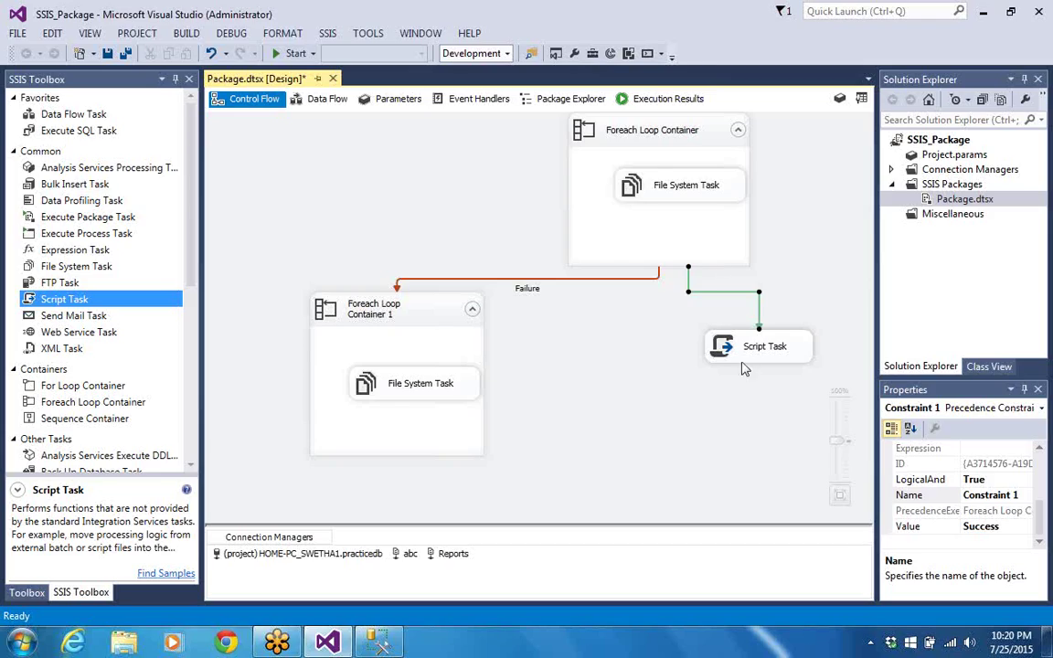
Rename Foreach Loop Container as "Copying into Folder".
{"action": "left_click", "coordinate": [652, 135]}
{"action": "left_click", "coordinate": [652, 135]}
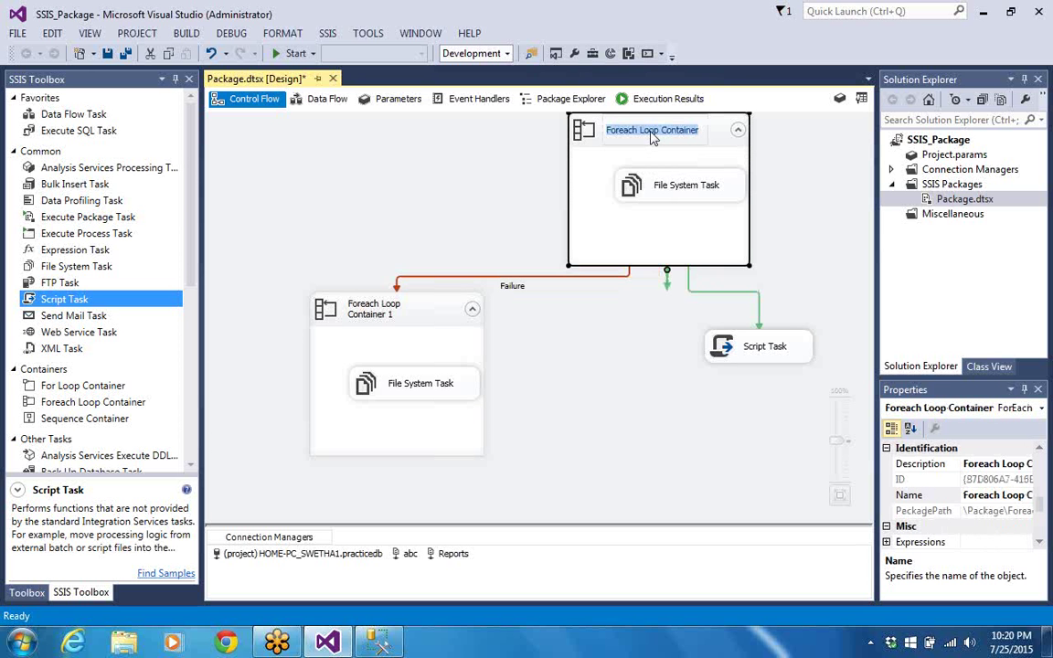
{"action": "type", "text": "dopy"}
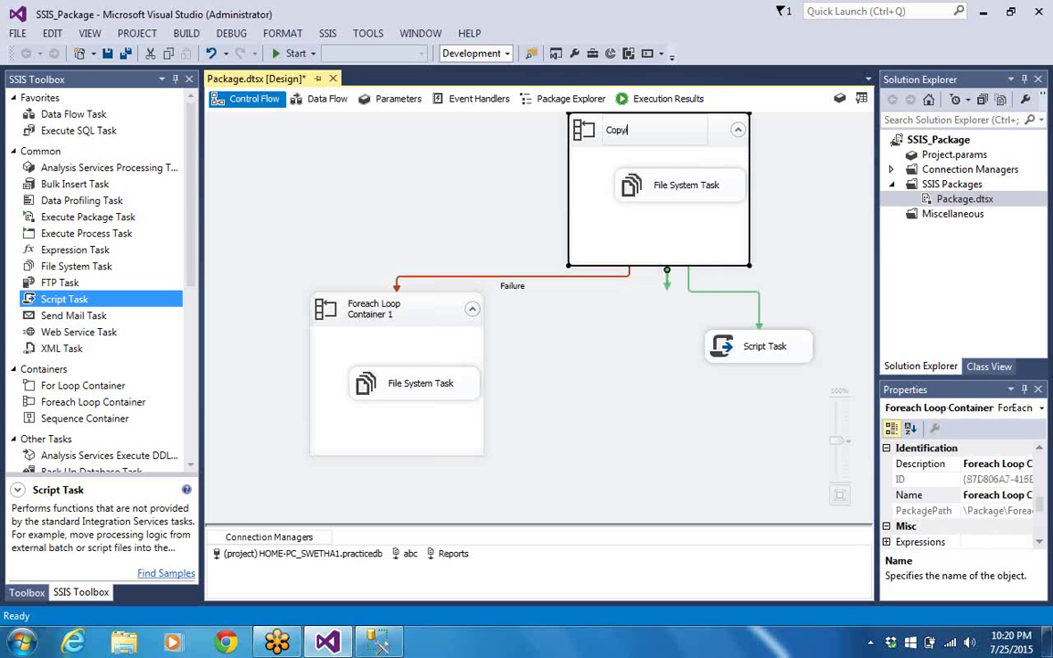
{"action": "type", "text": "ing into Folder"}
Rename Foreach Loop Container 1 as "Deleting from folder".
{"action": "left_click", "coordinate": [371, 311]}
{"action": "left_click", "coordinate": [370, 311]}
{"action": "type", "text": "Deleting from f"}
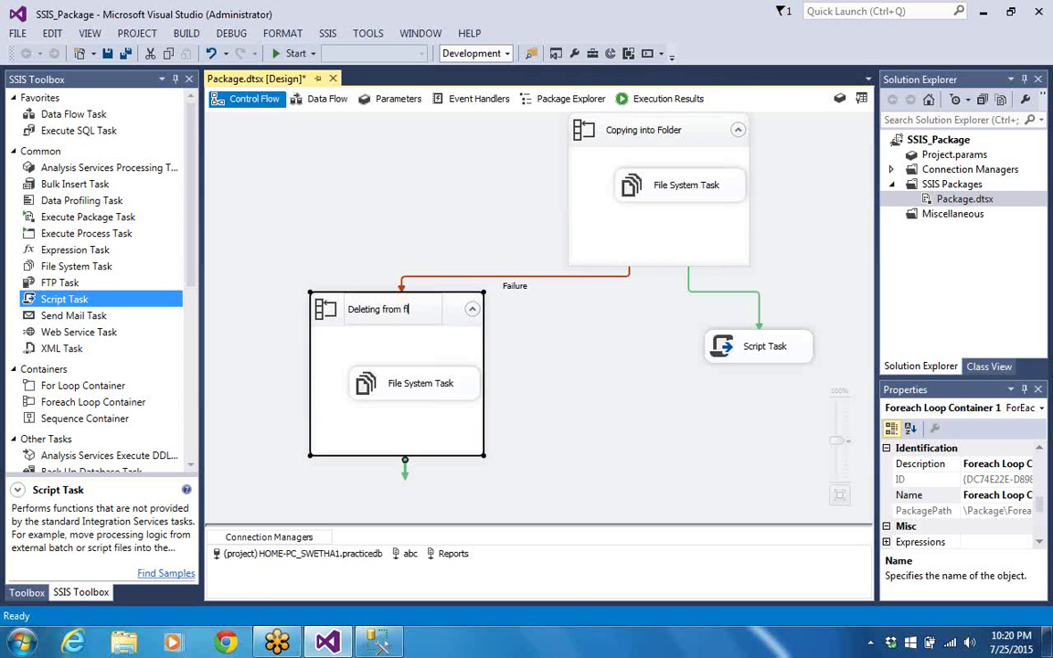
{"action": "type", "text": "older"}
{"action": "left_click", "coordinate": [560, 388]}
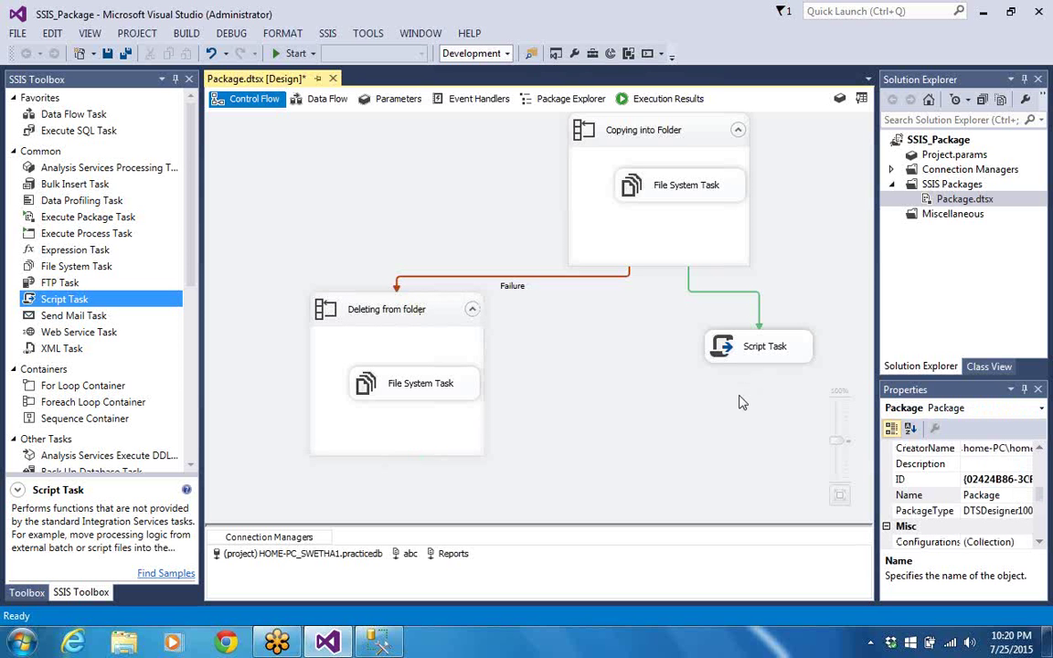
Rename the Script Task as "Success message".
{"action": "left_click", "coordinate": [755, 354]}
{"action": "left_click", "coordinate": [757, 352]}
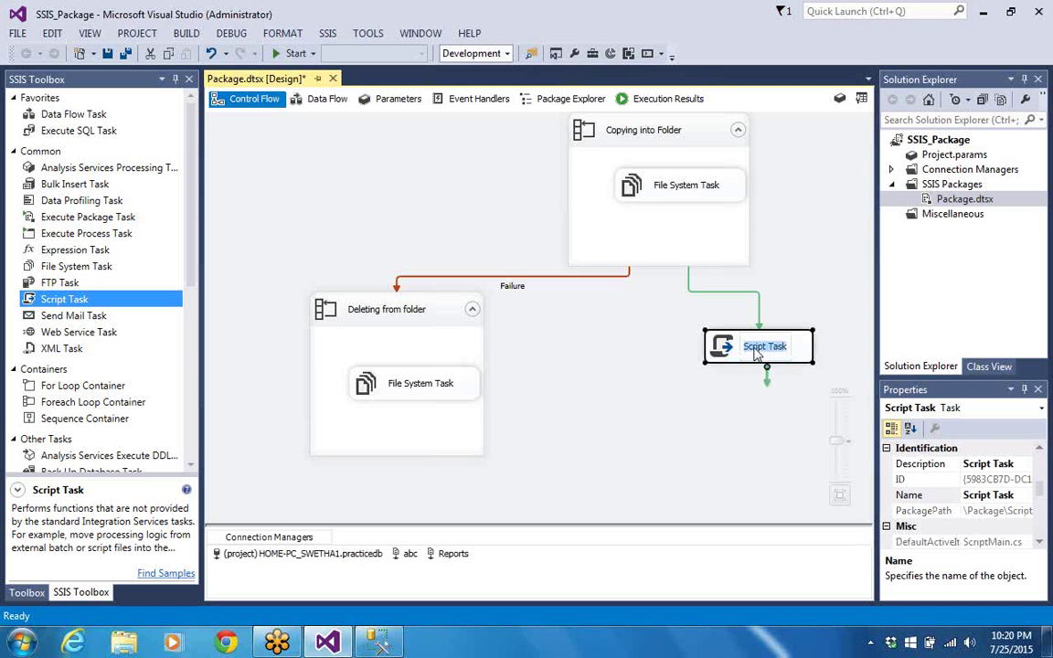
{"action": "type", "text": "S"}
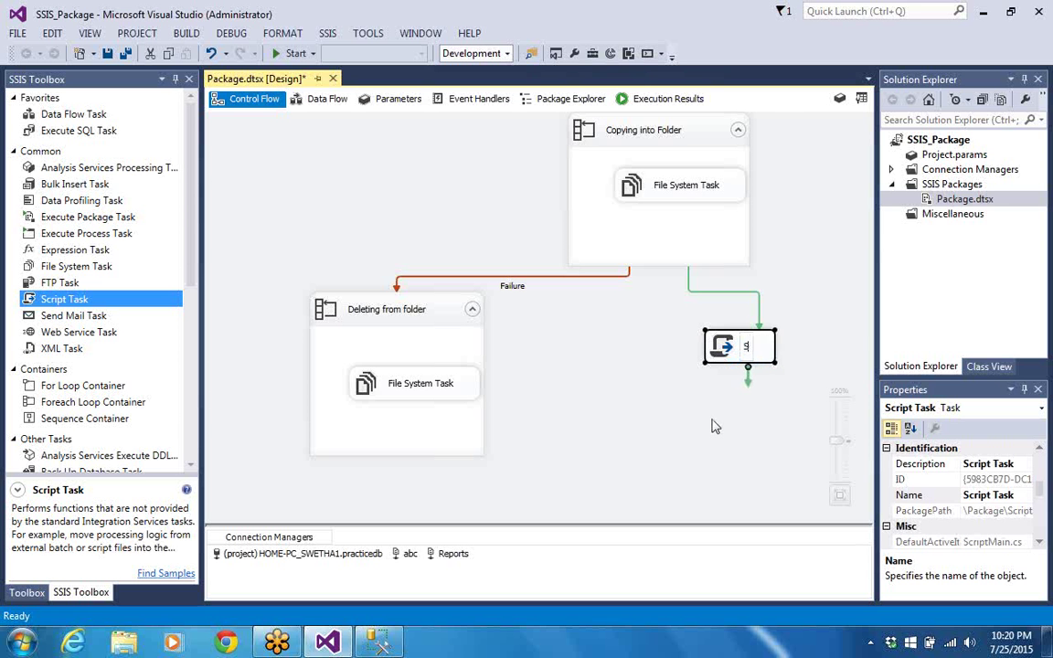
{"action": "type", "text": "uccess message"}
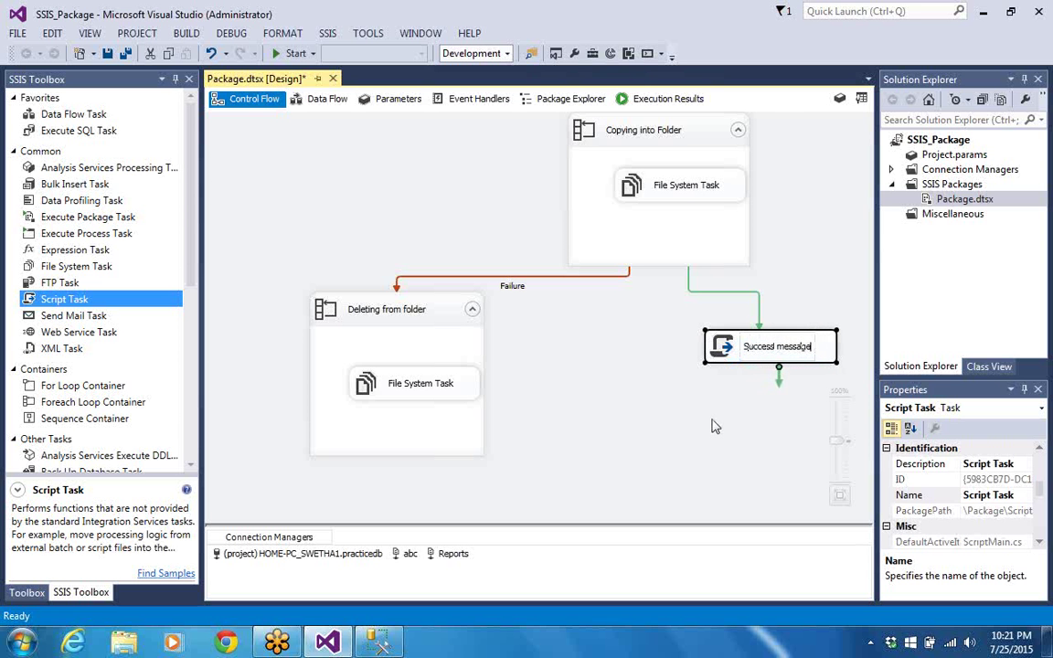
{"action": "left_click", "coordinate": [713, 427]}
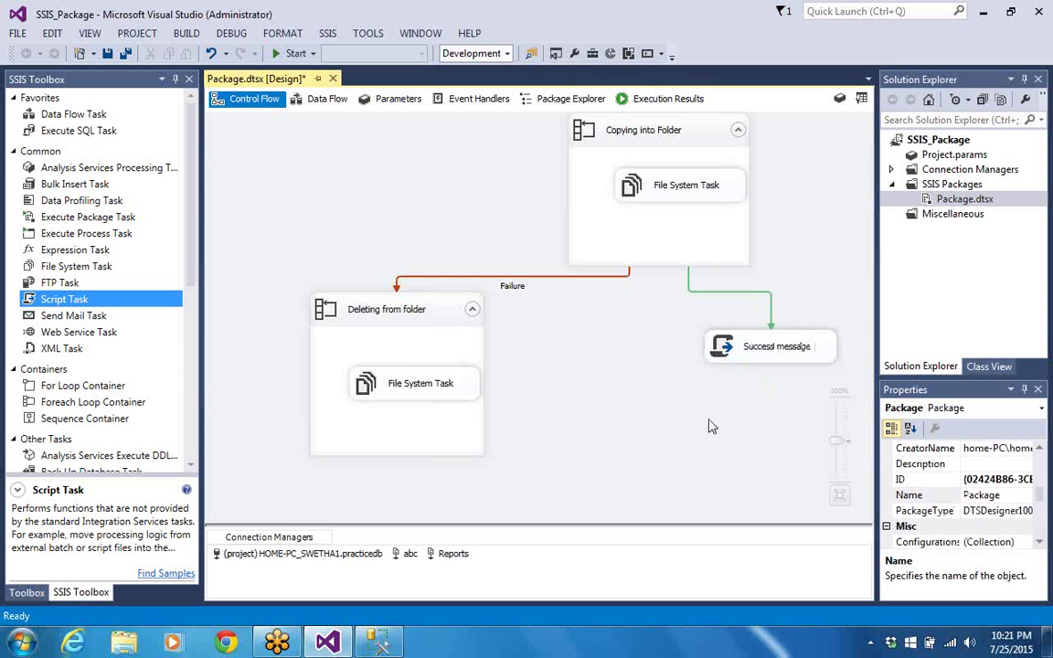
Edit the Success message task and open its Microsoft Visual C# 2012 script code.
{"action": "right_click", "coordinate": [745, 344]}
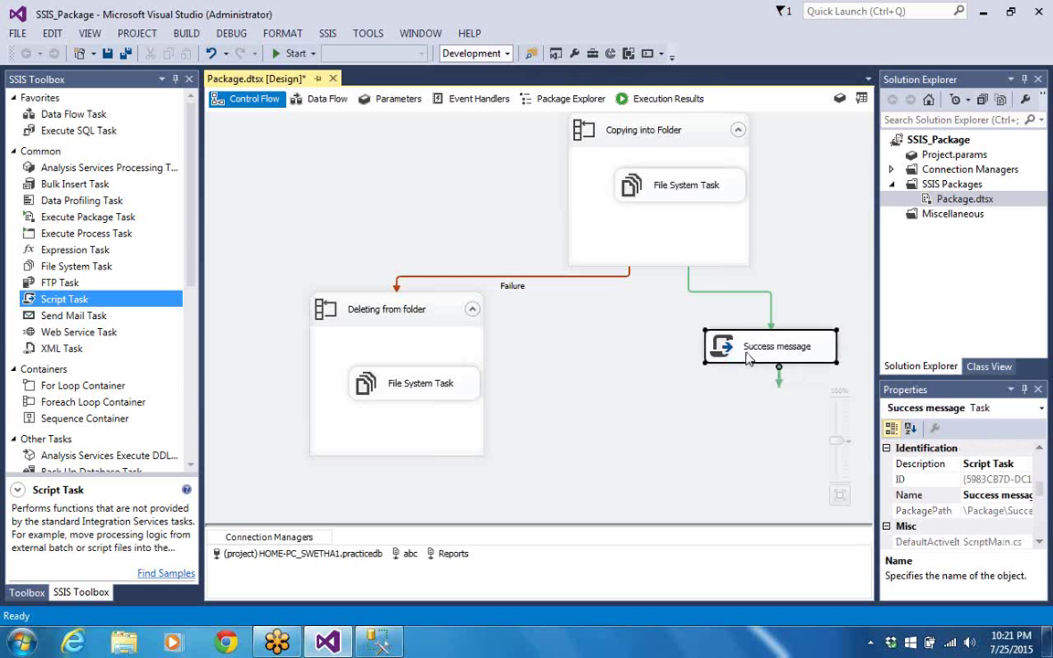
{"action": "left_click", "coordinate": [798, 46]}
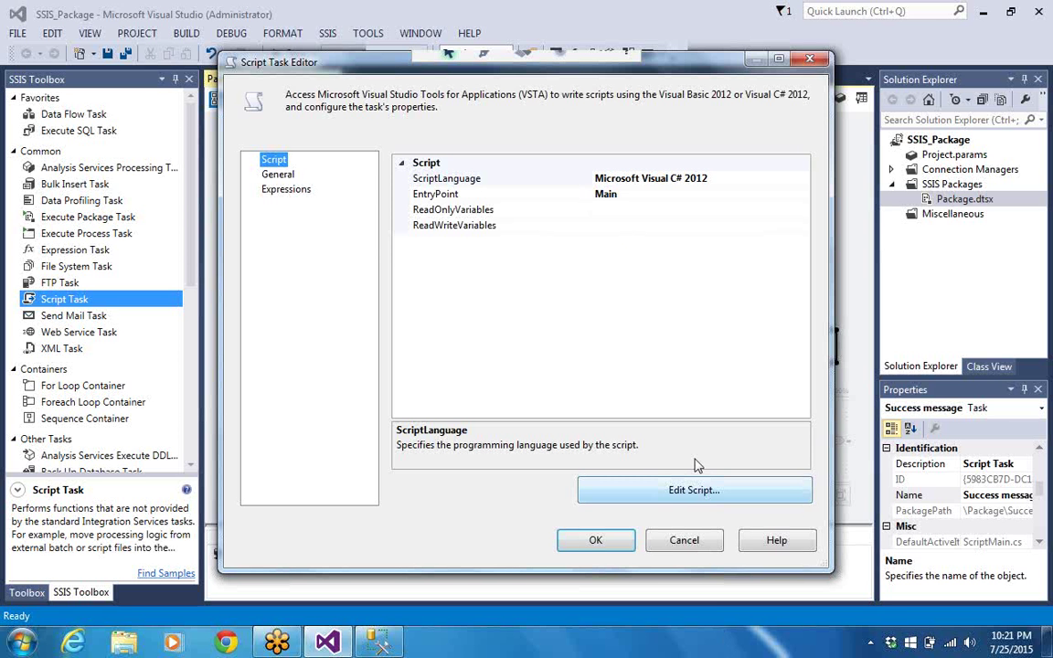
{"action": "left_click", "coordinate": [694, 492]}
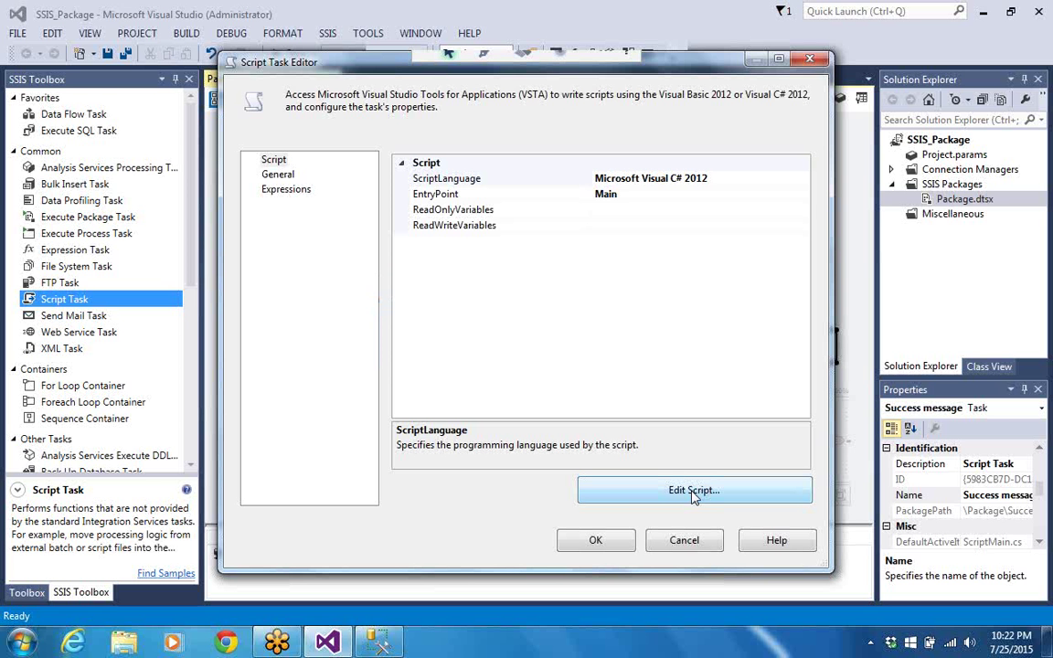
{"action": "left_click", "coordinate": [692, 492]}
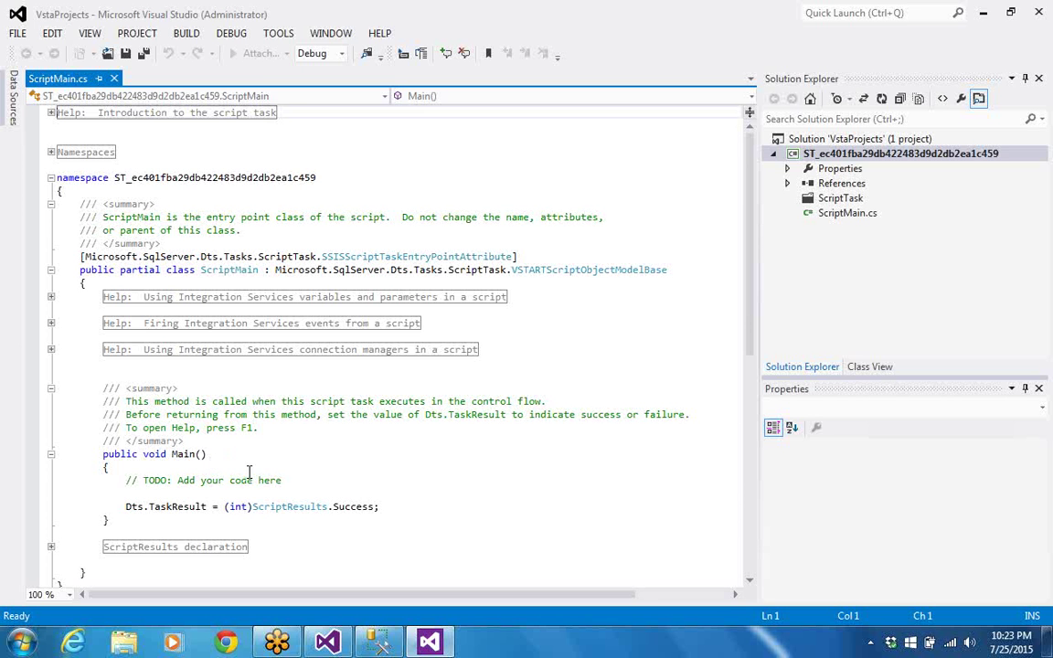
Add the line MessageBox.Show("files havebeen copied successfully"); below the TODO comment in the script's Main() method.
{"action": "left_click", "coordinate": [289, 482]}
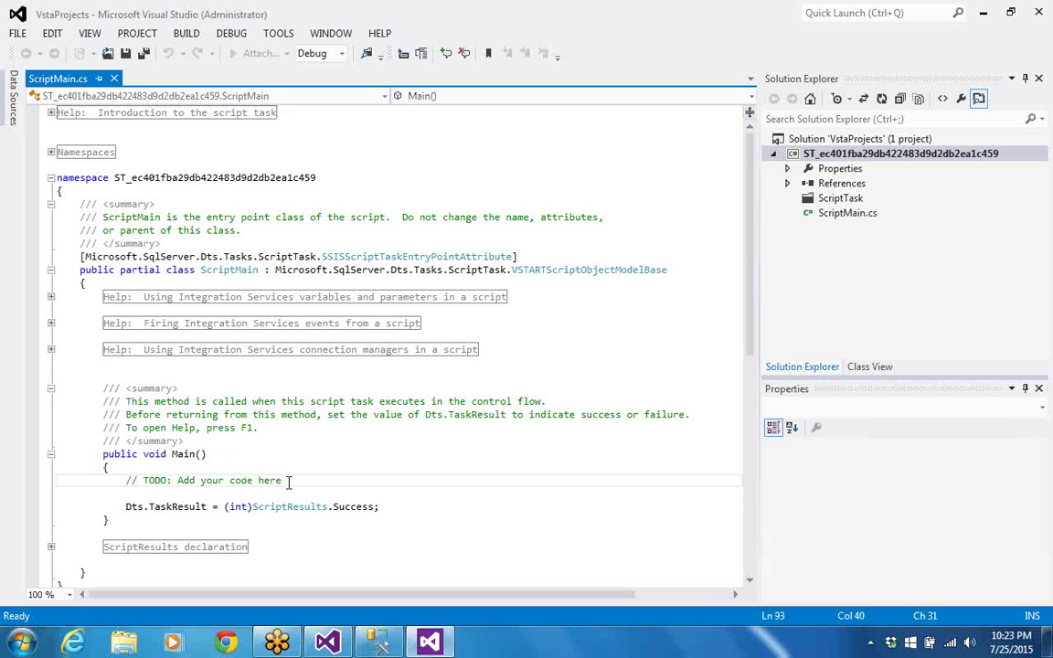
{"action": "key", "text": "Return"}
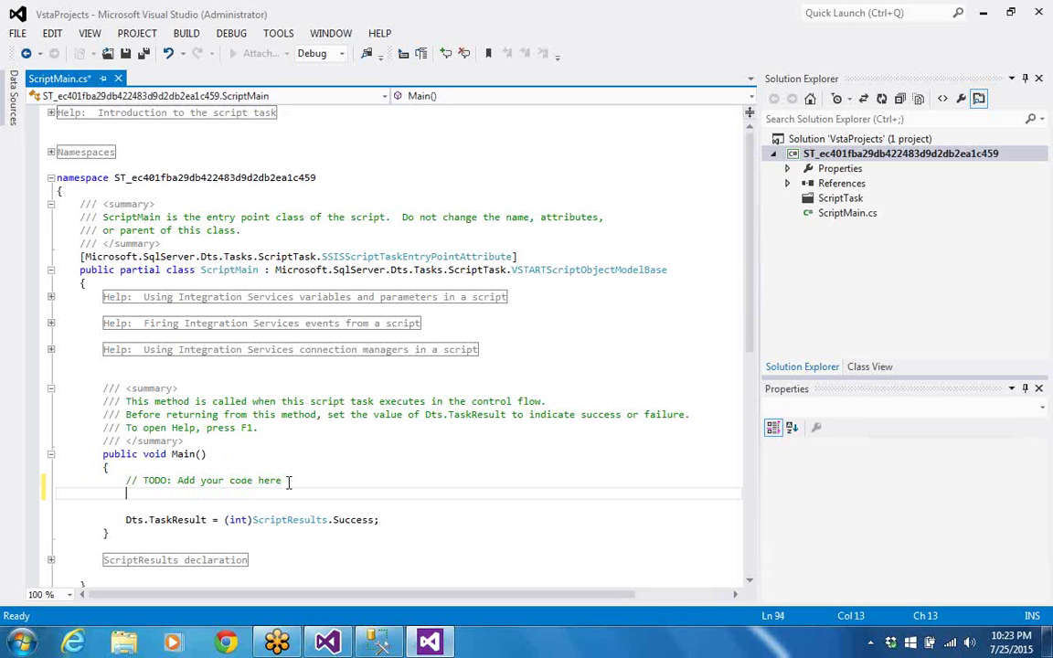
{"action": "type", "text": "Message"}
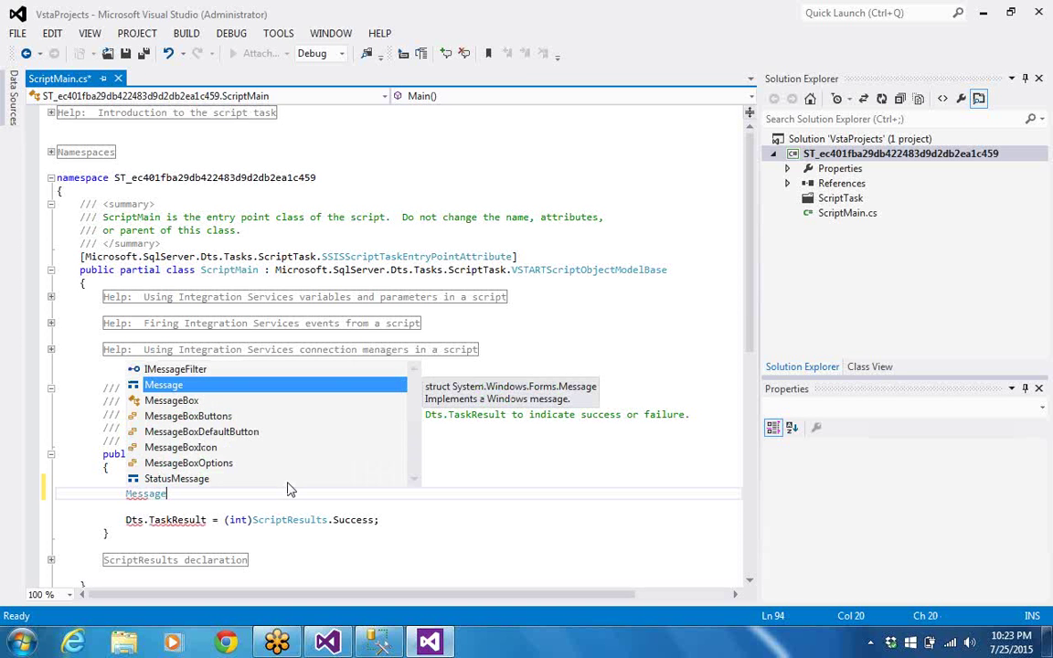
{"action": "key", "text": "Down"}
{"action": "key", "text": "Tab"}
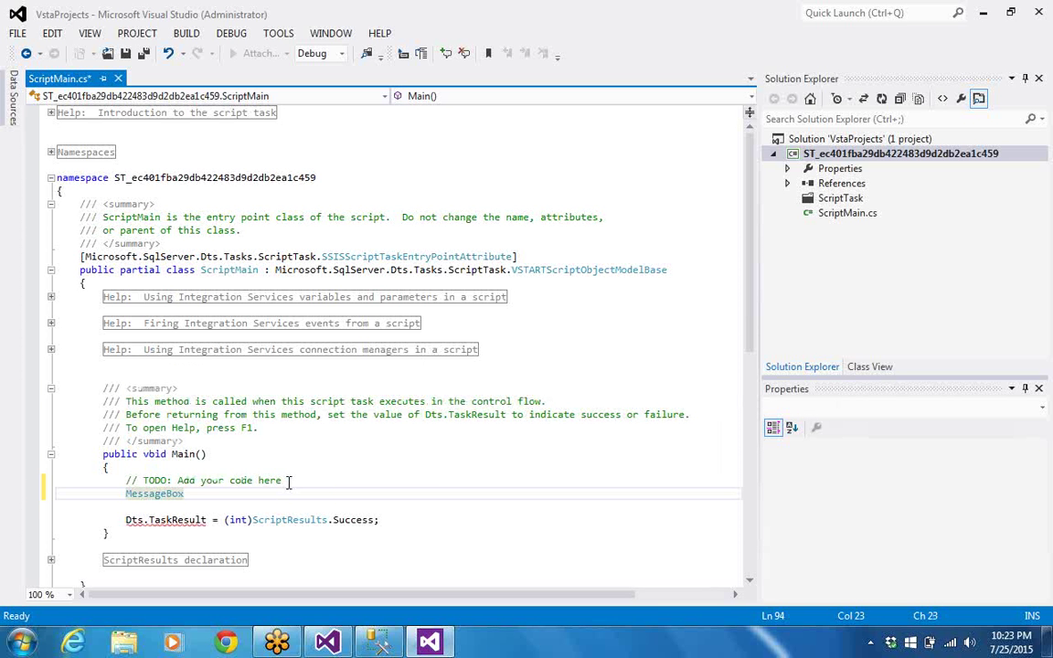
{"action": "type", "text": ".show"}
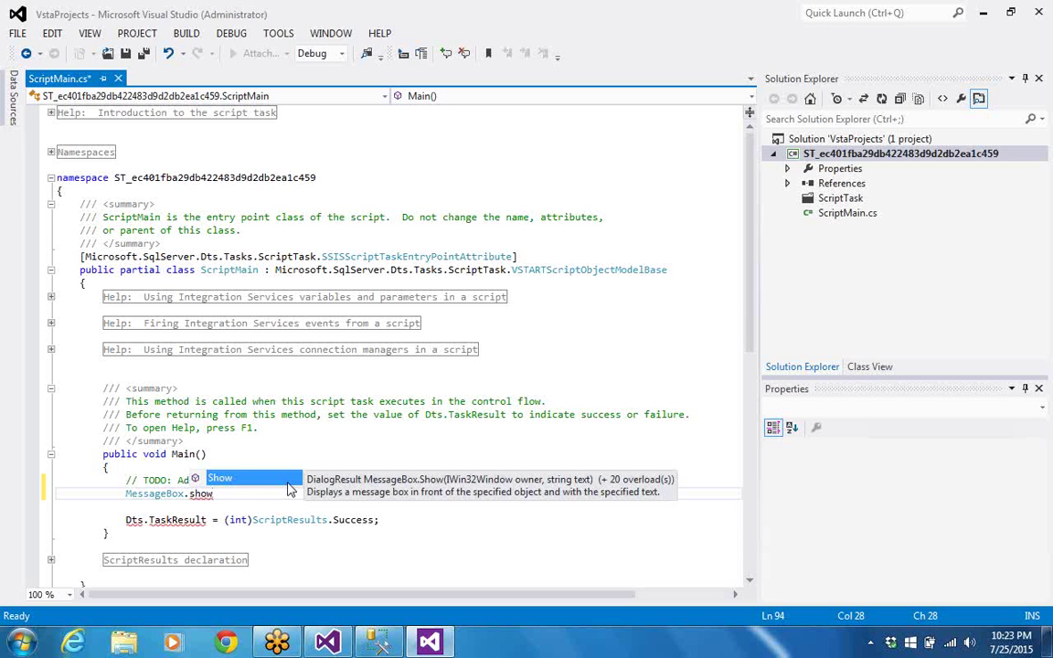
{"action": "type", "text": "("}
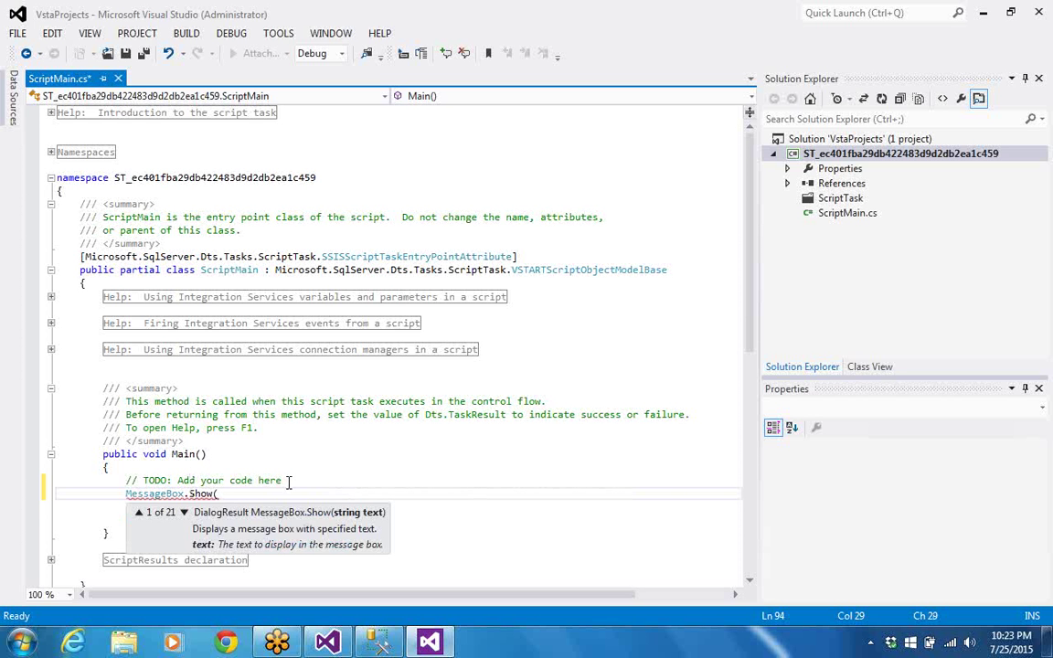
{"action": "type", "text": "\"files have"}
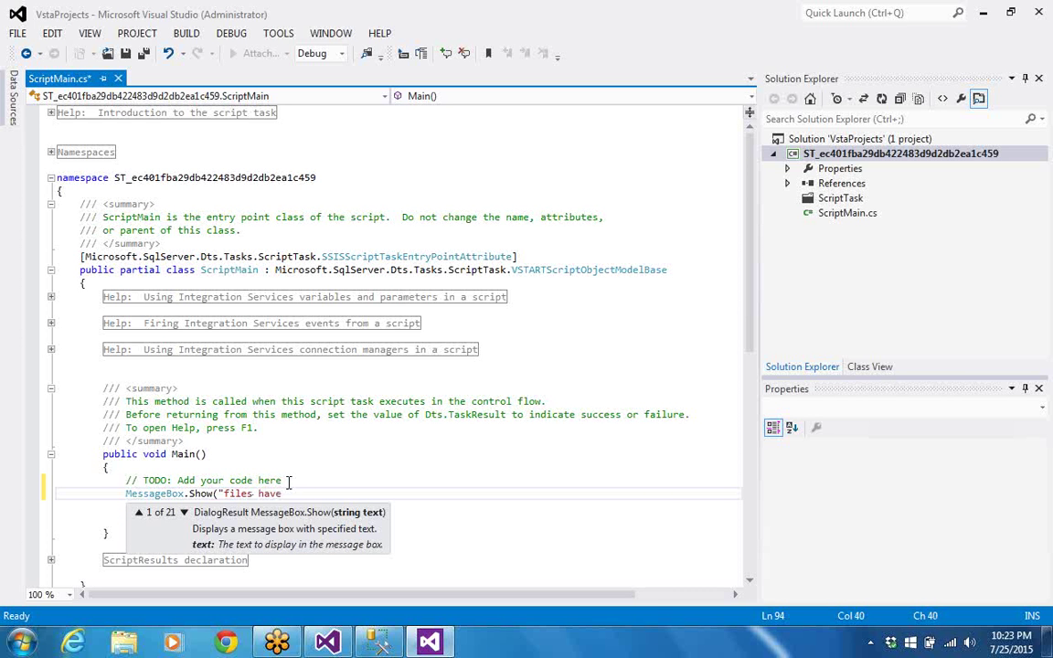
{"action": "type", "text": "been copied successfull"}
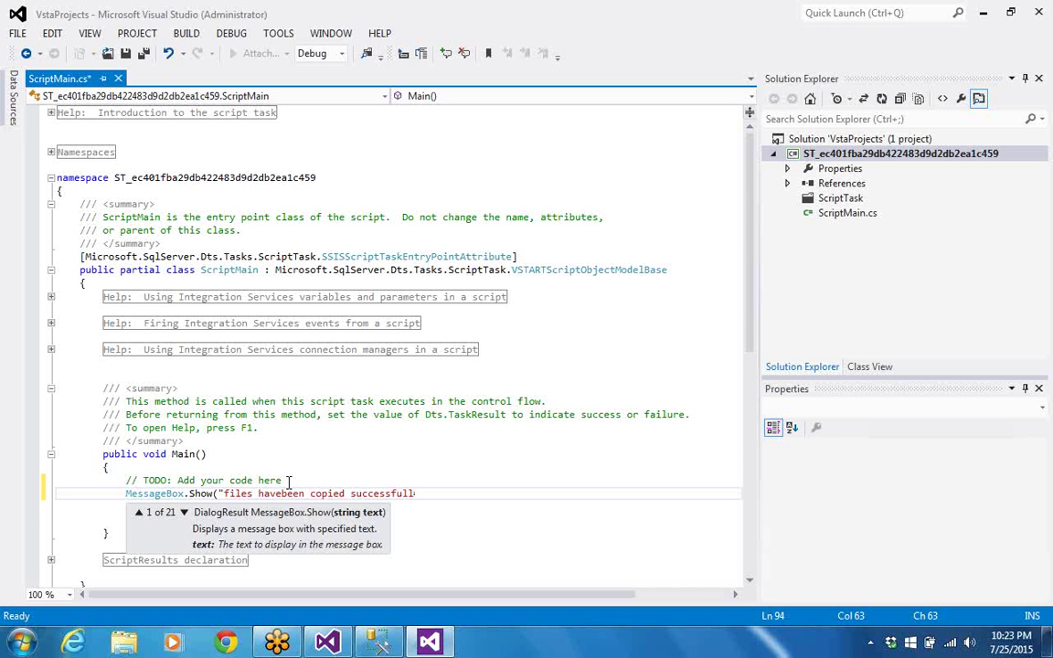
{"action": "type", "text": "y\""}
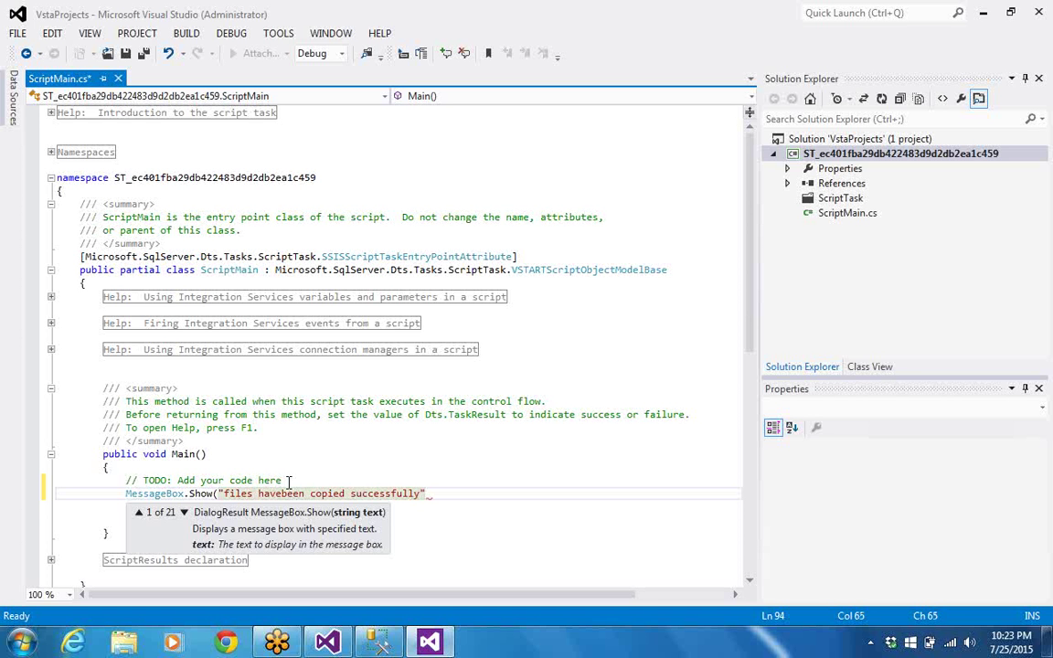
{"action": "type", "text": ")"}
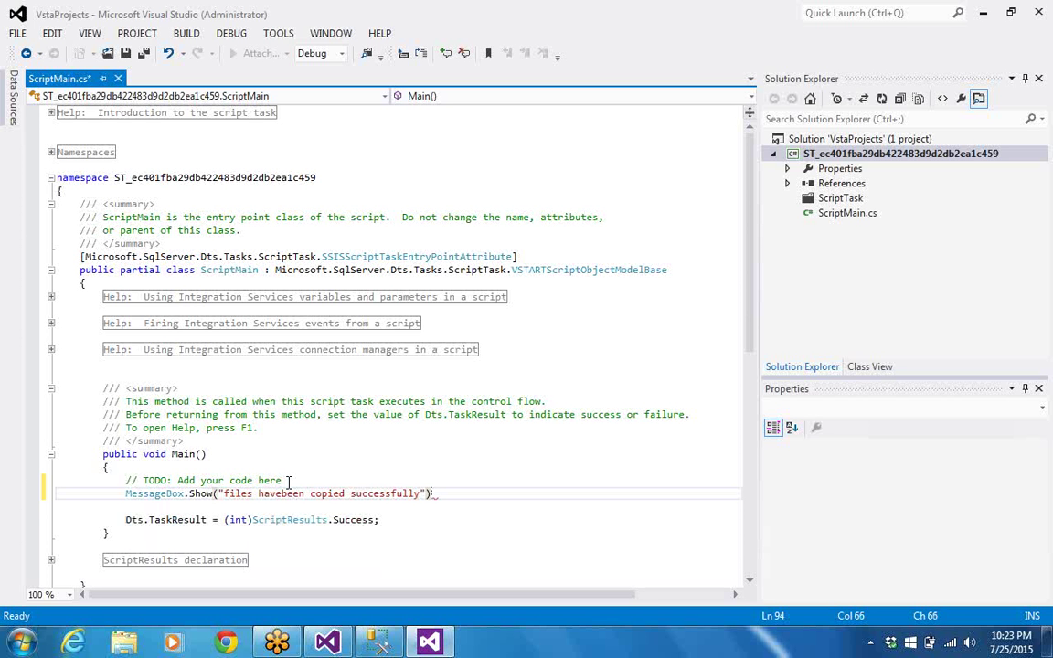
{"action": "type", "text": ";"}
{"action": "left_click", "coordinate": [16, 35]}
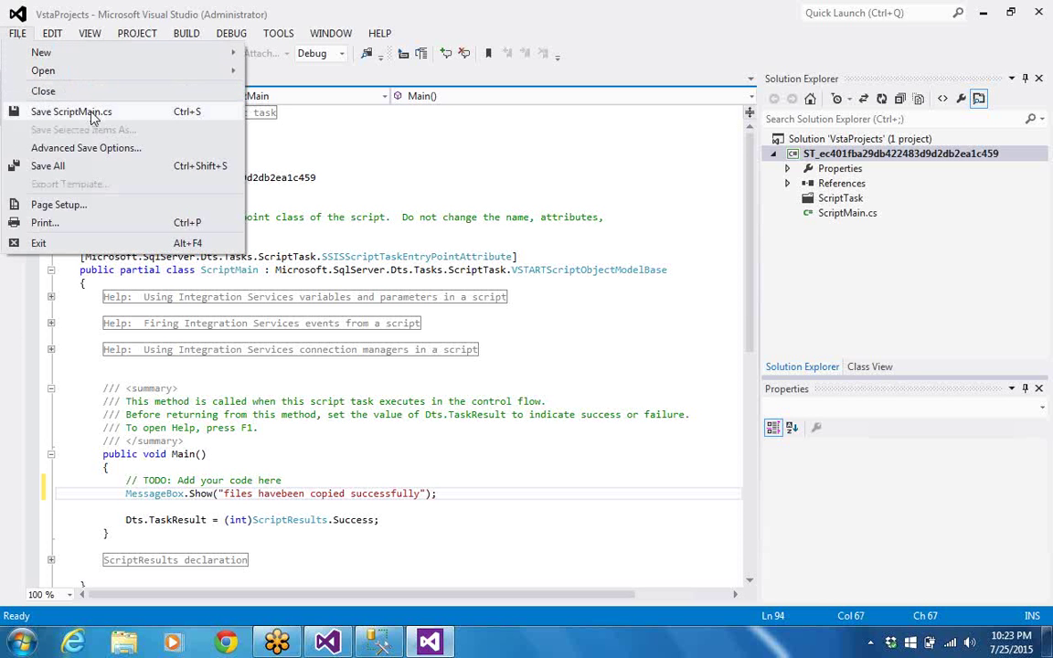
{"action": "left_click", "coordinate": [468, 454]}
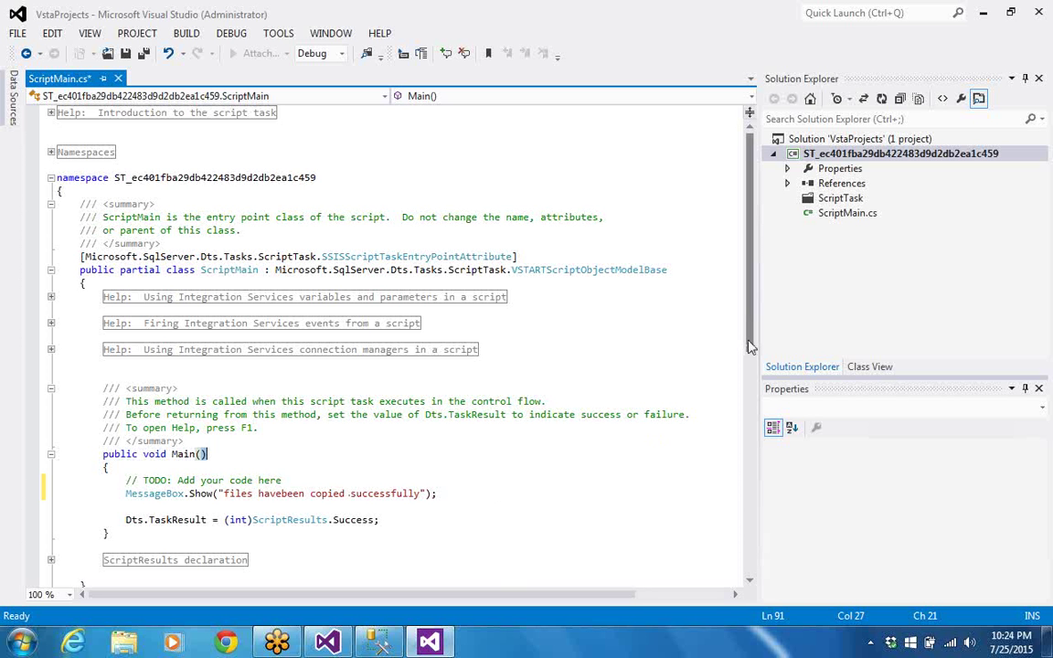
{"action": "mouse_move", "coordinate": [748, 350]}
{"action": "left_mouse_down"}
{"action": "mouse_move", "coordinate": [752, 379]}
{"action": "mouse_move", "coordinate": [750, 343]}
{"action": "left_mouse_up"}
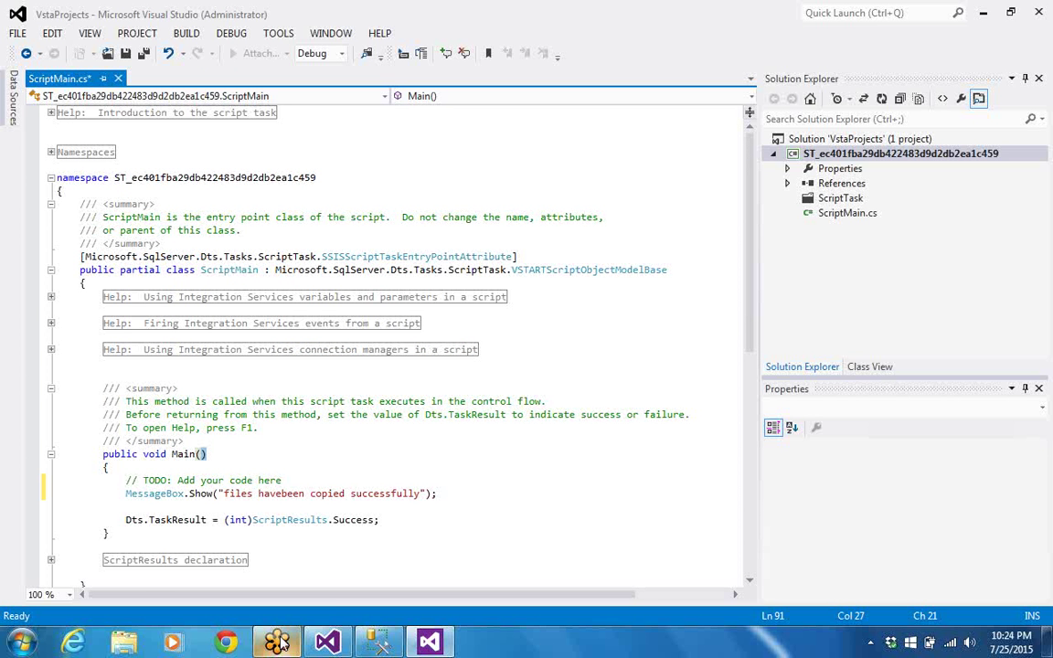
Save the ScriptMain.cs script, return to the SSIS_Package window and accept the Script Task settings.
{"action": "mouse_move", "coordinate": [283, 645]}
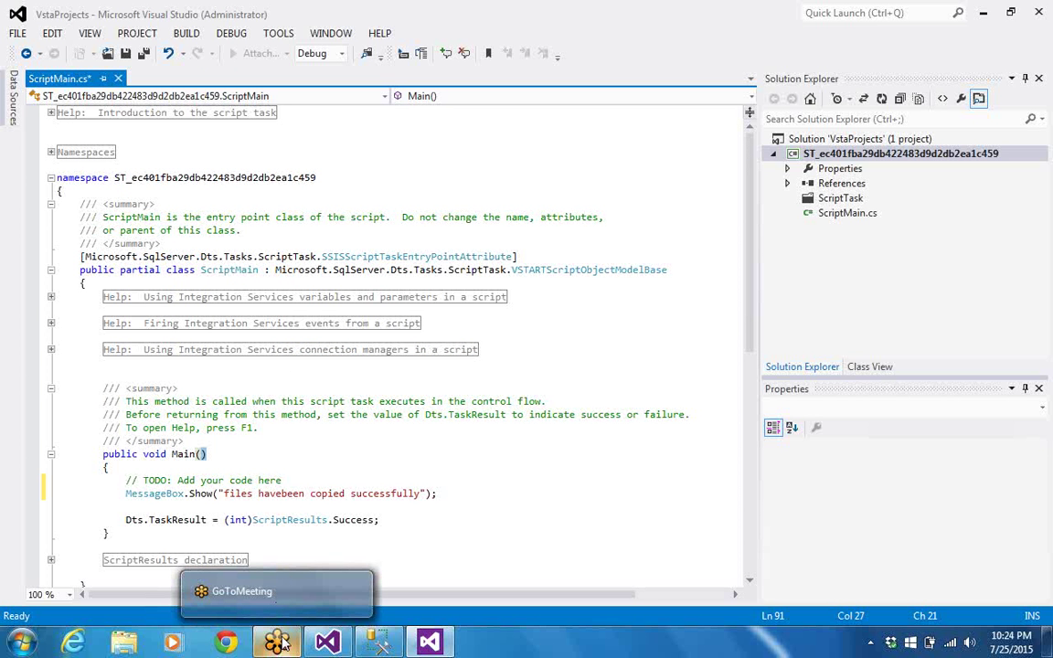
{"action": "mouse_move", "coordinate": [327, 645]}
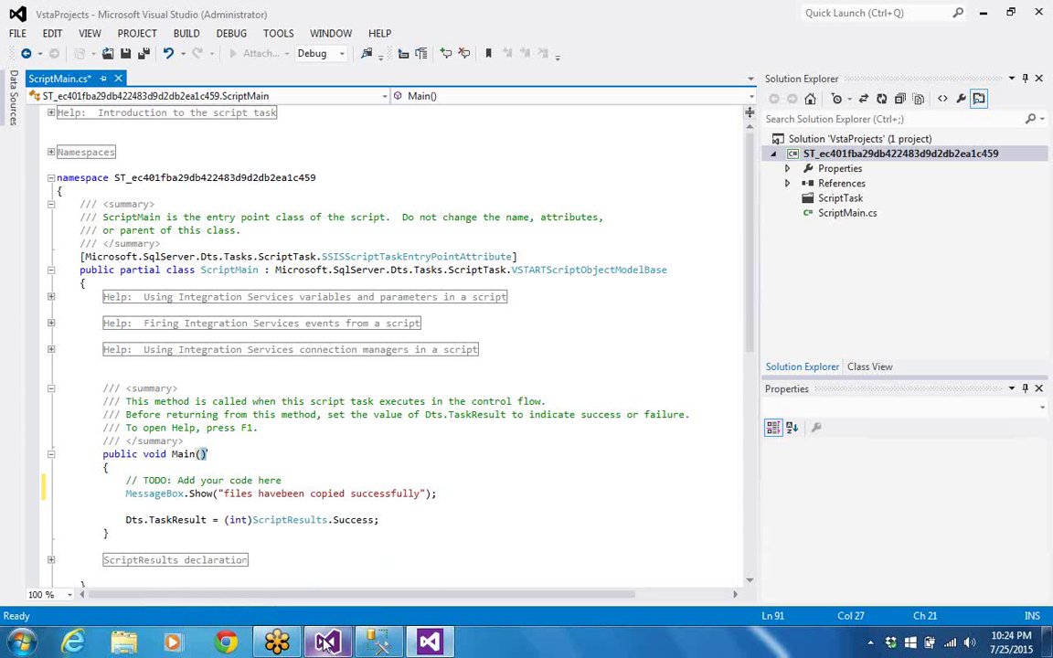
{"action": "key", "text": "ctrl+s"}
{"action": "left_click", "coordinate": [326, 642]}
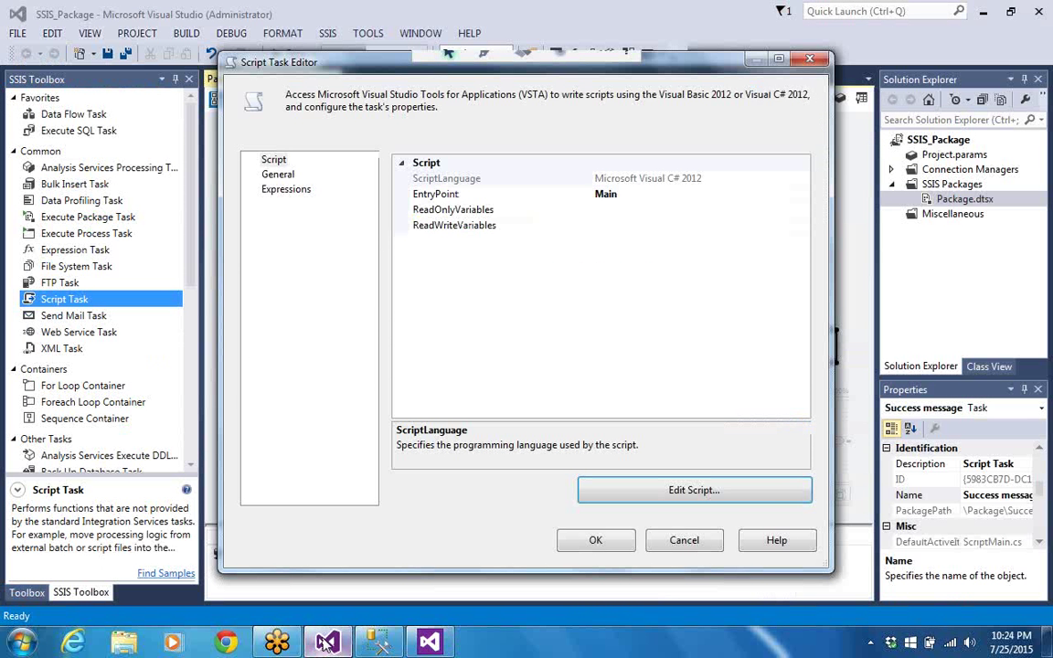
{"action": "left_click", "coordinate": [595, 542]}
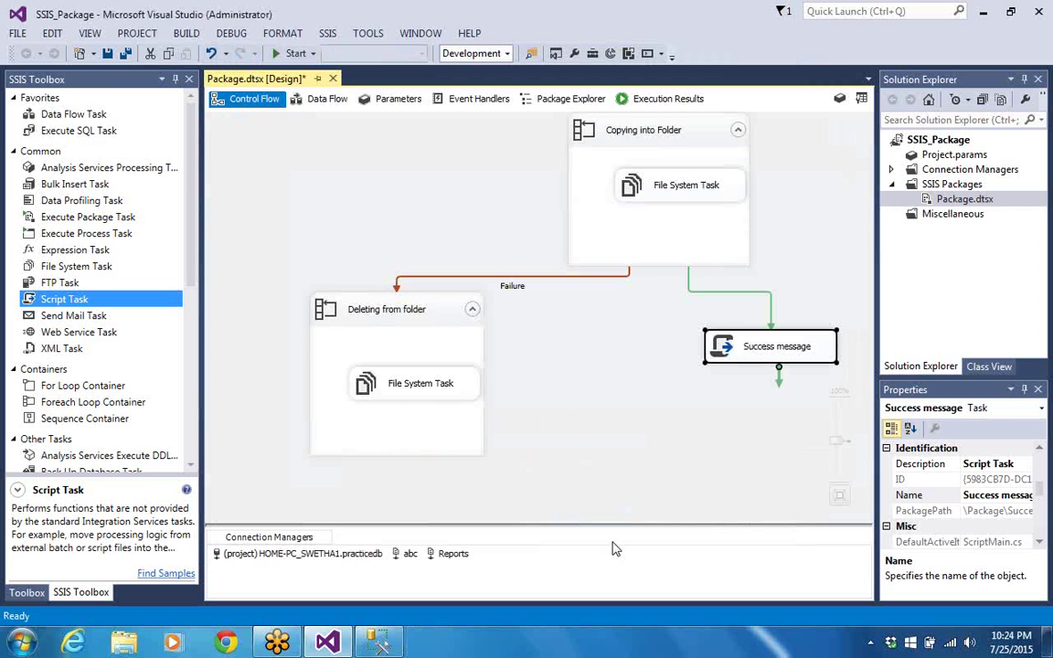
Run the package twice, stopping debugging between the runs, and acknowledge the copy success message box.
{"action": "left_click", "coordinate": [280, 55]}
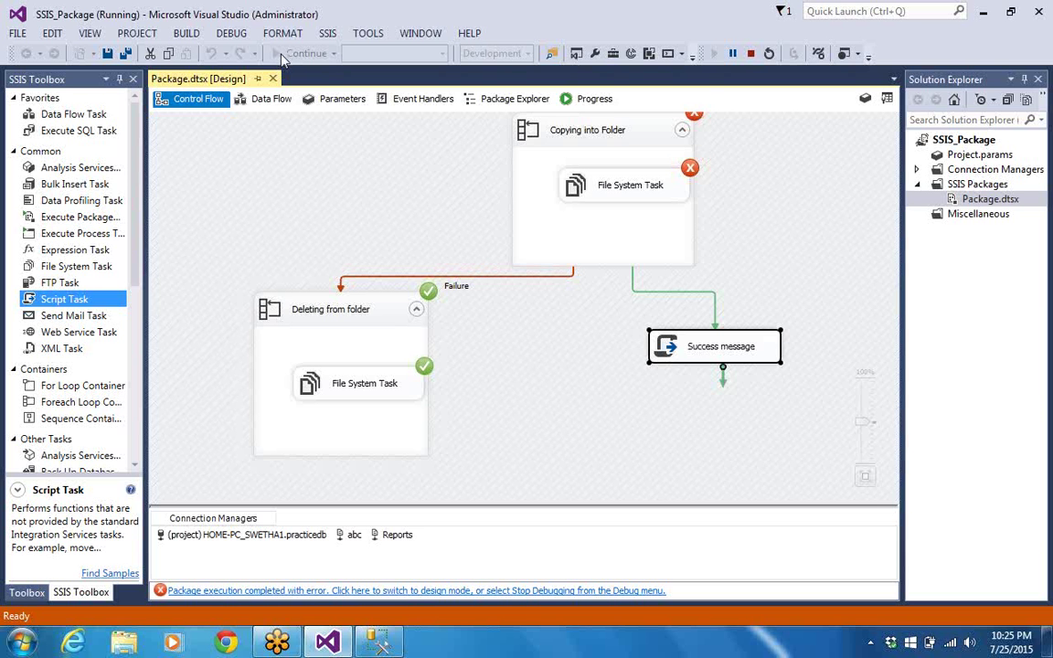
{"action": "left_click", "coordinate": [751, 54]}
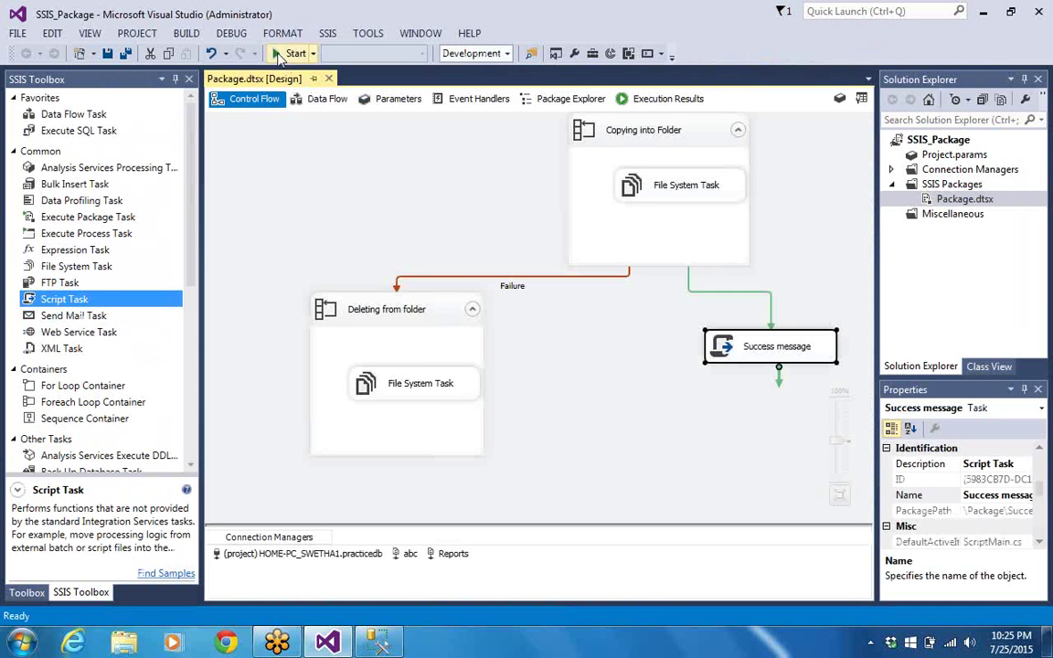
{"action": "left_click", "coordinate": [285, 54]}
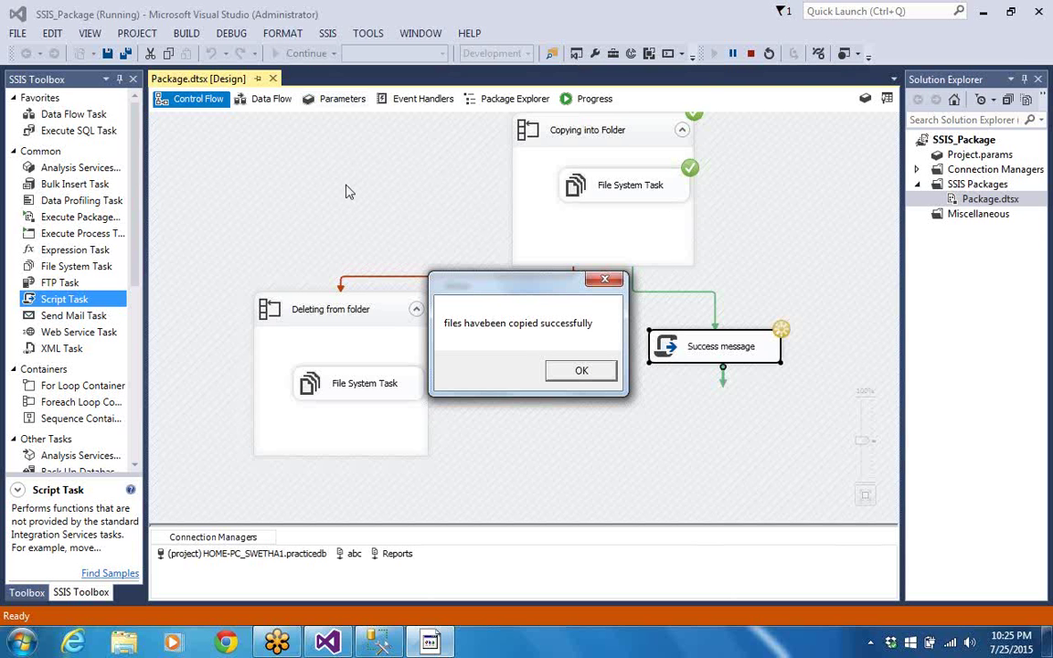
{"action": "left_click", "coordinate": [580, 371]}
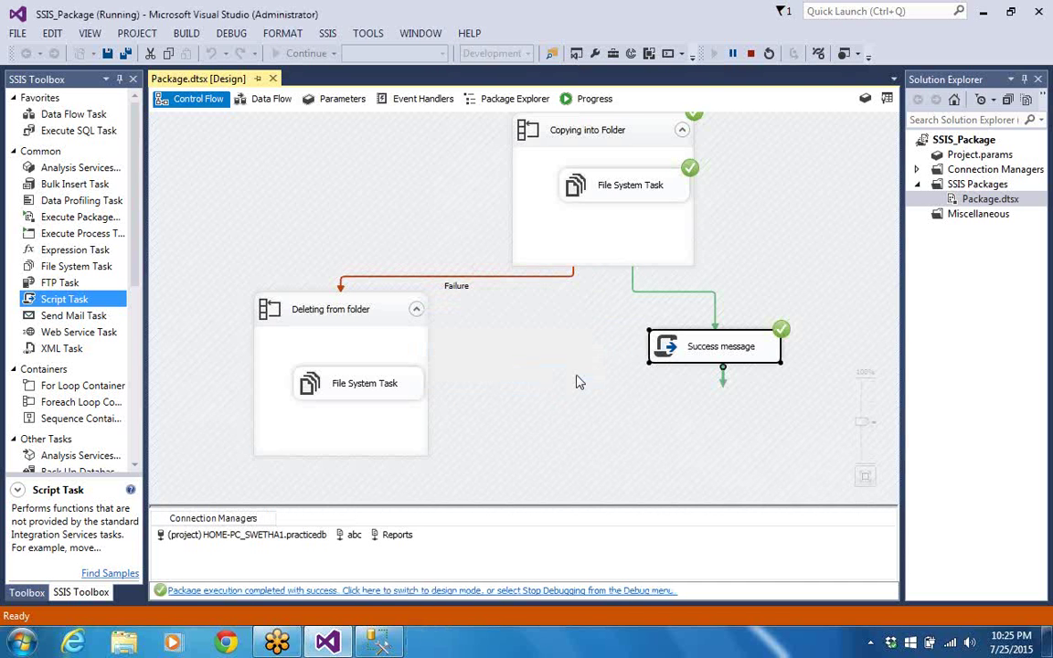